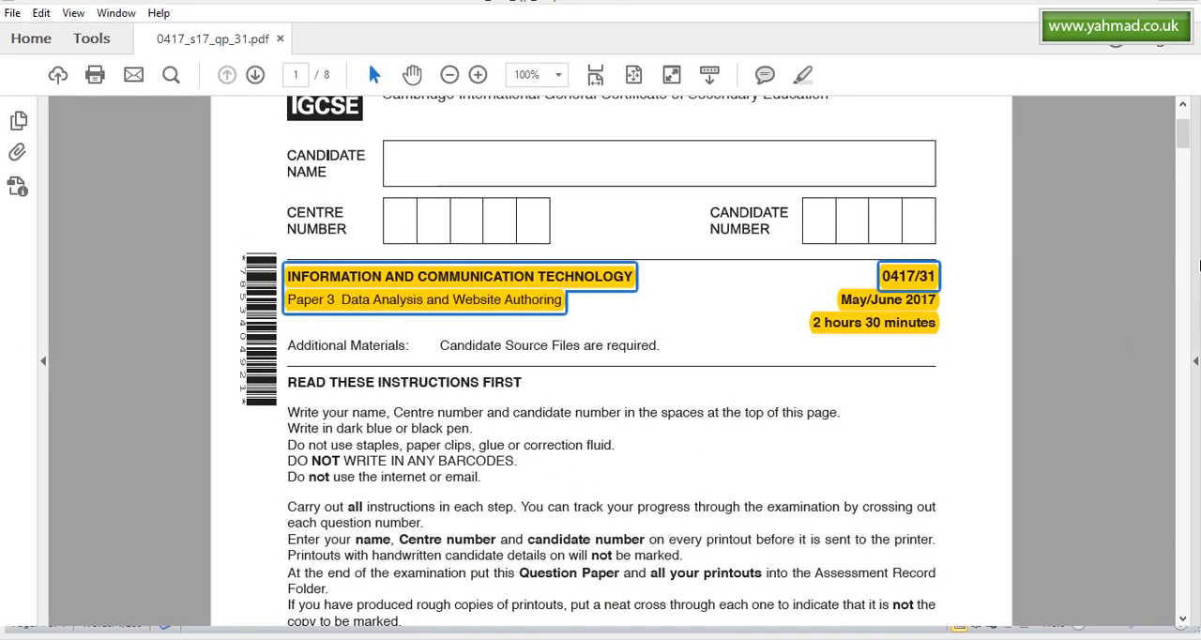
# - Go to Task 3 – Spreadsheet on page 6 and highlight "All currency values are in dollars with 2 decimal places"
pyautogui.moveTo(1183, 155); pyautogui.dragTo(1179, 424)
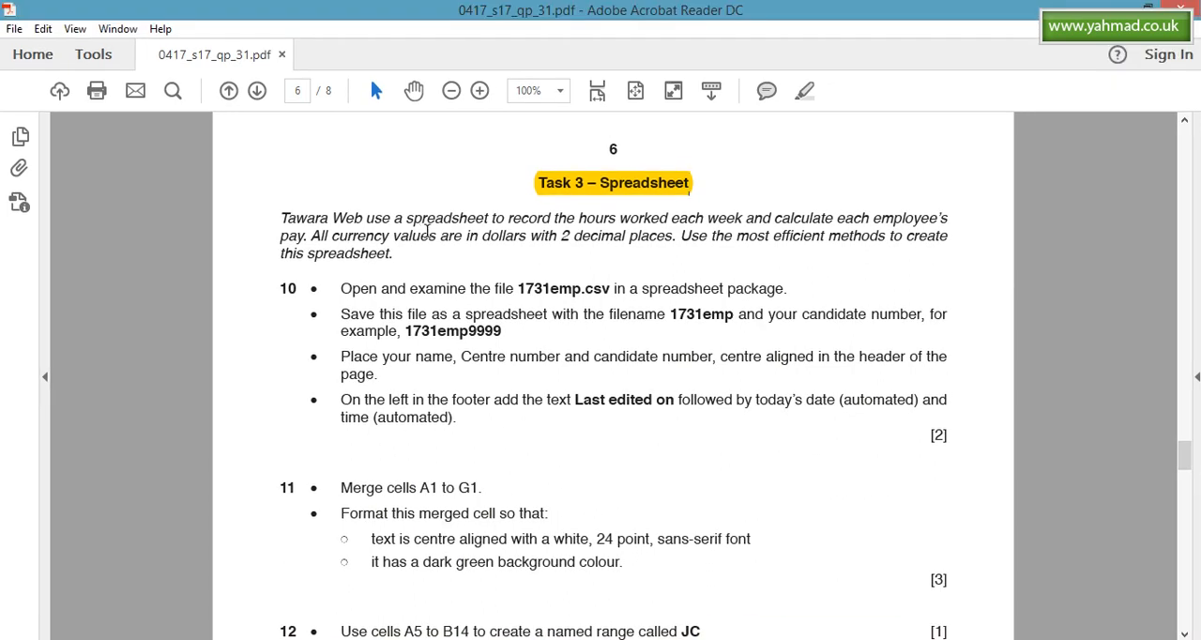
pyautogui.moveTo(406, 217); pyautogui.dragTo(489, 218)
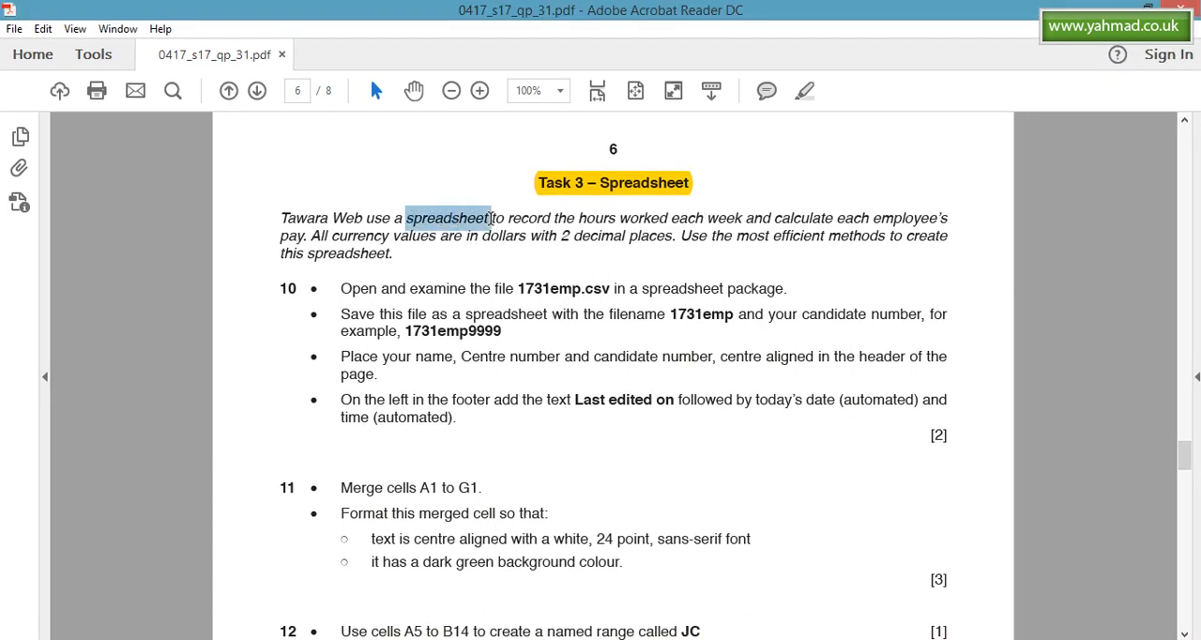
pyautogui.moveTo(285, 217); pyautogui.dragTo(636, 251)
pyautogui.click(621, 263)
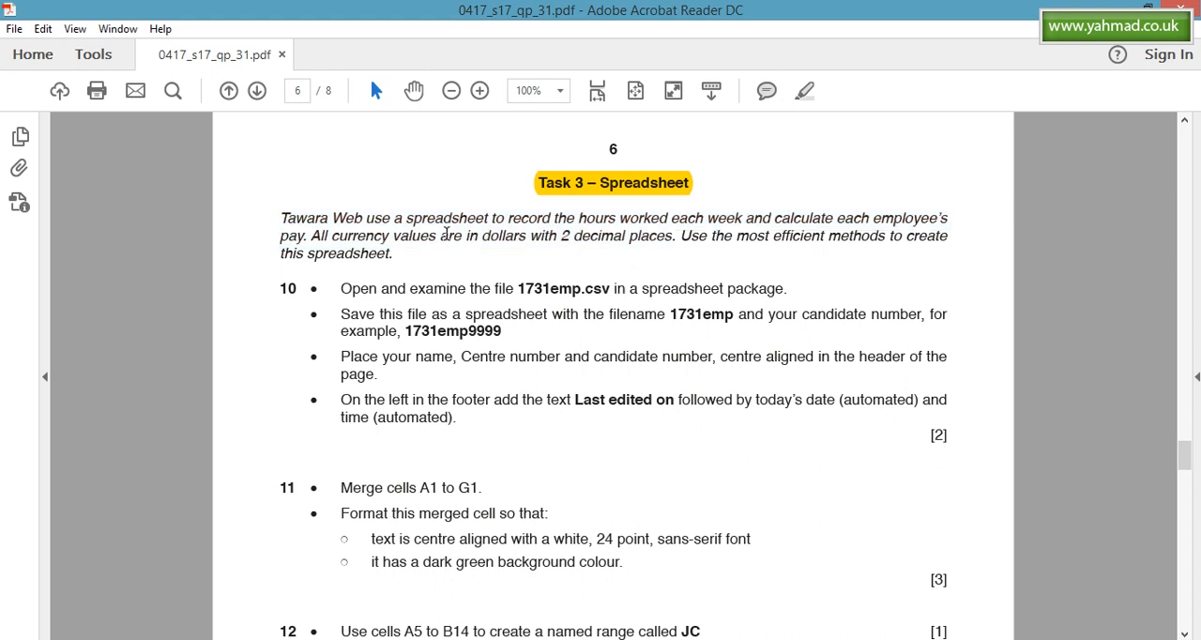
pyautogui.moveTo(312, 235); pyautogui.dragTo(671, 236)
pyautogui.click(802, 90)
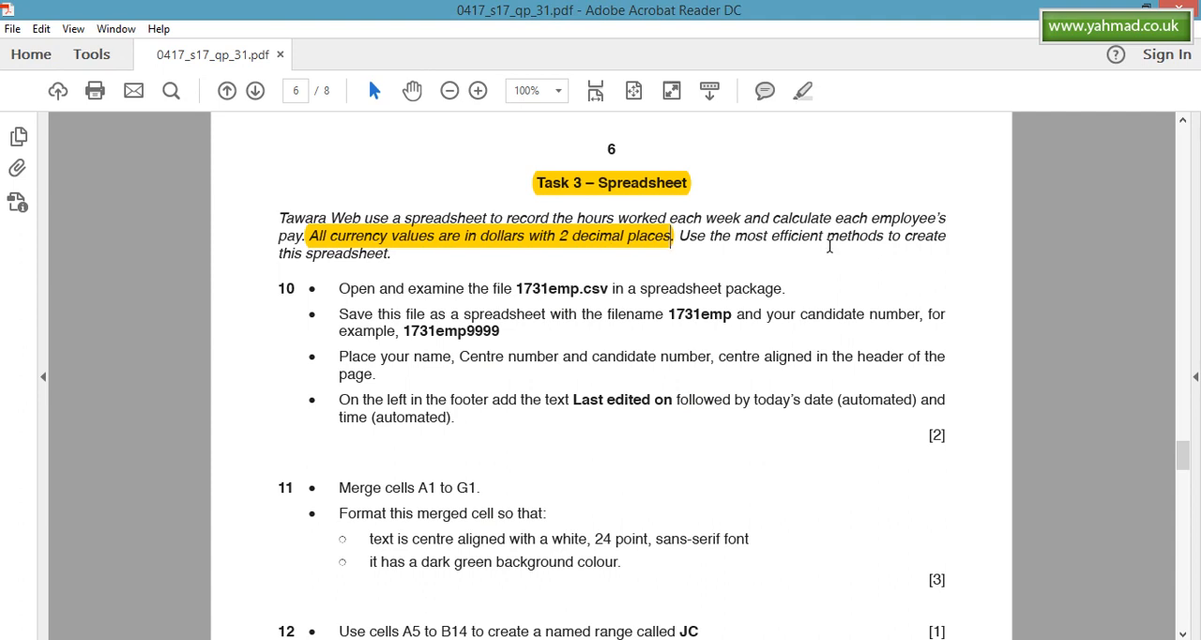
pyautogui.click(610, 242)
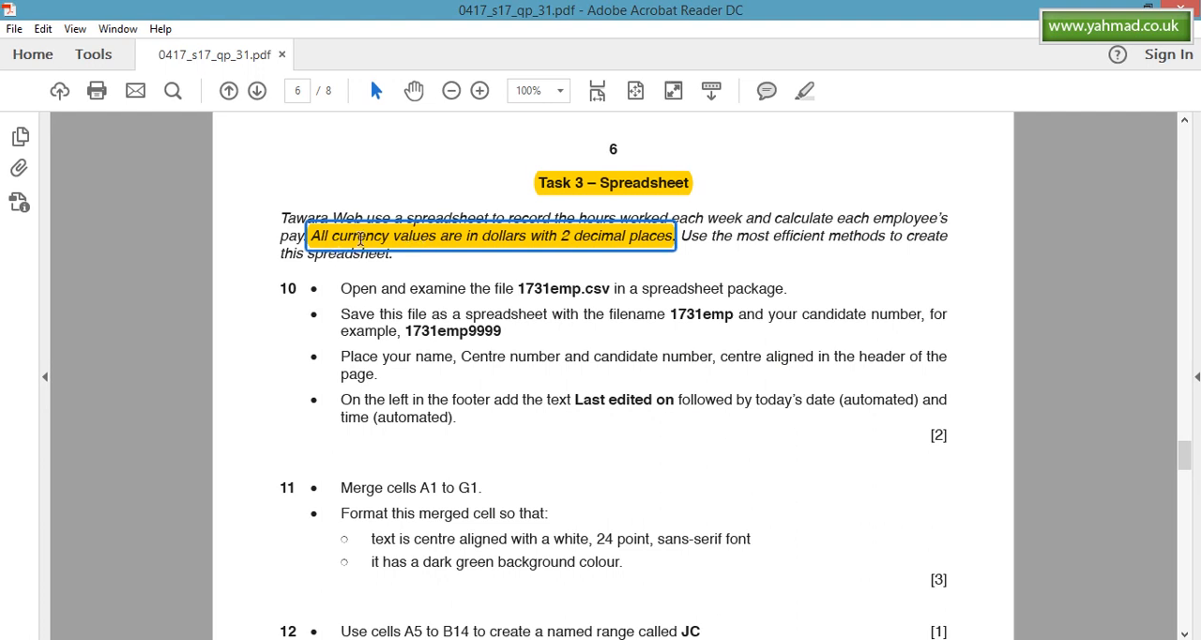
pyautogui.click(531, 259)
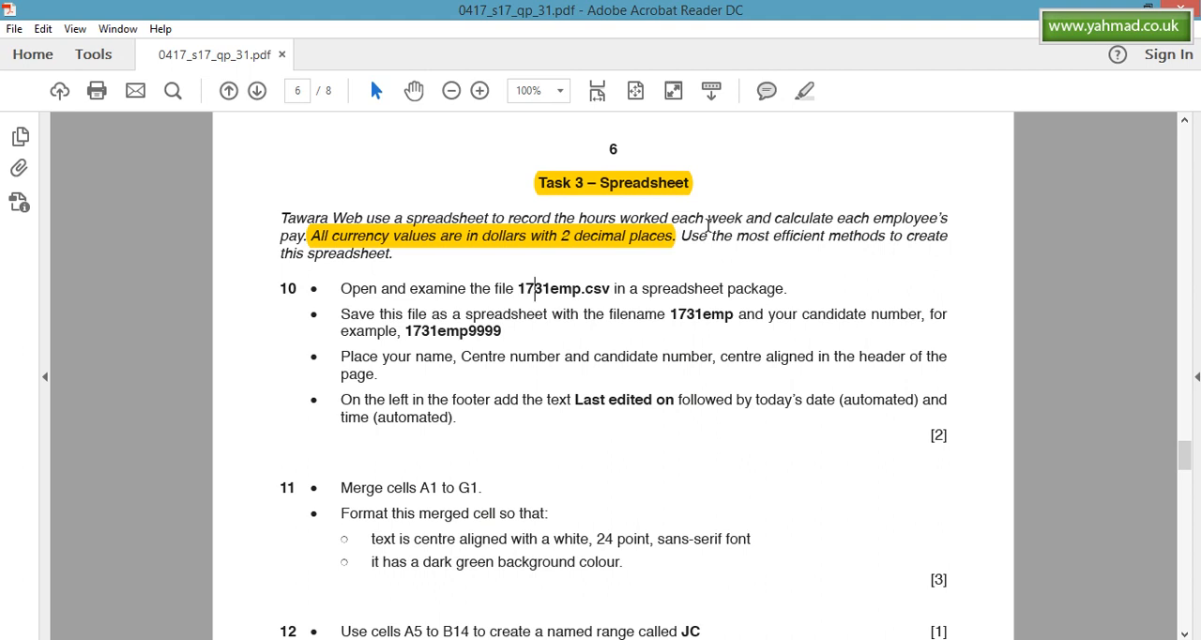
# - Highlight the phrase "hours worked each week" in the Task 3 introduction
pyautogui.click(588, 218)
pyautogui.click(594, 211)
pyautogui.click(584, 216)
pyautogui.moveTo(668, 217); pyautogui.dragTo(578, 218)
pyautogui.click(801, 90)
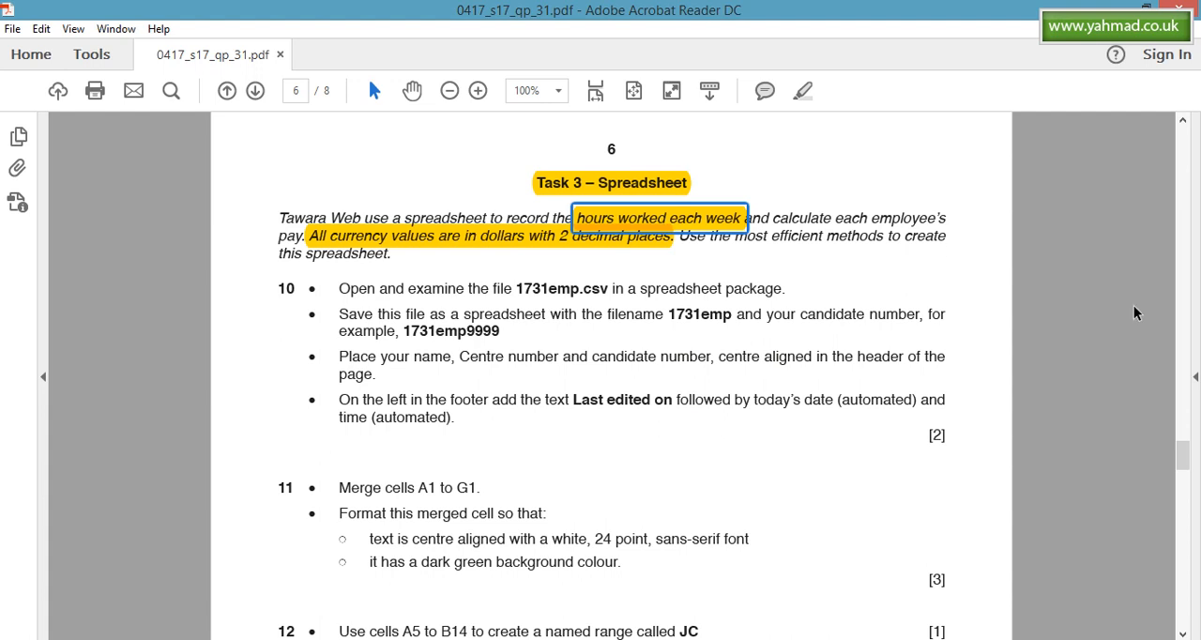
# - Highlight the first bullet of question 10, about opening and examining 1731emp.csv in a spreadsheet package
pyautogui.moveTo(1190, 418); pyautogui.dragTo(1187, 429)
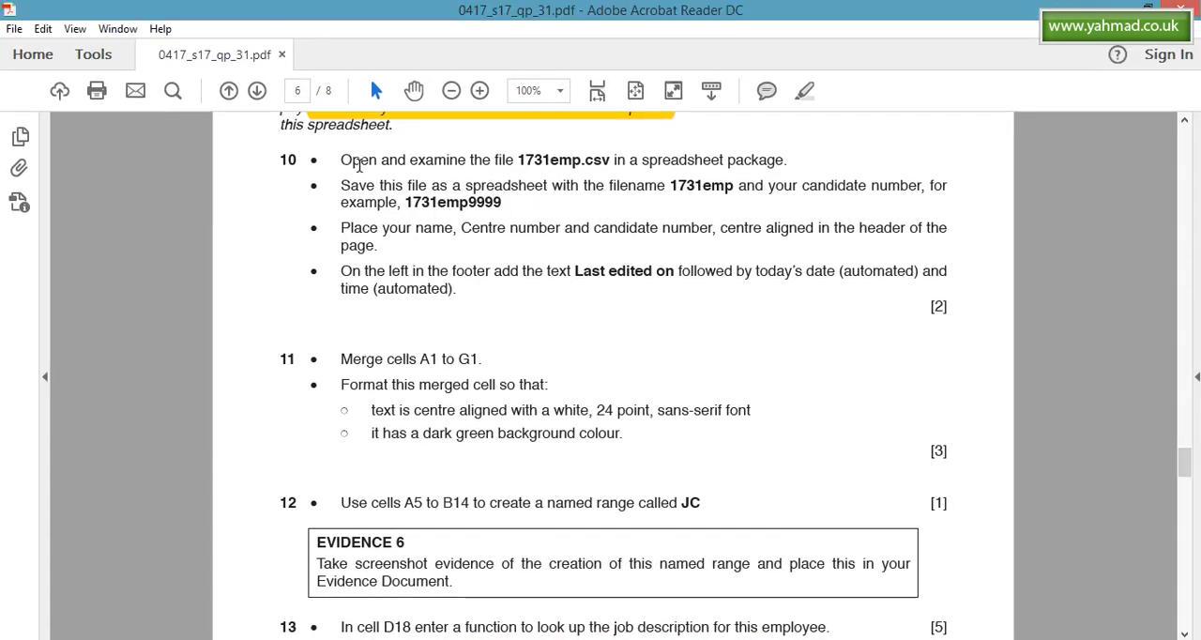
pyautogui.moveTo(340, 123); pyautogui.dragTo(765, 148)
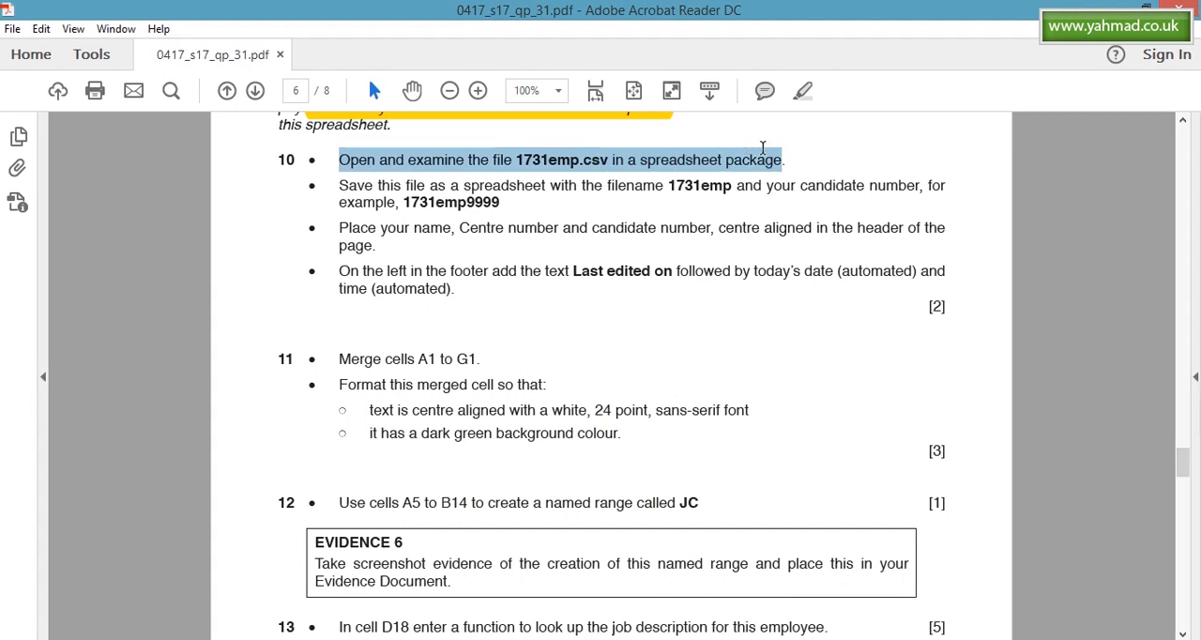
pyautogui.click(804, 91)
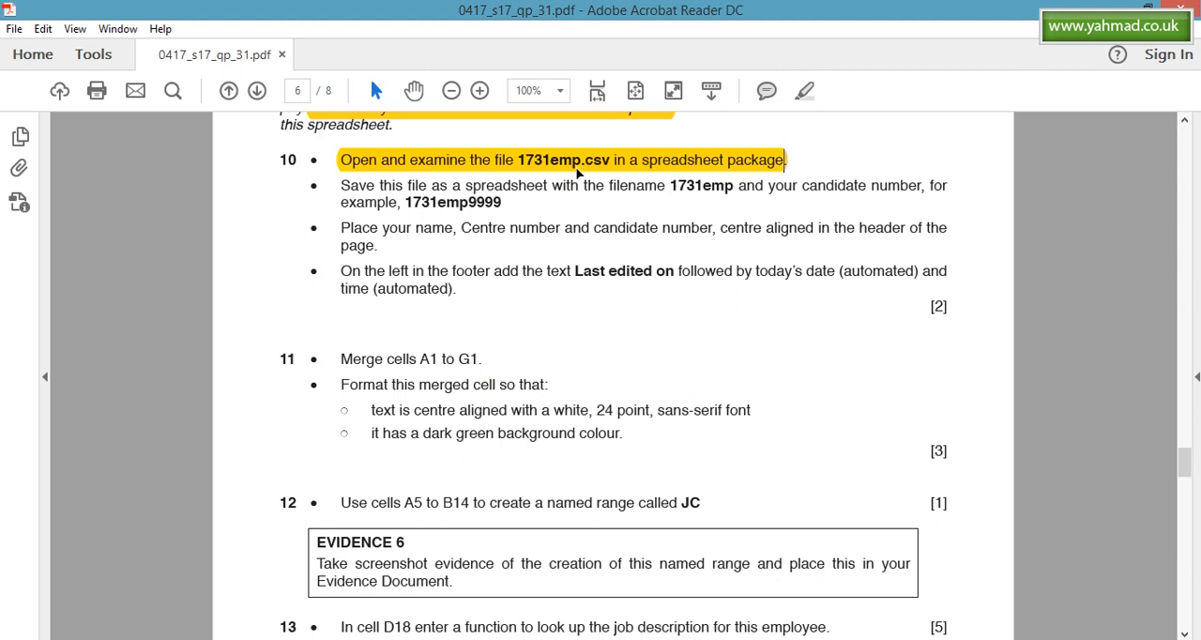
pyautogui.click(695, 166)
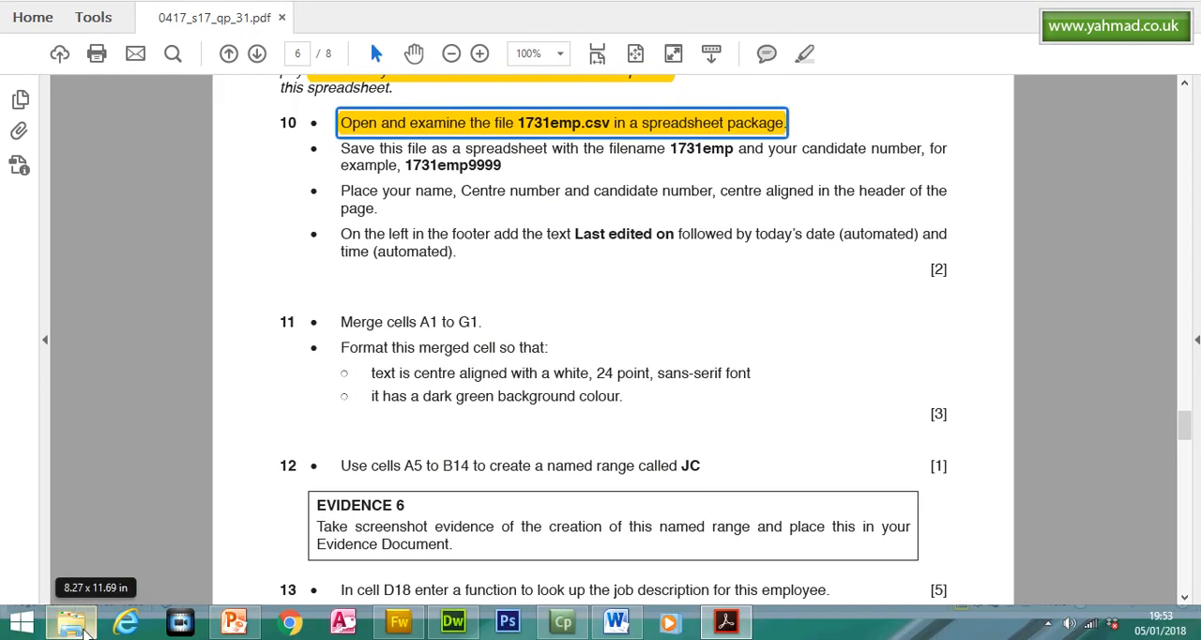
# - Open the 1731emp CSV file in Excel and fit the widths of columns A, B, D, E and F to their contents
pyautogui.click(83, 629)
pyautogui.click(261, 178)
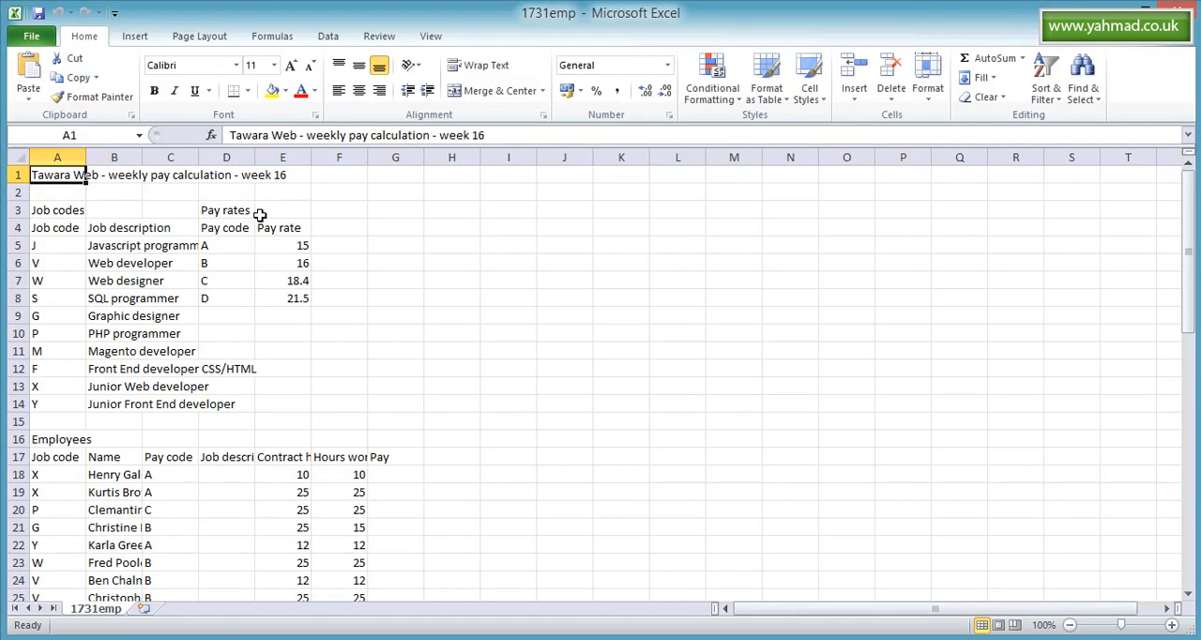
pyautogui.doubleClick(86, 155)
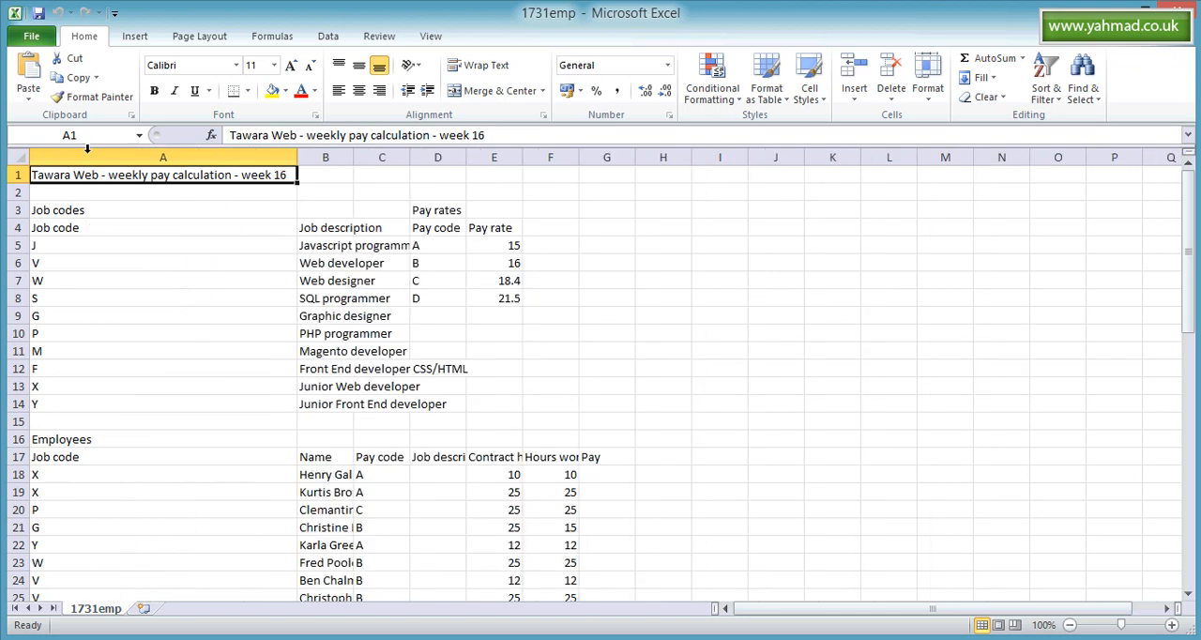
pyautogui.doubleClick(352, 156)
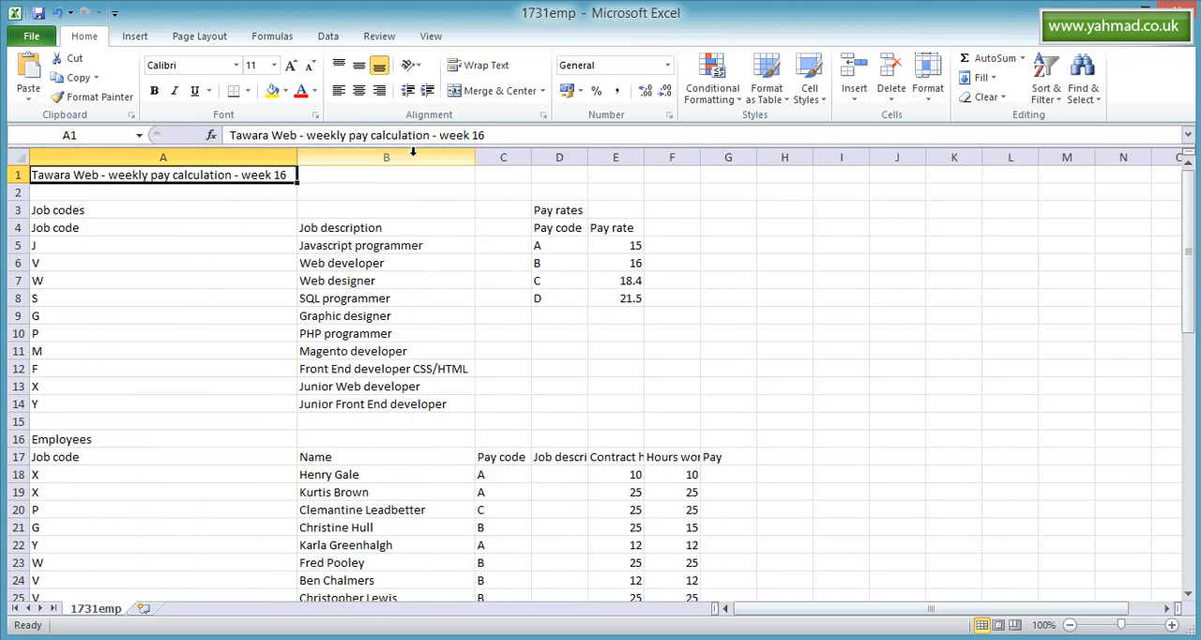
pyautogui.doubleClick(587, 155)
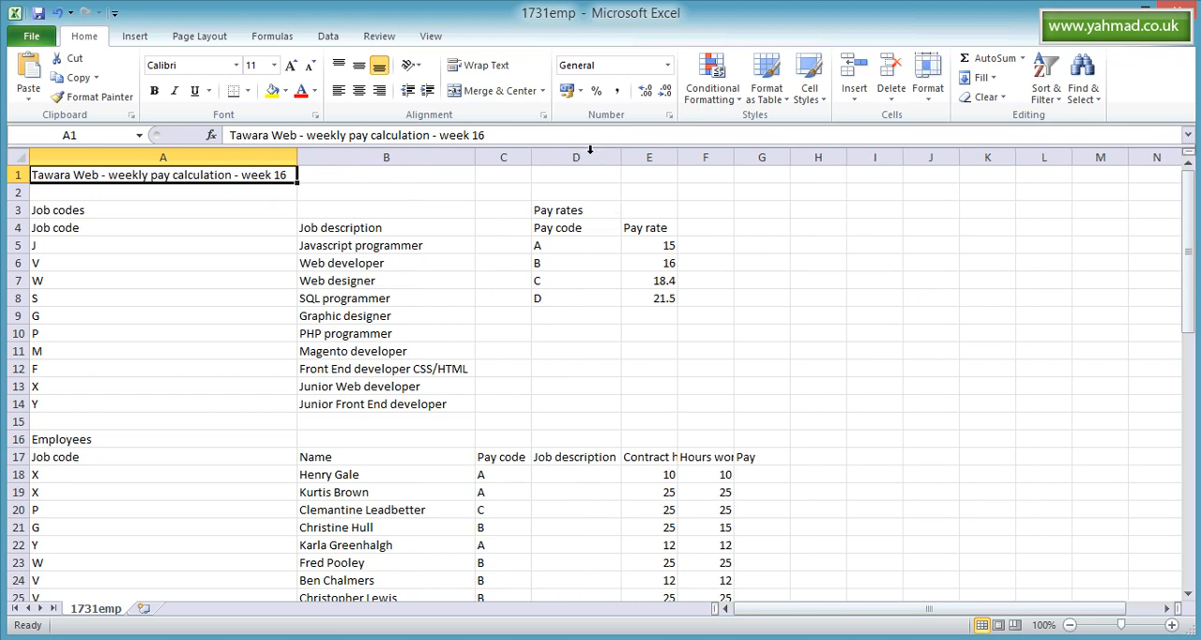
pyautogui.moveTo(679, 155); pyautogui.dragTo(679, 155)
pyautogui.doubleClick(679, 155)
pyautogui.doubleClick(764, 156)
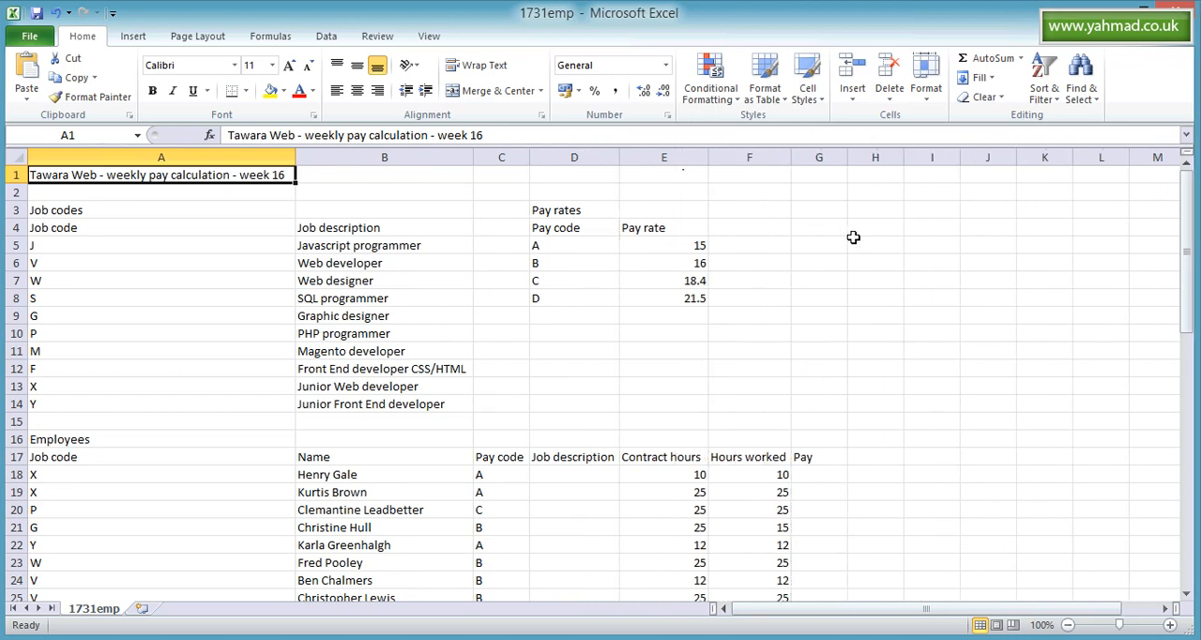
# - Examine the job codes table, the pay rates table and the employee list down to its last rows
pyautogui.moveTo(82, 232); pyautogui.dragTo(339, 402)
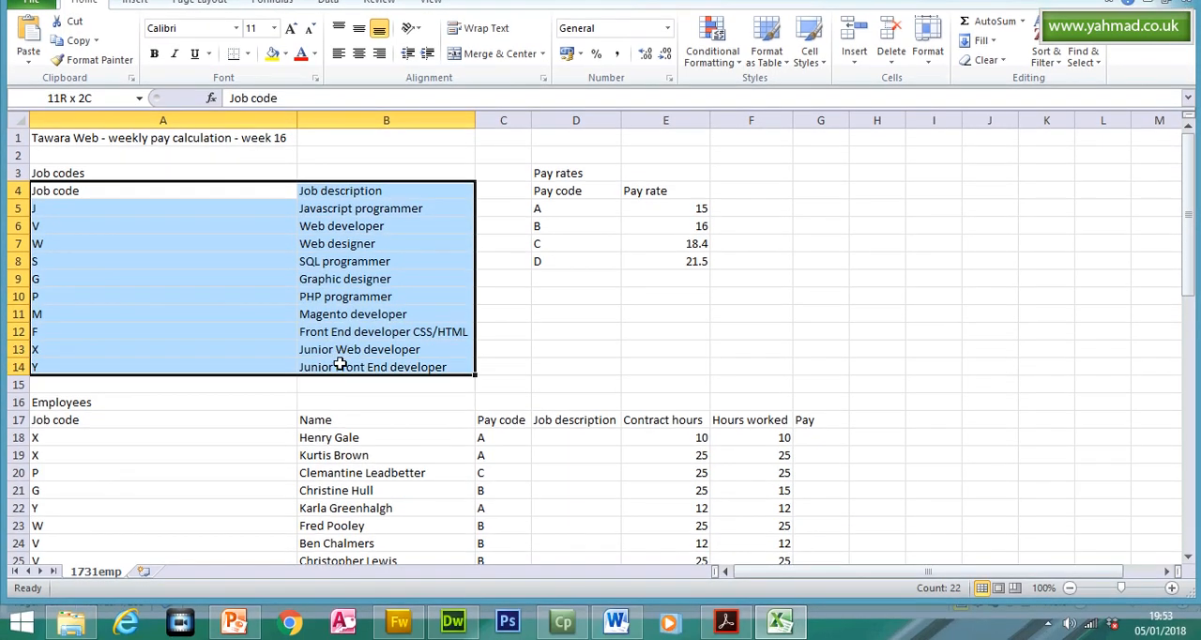
pyautogui.moveTo(340, 364); pyautogui.dragTo(339, 364)
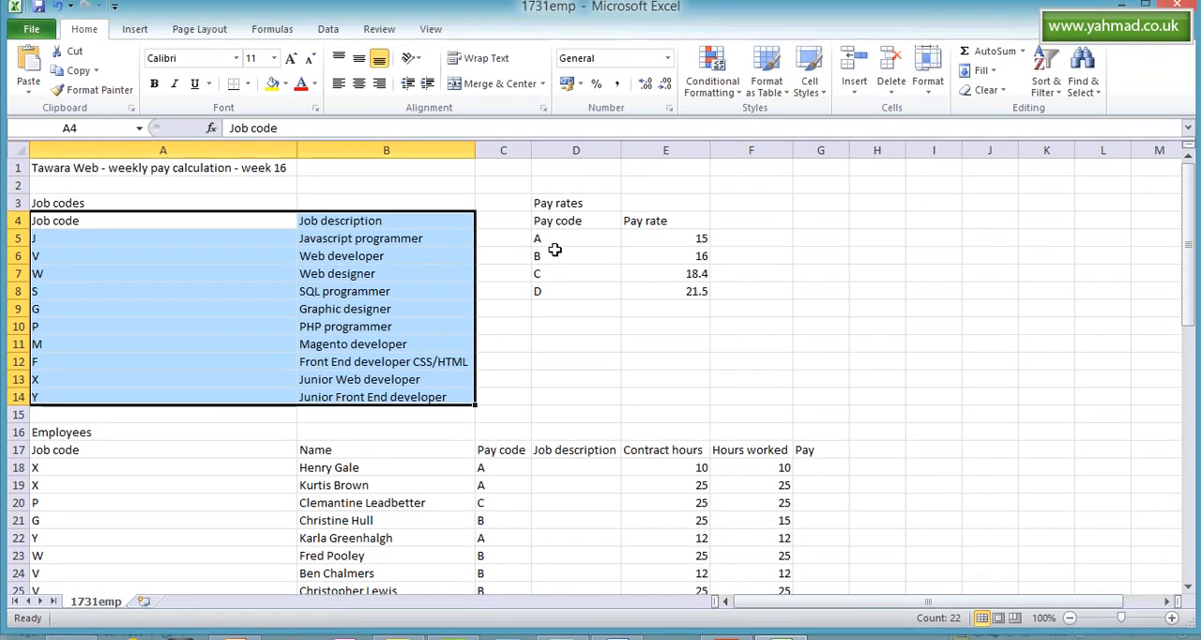
pyautogui.moveTo(563, 211); pyautogui.dragTo(632, 290)
pyautogui.moveTo(1187, 263); pyautogui.dragTo(1189, 485)
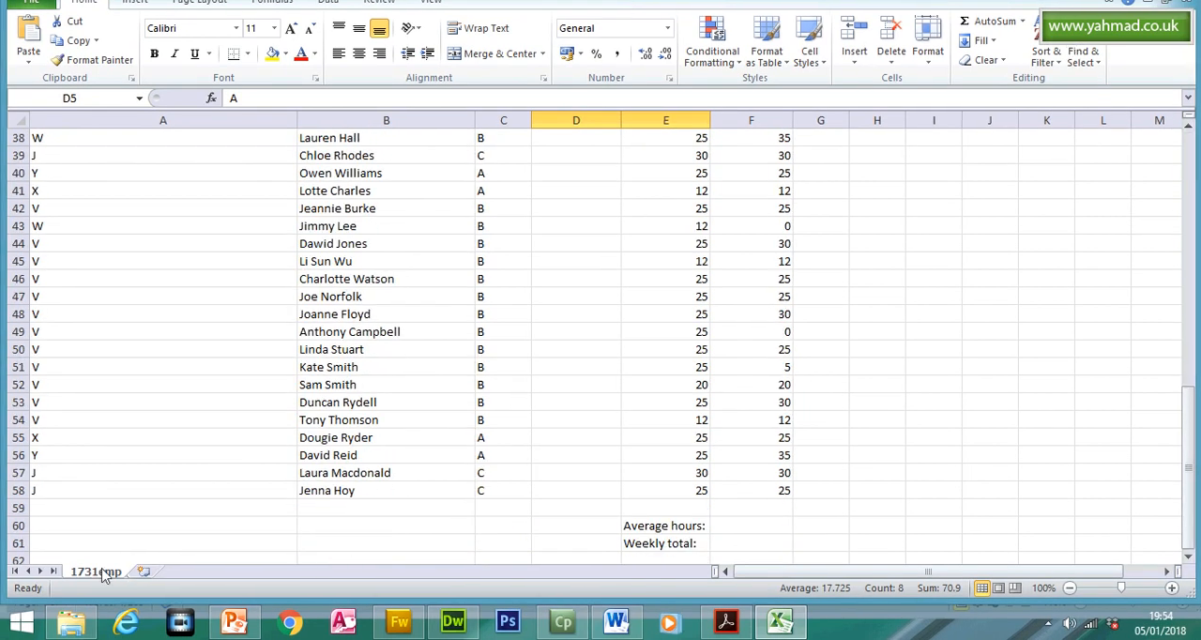
pyautogui.moveTo(1193, 441); pyautogui.dragTo(1164, 152)
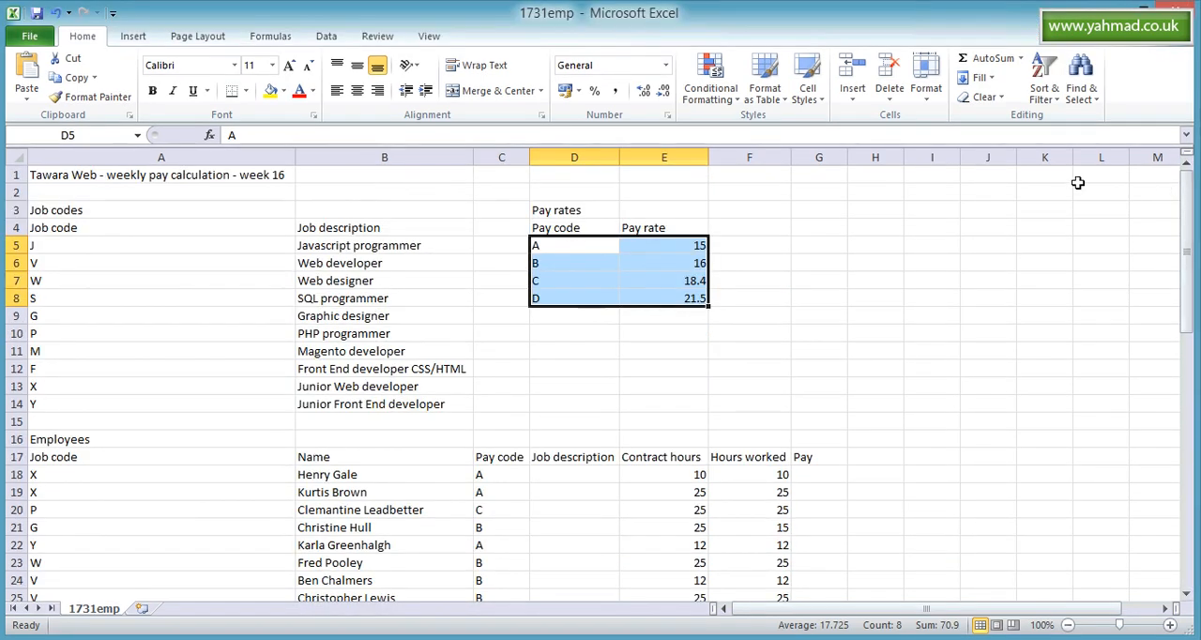
pyautogui.click(671, 371)
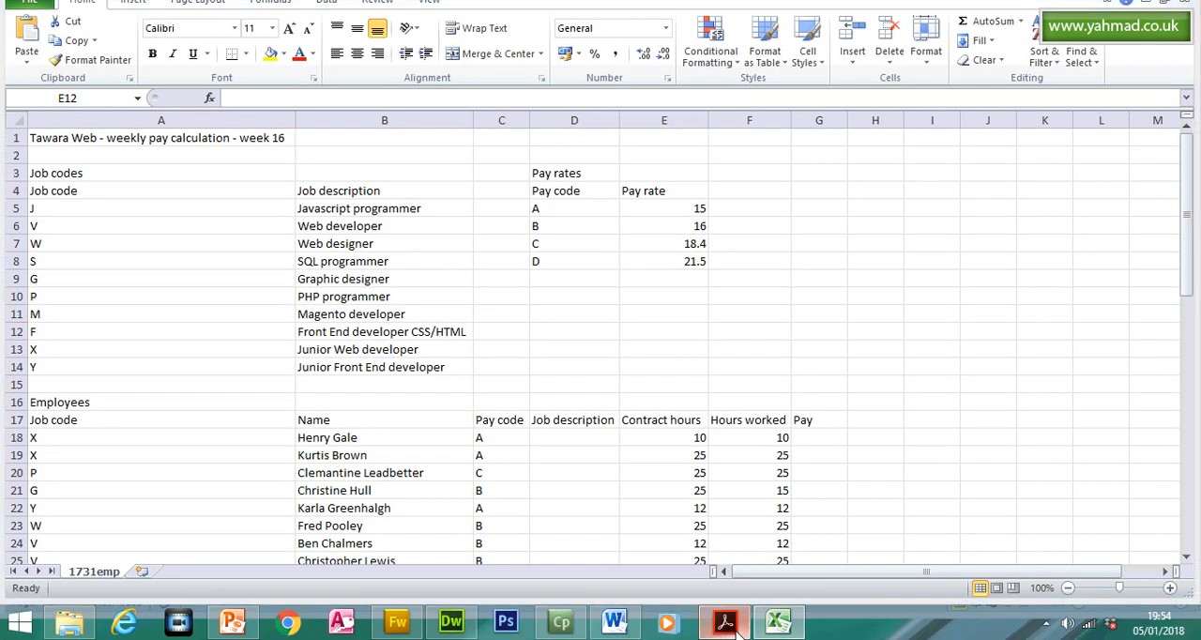
# - Check the save instruction in the question paper, and in Excel's Save As dialog set the file type to Excel Workbook
pyautogui.click(741, 624)
pyautogui.moveTo(342, 184); pyautogui.dragTo(549, 187)
pyautogui.click(769, 624)
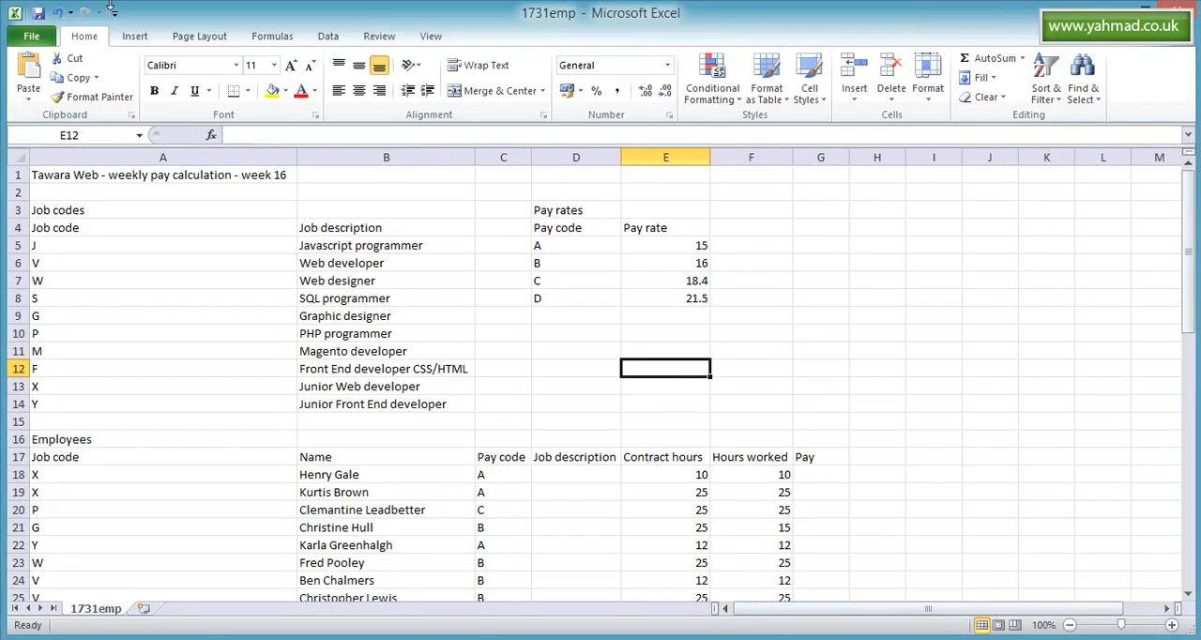
pyautogui.click(31, 35)
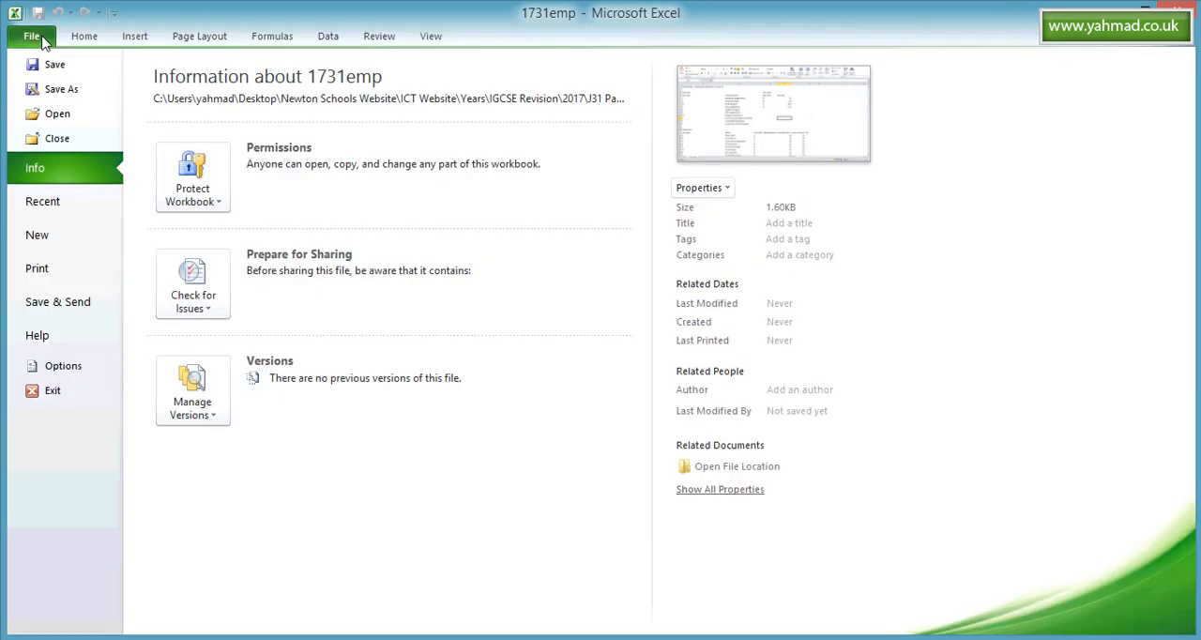
pyautogui.click(73, 91)
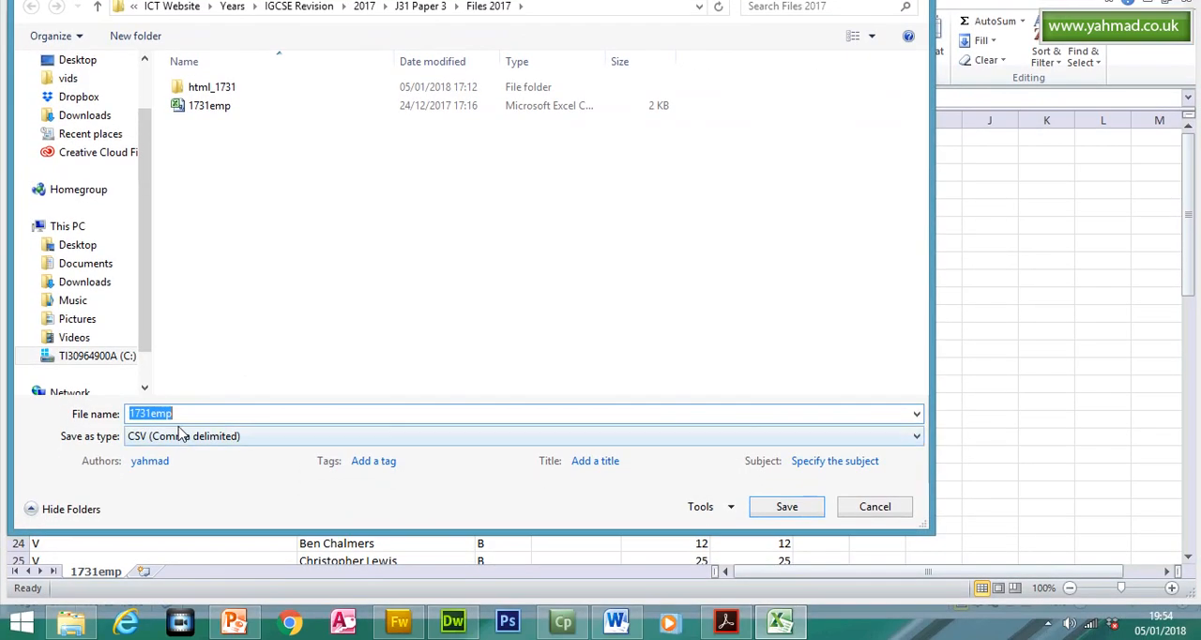
pyautogui.click(181, 434)
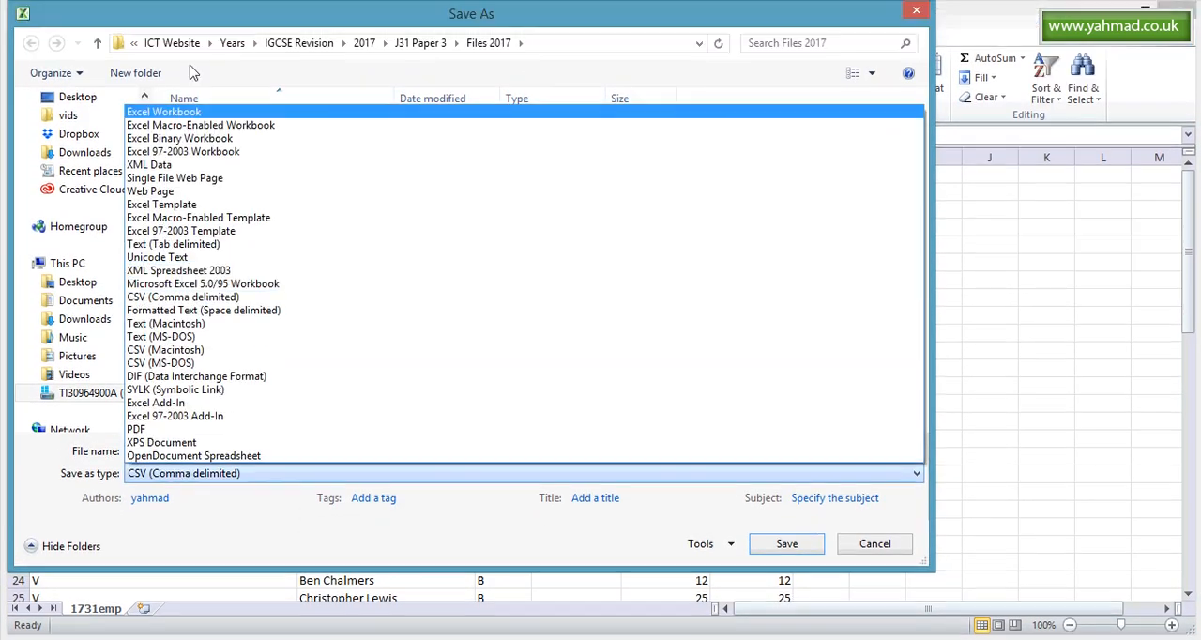
pyautogui.click(172, 113)
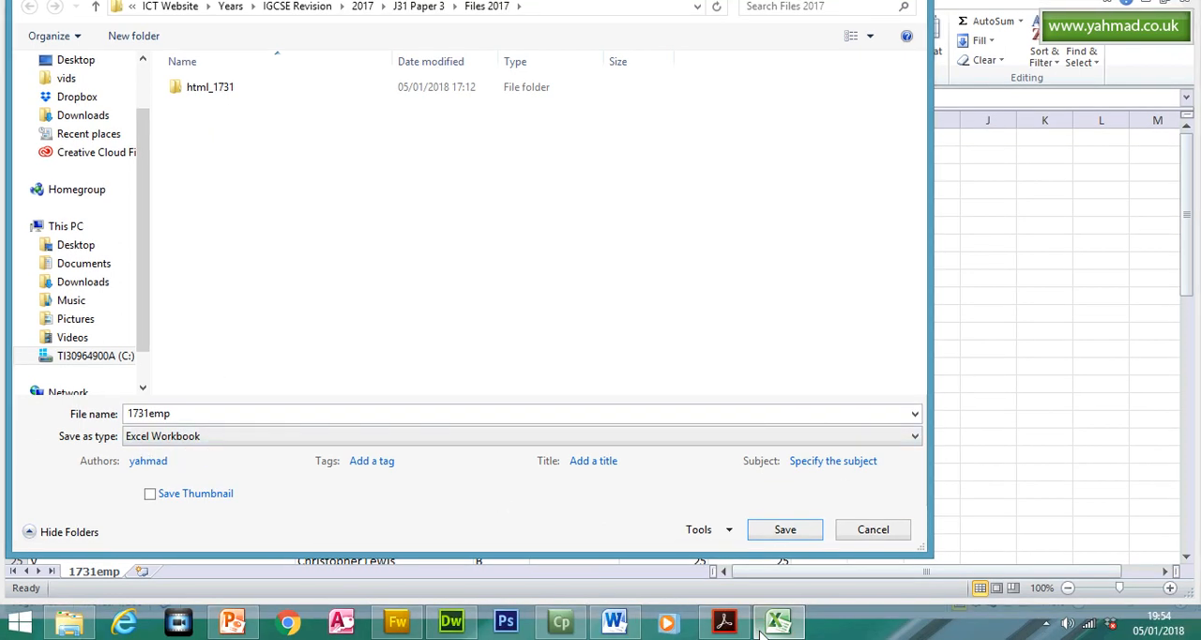
# - Check the required filename in the question paper and save the Excel workbook as 1731emp1234
pyautogui.click(723, 622)
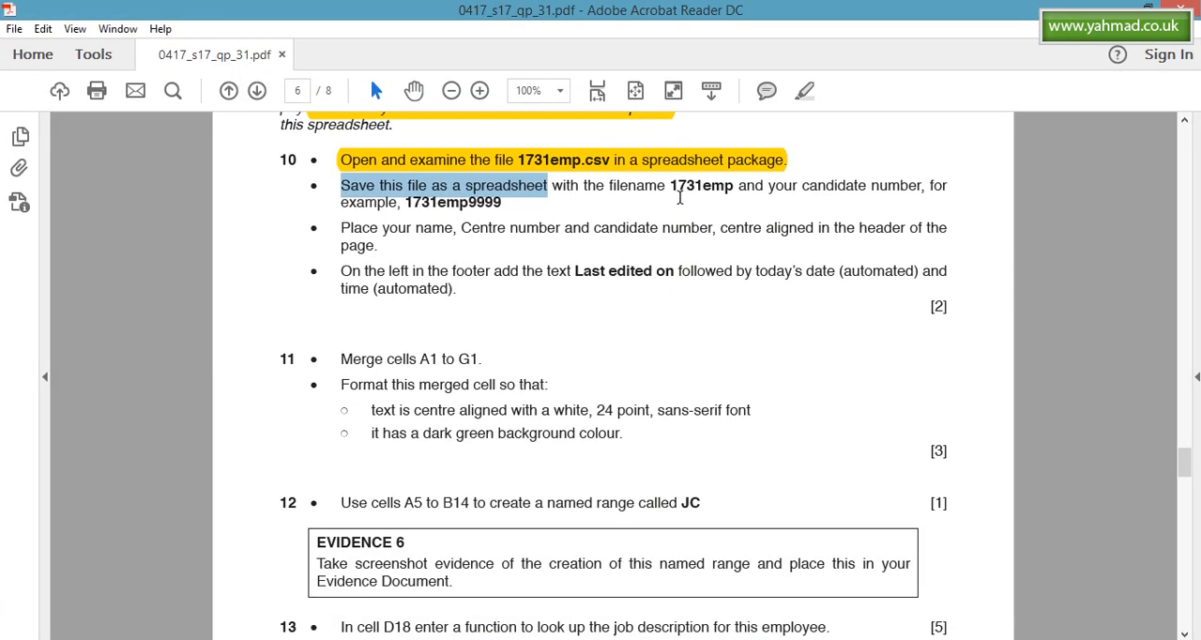
pyautogui.moveTo(673, 186); pyautogui.dragTo(731, 188)
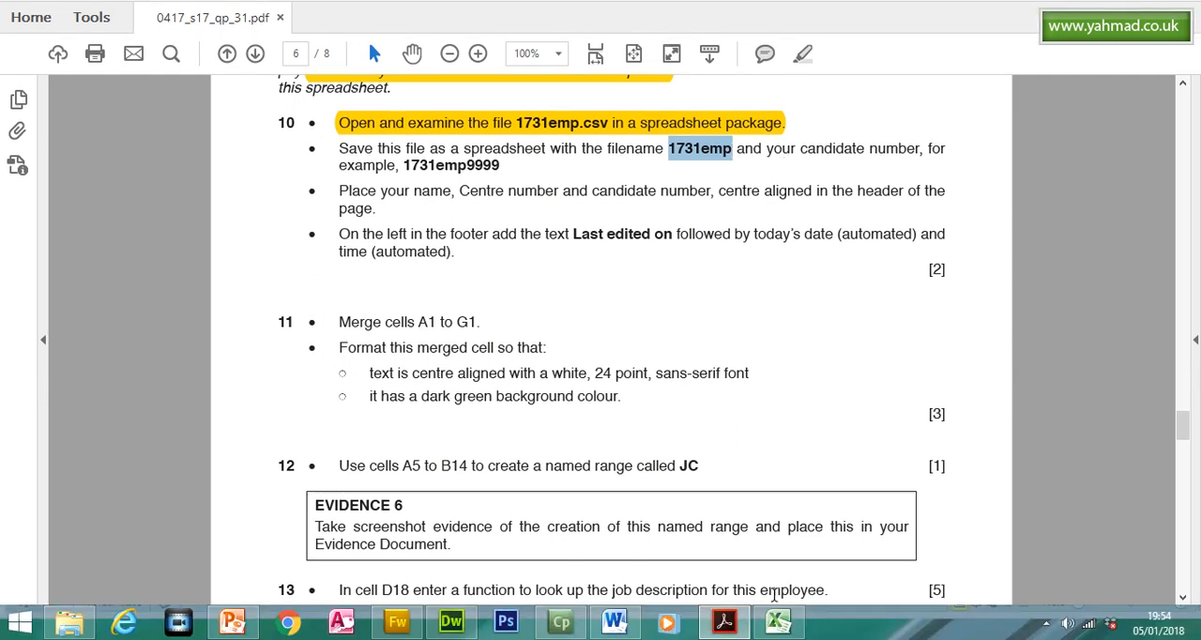
pyautogui.click(778, 621)
pyautogui.click(224, 412)
pyautogui.click(188, 414)
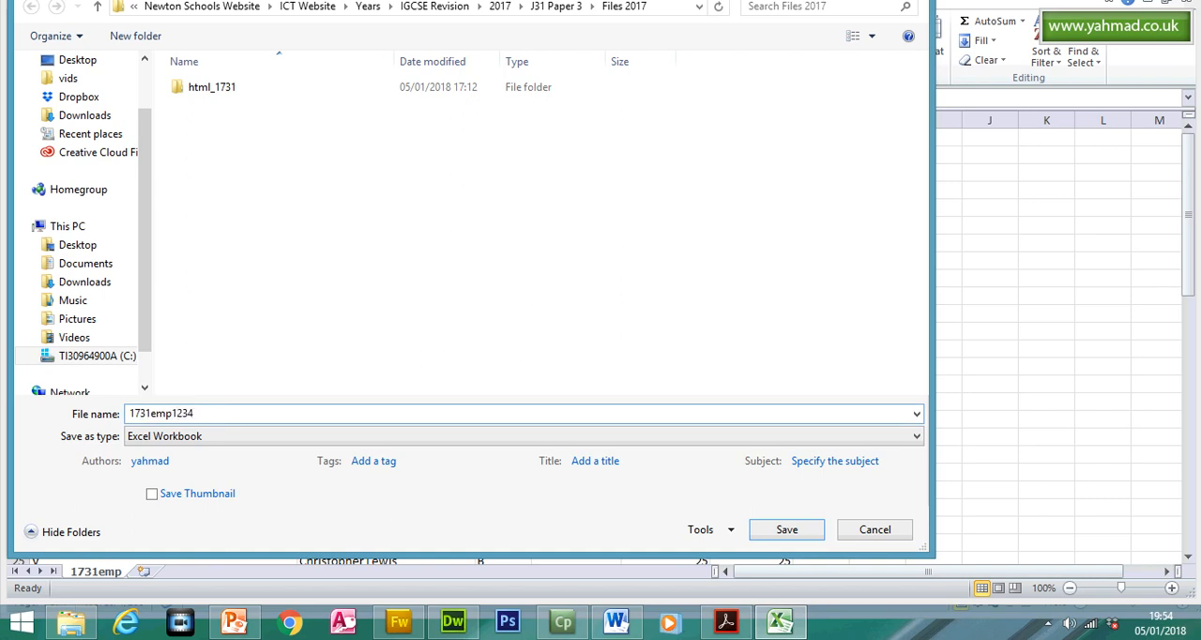
pyautogui.write('1234')
pyautogui.click(776, 534)
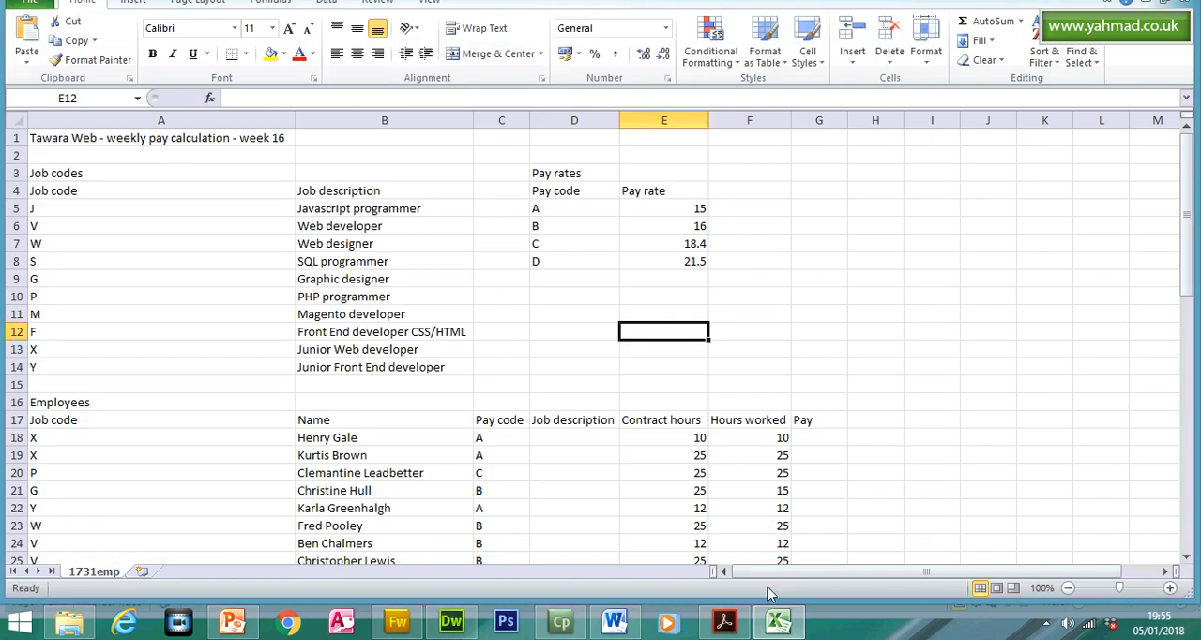
# - In the Acrobat Reader question paper, highlight only question 10's second bullet, about saving the file as a spreadsheet
pyautogui.click(723, 622)
pyautogui.moveTo(338, 148); pyautogui.dragTo(496, 178)
pyautogui.click(767, 90)
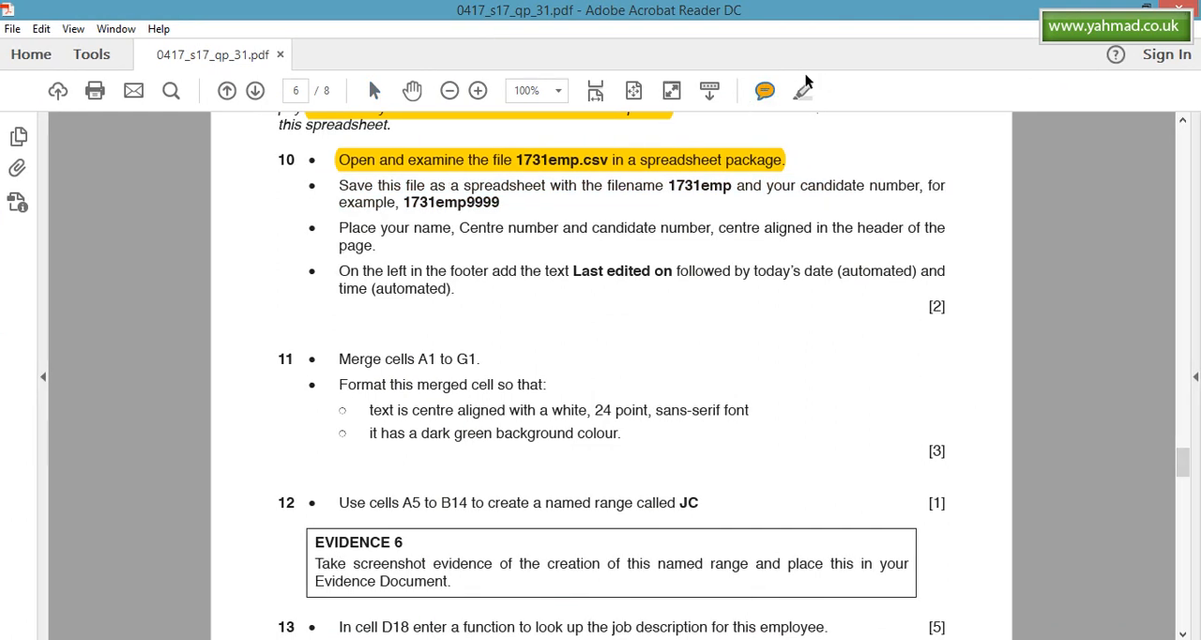
pyautogui.click(374, 90)
pyautogui.click(802, 90)
pyautogui.moveTo(339, 186); pyautogui.dragTo(508, 205)
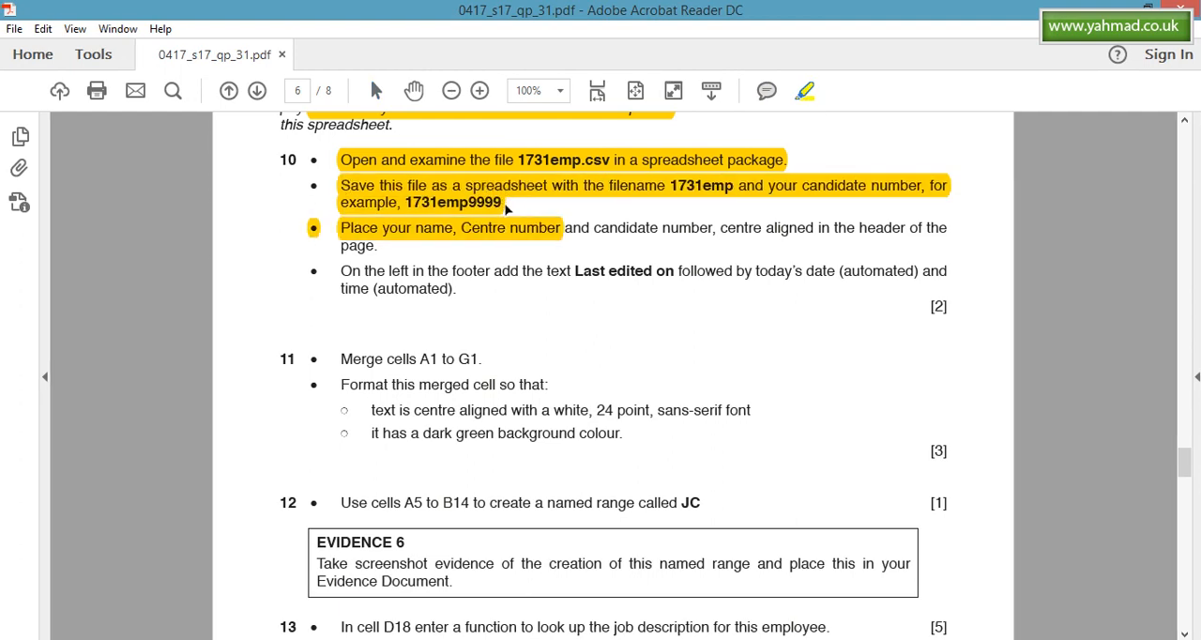
pyautogui.hotkey('ctrl', 'z')
pyautogui.moveTo(339, 187); pyautogui.dragTo(503, 205)
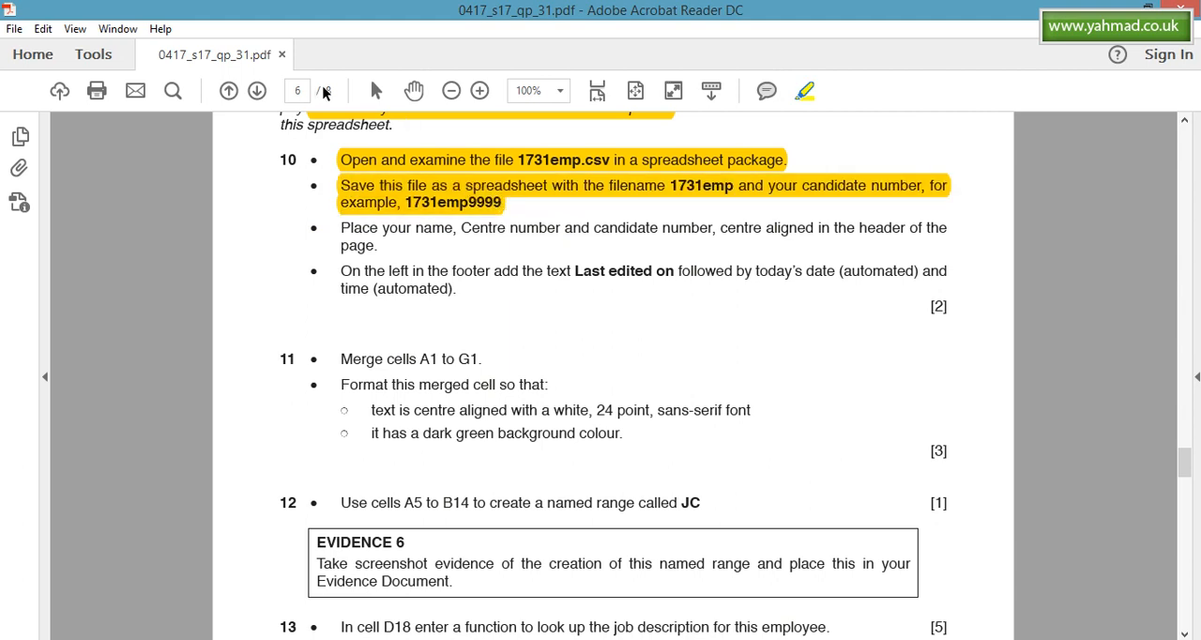
# - Check the header instruction in the Acrobat Reader question paper, and open the centre header section of the first page in Excel
pyautogui.click(379, 90)
pyautogui.moveTo(339, 228); pyautogui.dragTo(377, 248)
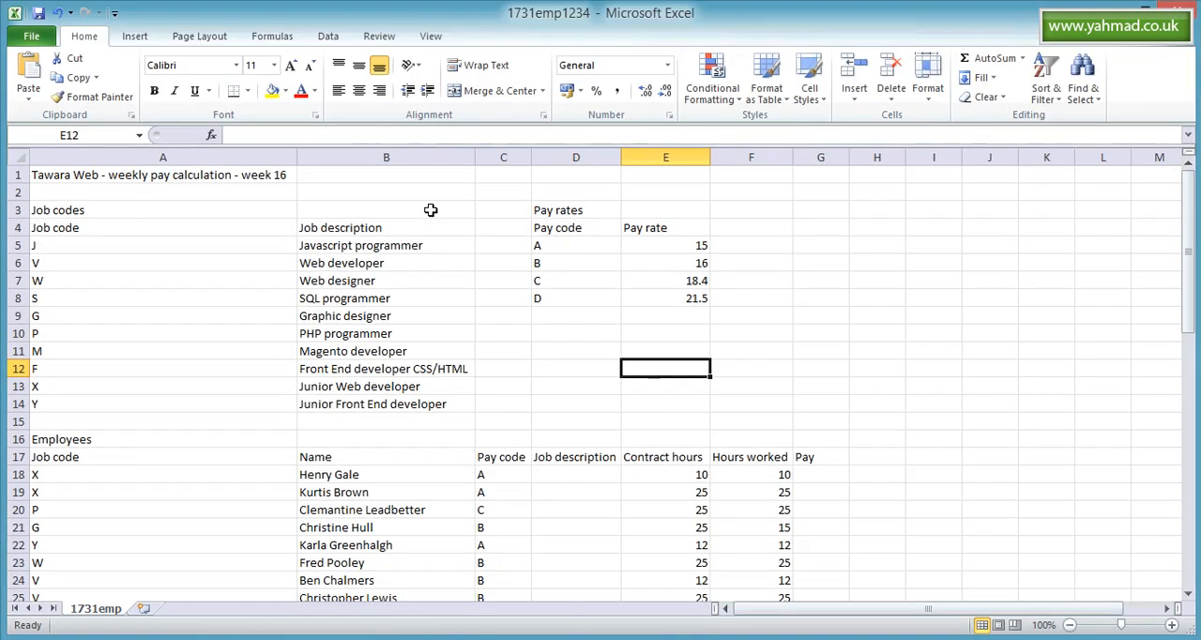
pyautogui.click(134, 36)
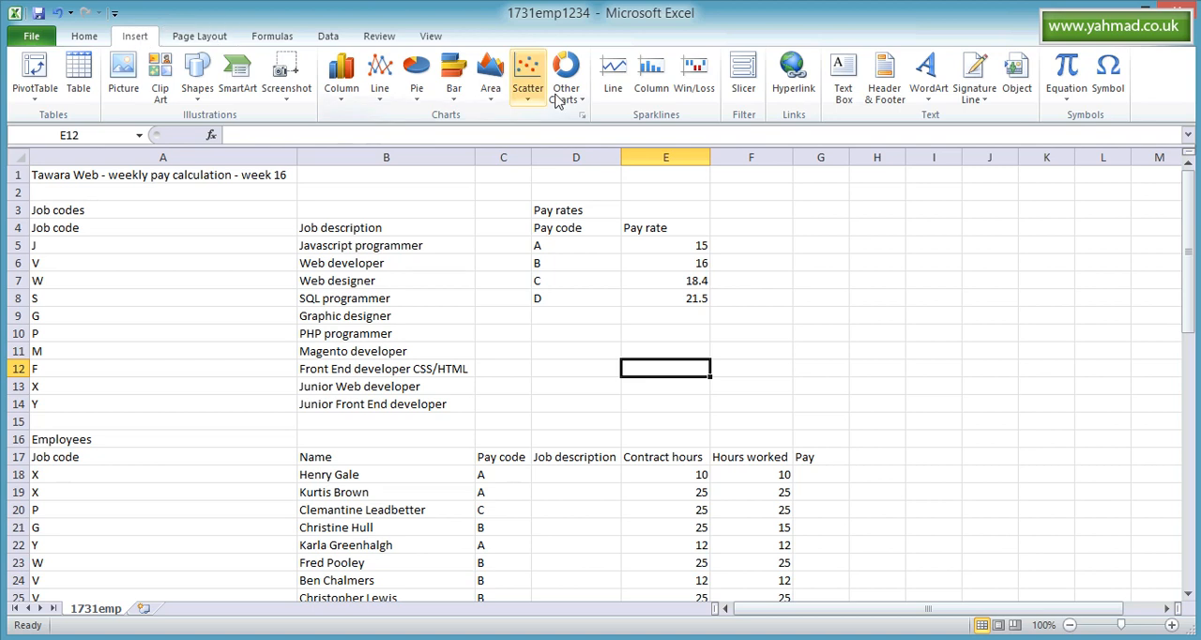
pyautogui.click(883, 90)
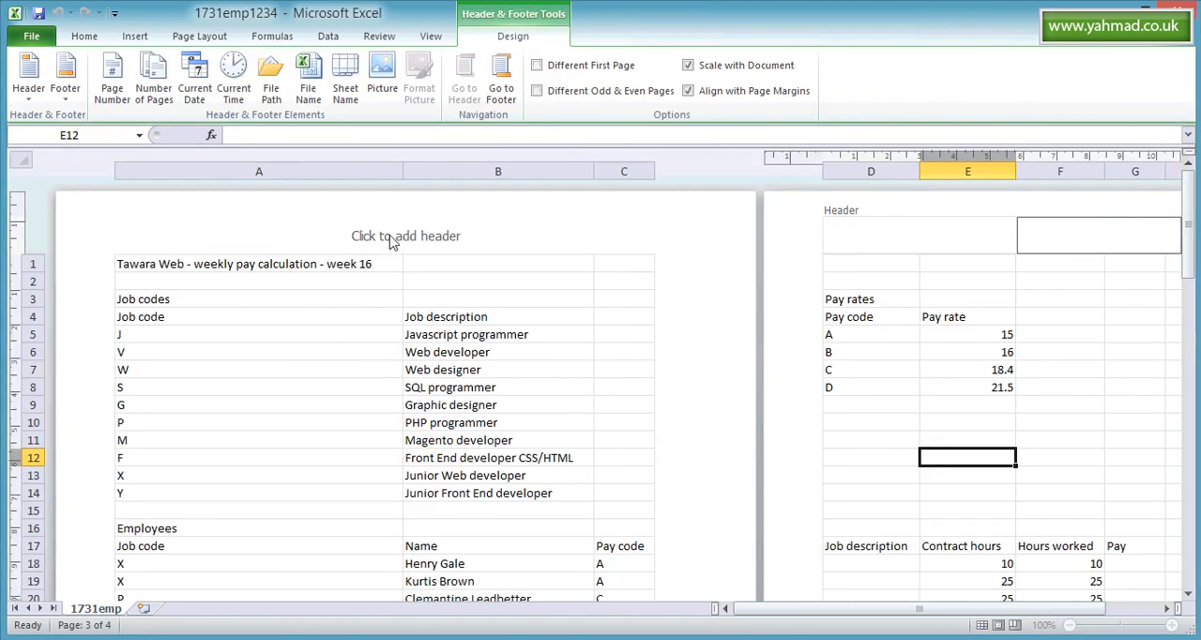
pyautogui.click(391, 236)
pyautogui.click(269, 239)
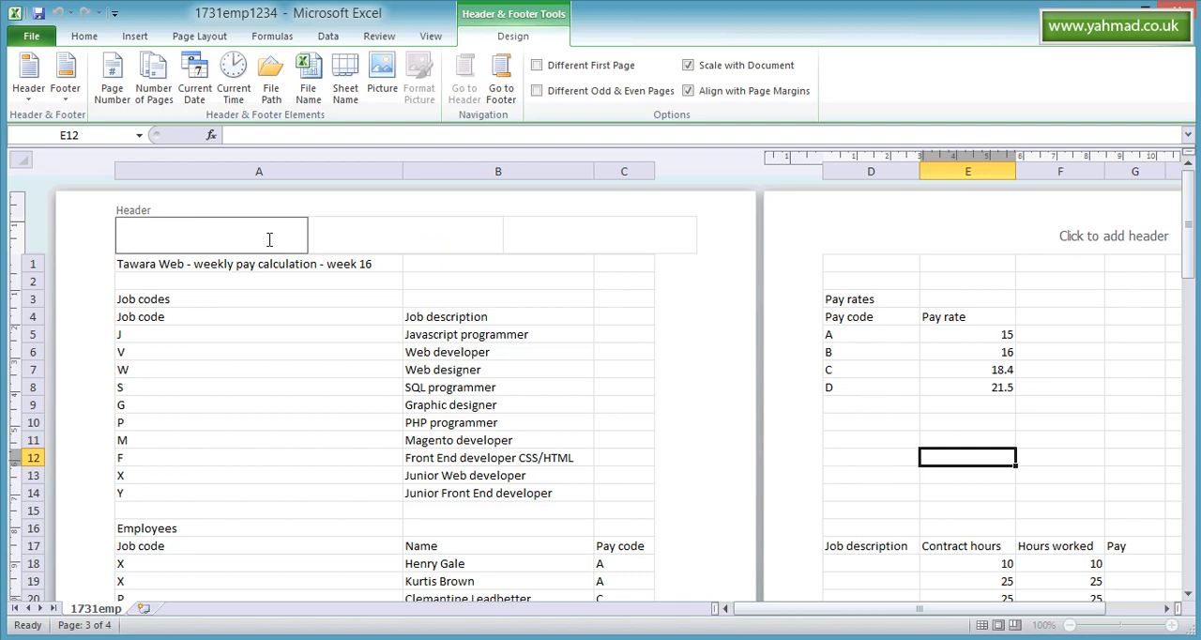
pyautogui.click(583, 241)
pyautogui.click(419, 236)
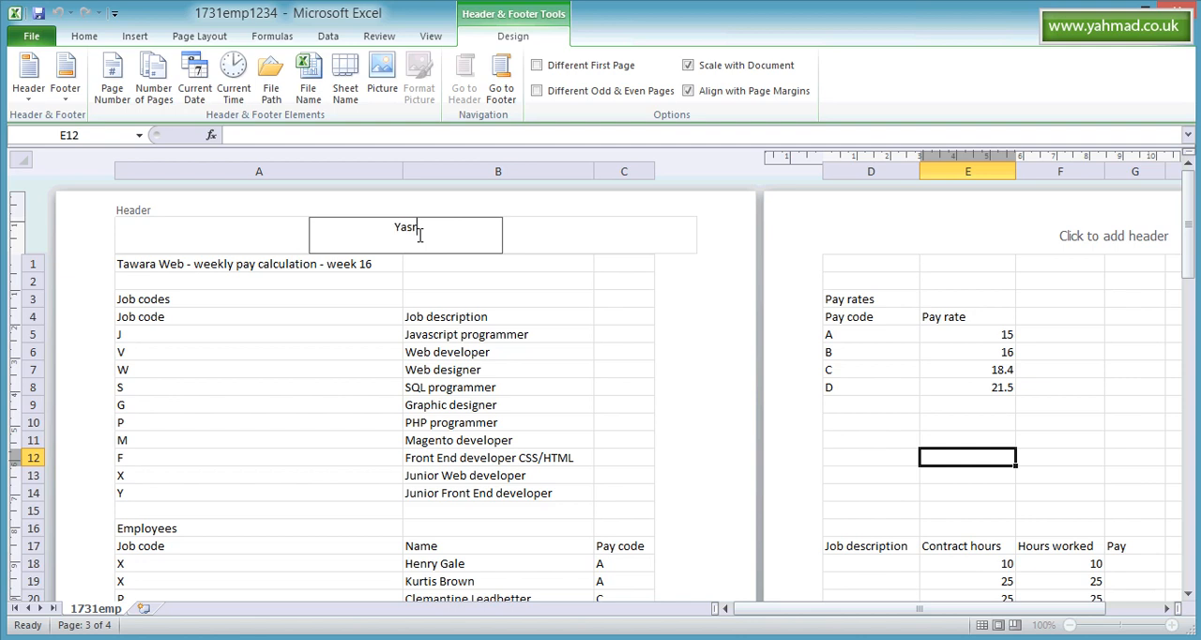
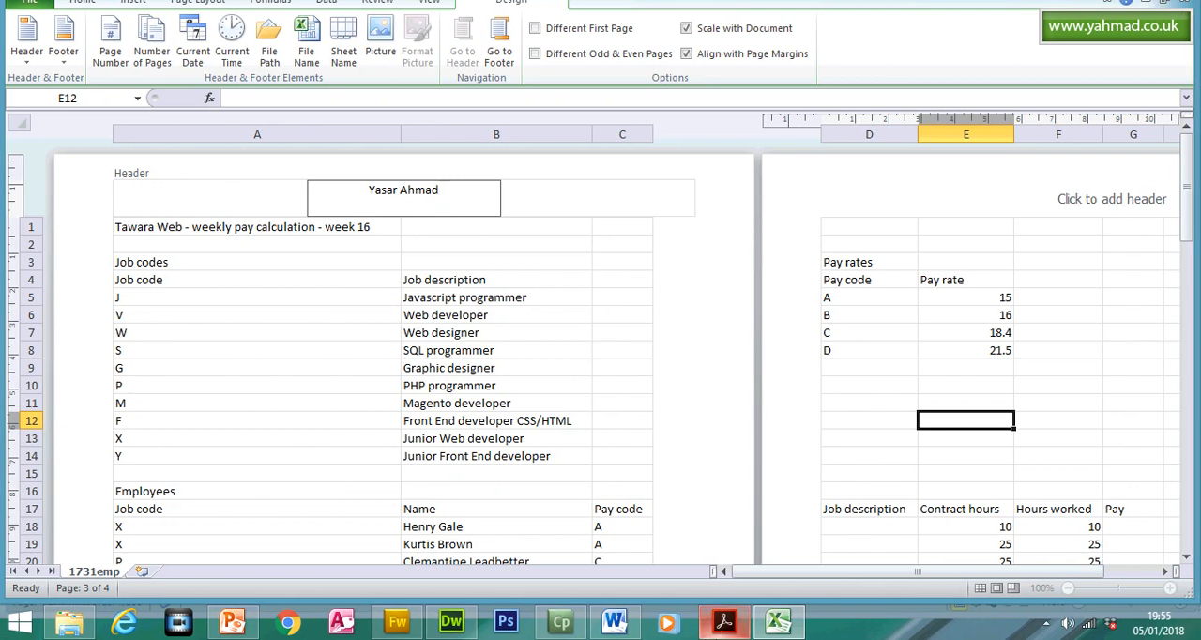
# - Enter the candidate's name, Centre number and candidate number, separated by commas, in the centre section of the header
pyautogui.click(723, 621)
pyautogui.click(723, 621)
pyautogui.write(', ')
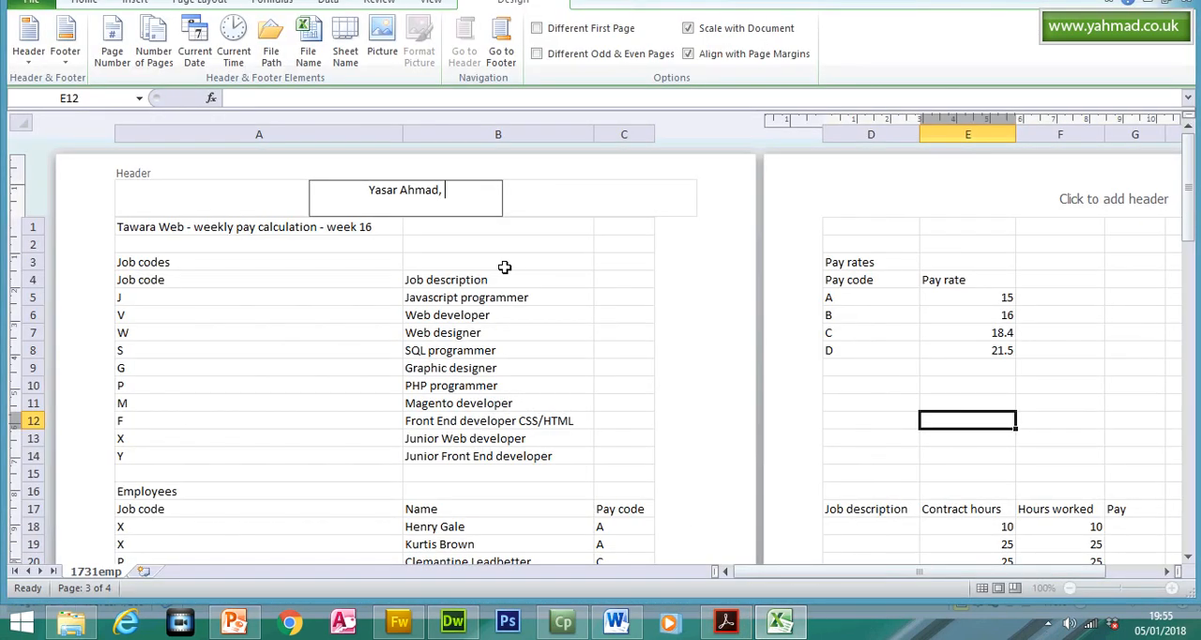
pyautogui.write('5678, 1234')
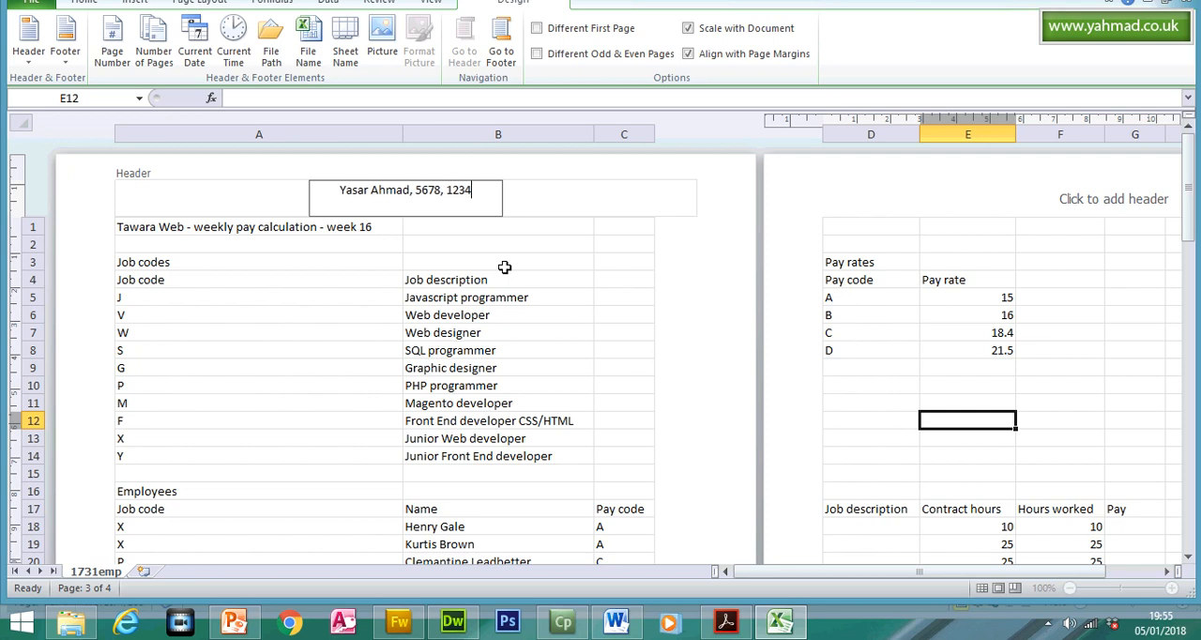
pyautogui.click(503, 268)
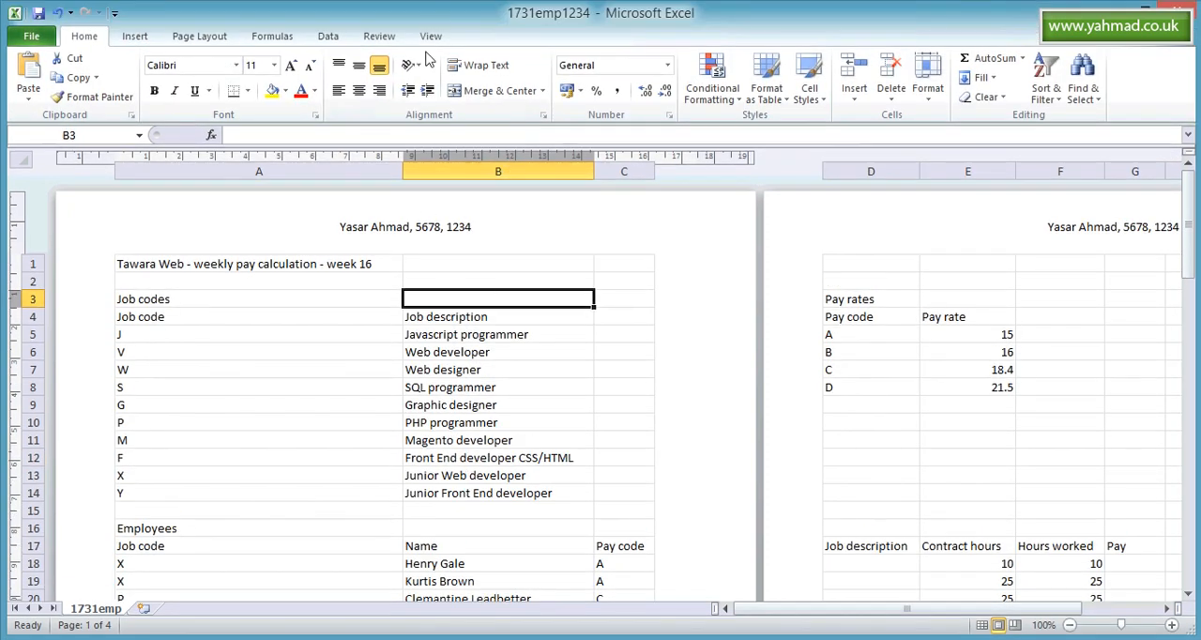
# - Return the worksheet from Page Layout to Normal view
pyautogui.click(584, 335)
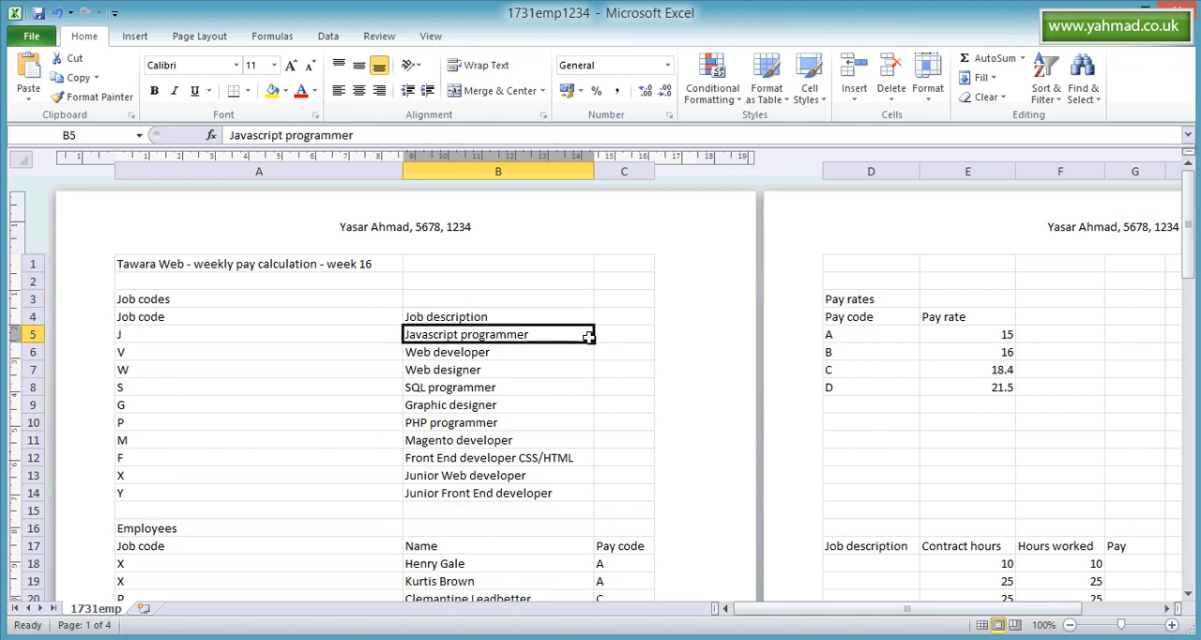
pyautogui.click(325, 352)
pyautogui.click(444, 38)
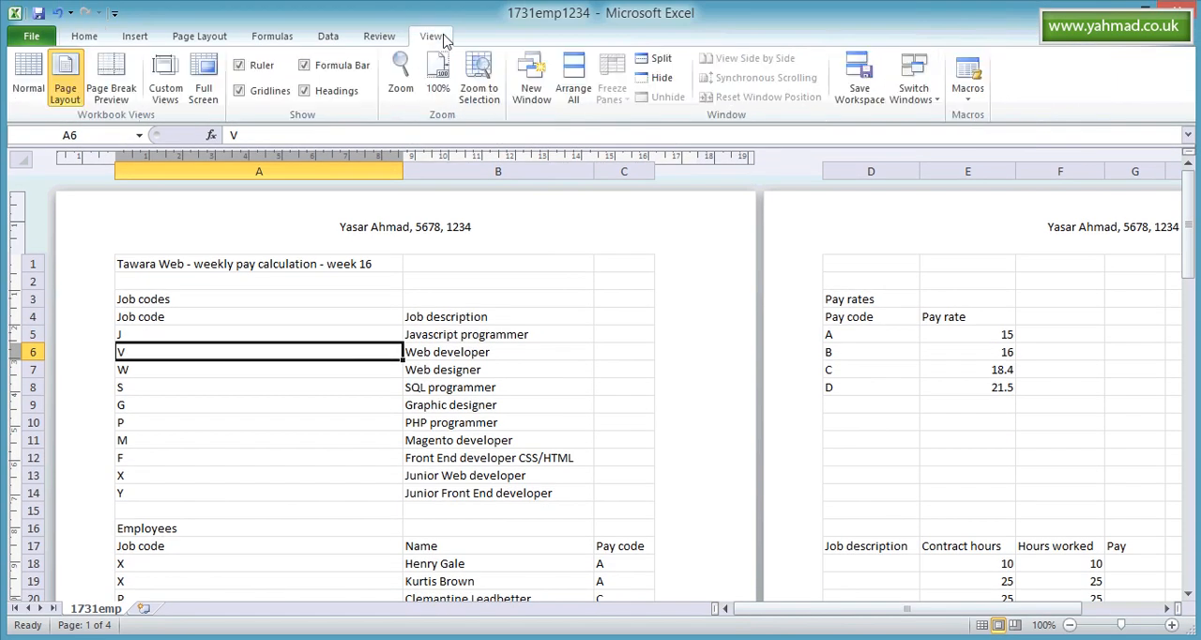
pyautogui.click(33, 75)
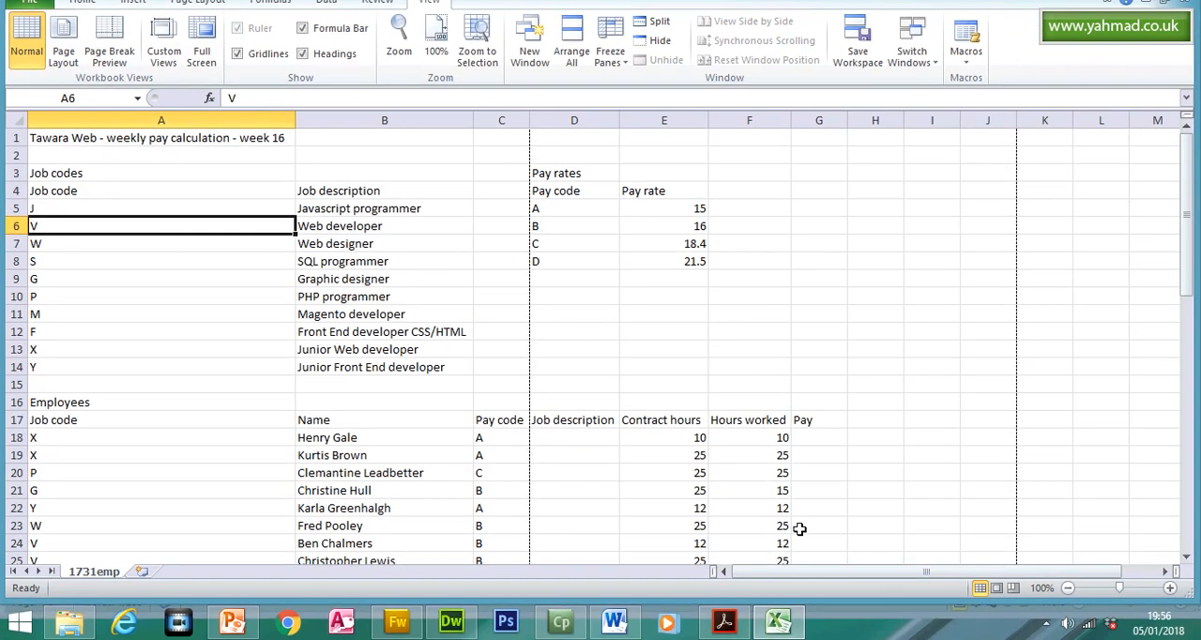
# - Check the footer instruction in the Acrobat Reader question paper, and open the worksheet's page footer for editing in Excel
pyautogui.click(722, 629)
pyautogui.moveTo(338, 234); pyautogui.dragTo(457, 293)
pyautogui.click(783, 627)
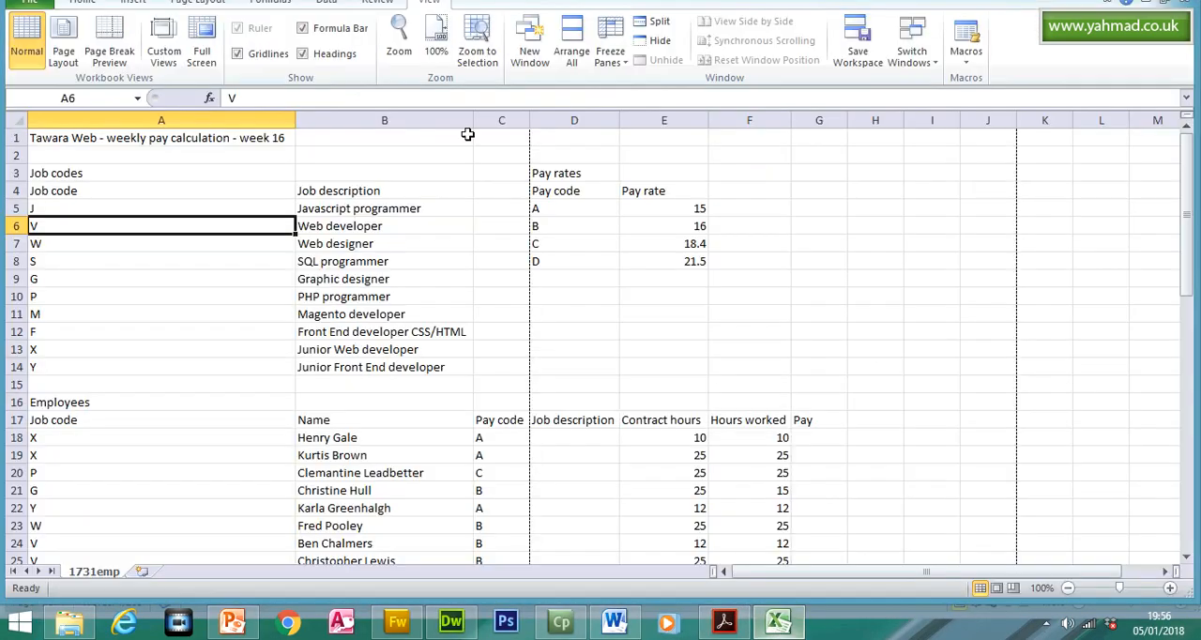
pyautogui.click(134, 36)
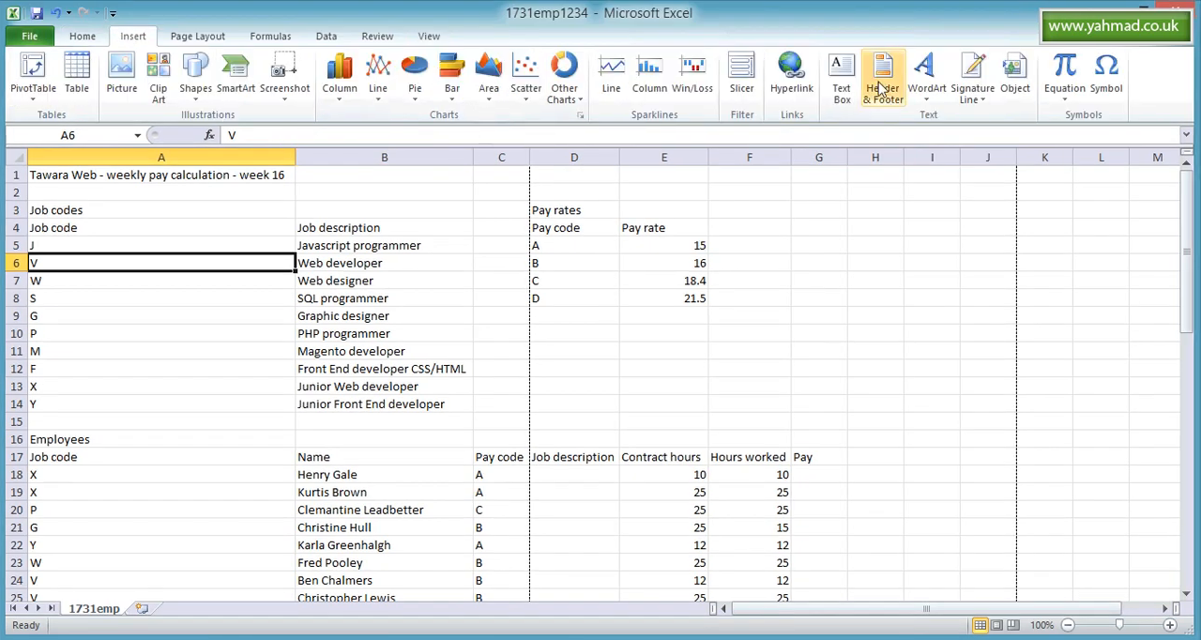
pyautogui.click(882, 75)
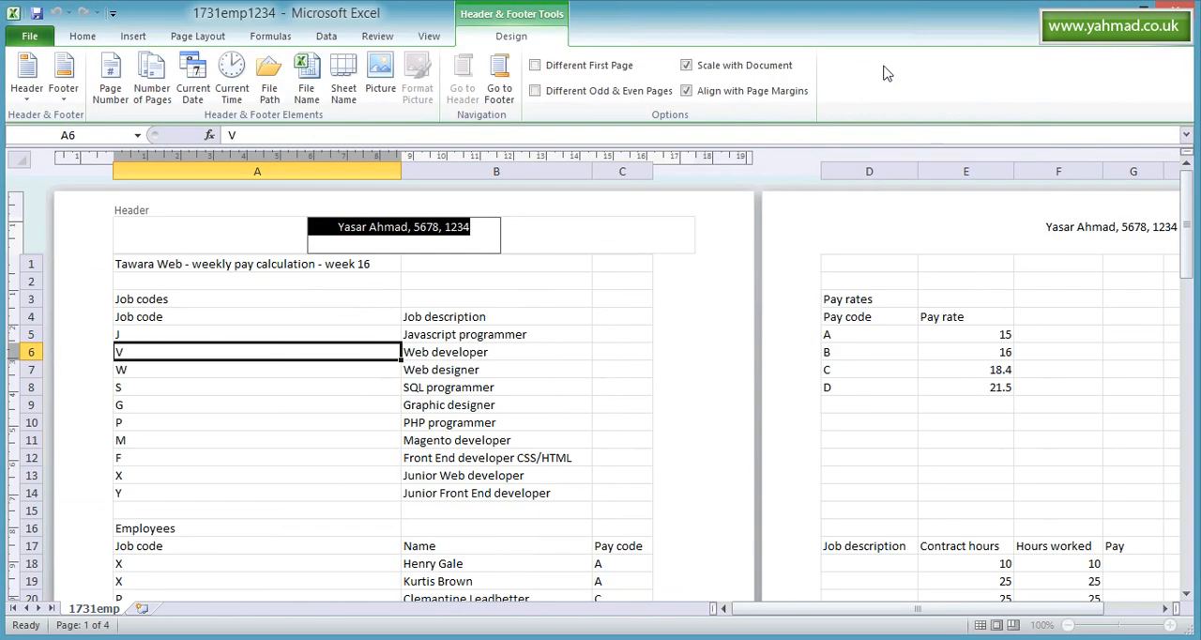
pyautogui.click(504, 91)
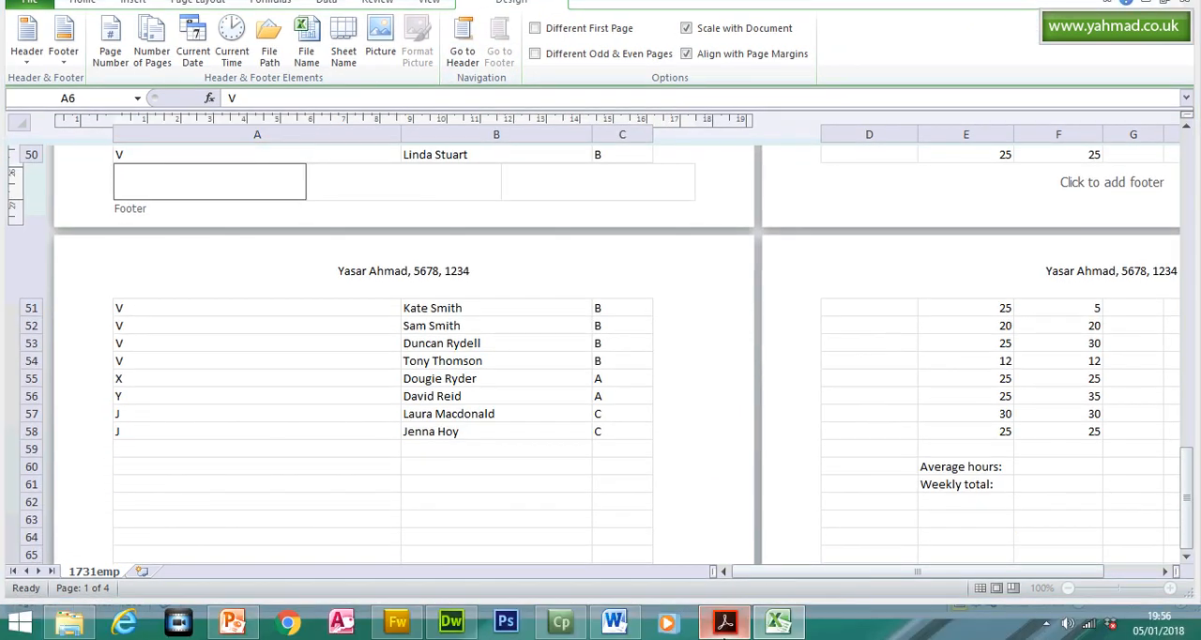
# - Take the required text Last edited on from the question paper and enter it in the left section of the Excel footer
pyautogui.click(723, 622)
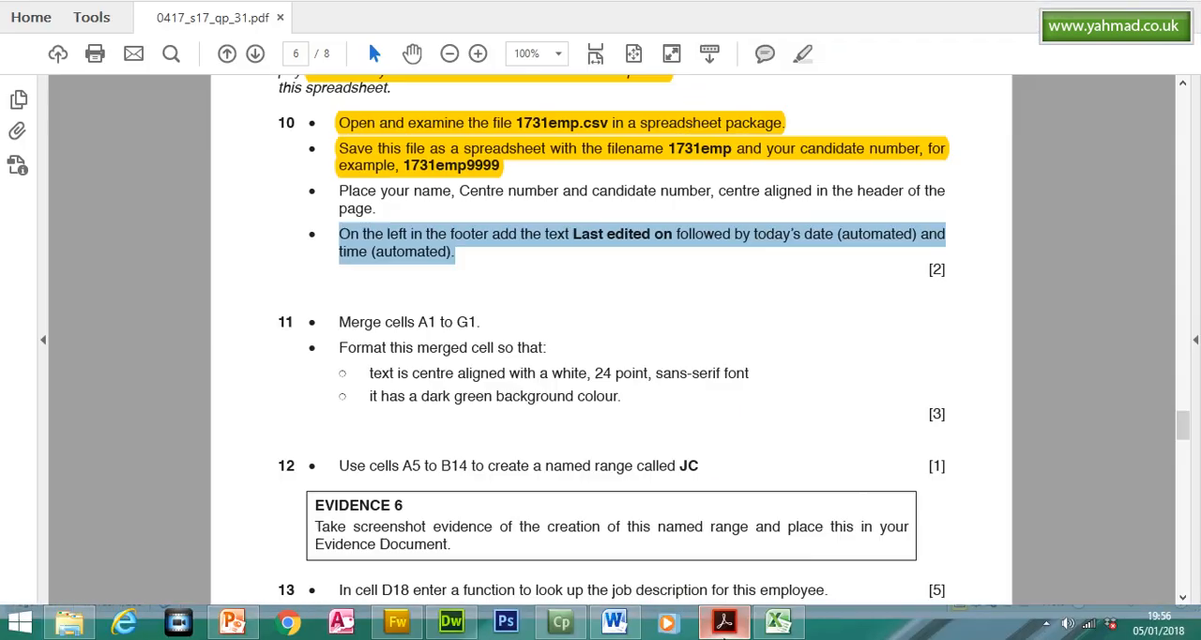
pyautogui.click(577, 239)
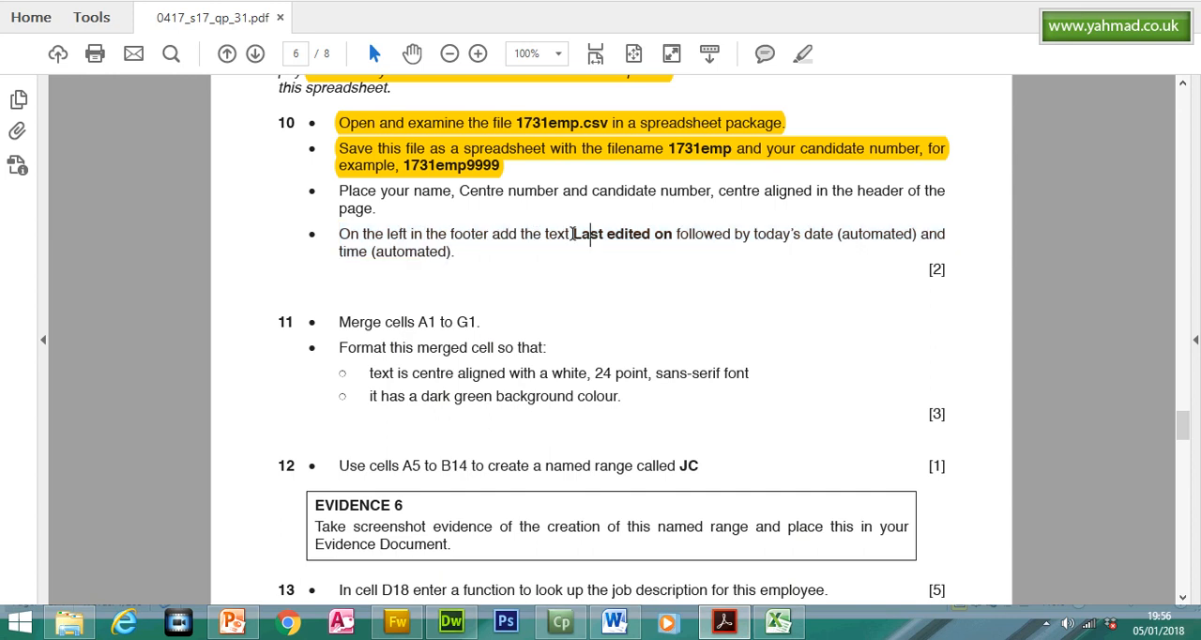
pyautogui.moveTo(574, 233); pyautogui.dragTo(672, 235)
pyautogui.rightClick(581, 242)
pyautogui.click(619, 256)
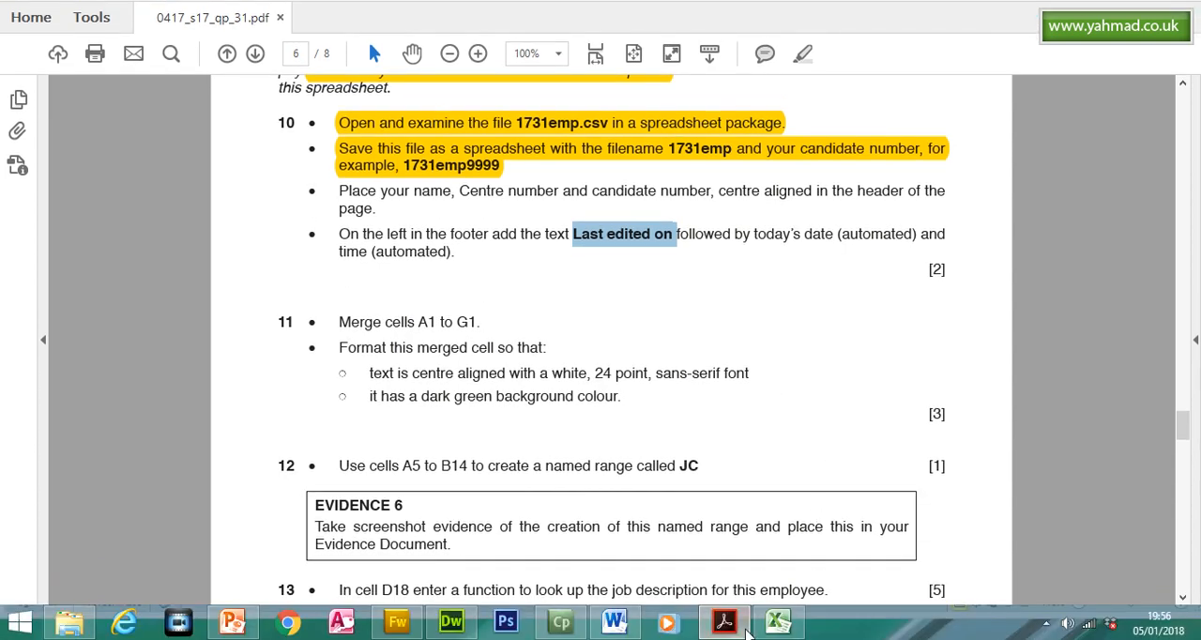
pyautogui.click(779, 621)
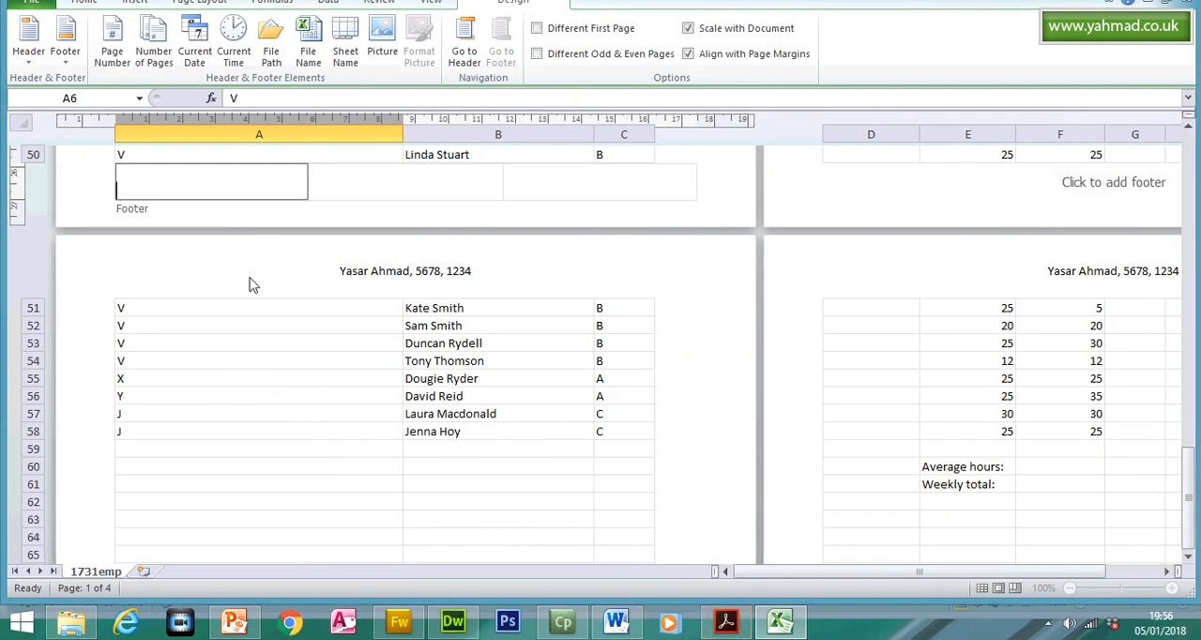
pyautogui.write('Last edited on')
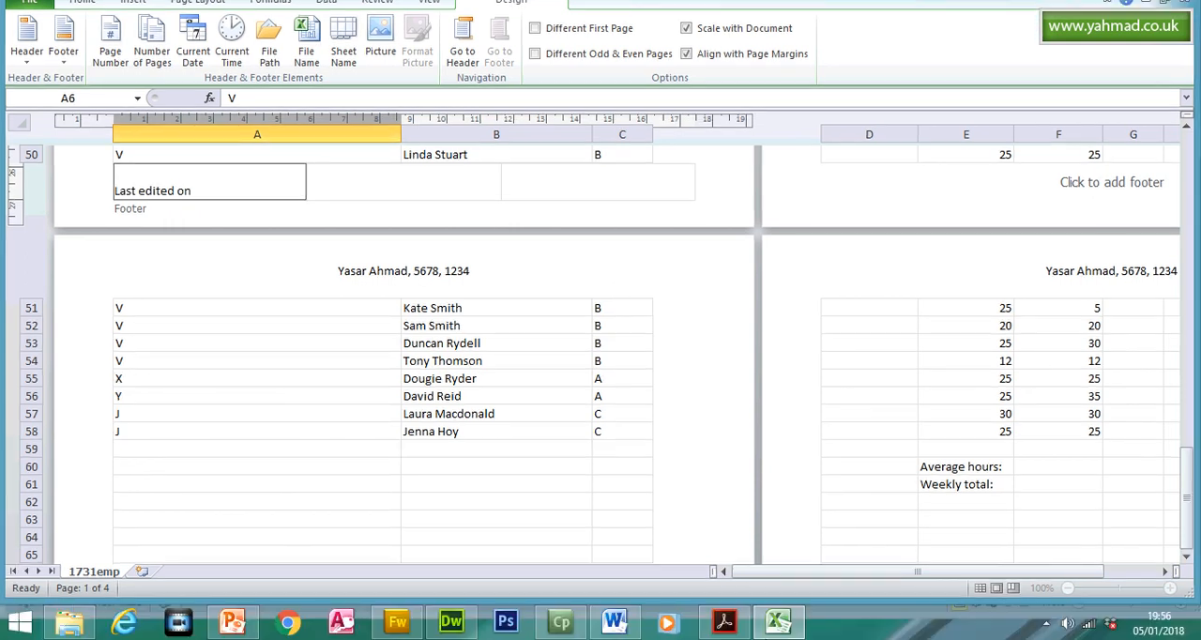
# - Add the automatic current date and time after Last edited on in the left footer section, and return the worksheet to Normal view
pyautogui.click(724, 621)
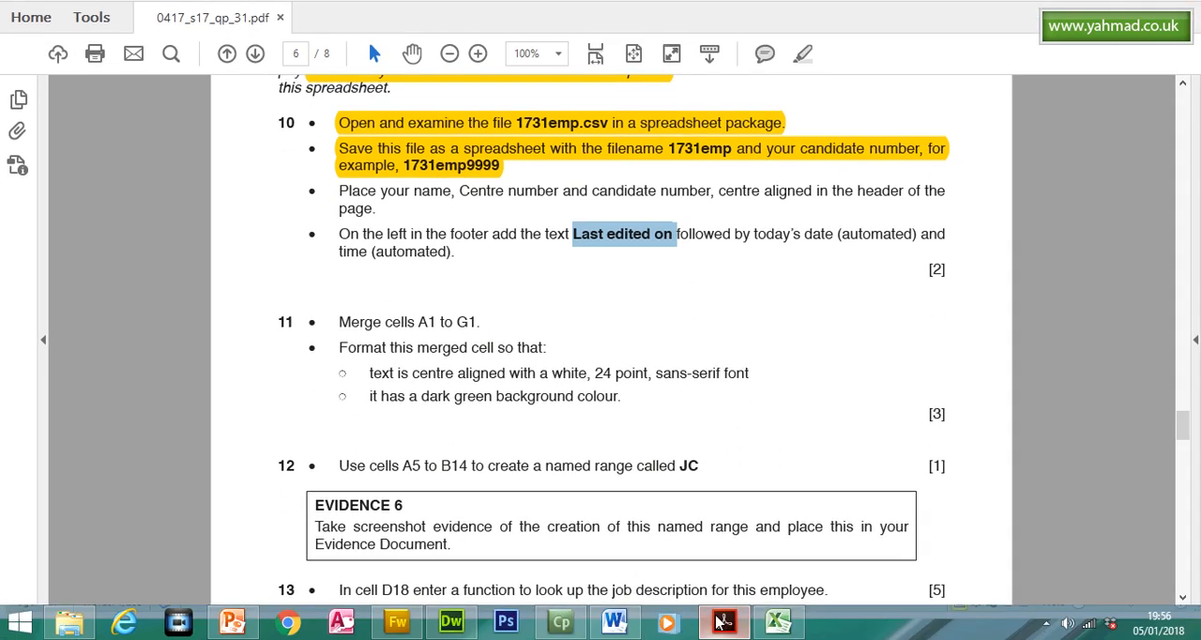
pyautogui.click(723, 621)
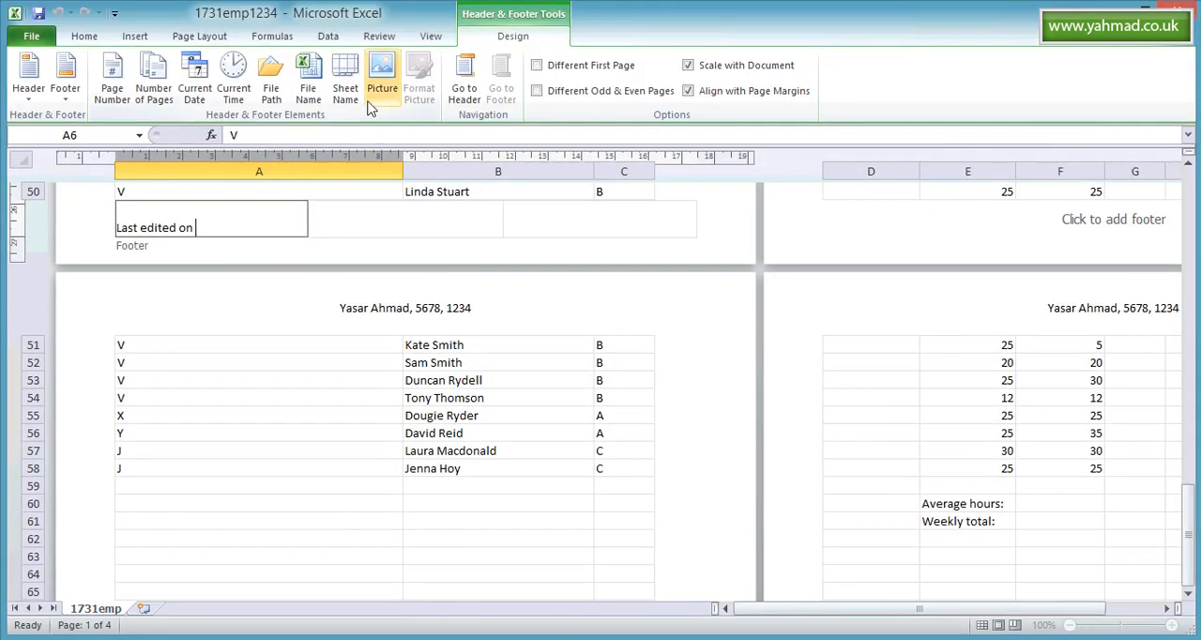
pyautogui.click(206, 78)
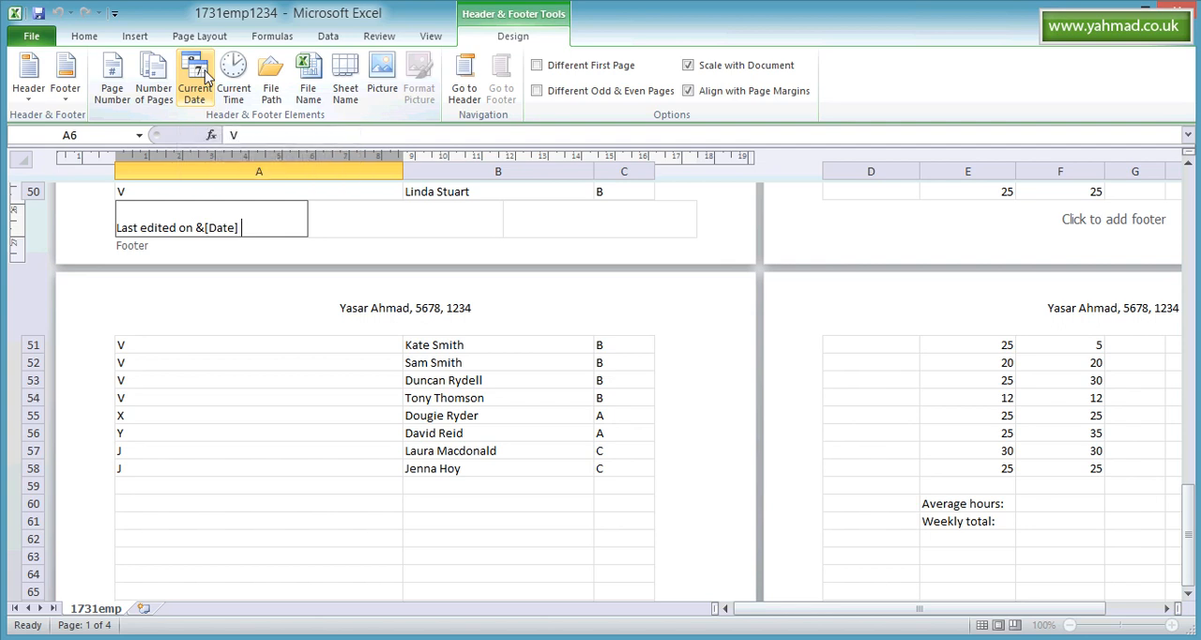
pyautogui.click(234, 80)
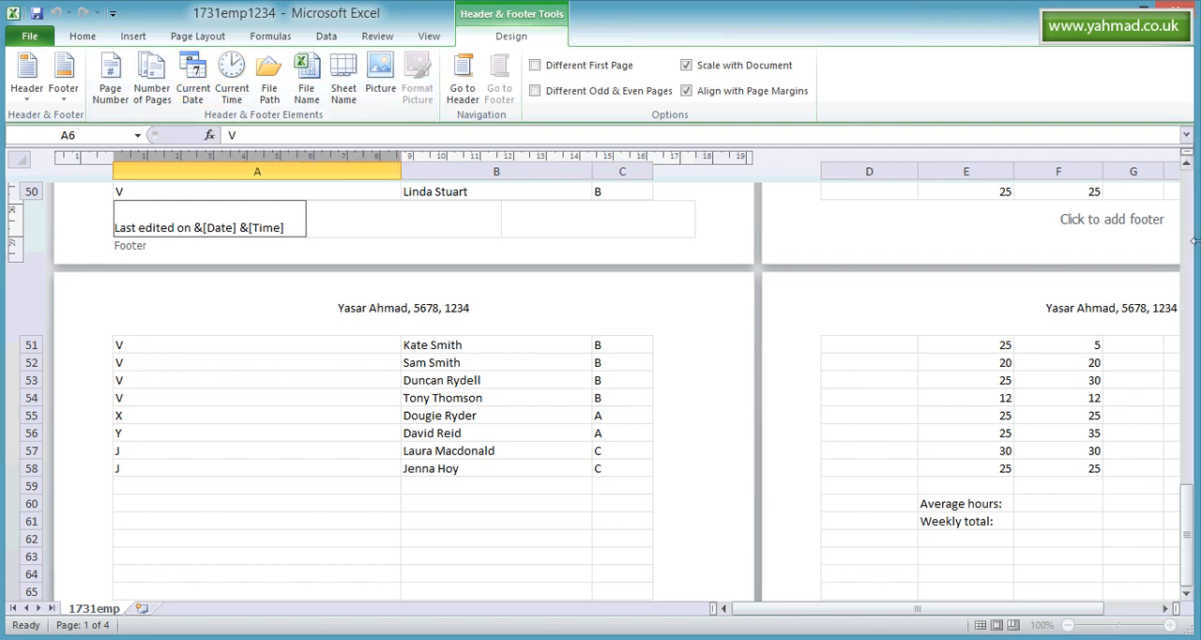
pyautogui.moveTo(1187, 456); pyautogui.dragTo(1187, 225)
pyautogui.click(610, 249)
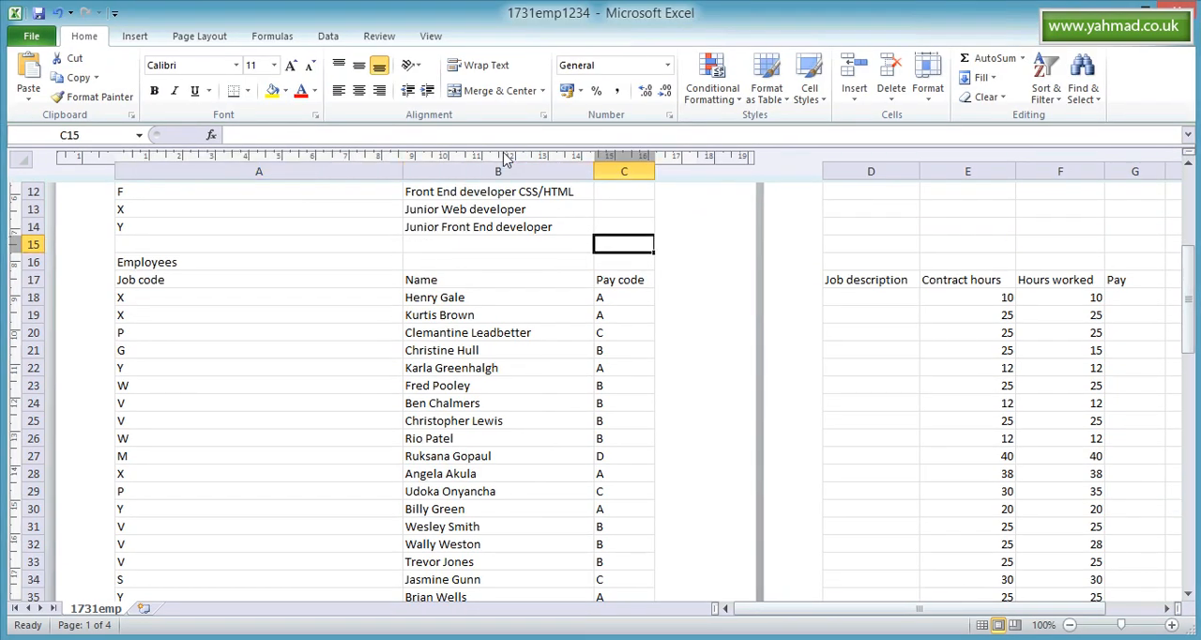
pyautogui.click(431, 37)
pyautogui.click(39, 62)
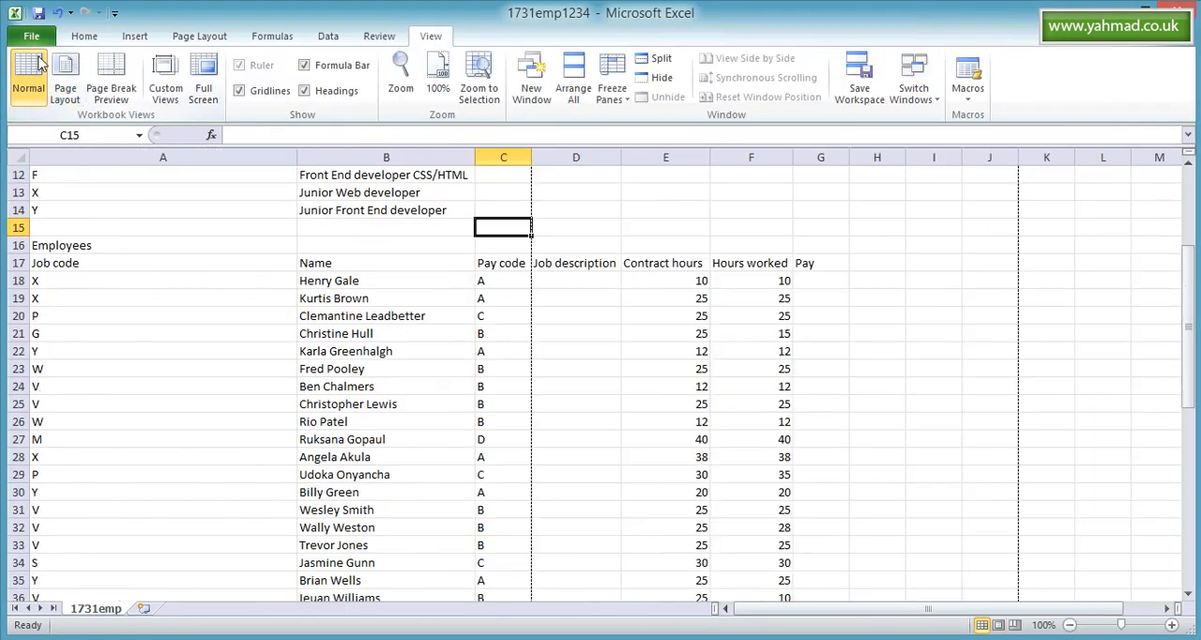
# - Check the header and footer on several pages of the print preview, and return to the worksheet
pyautogui.click(36, 37)
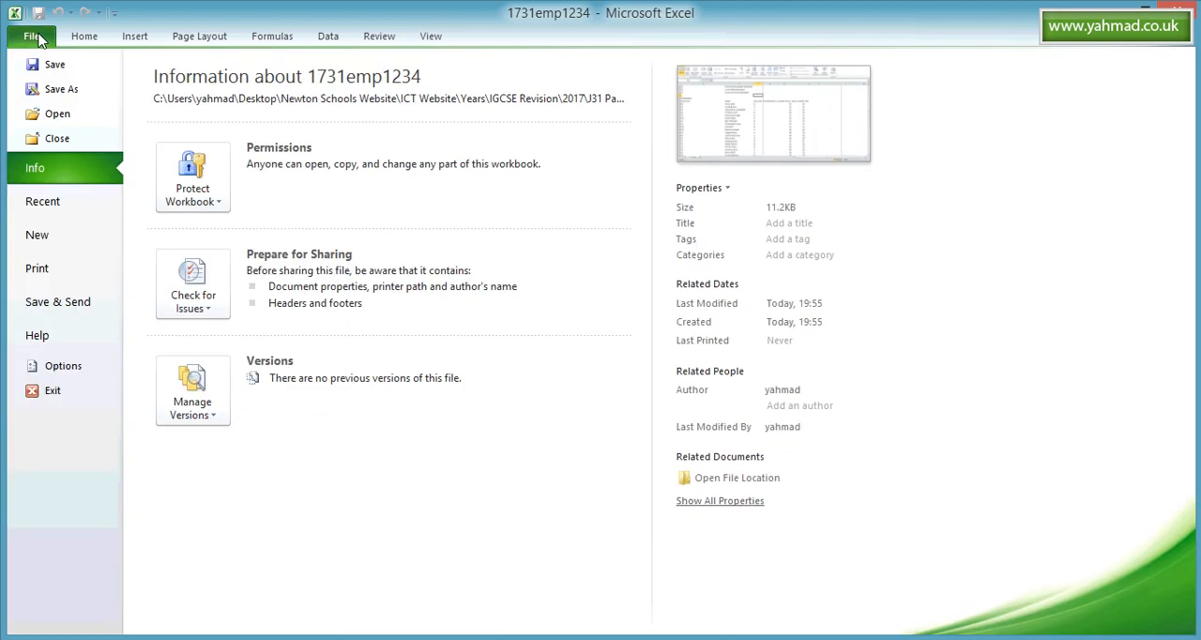
pyautogui.click(47, 267)
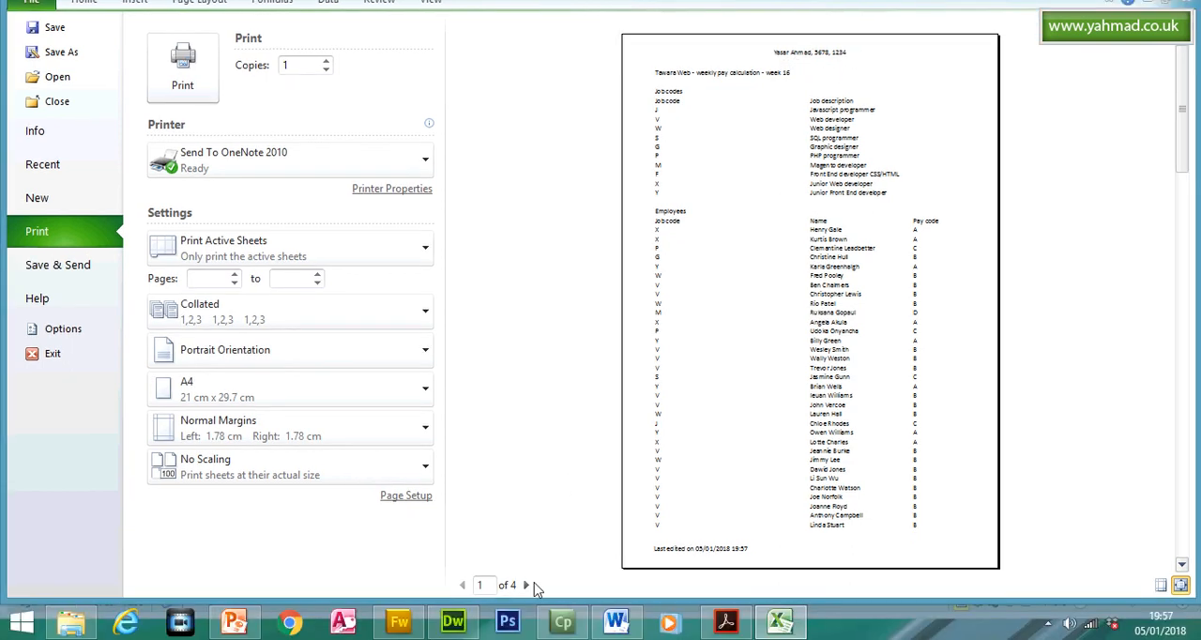
pyautogui.click(526, 584)
pyautogui.click(527, 584)
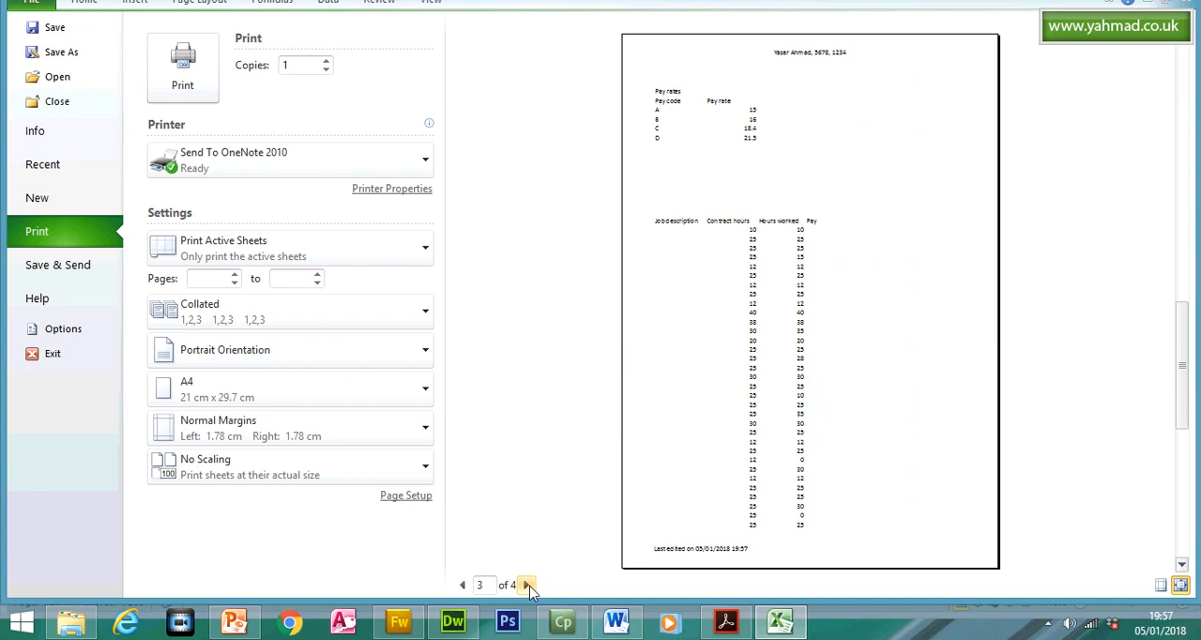
pyautogui.click(462, 585)
pyautogui.click(462, 585)
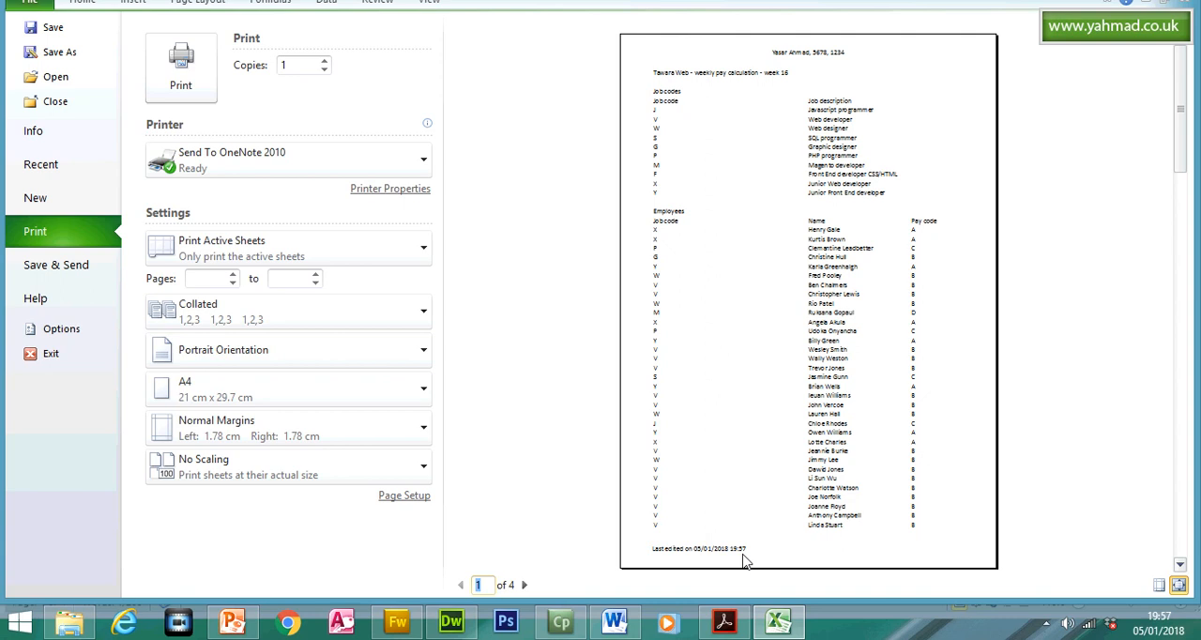
pyautogui.click(86, 37)
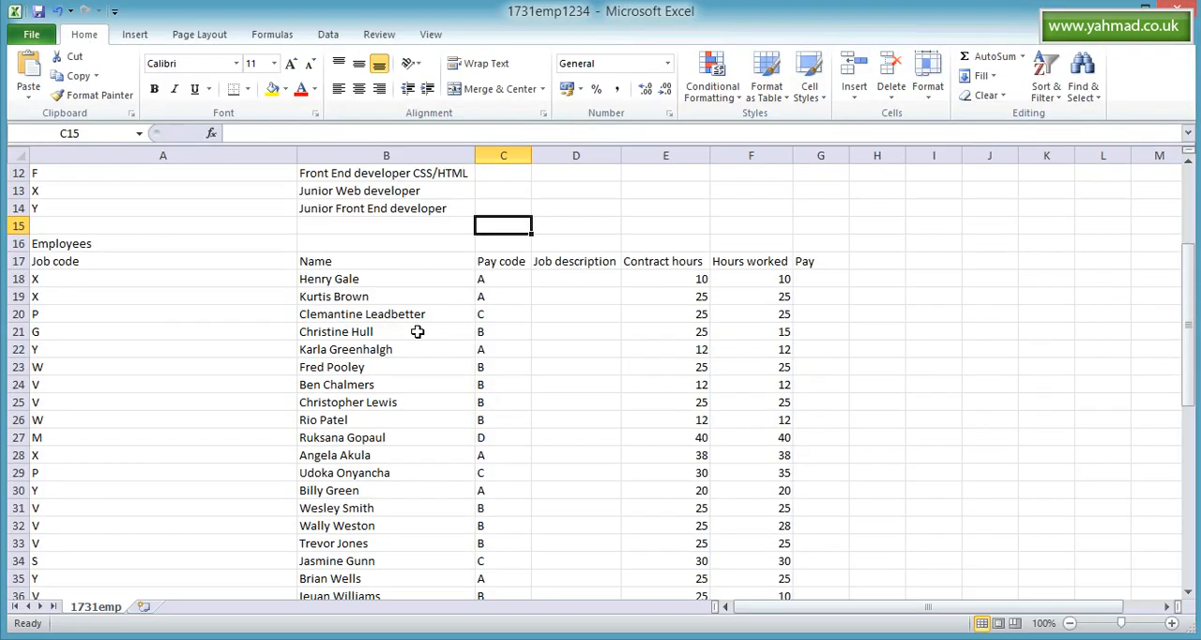
# - In the Acrobat Reader question paper, highlight question 10's header and footer bullets, and return to the top of the Excel worksheet
pyautogui.click(723, 622)
pyautogui.moveTo(340, 228); pyautogui.dragTo(456, 291)
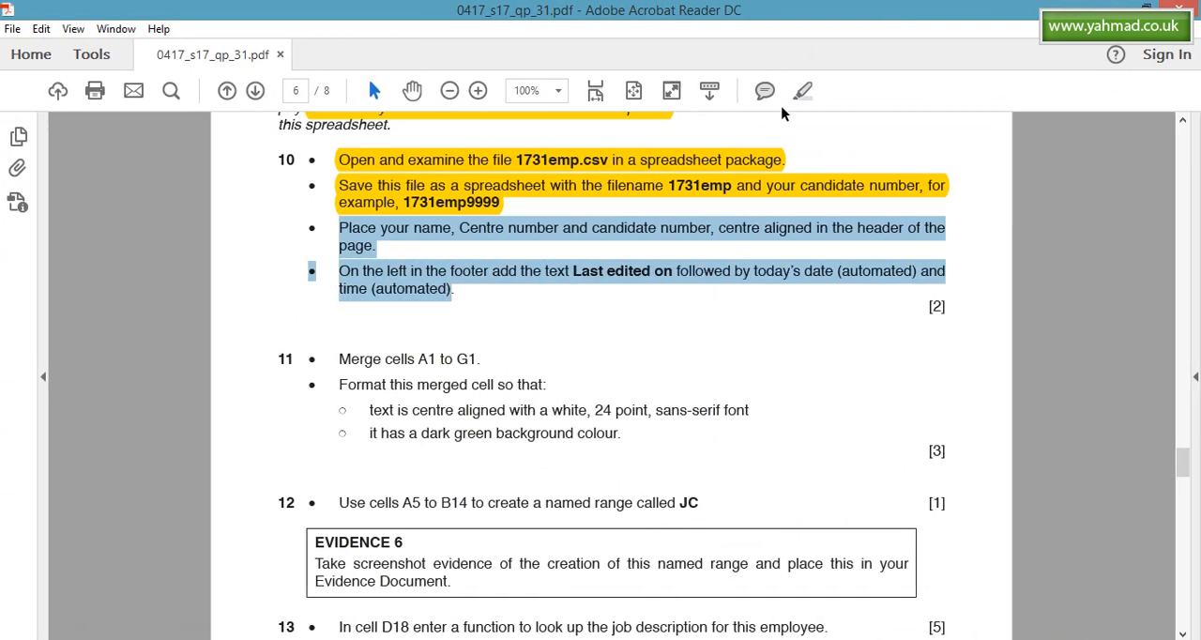
pyautogui.click(803, 90)
pyautogui.click(778, 621)
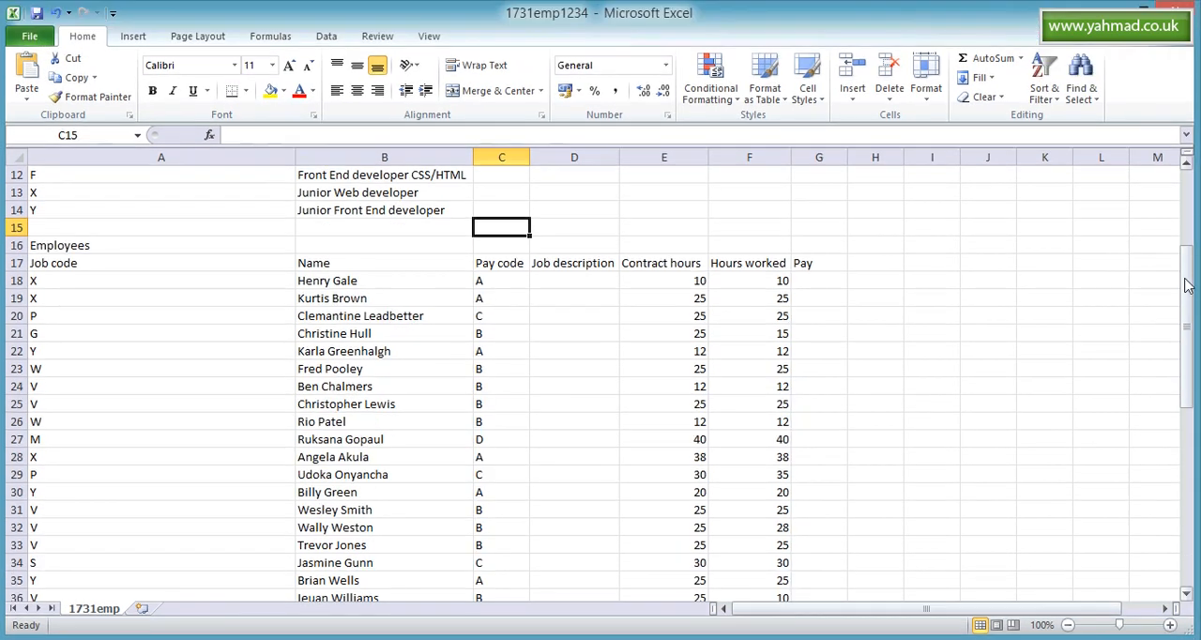
pyautogui.moveTo(1180, 255); pyautogui.dragTo(1179, 209)
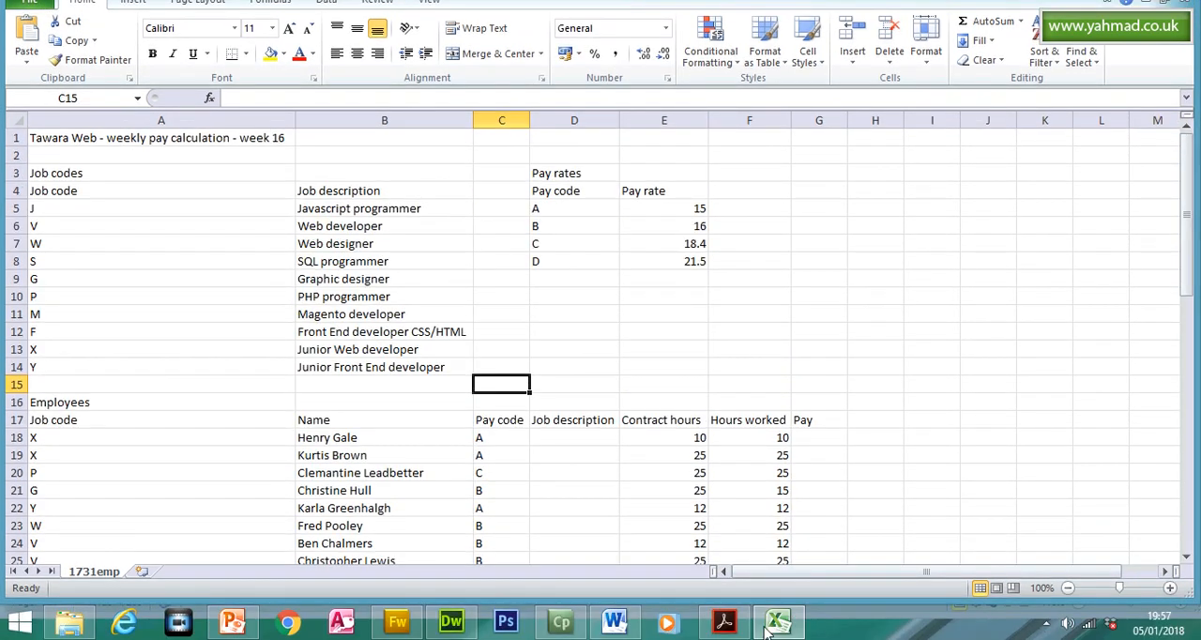
# - In the Acrobat Reader question paper, highlight question 11's first bullet, Merge cells A1 to G1, and return to the Excel worksheet
pyautogui.click(725, 621)
pyautogui.moveTo(334, 323); pyautogui.dragTo(486, 328)
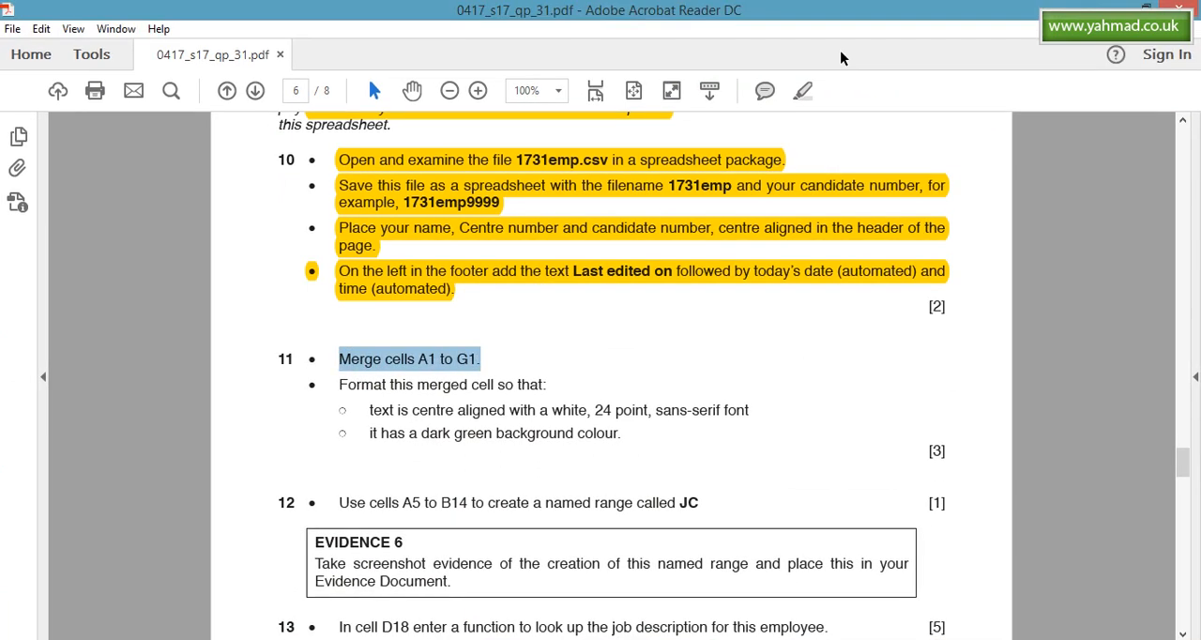
pyautogui.click(801, 90)
pyautogui.click(726, 627)
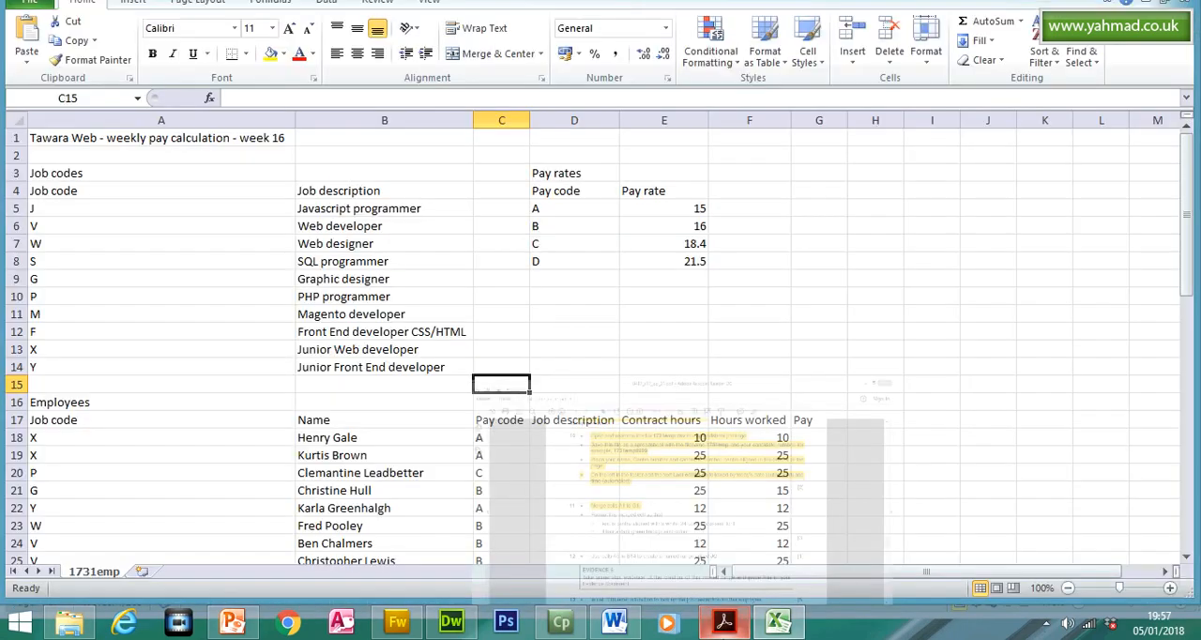
# - Merge and centre cells A1 to G1 across the title row, and autofit the width of column A
pyautogui.click(105, 158)
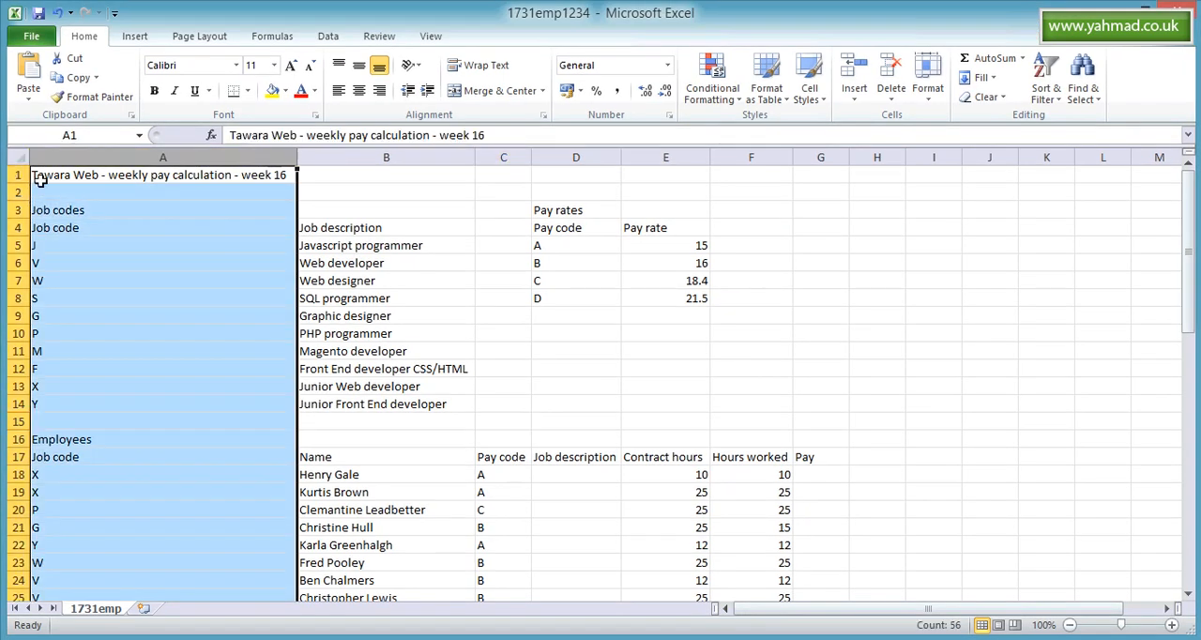
pyautogui.click(73, 178)
pyautogui.moveTo(134, 178); pyautogui.dragTo(831, 166)
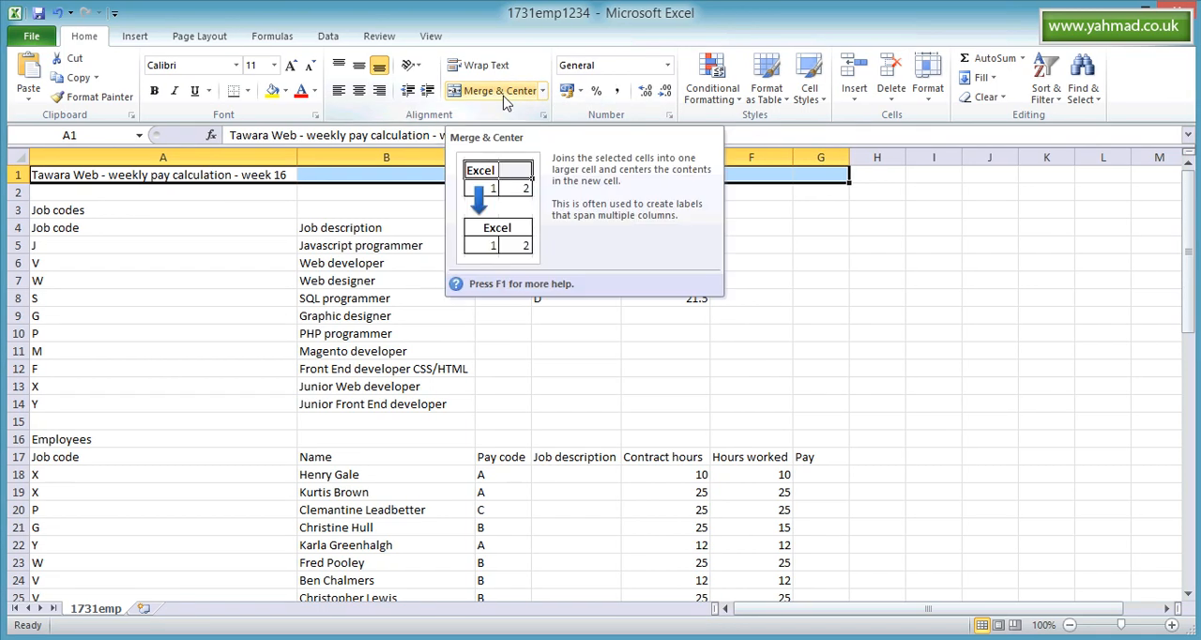
pyautogui.click(504, 98)
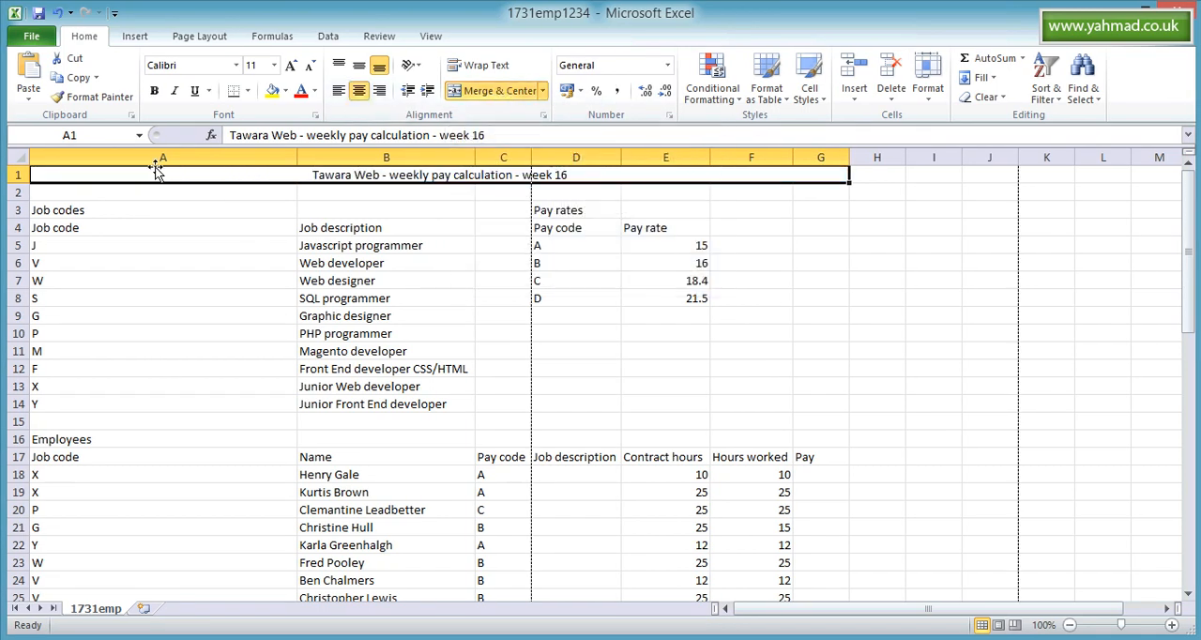
pyautogui.doubleClick(297, 157)
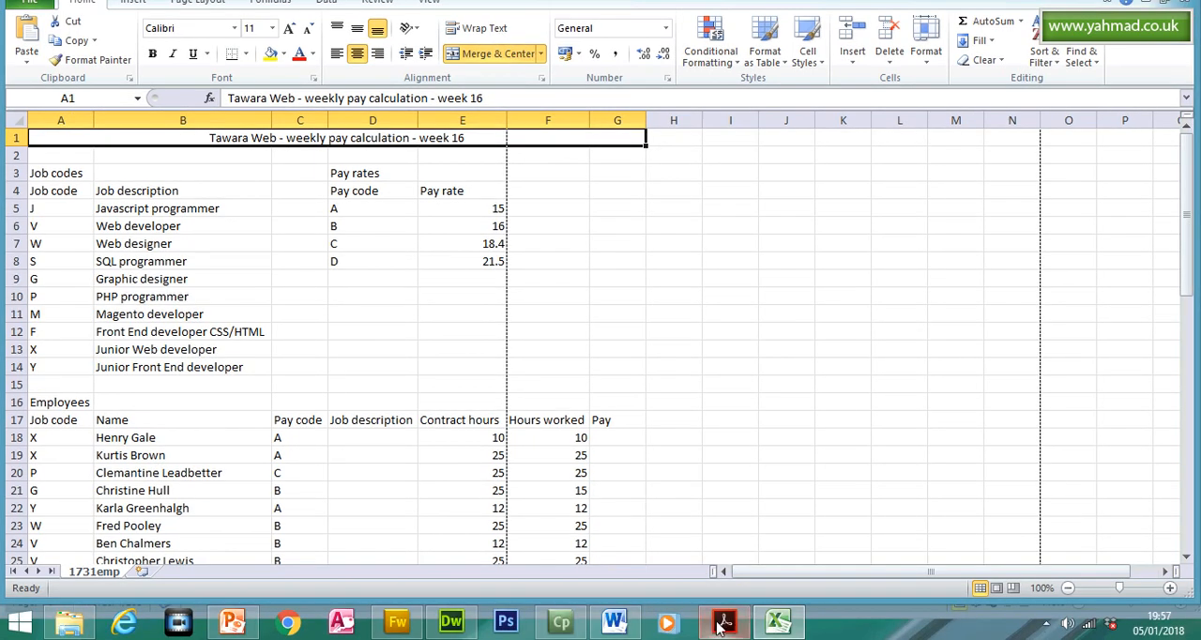
# - In the Acrobat Reader question paper, highlight the line Format this merged cell so that:, mark the centre-alignment requirement, and return to Excel
pyautogui.click(722, 623)
pyautogui.moveTo(342, 345); pyautogui.dragTo(540, 336)
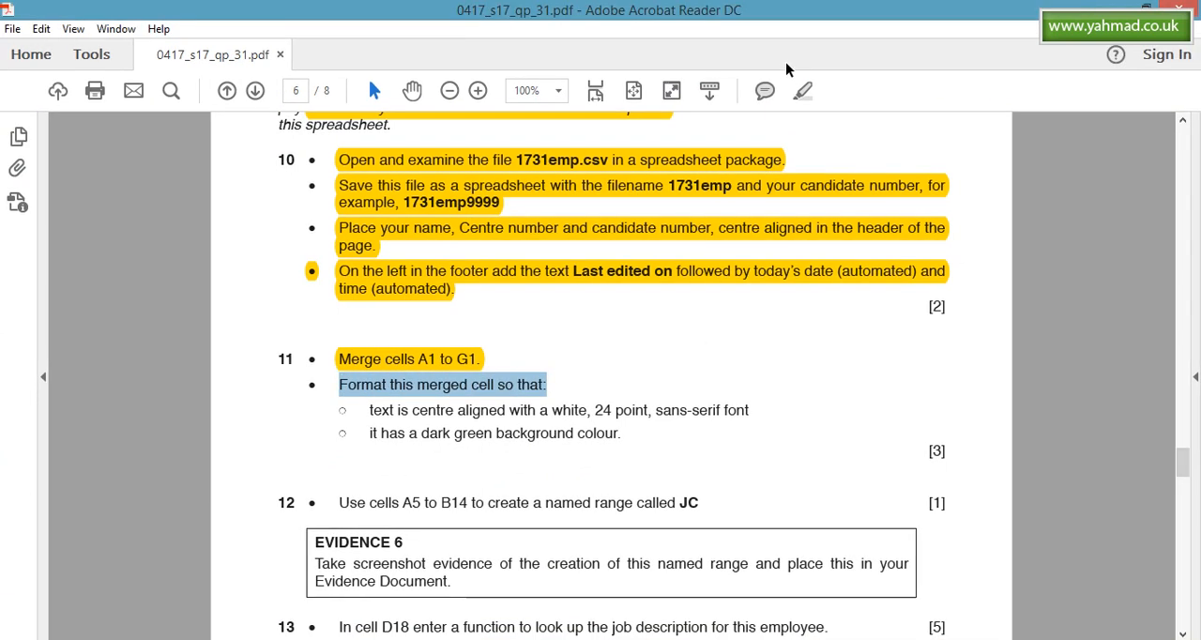
pyautogui.click(808, 93)
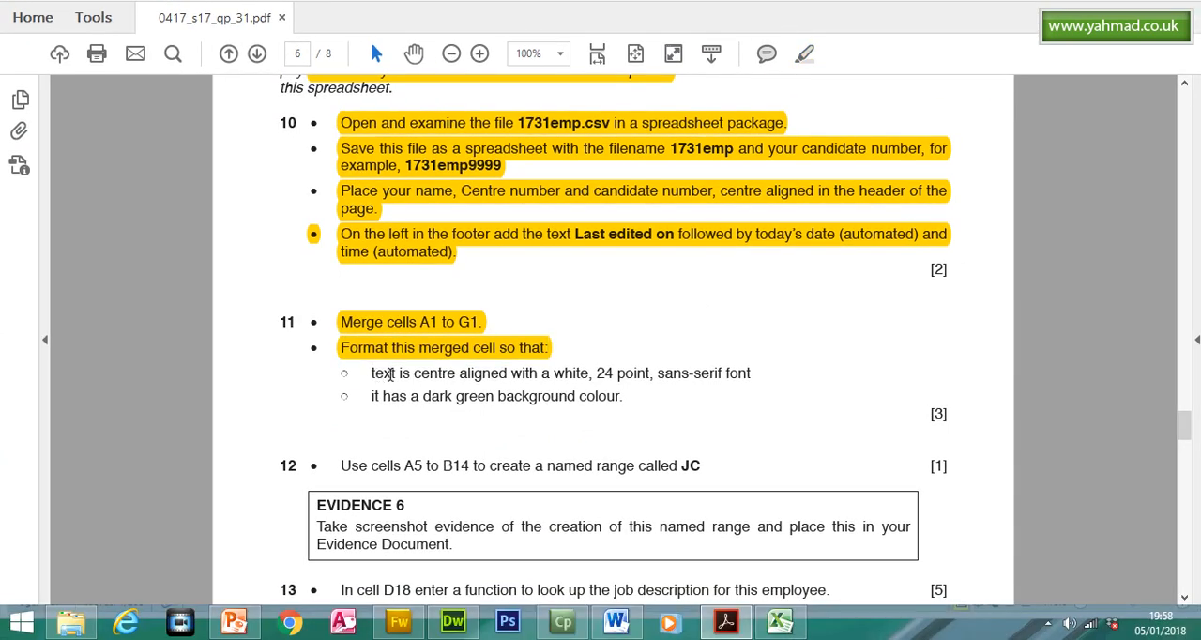
pyautogui.moveTo(373, 373); pyautogui.dragTo(507, 373)
pyautogui.click(726, 631)
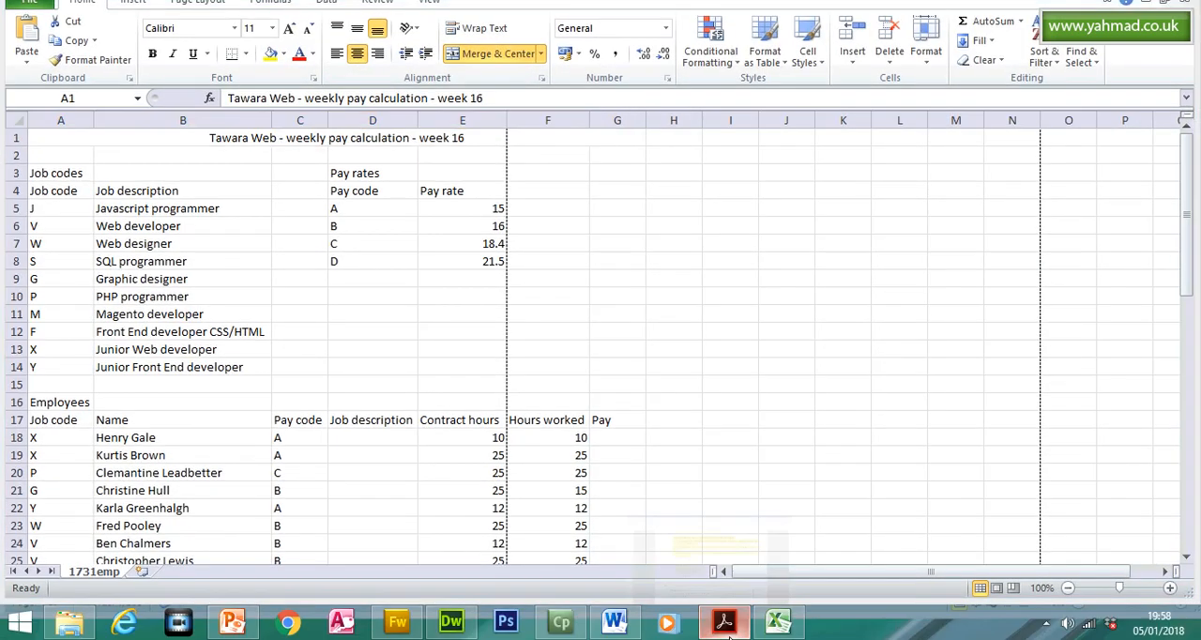
# - Look up the text requirements in the question paper, set the merged title's font size to 24 in Excel, and recheck the requirements
pyautogui.click(725, 630)
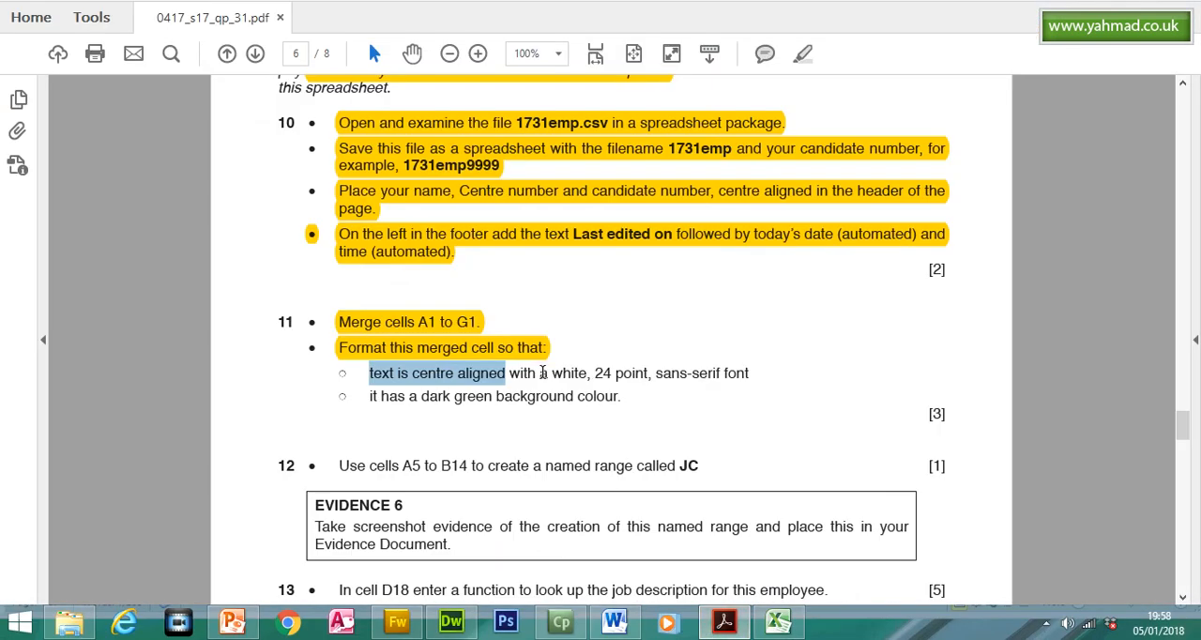
pyautogui.moveTo(552, 373); pyautogui.dragTo(634, 372)
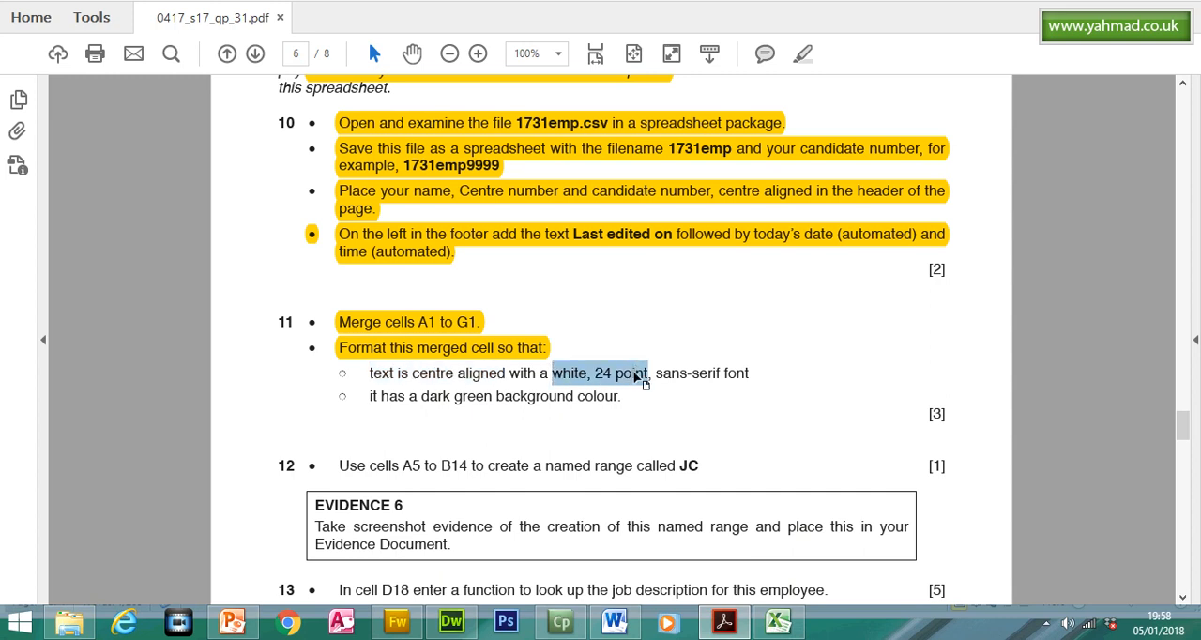
pyautogui.click(724, 622)
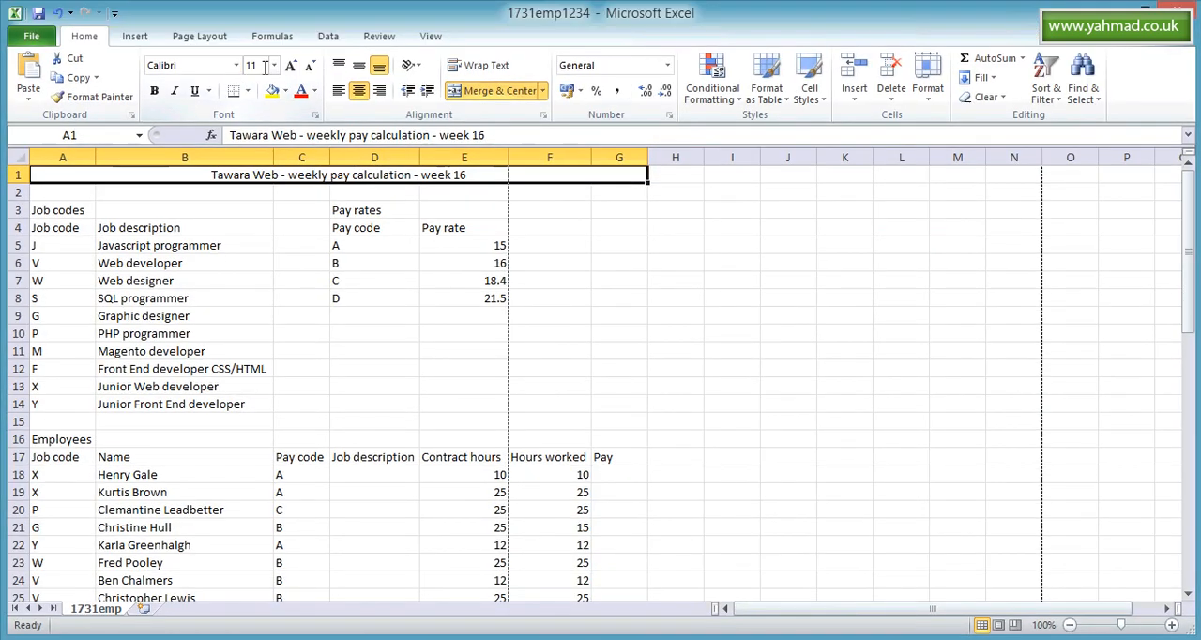
pyautogui.click(273, 66)
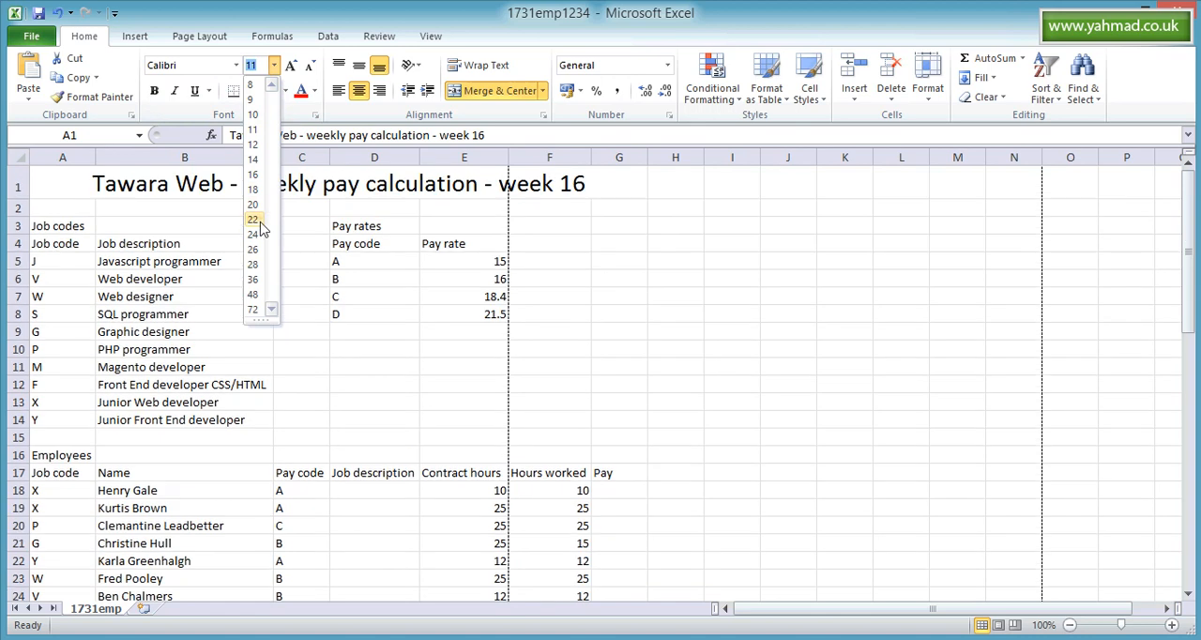
pyautogui.click(255, 235)
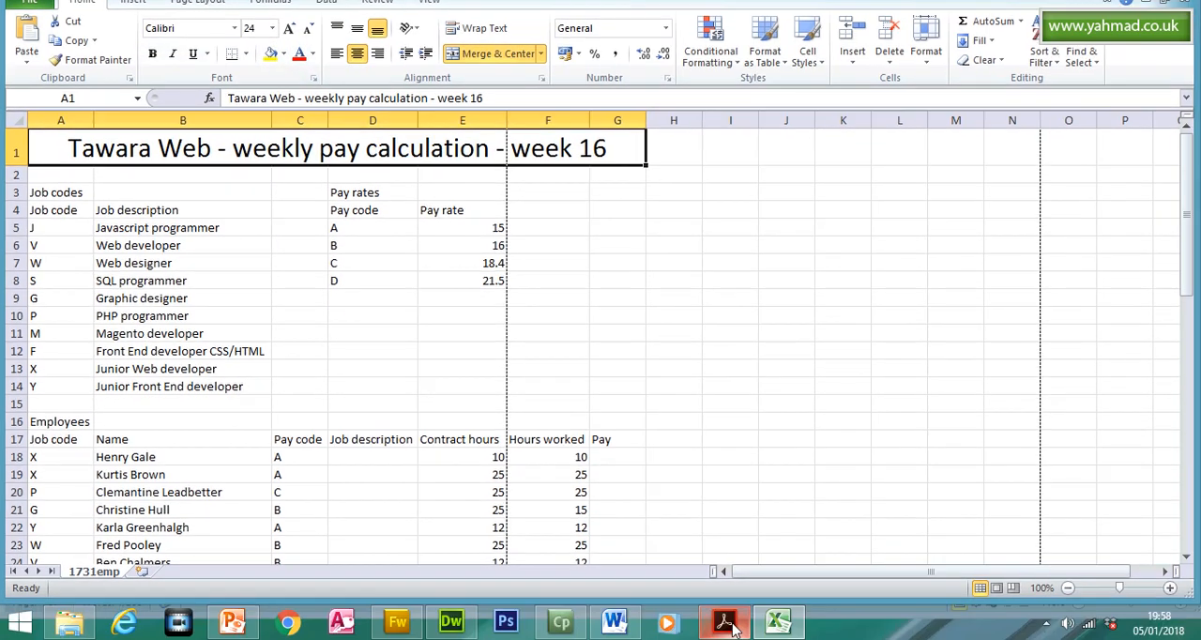
pyautogui.click(728, 624)
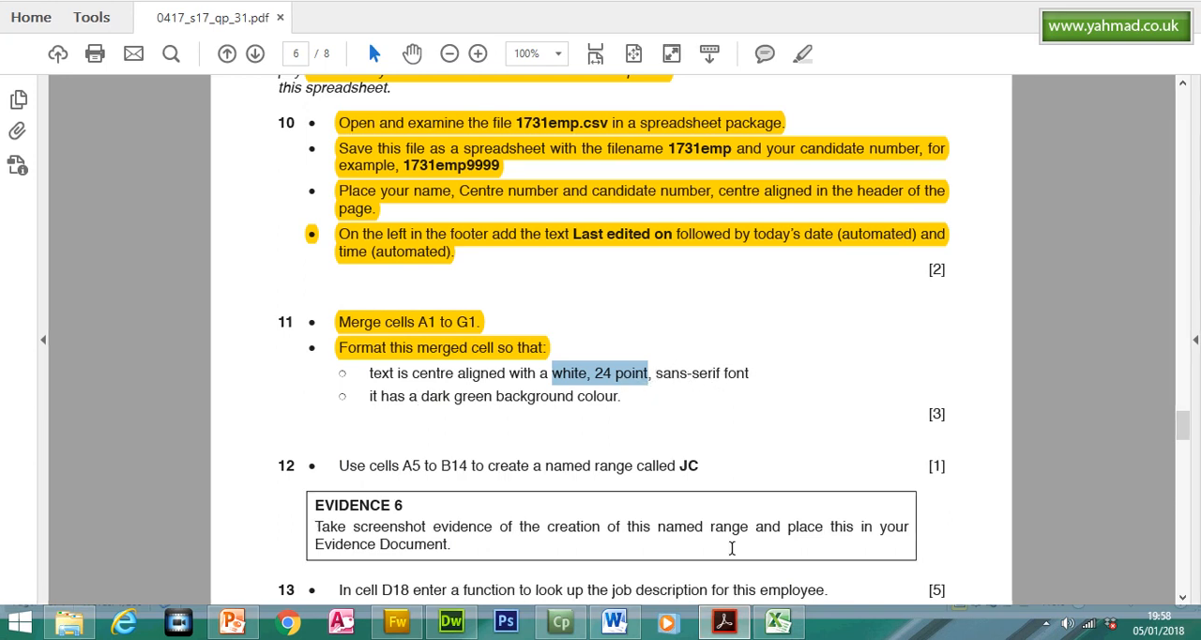
pyautogui.click(732, 626)
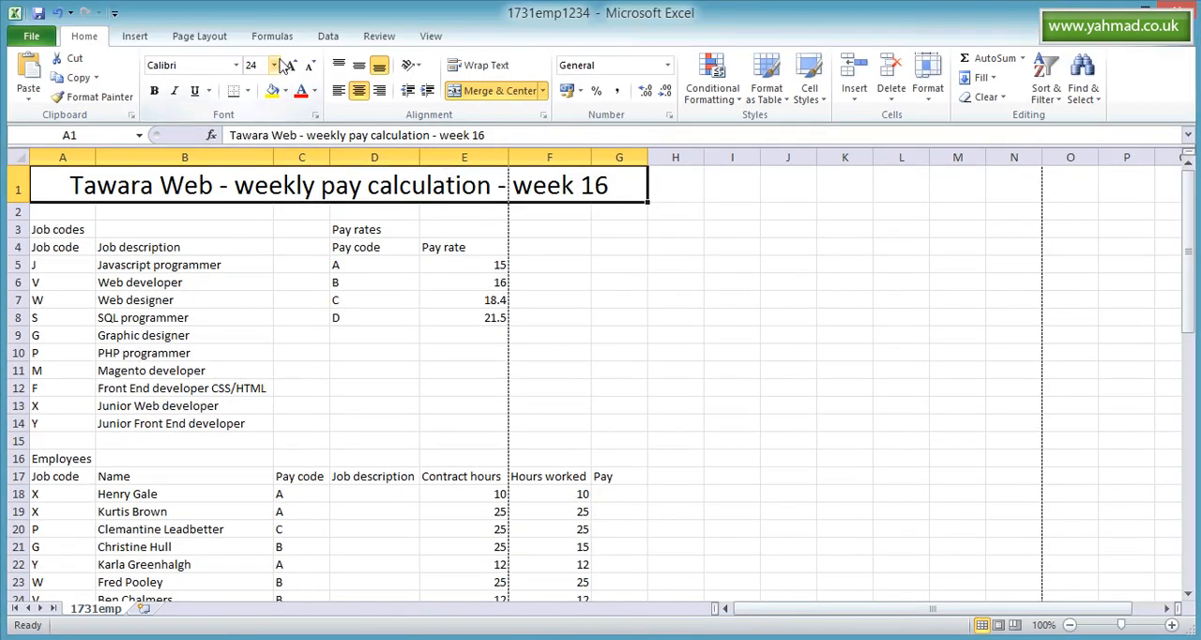
pyautogui.click(238, 66)
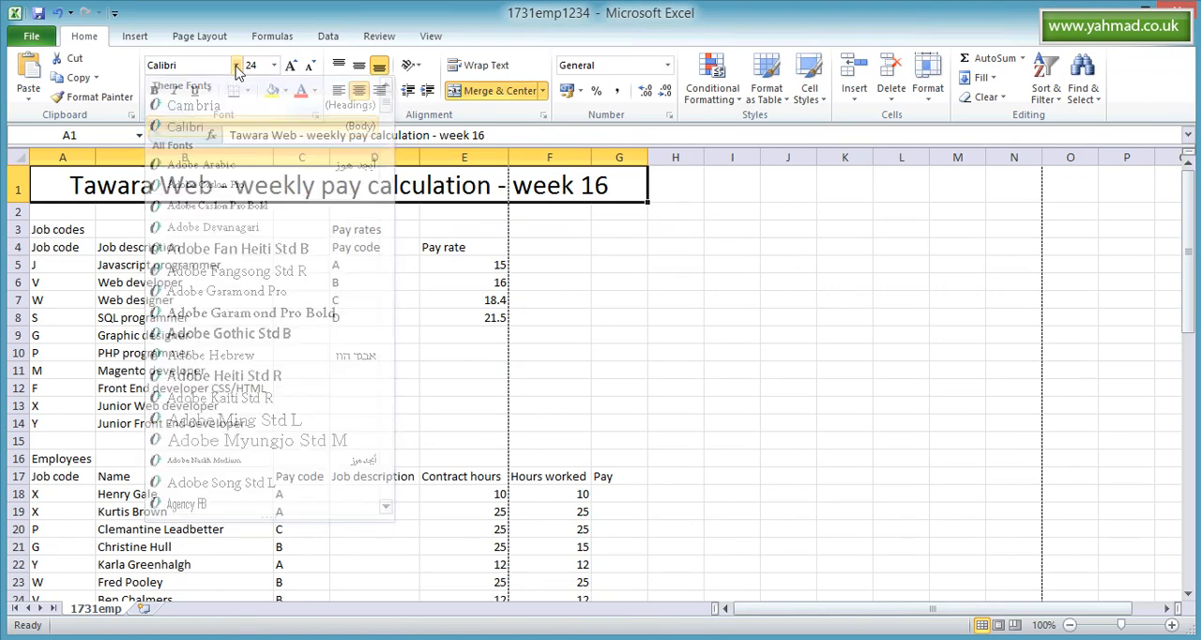
pyautogui.click(268, 312)
pyautogui.write('ar')
pyautogui.press('BackSpace')
pyautogui.press('BackSpace')
pyautogui.hotkey('ctrl', 'z')
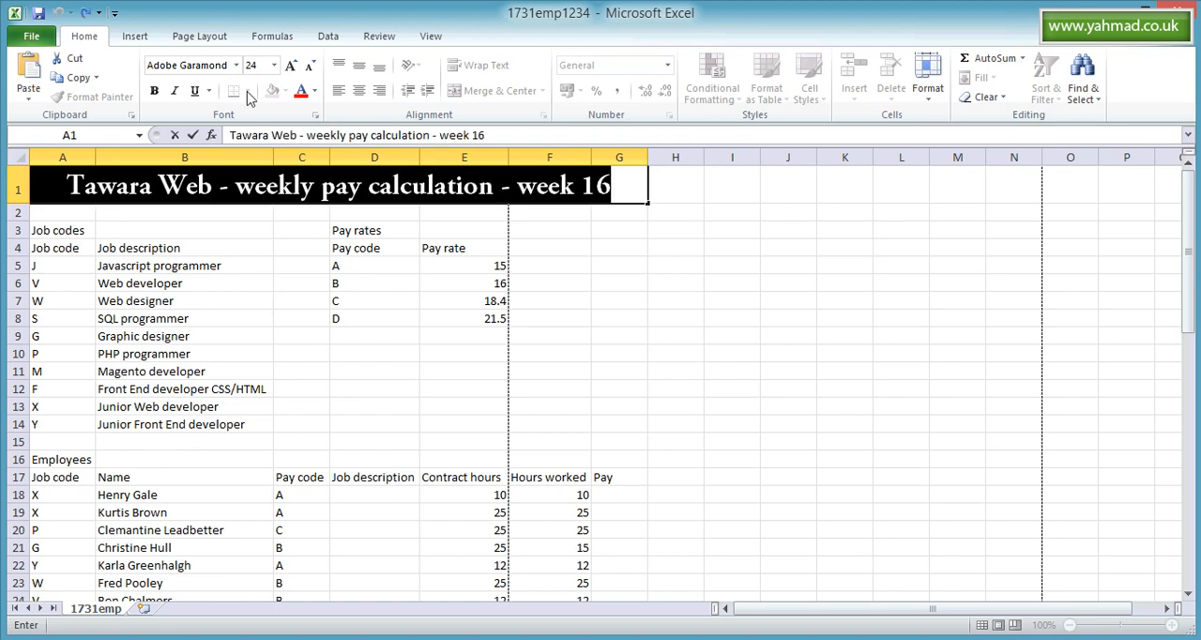
# - Format the title text in merged cell A1 with the Arial font and a white font colour
pyautogui.click(237, 65)
pyautogui.moveTo(388, 107)
pyautogui.mouseDown()
pyautogui.moveTo(388, 128)
pyautogui.moveTo(389, 118)
pyautogui.mouseUp()
pyautogui.click(225, 321)
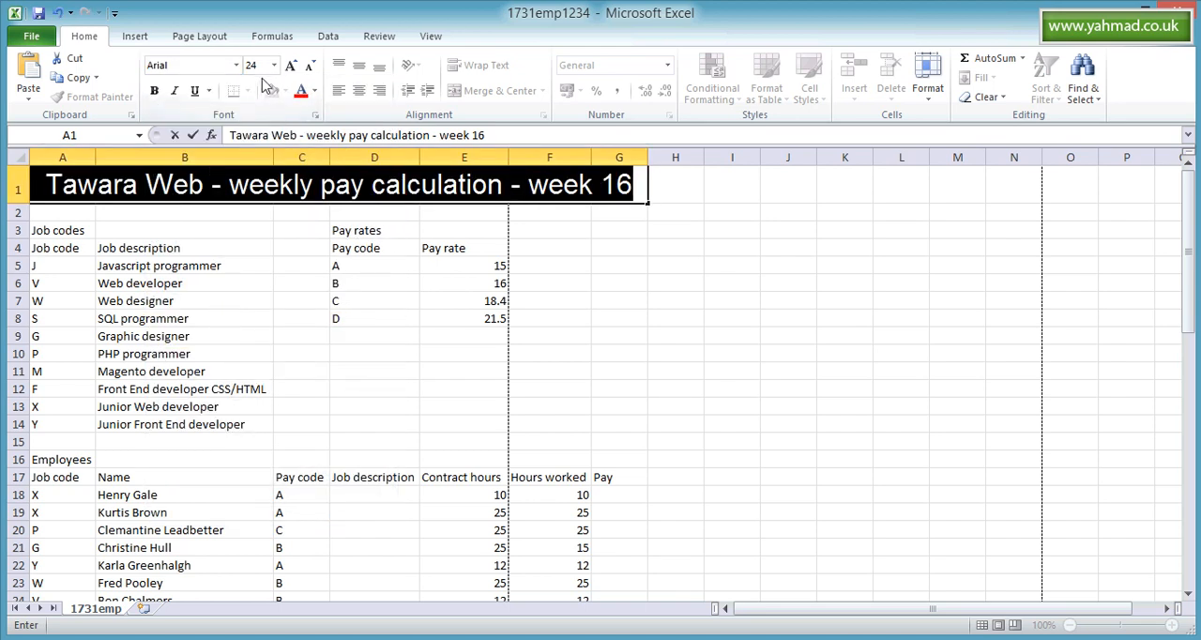
pyautogui.click(316, 94)
pyautogui.click(302, 148)
pyautogui.click(729, 388)
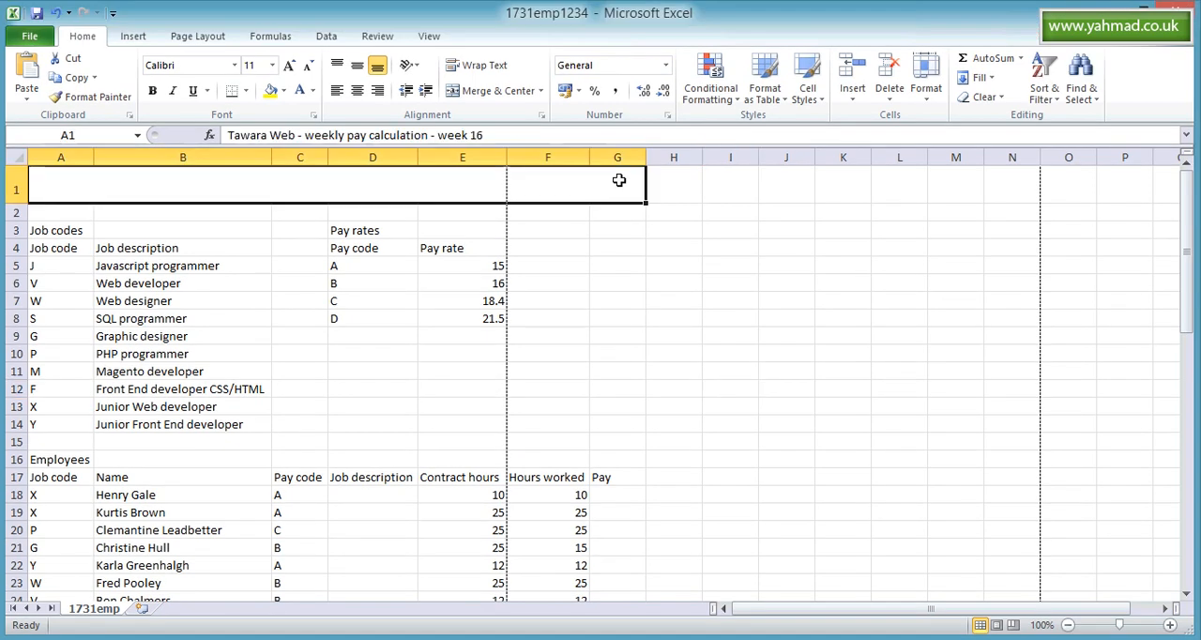
# - Look up the background colour requirement in the question paper, and fill the merged title cell in Excel with green
pyautogui.click(725, 622)
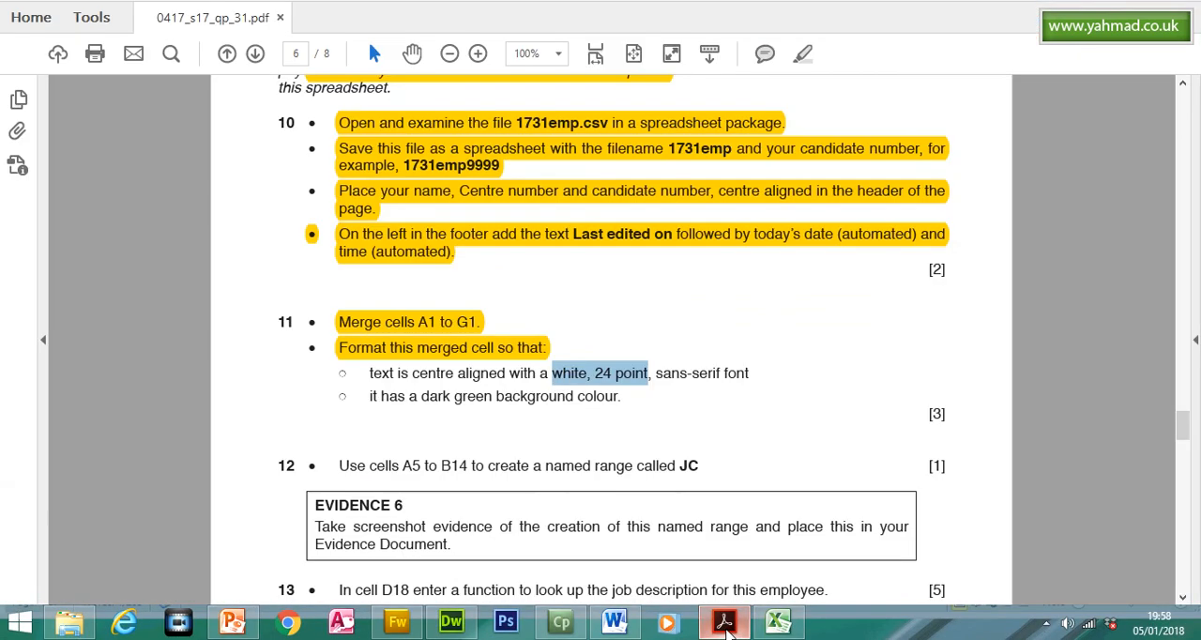
pyautogui.moveTo(370, 396); pyautogui.dragTo(600, 396)
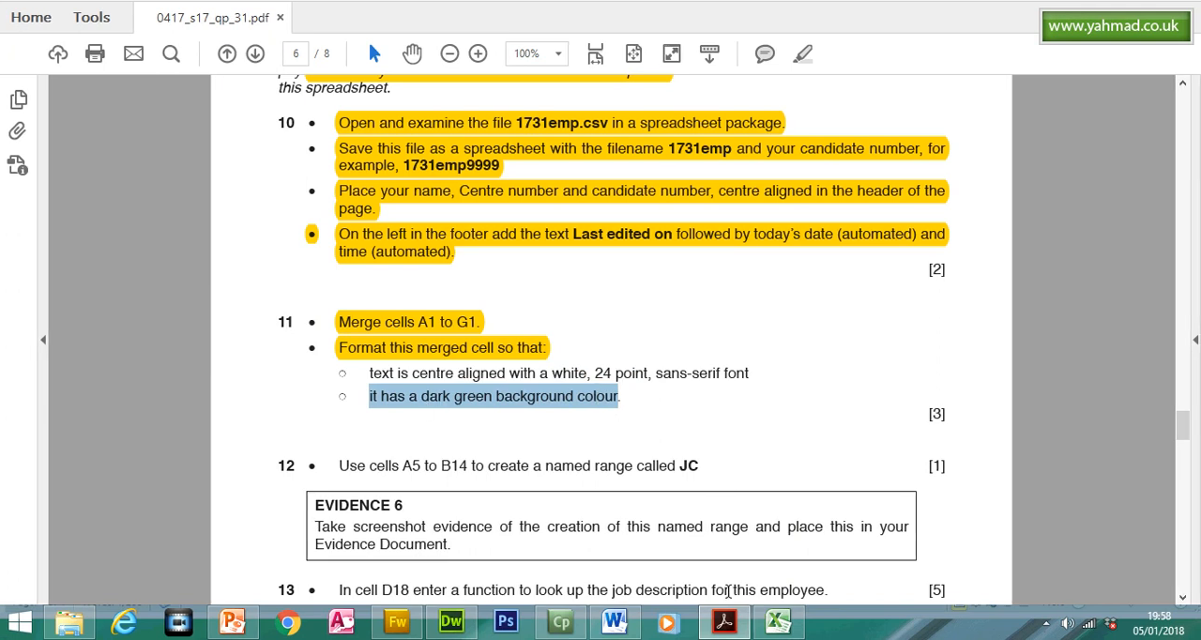
pyautogui.click(724, 622)
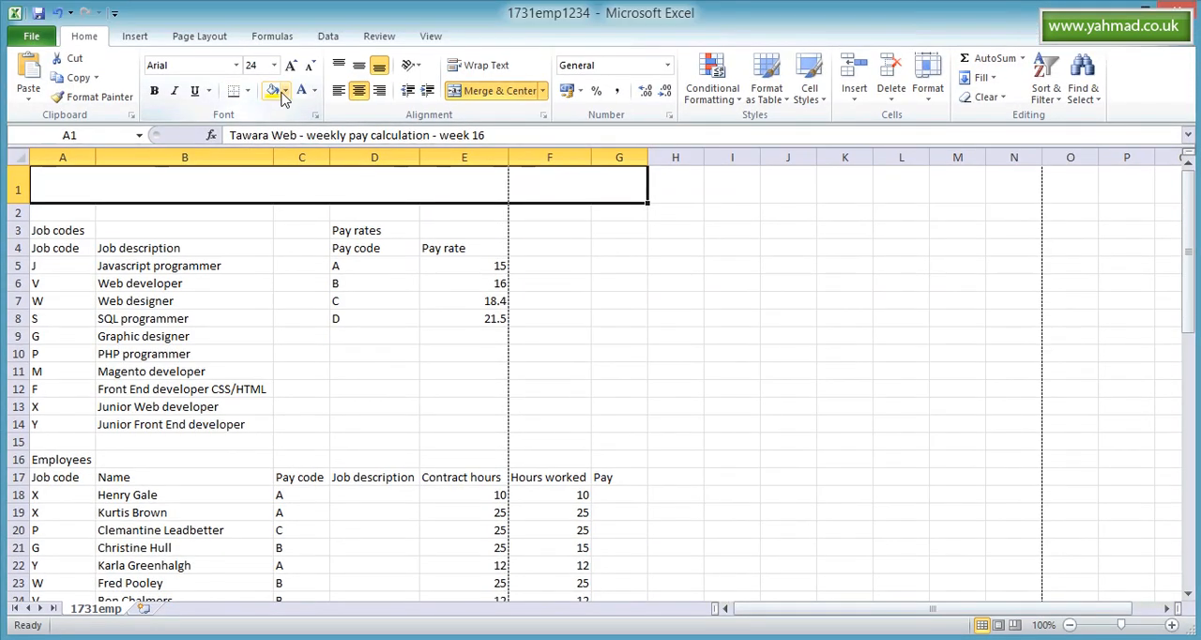
pyautogui.click(287, 93)
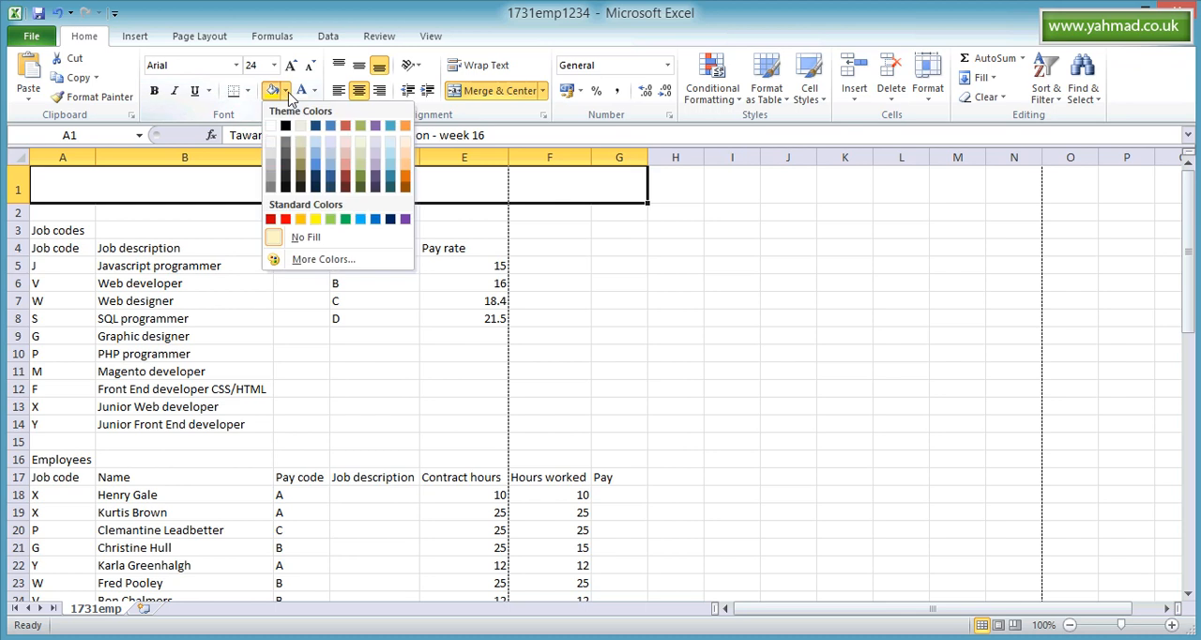
pyautogui.click(346, 220)
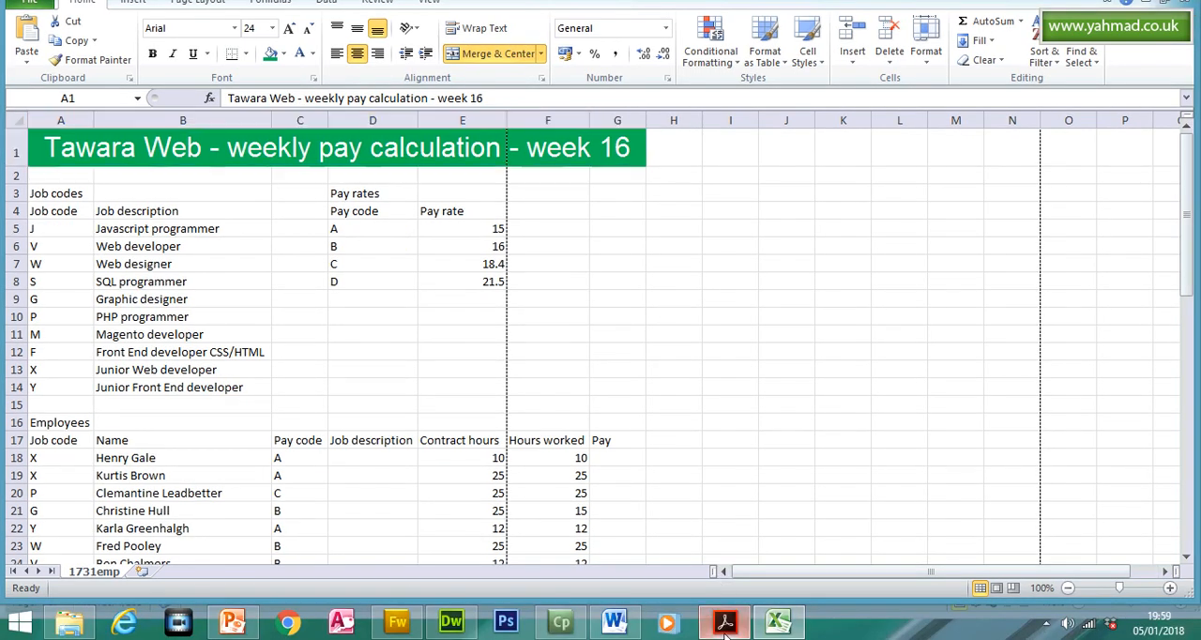
# - Compare question 11's formatting requirements with the Excel title, and highlight both formatting sub-bullets in the Acrobat Reader question paper
pyautogui.click(725, 621)
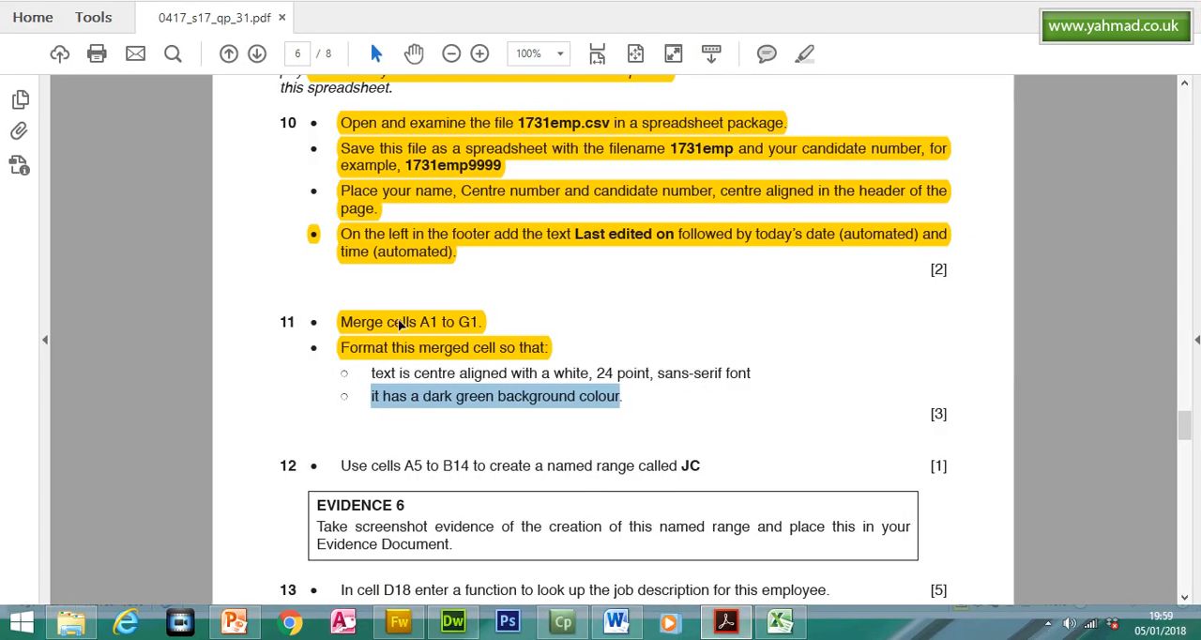
pyautogui.click(400, 322)
pyautogui.click(406, 349)
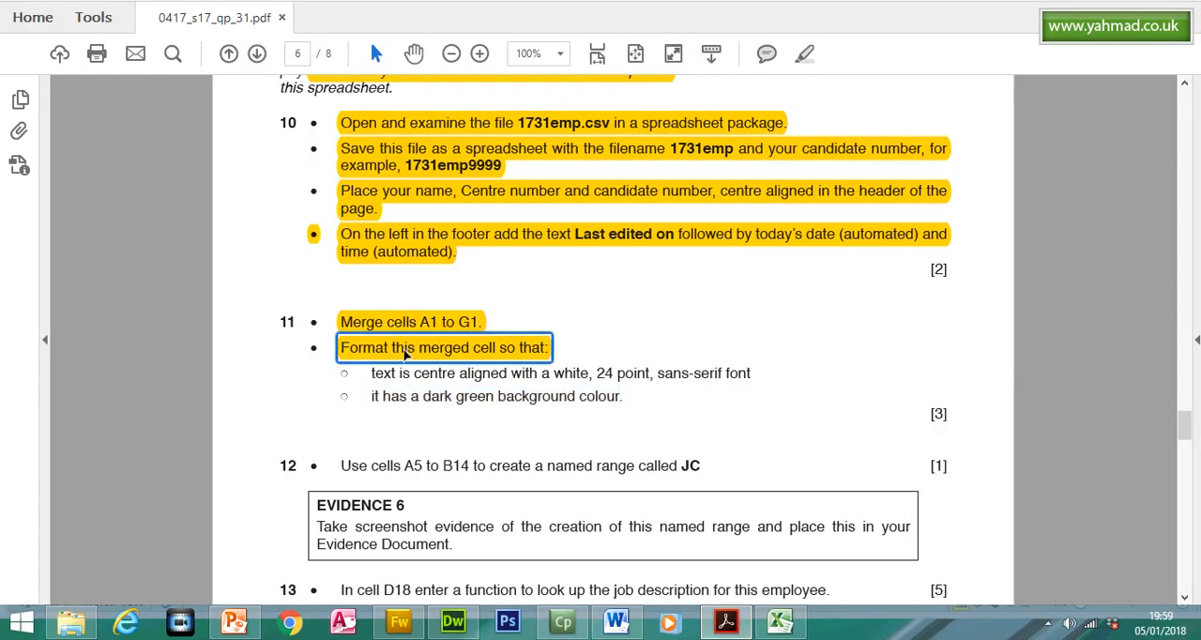
pyautogui.moveTo(372, 374); pyautogui.dragTo(751, 374)
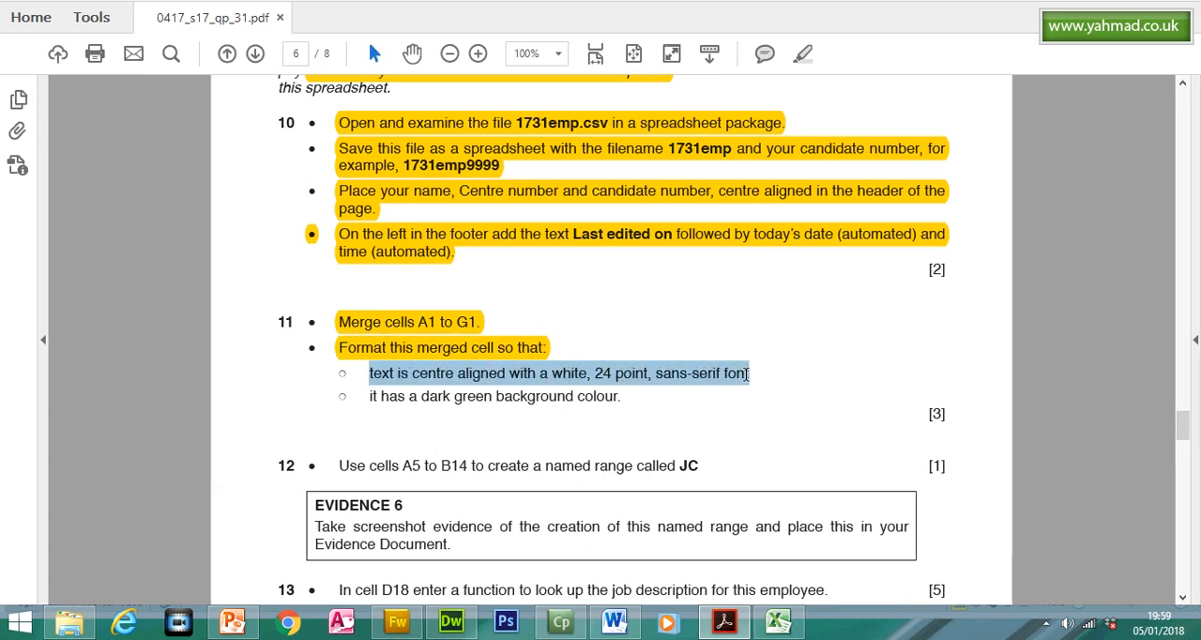
pyautogui.hotkey('alt', 'Tab')
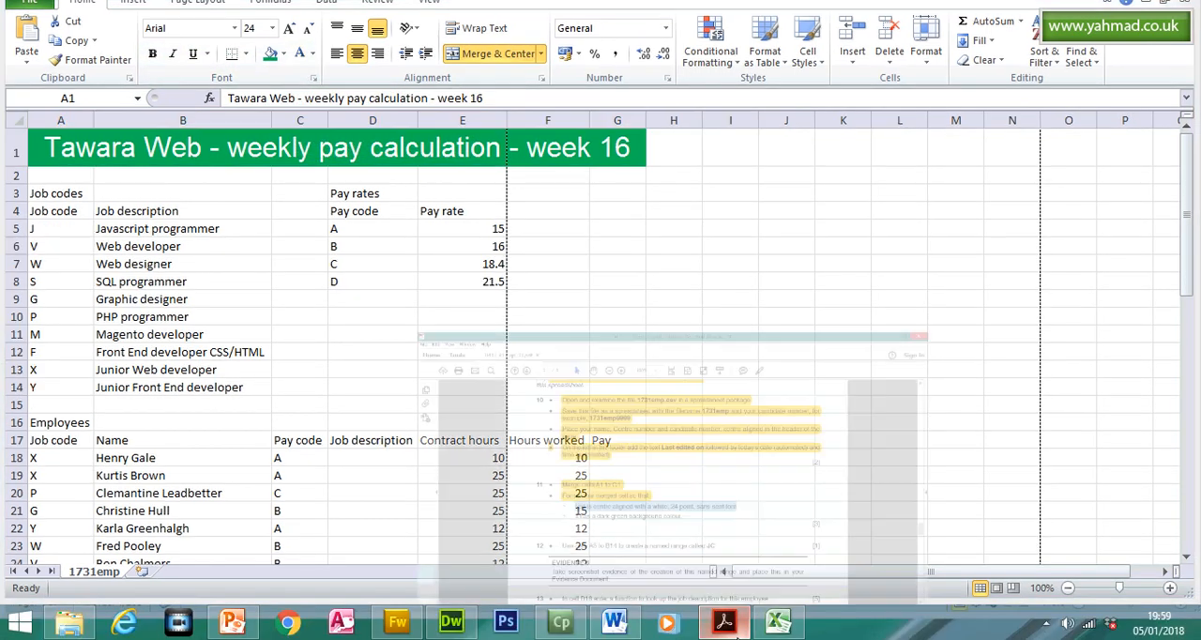
pyautogui.click(723, 639)
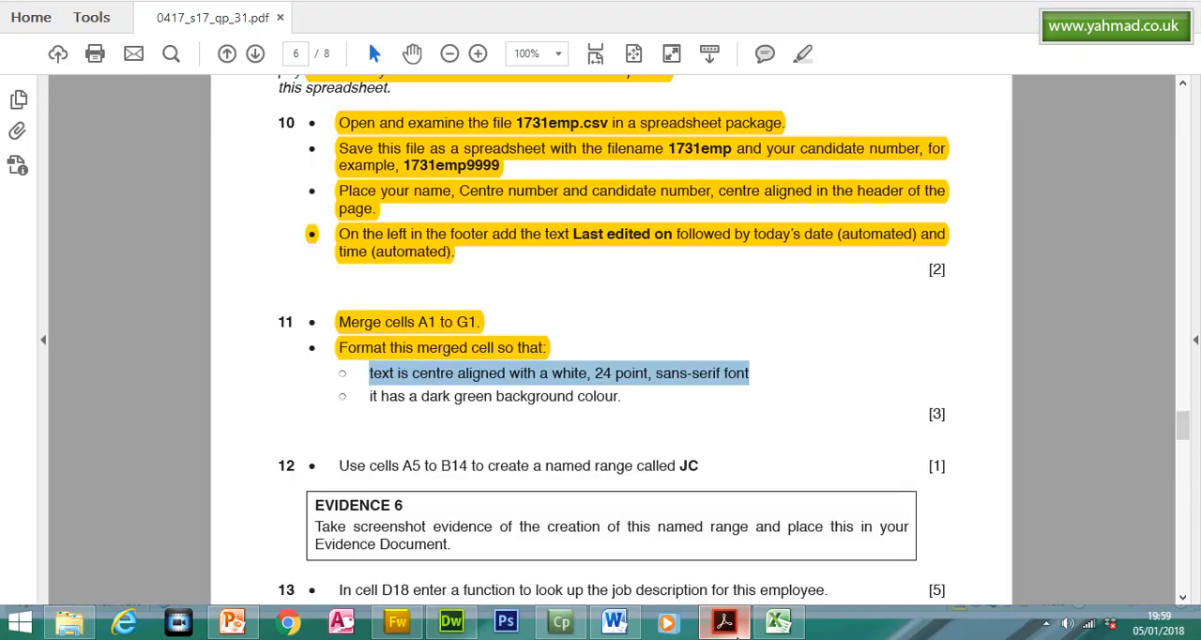
pyautogui.moveTo(369, 373); pyautogui.dragTo(632, 399)
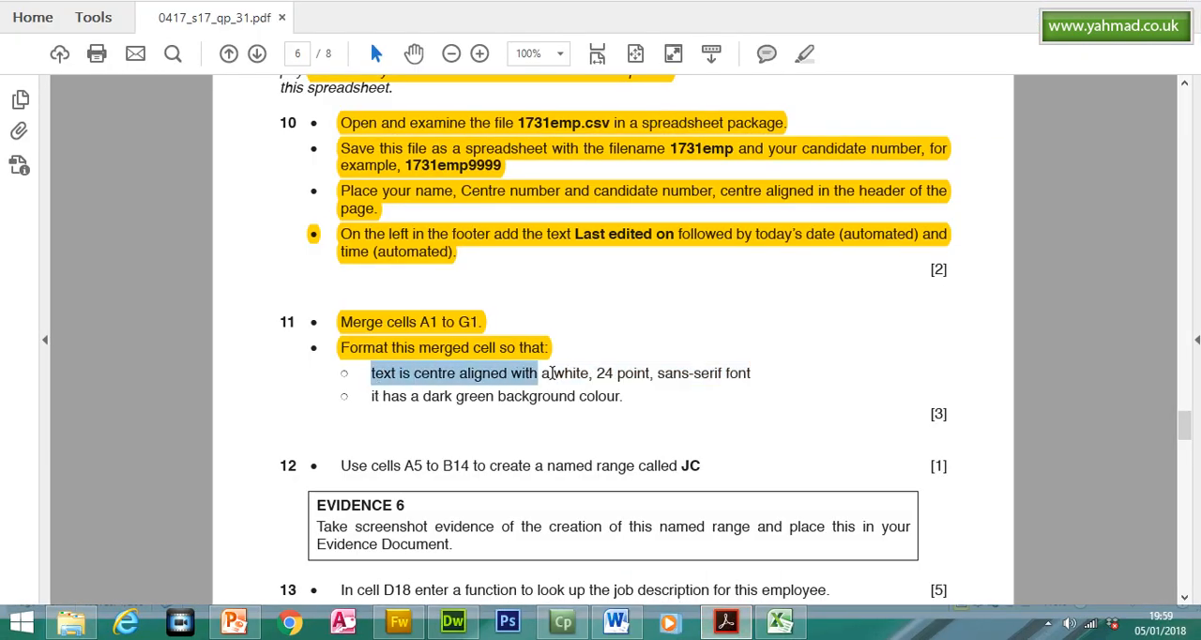
pyautogui.click(802, 91)
# - Find the cell range required by question 12 in the question paper, and select cells A5 to B14 in the Excel worksheet
pyautogui.scroll(-3, 1187, 473)
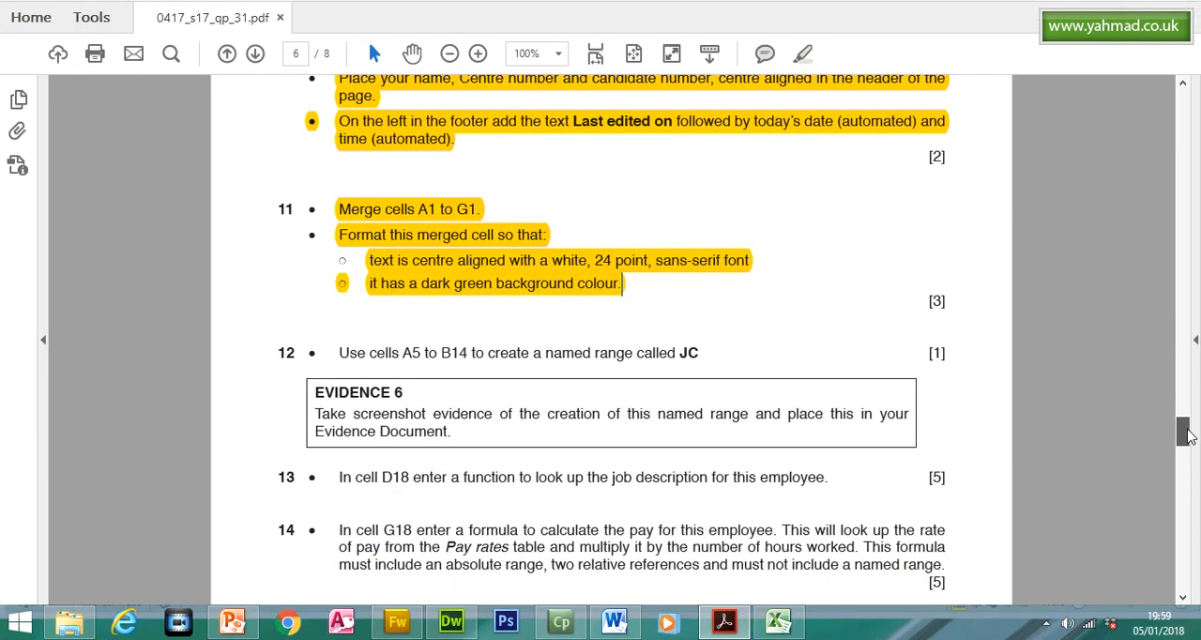
pyautogui.scroll(-3, 1187, 436)
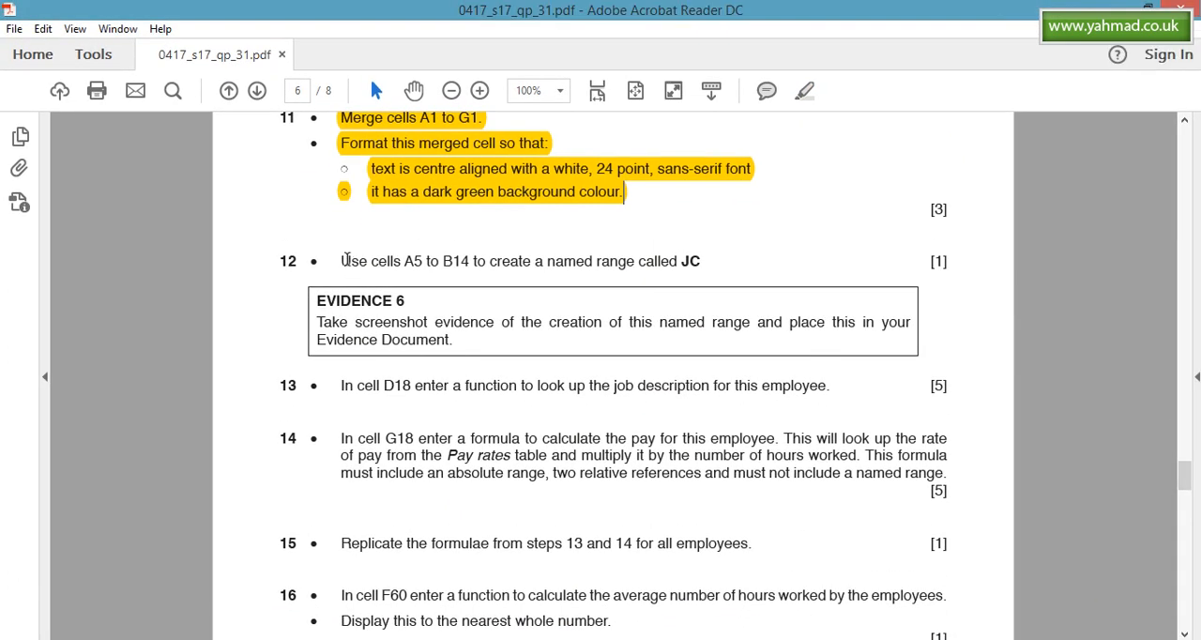
pyautogui.moveTo(344, 260); pyautogui.dragTo(456, 262)
pyautogui.click(778, 621)
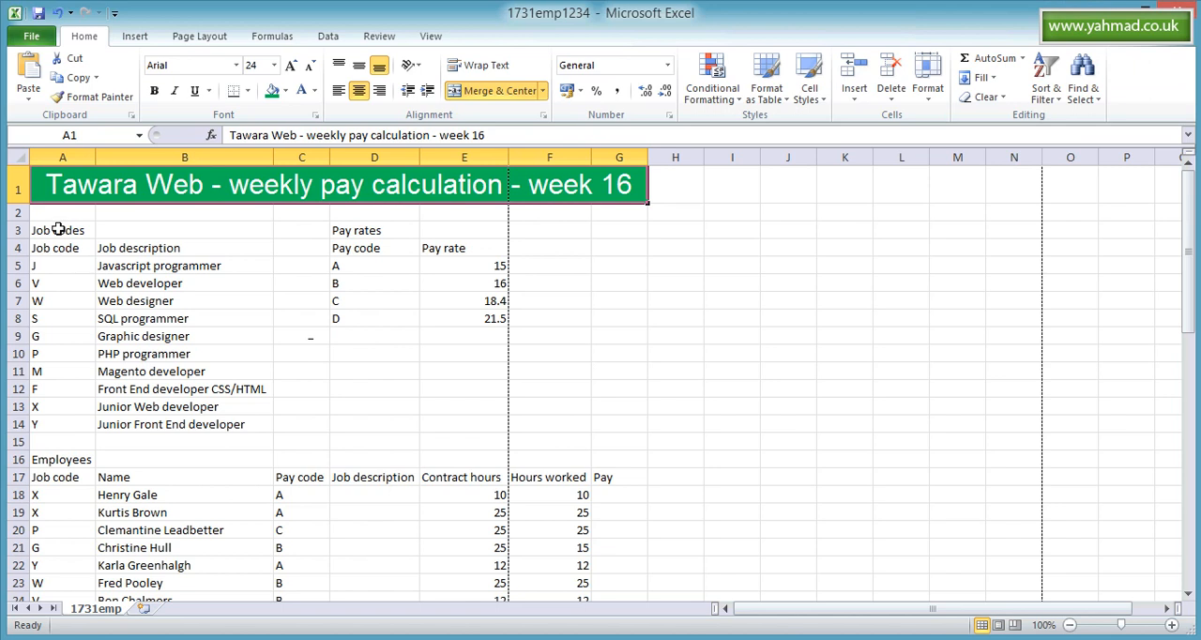
pyautogui.moveTo(53, 266); pyautogui.dragTo(171, 400)
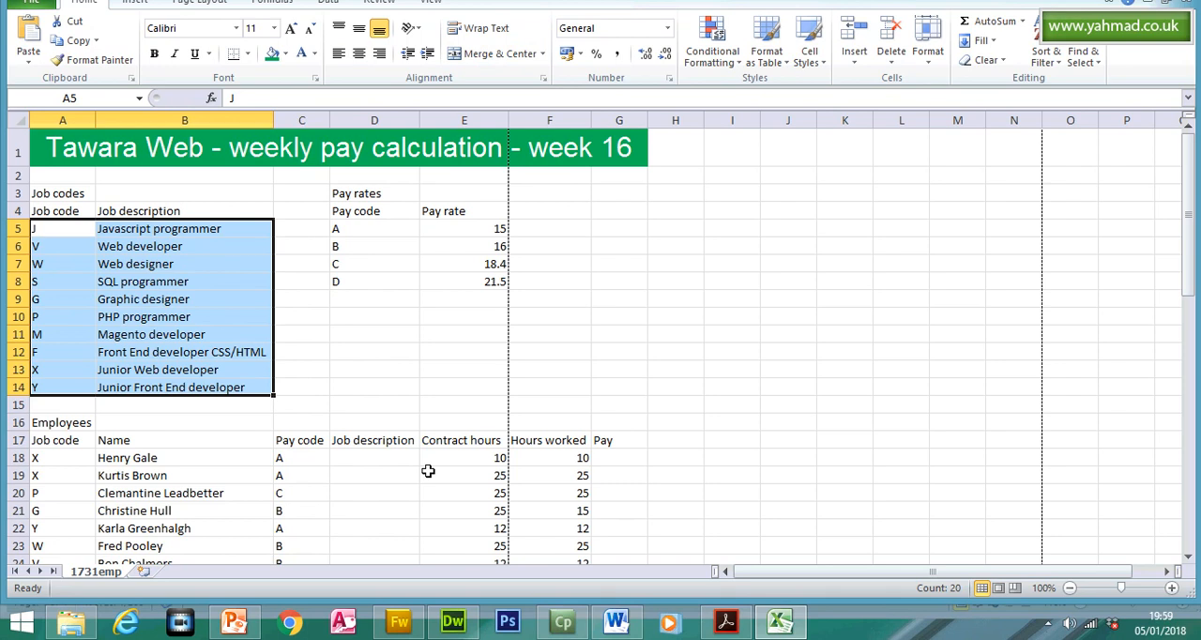
# - Read the Evidence 6 screenshot instruction in the question paper and compare it with the selected job code range in Excel
pyautogui.click(721, 625)
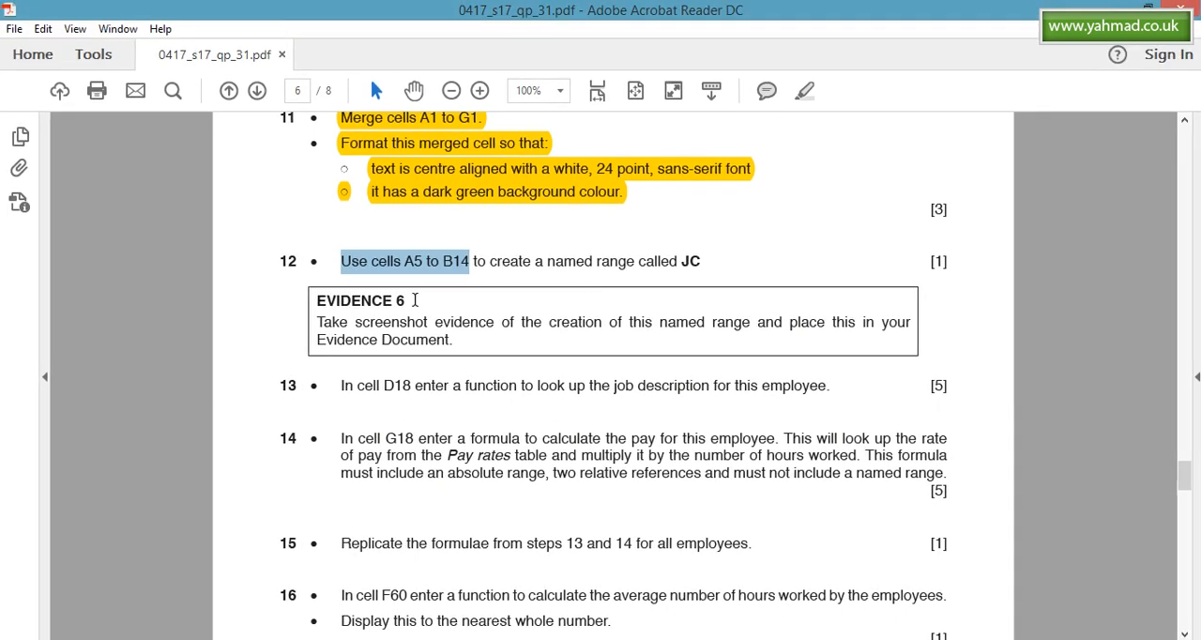
pyautogui.moveTo(321, 295); pyautogui.dragTo(528, 337)
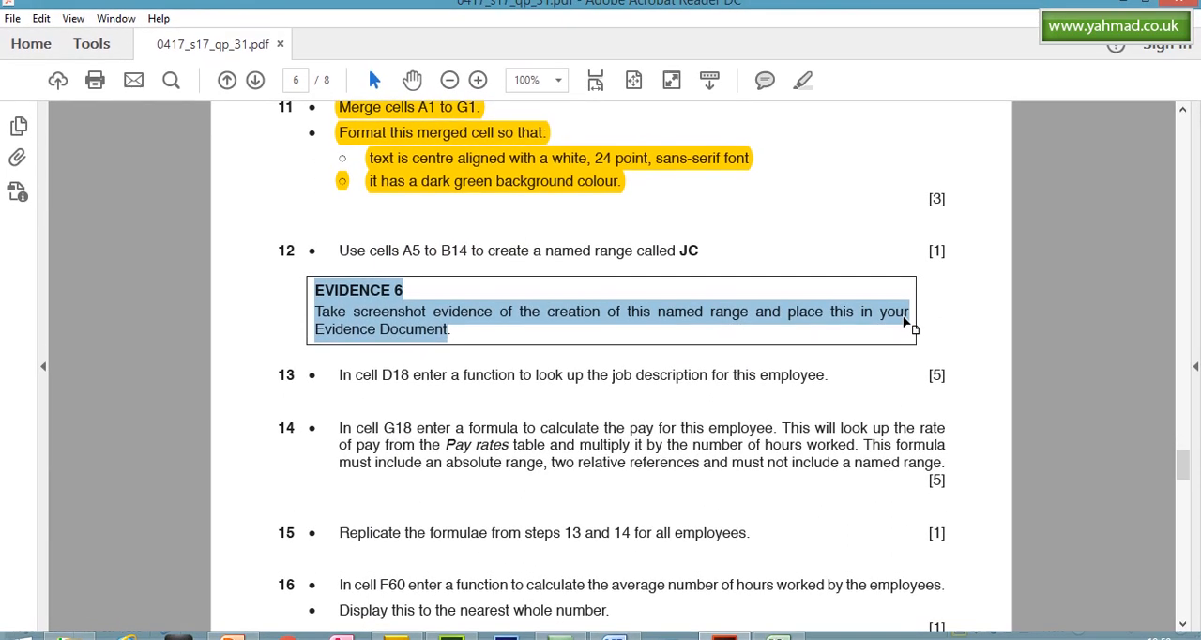
pyautogui.click(725, 627)
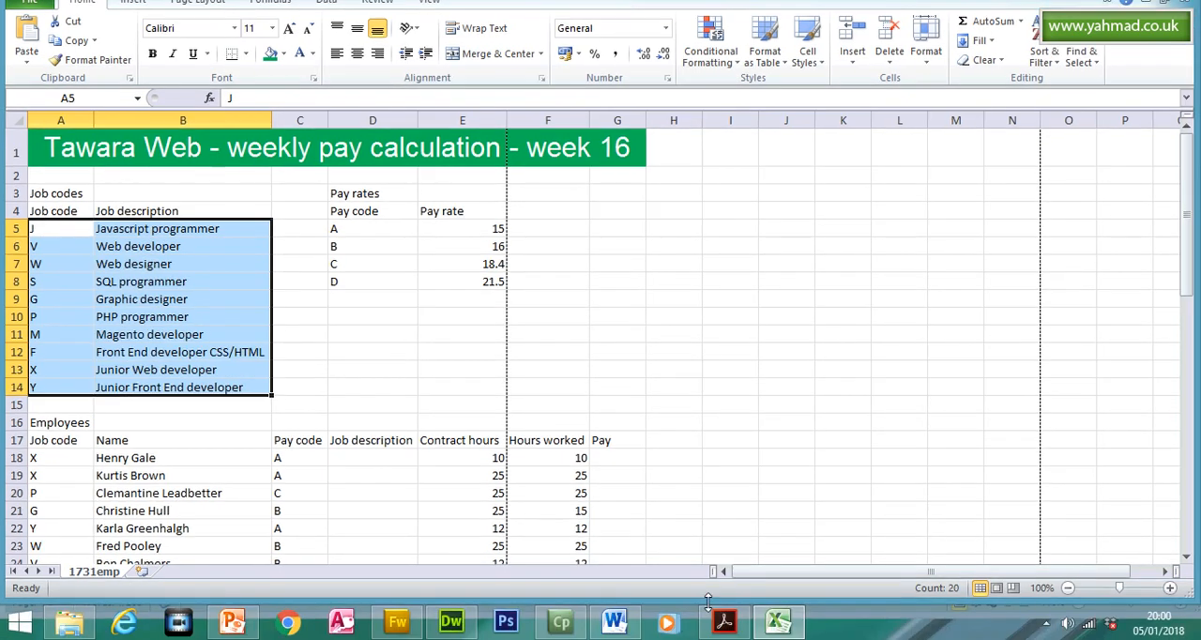
pyautogui.click(723, 624)
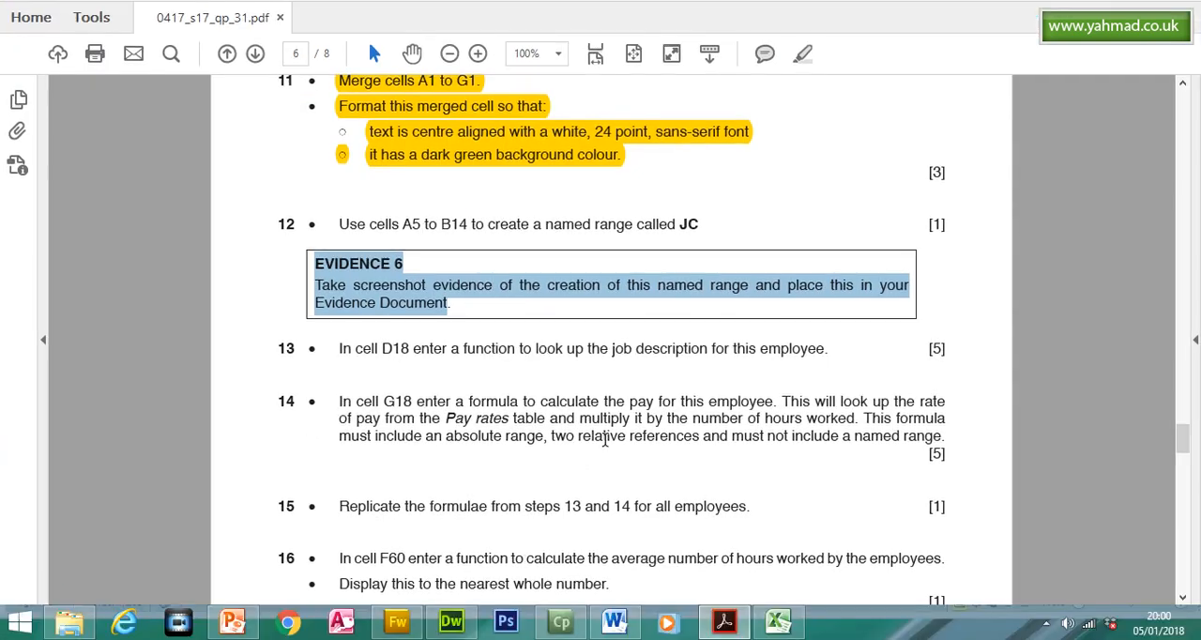
# - Switch to Excel and define a new name JC for the selected range A5 to B14, leaving the definition unconfirmed
pyautogui.click(723, 635)
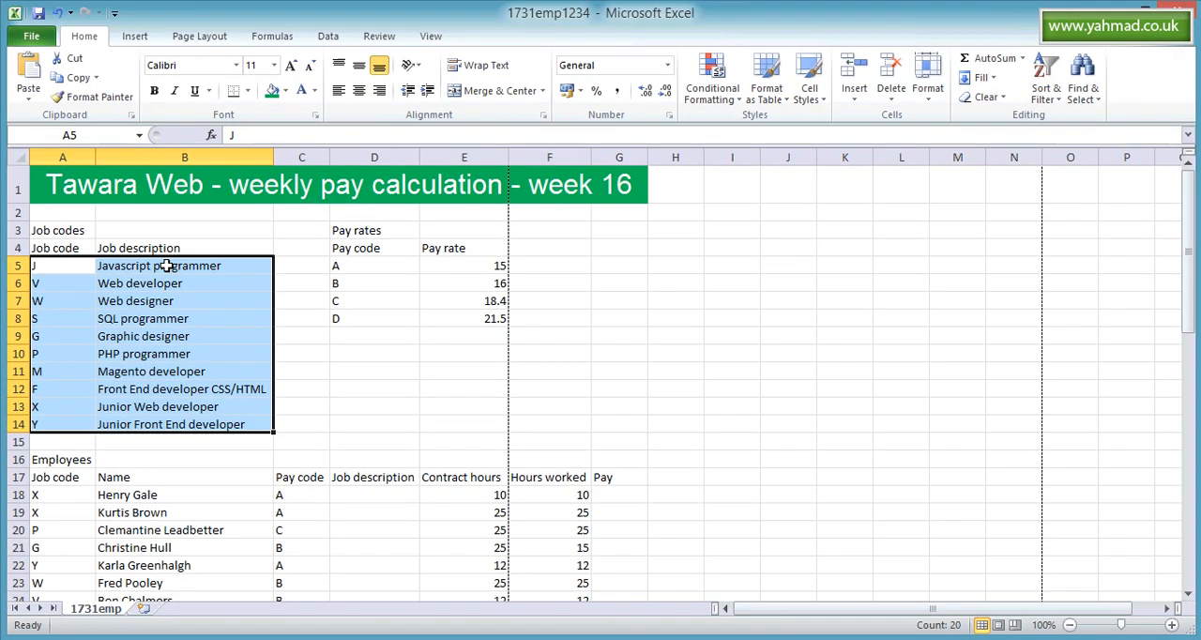
pyautogui.rightClick(166, 265)
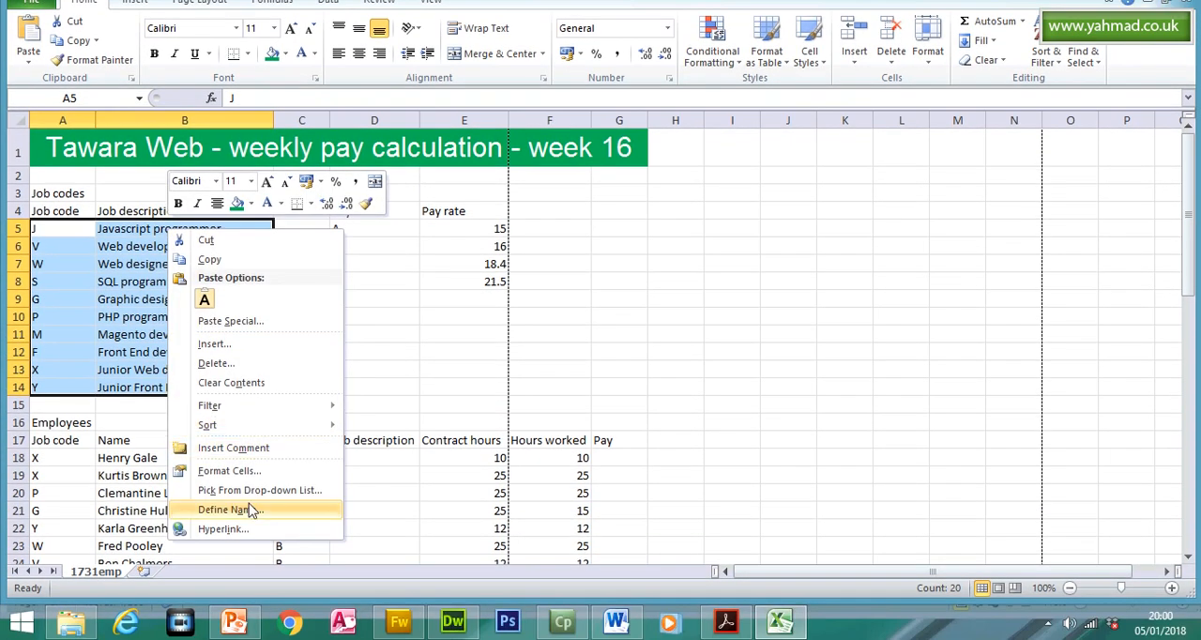
pyautogui.click(262, 513)
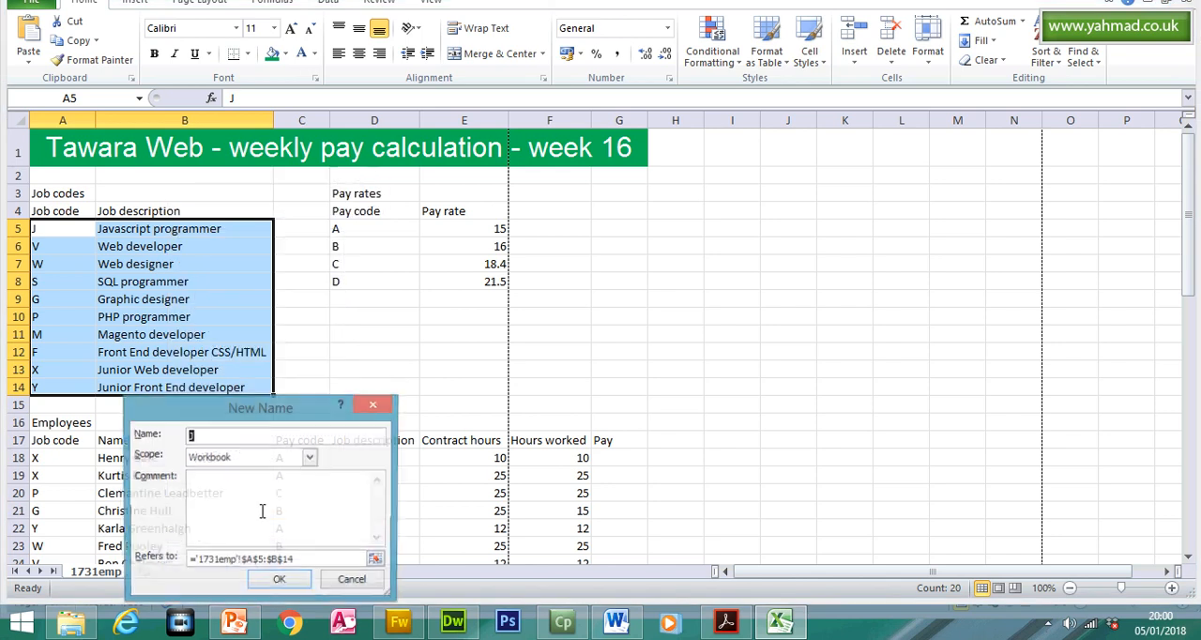
pyautogui.moveTo(251, 416); pyautogui.dragTo(412, 230)
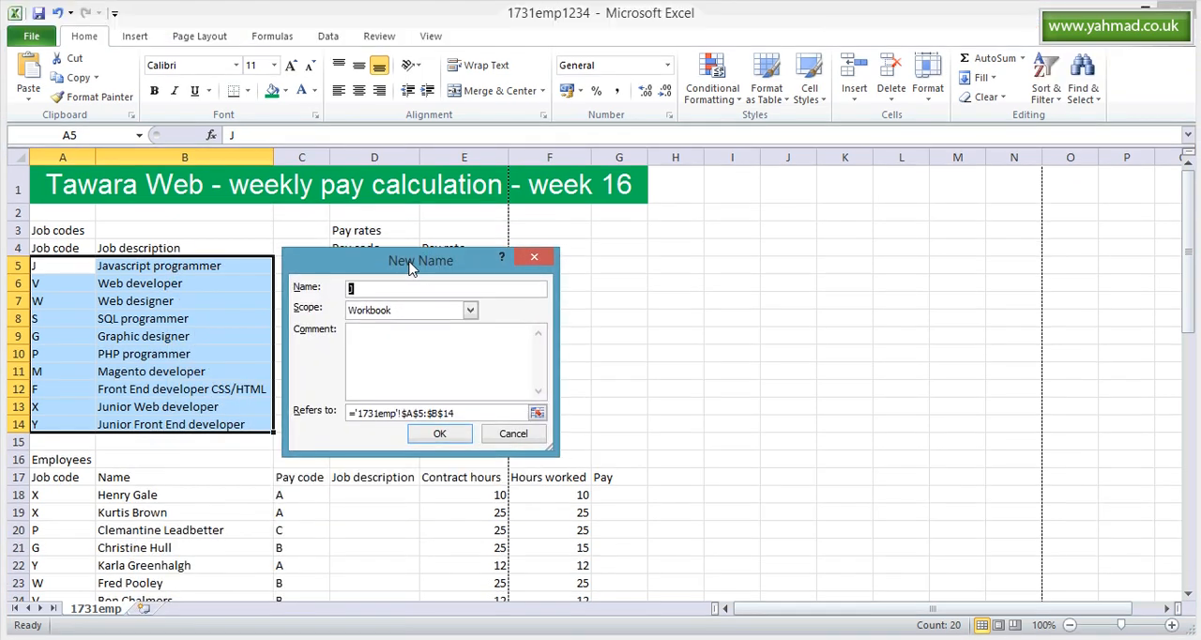
pyautogui.click(380, 254)
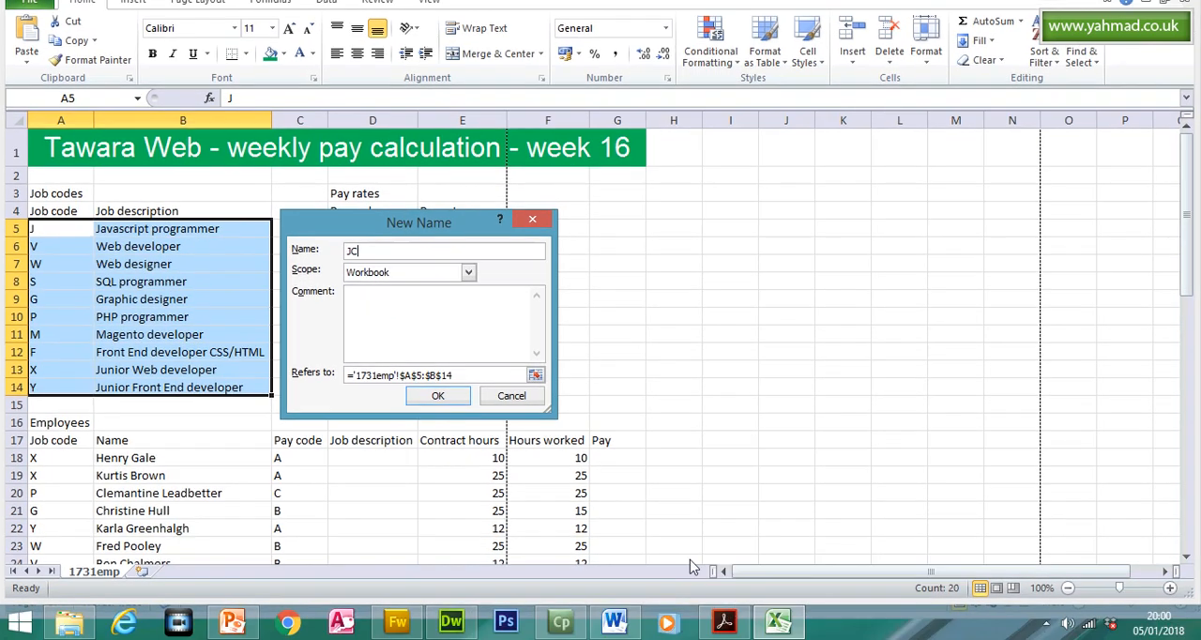
# - Switch to the question paper in Acrobat Reader, and highlight question 12 and its Evidence 6 instruction
pyautogui.click(727, 622)
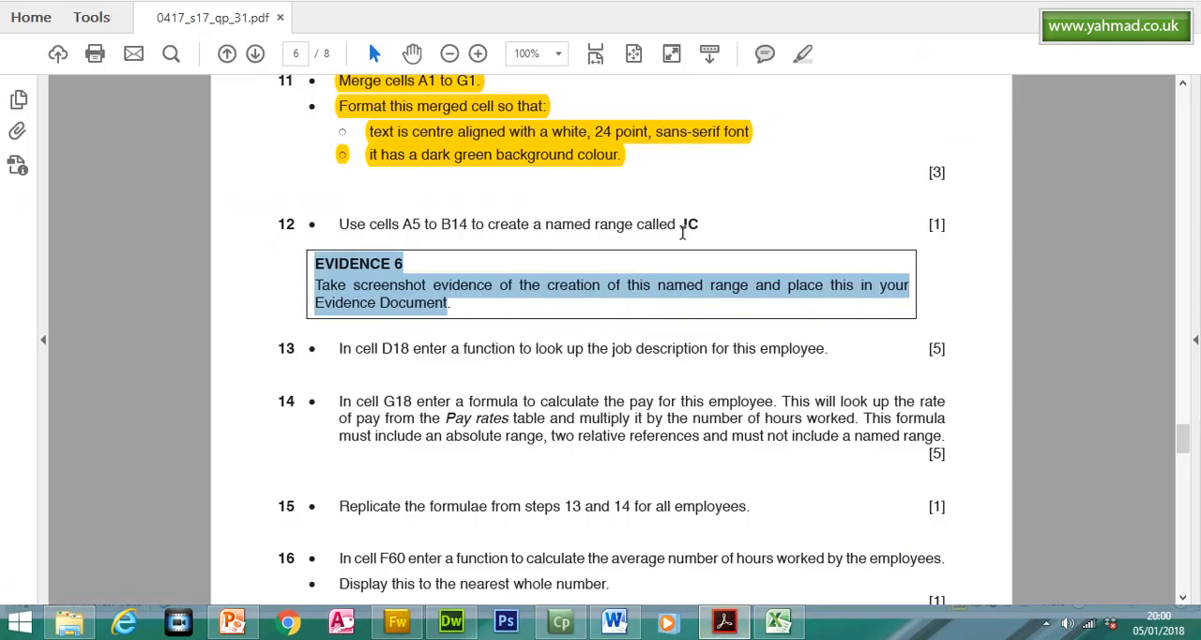
pyautogui.moveTo(705, 224); pyautogui.dragTo(362, 239)
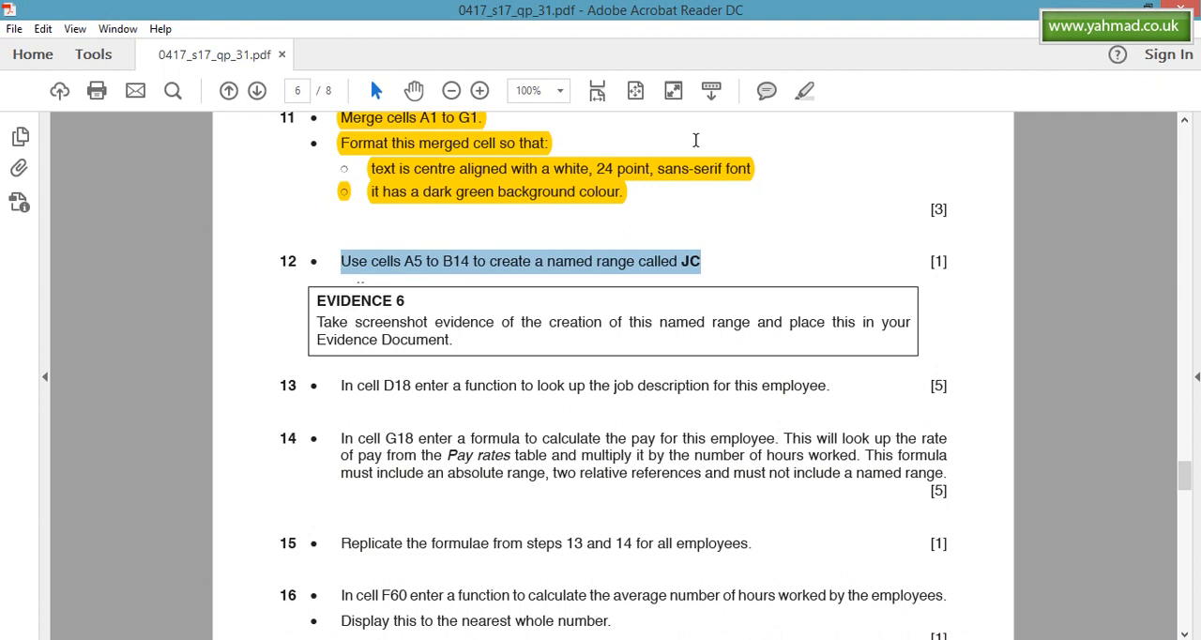
pyautogui.click(804, 90)
pyautogui.moveTo(317, 300); pyautogui.dragTo(453, 341)
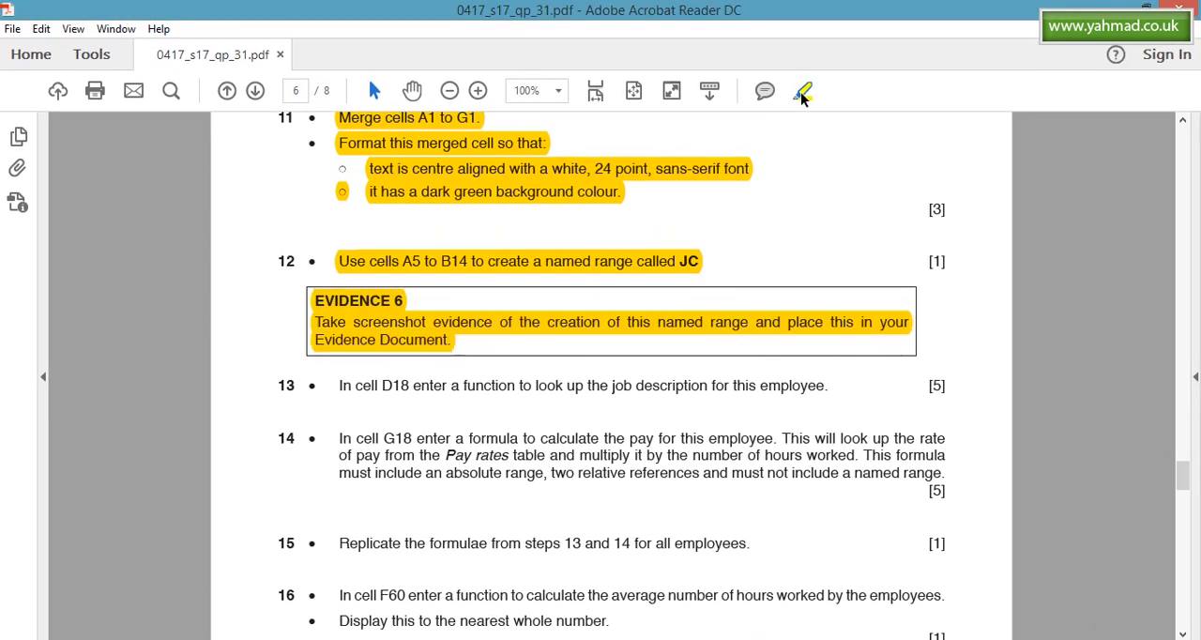
pyautogui.click(804, 94)
# - Capture the New Name dialog in Excel, and paste the screenshot under Evidence 6 in the Word evidence document
pyautogui.click(780, 621)
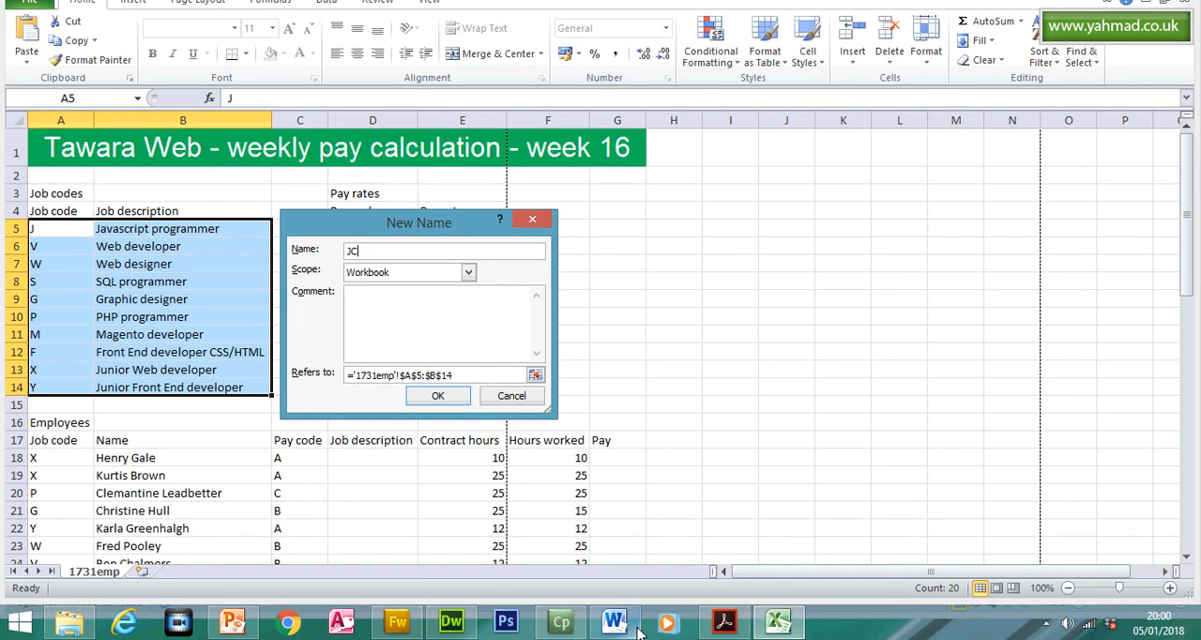
pyautogui.click(615, 622)
pyautogui.click(437, 335)
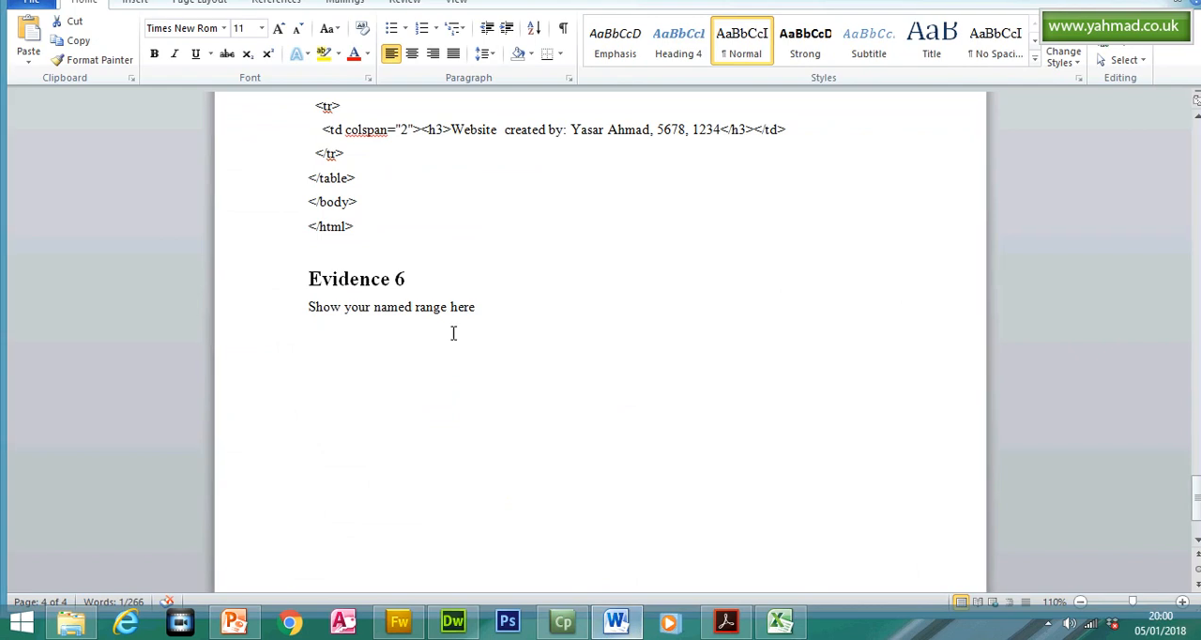
pyautogui.hotkey('ctrl', 'v')
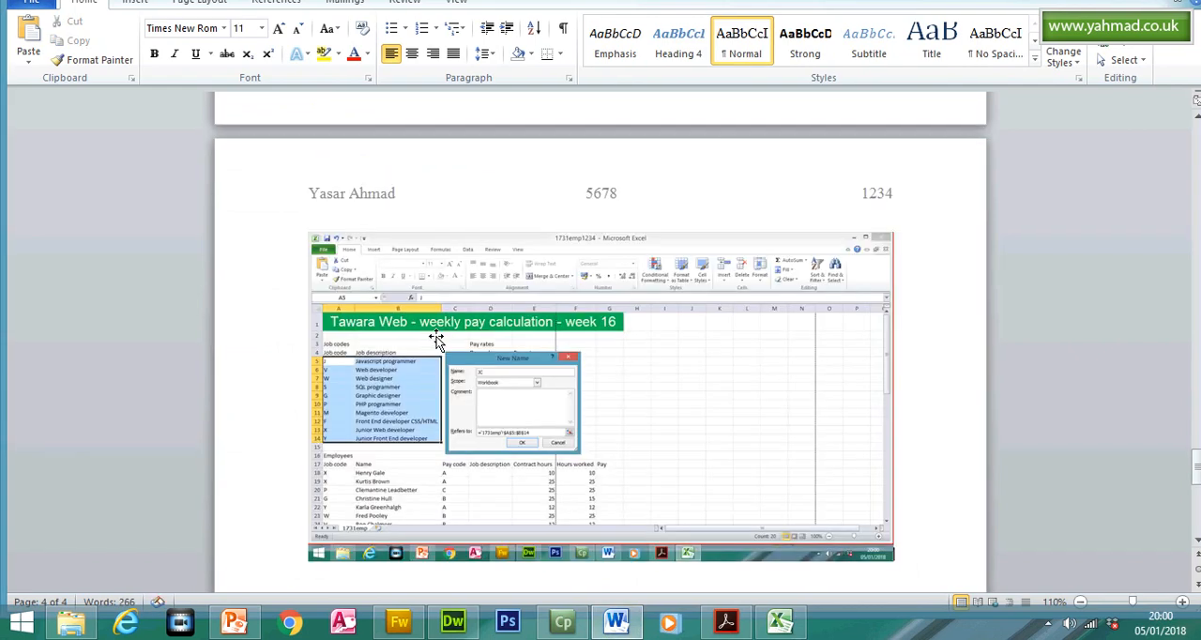
# - Crop the pasted screenshot to show only the job codes table and the New Name dialog
pyautogui.click(436, 341)
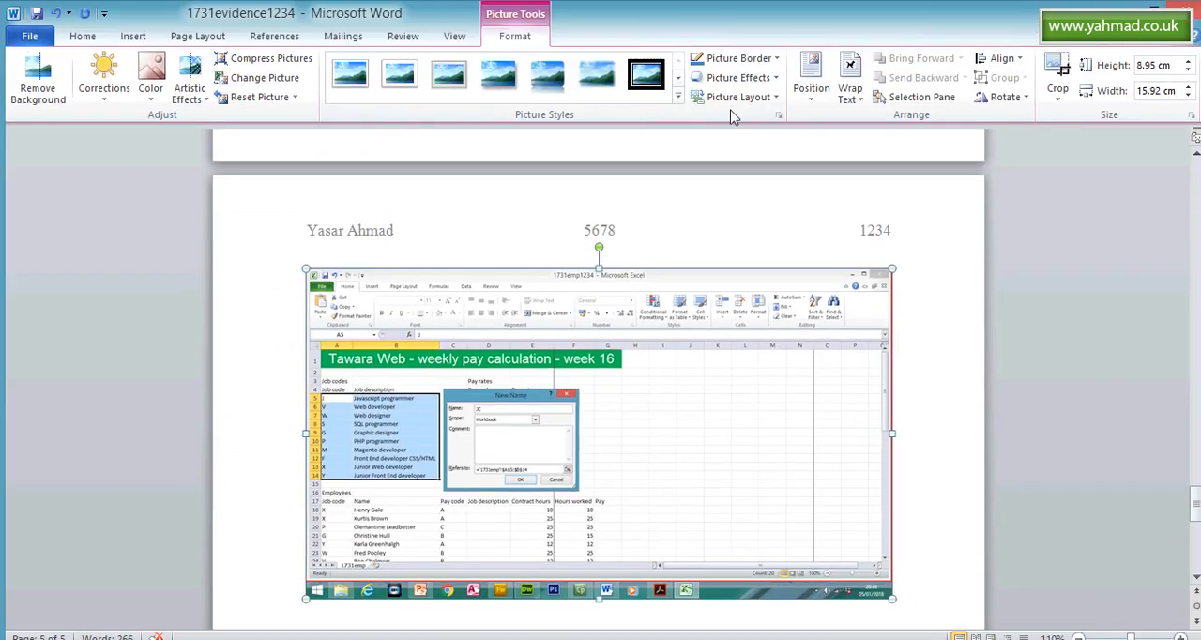
pyautogui.click(1057, 47)
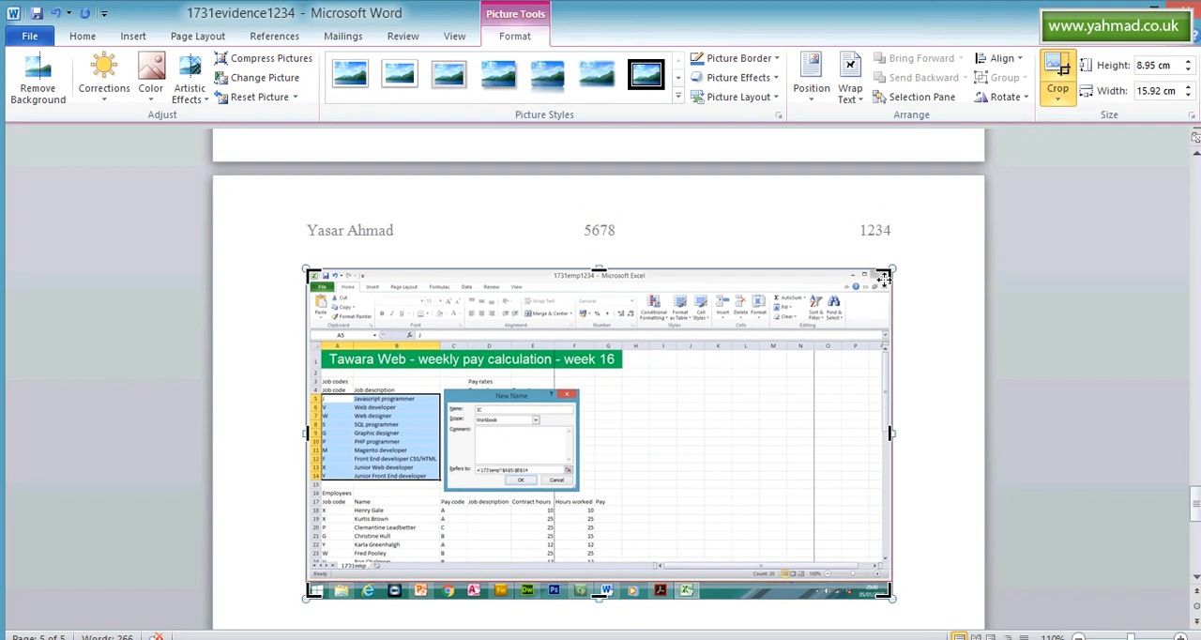
pyautogui.moveTo(887, 274); pyautogui.dragTo(580, 385)
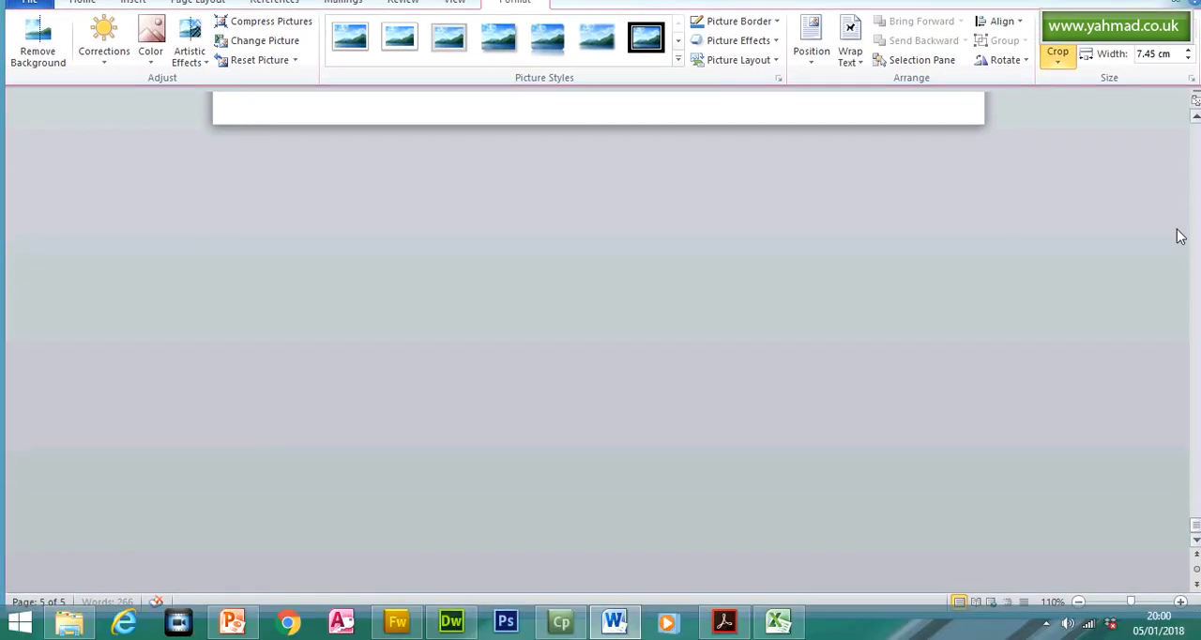
pyautogui.click(1195, 116)
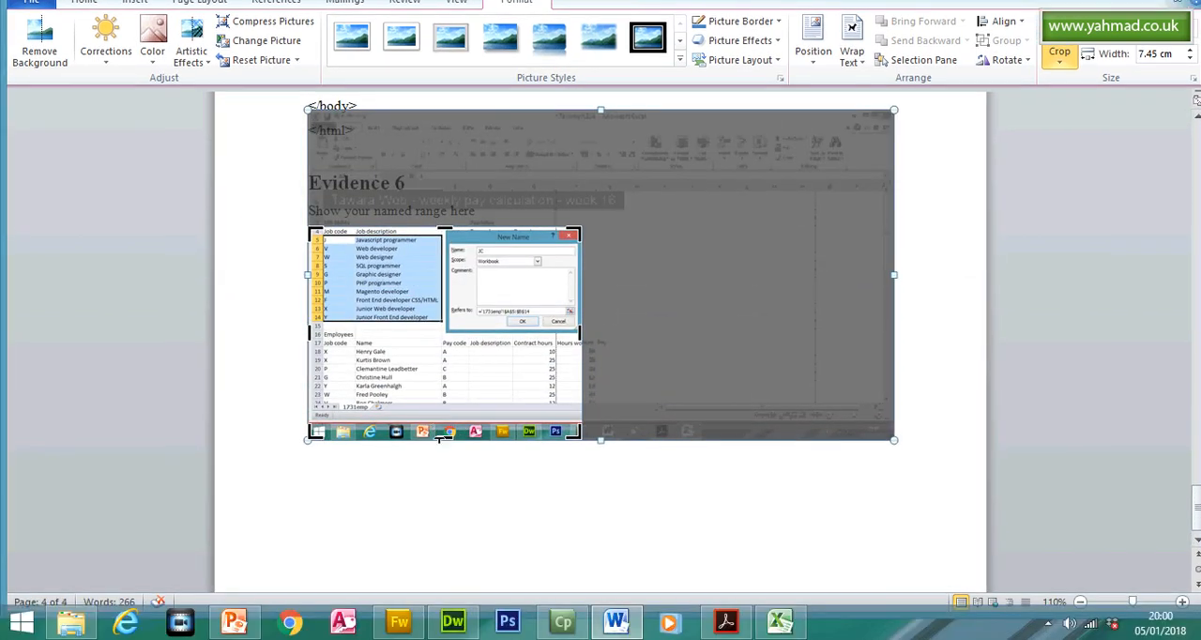
pyautogui.moveTo(441, 468); pyautogui.dragTo(449, 368)
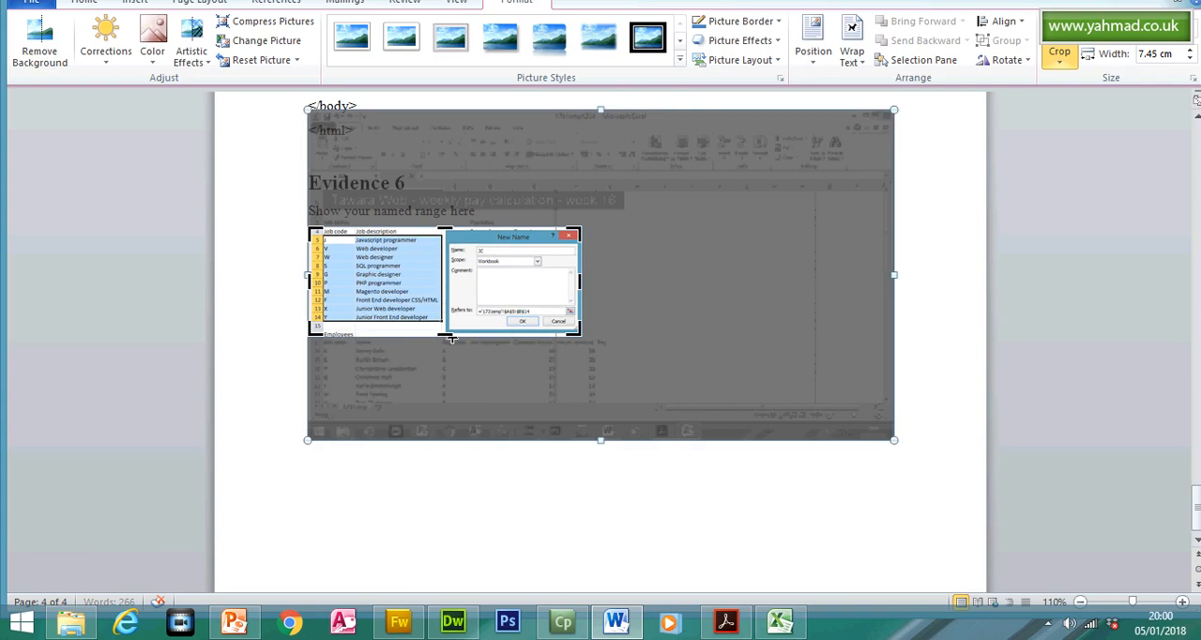
pyautogui.click(1061, 31)
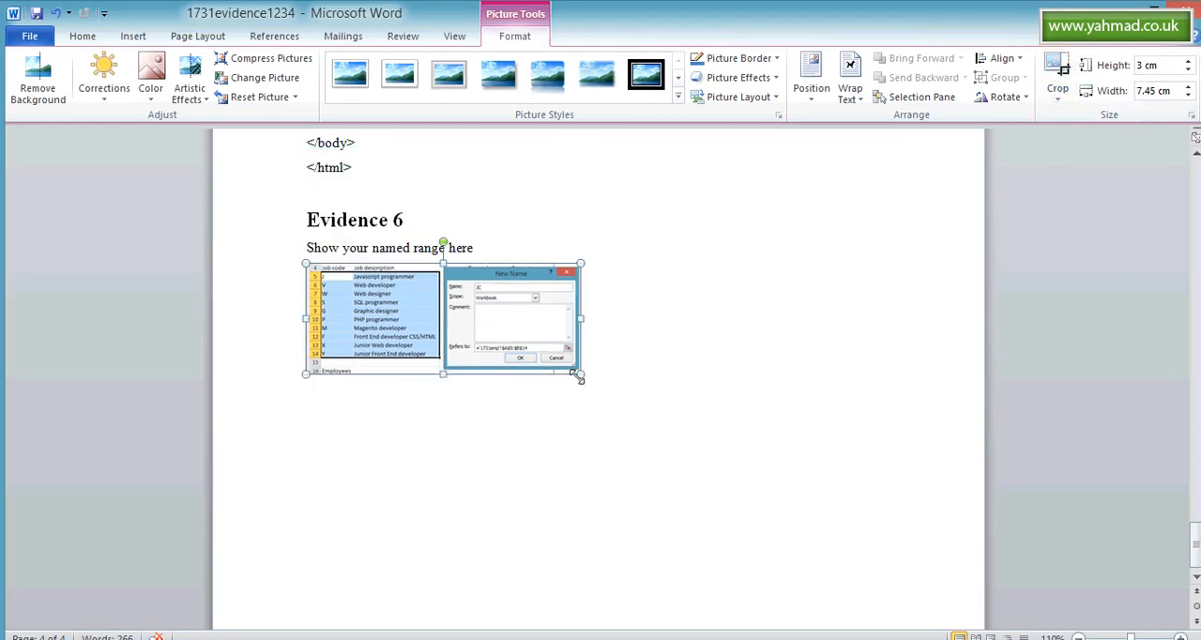
# - Enlarge the cropped Evidence 6 screenshot to about the text width of the page, and save the evidence document
pyautogui.moveTo(578, 375); pyautogui.dragTo(825, 479)
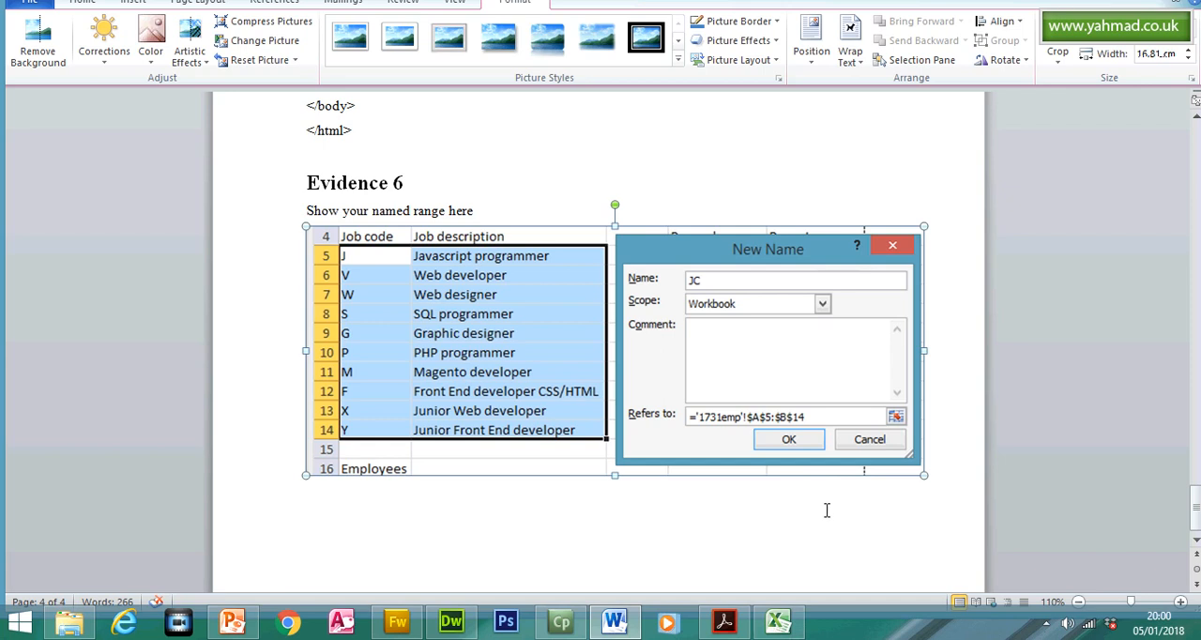
pyautogui.click(825, 509)
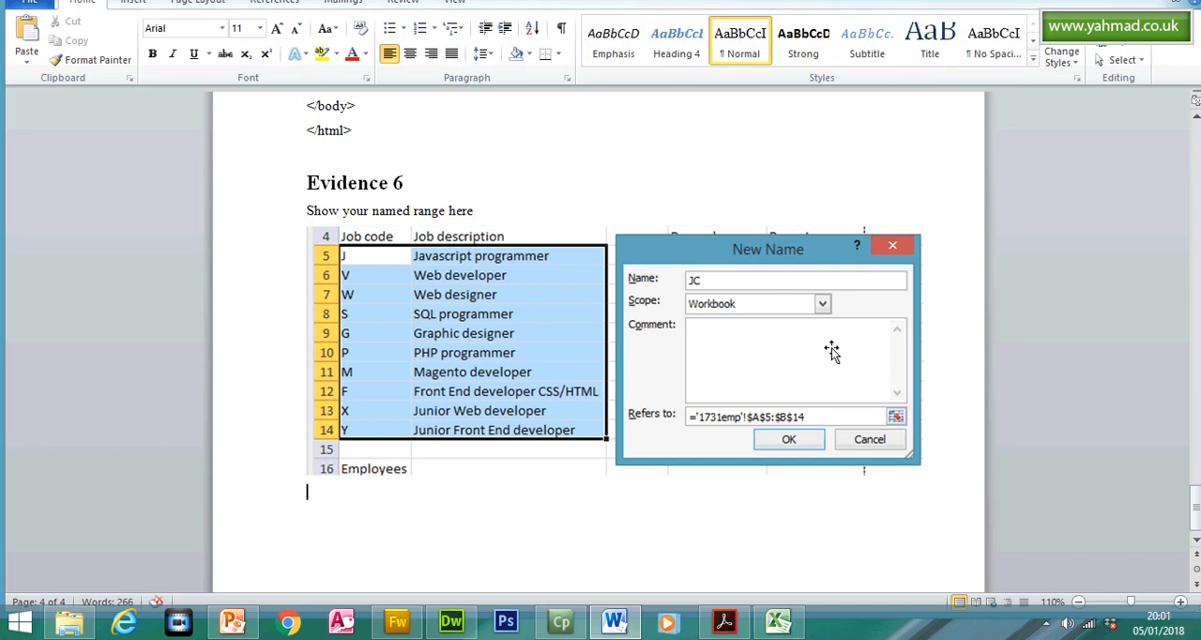
pyautogui.moveTo(1195, 506); pyautogui.dragTo(1196, 520)
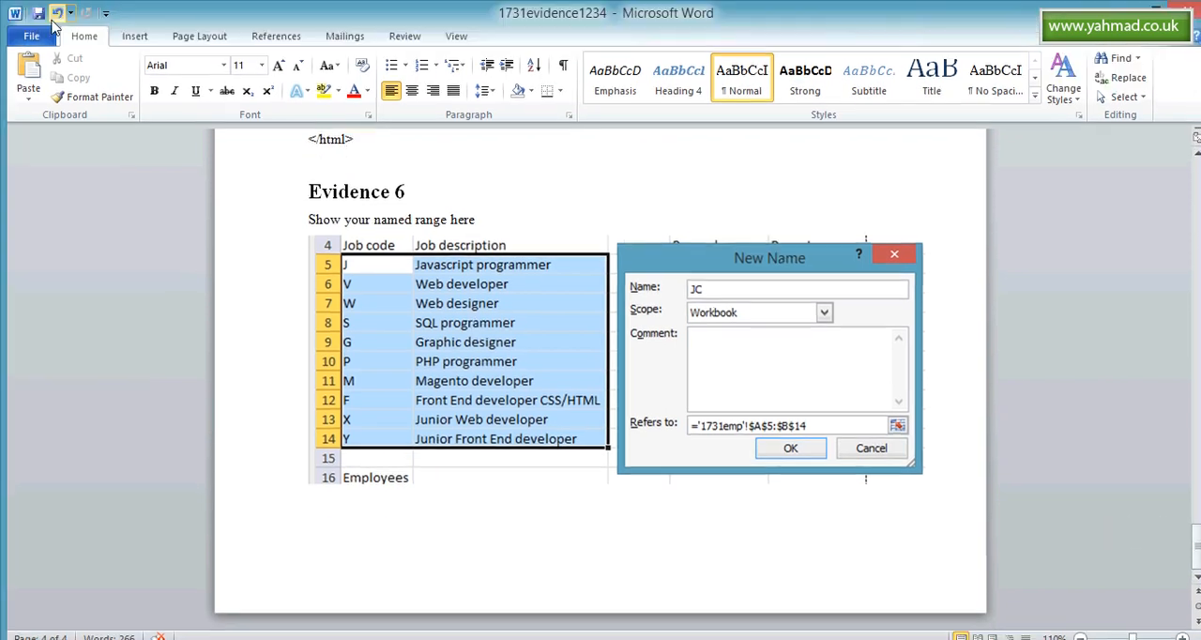
pyautogui.click(38, 13)
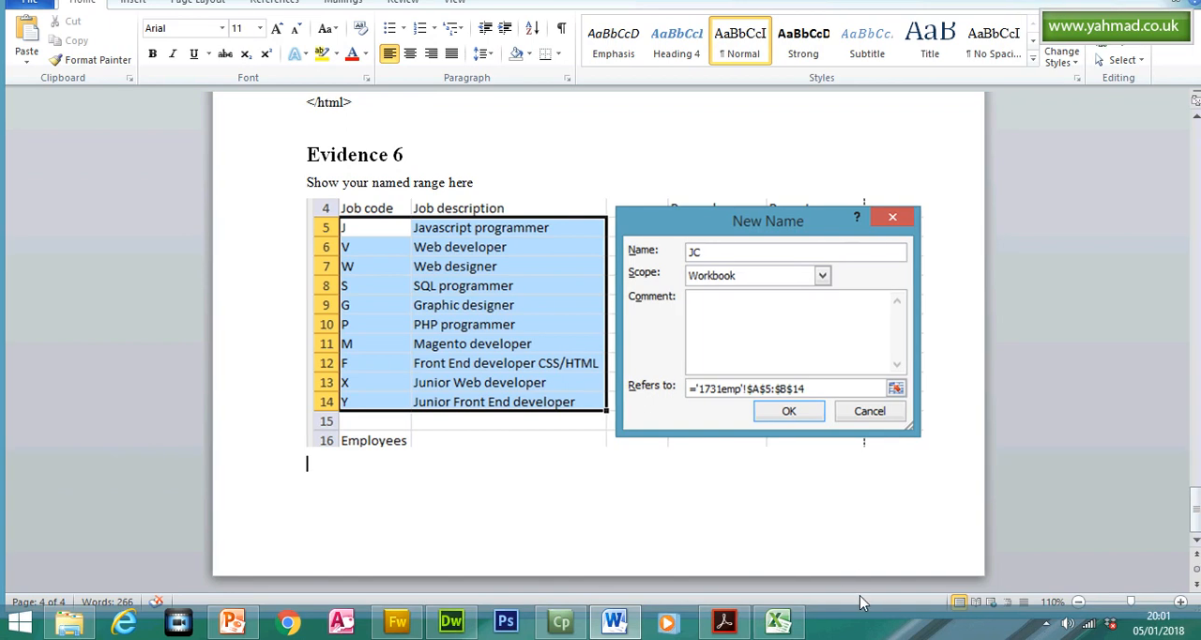
# - Find the cell required by question 13 in the question paper, and confirm the JC named range in Excel
pyautogui.click(723, 621)
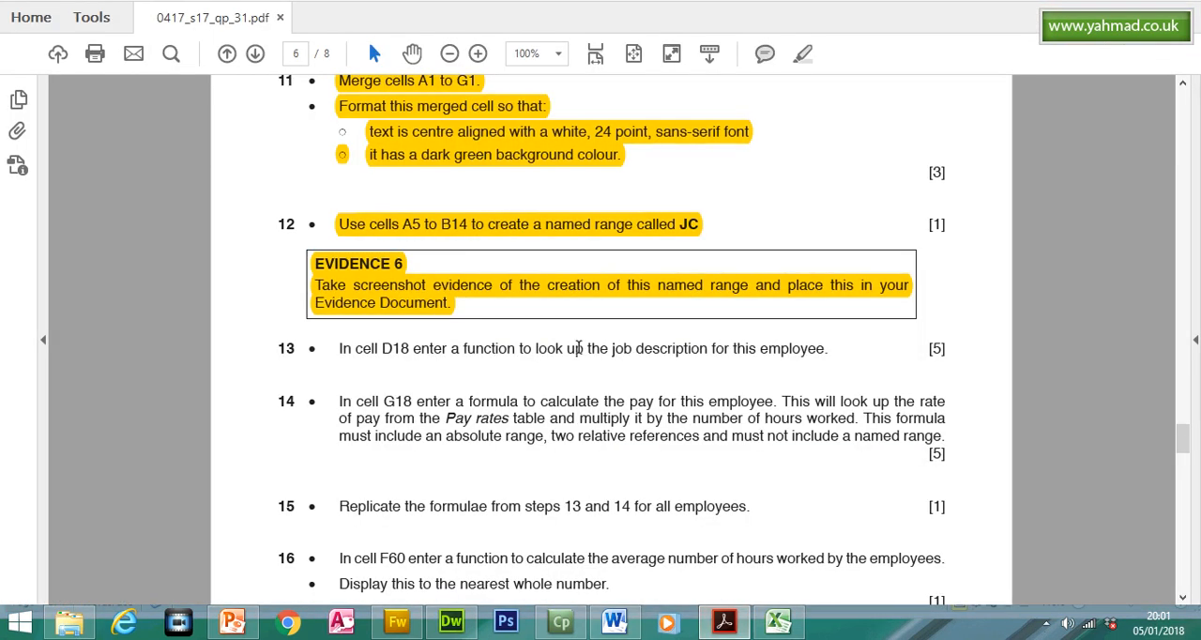
pyautogui.moveTo(294, 347); pyautogui.dragTo(397, 349)
pyautogui.click(778, 621)
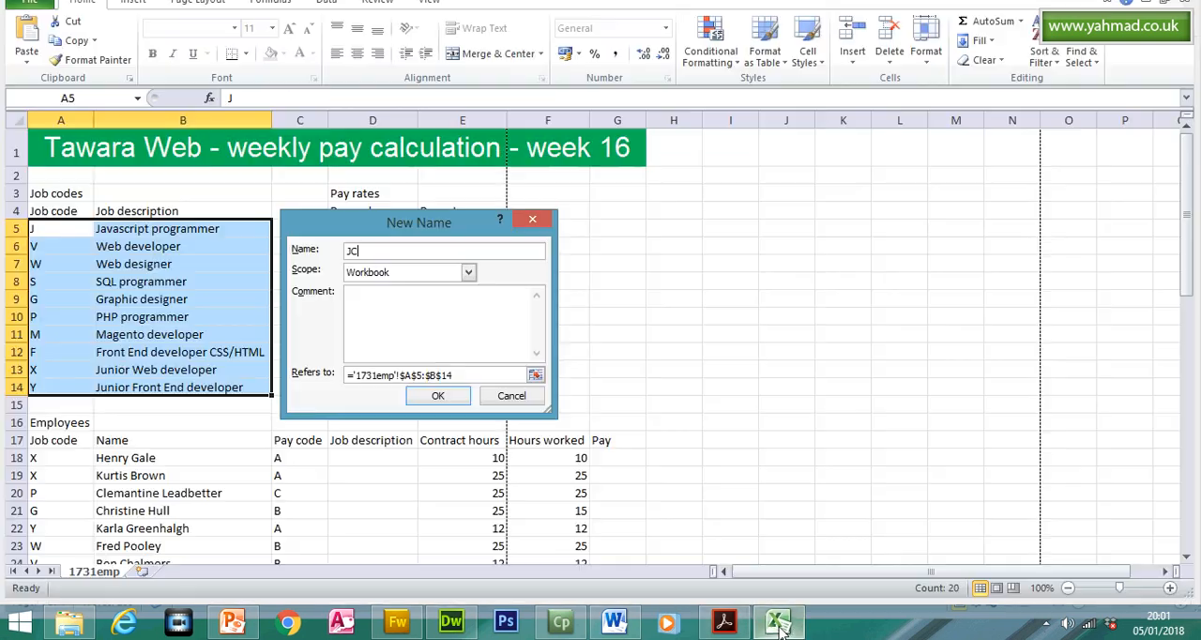
pyautogui.click(437, 395)
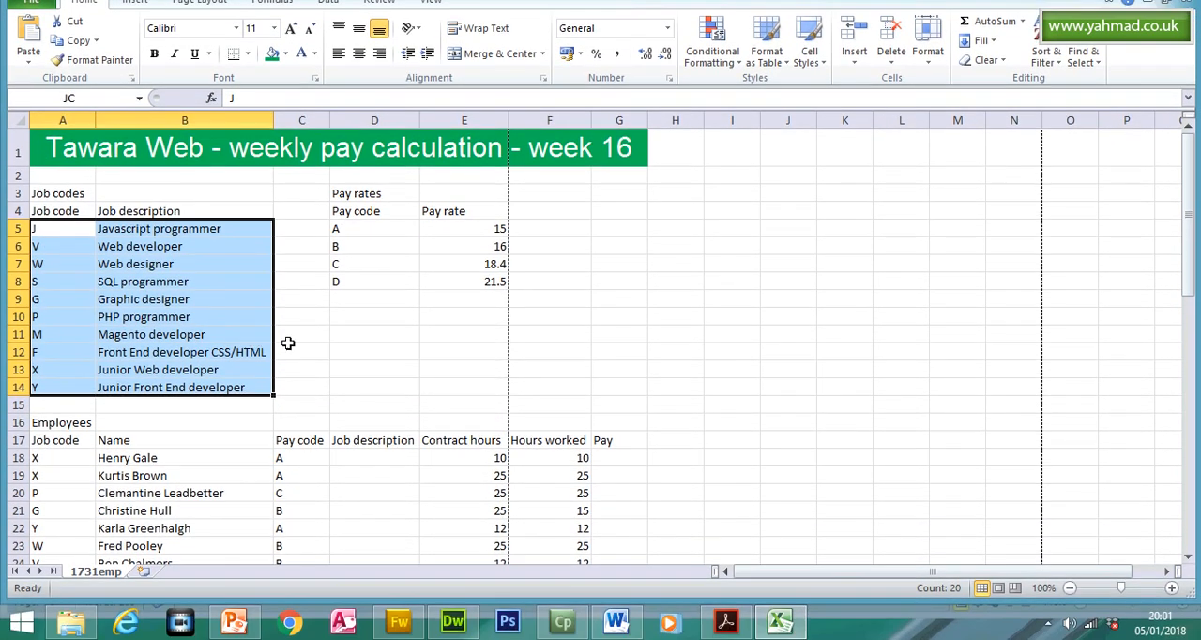
# - Recheck question 13's target cell in the question paper, and select cell D18 in the Excel worksheet
pyautogui.click(721, 633)
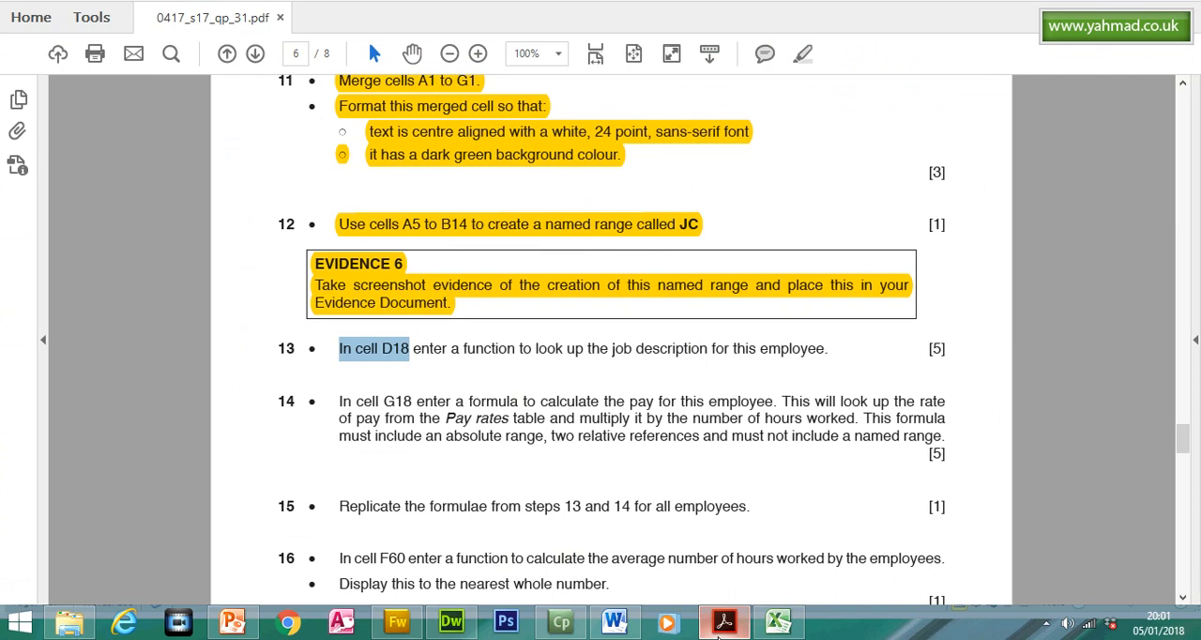
pyautogui.click(778, 621)
pyautogui.click(377, 116)
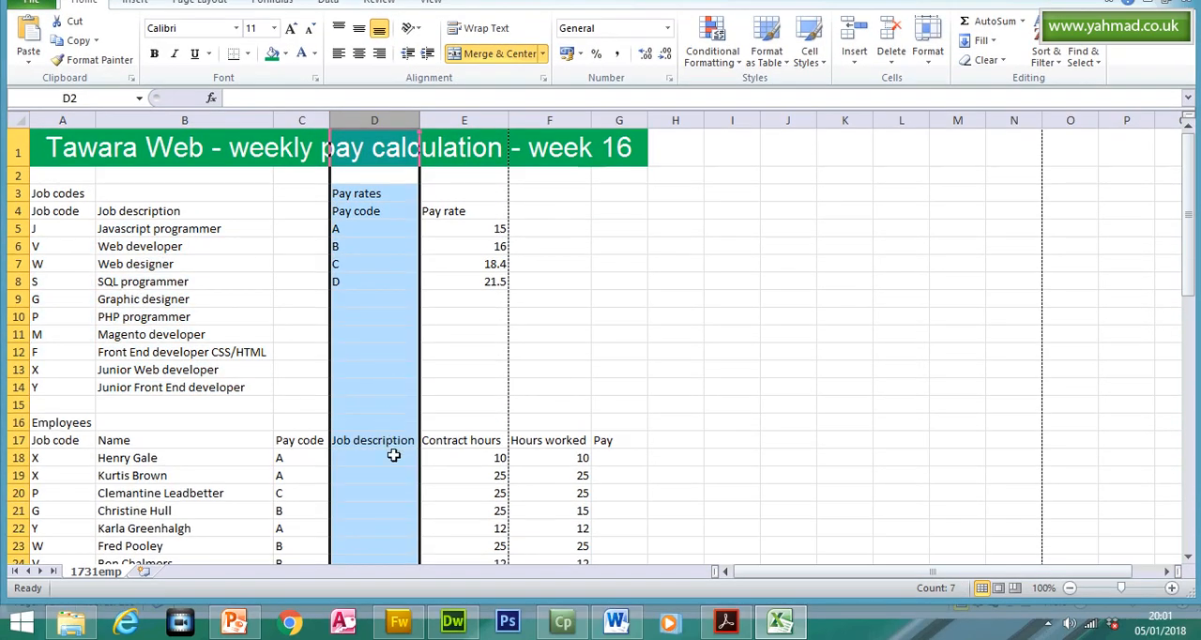
pyautogui.click(393, 493)
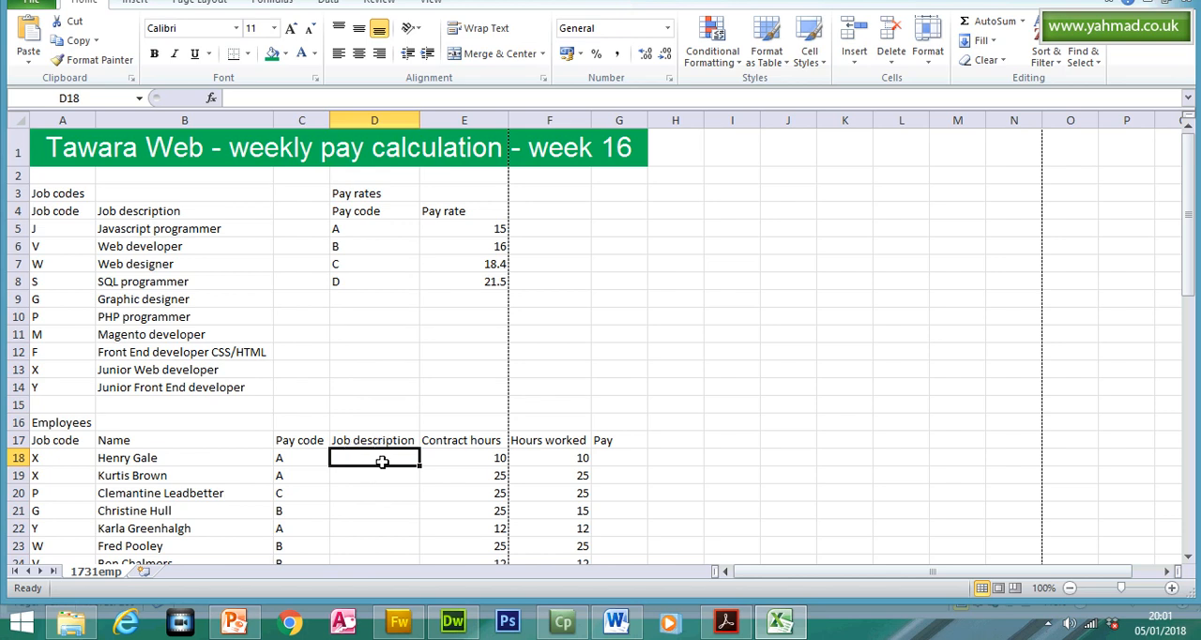
# - Highlight the cell D18 instruction of question 13 in the question paper, and return to Excel
pyautogui.click(724, 622)
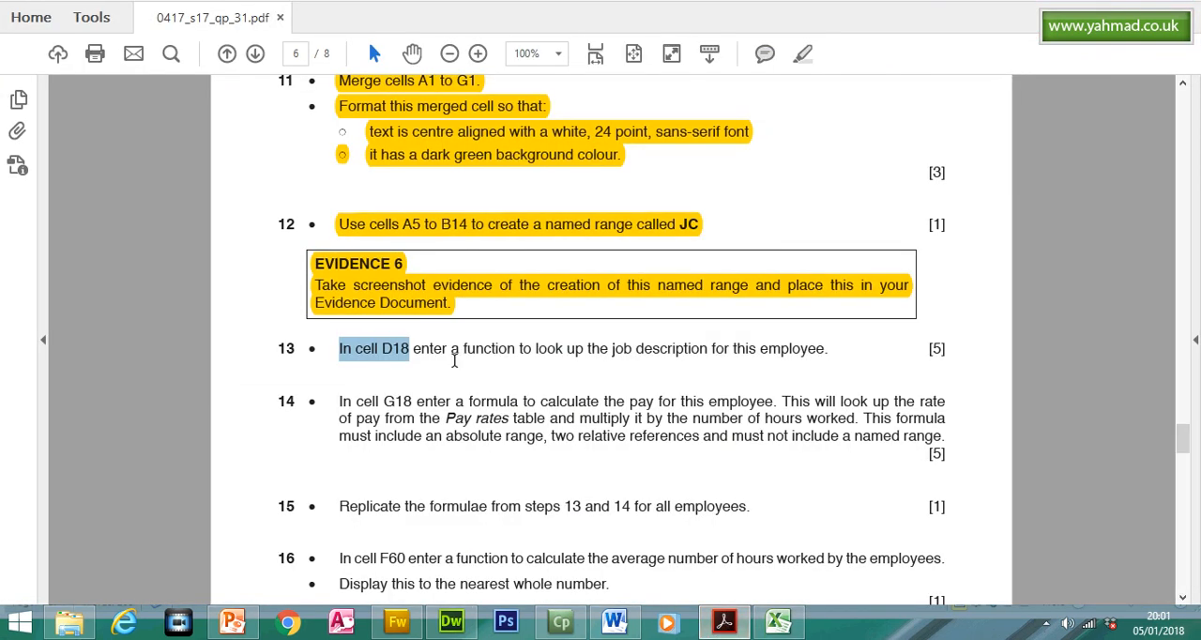
pyautogui.moveTo(416, 349); pyautogui.dragTo(347, 361)
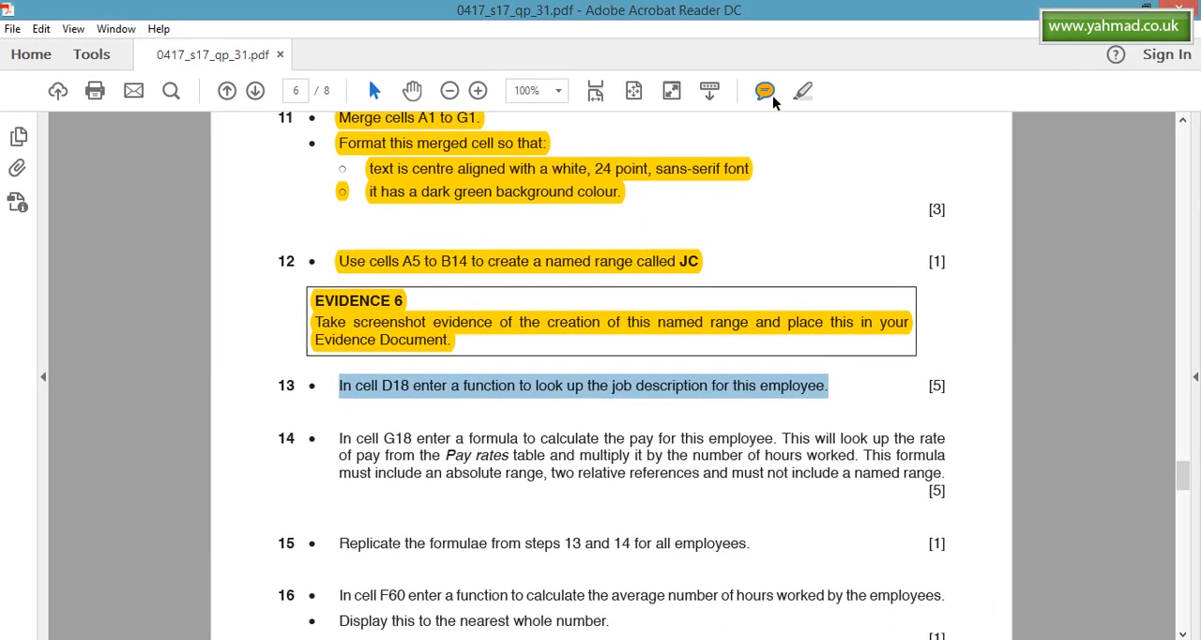
pyautogui.click(800, 94)
pyautogui.click(730, 624)
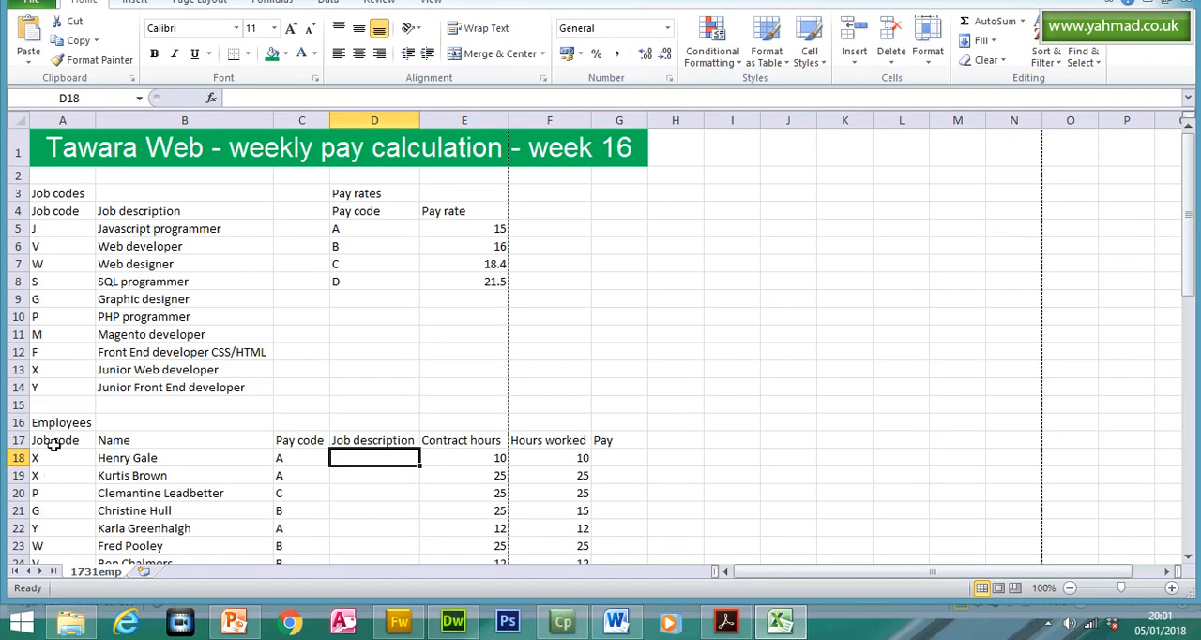
# - Examine the employees' codes and compare them with the job code and job description columns of the Job codes table
pyautogui.moveTo(280, 458); pyautogui.dragTo(293, 484)
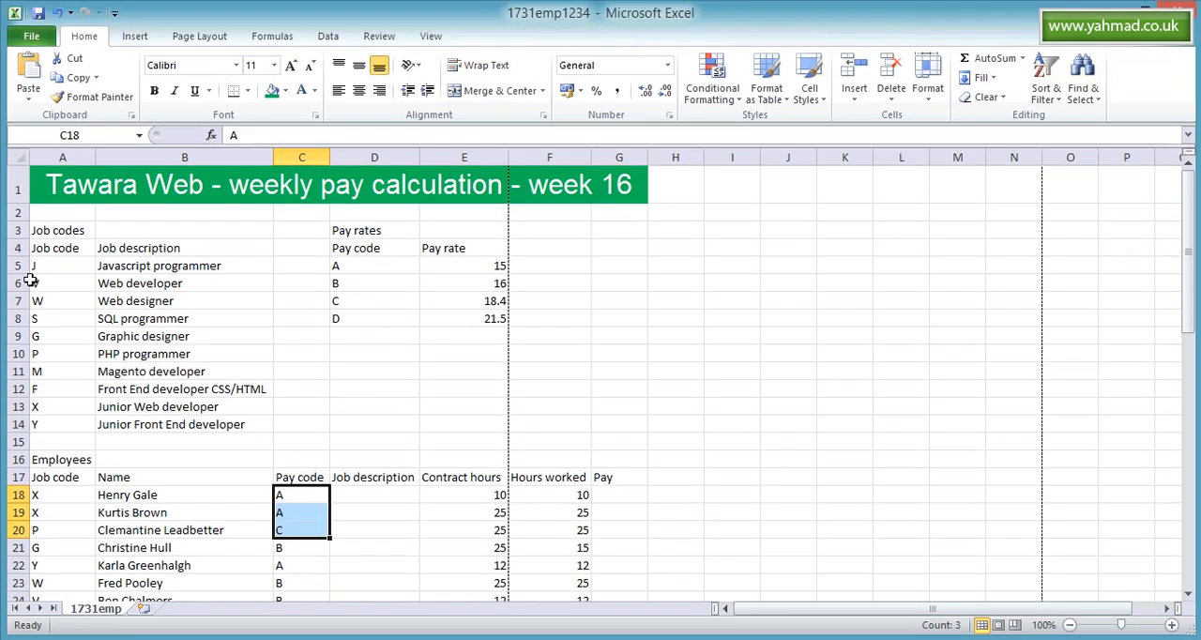
pyautogui.moveTo(36, 230); pyautogui.dragTo(46, 378)
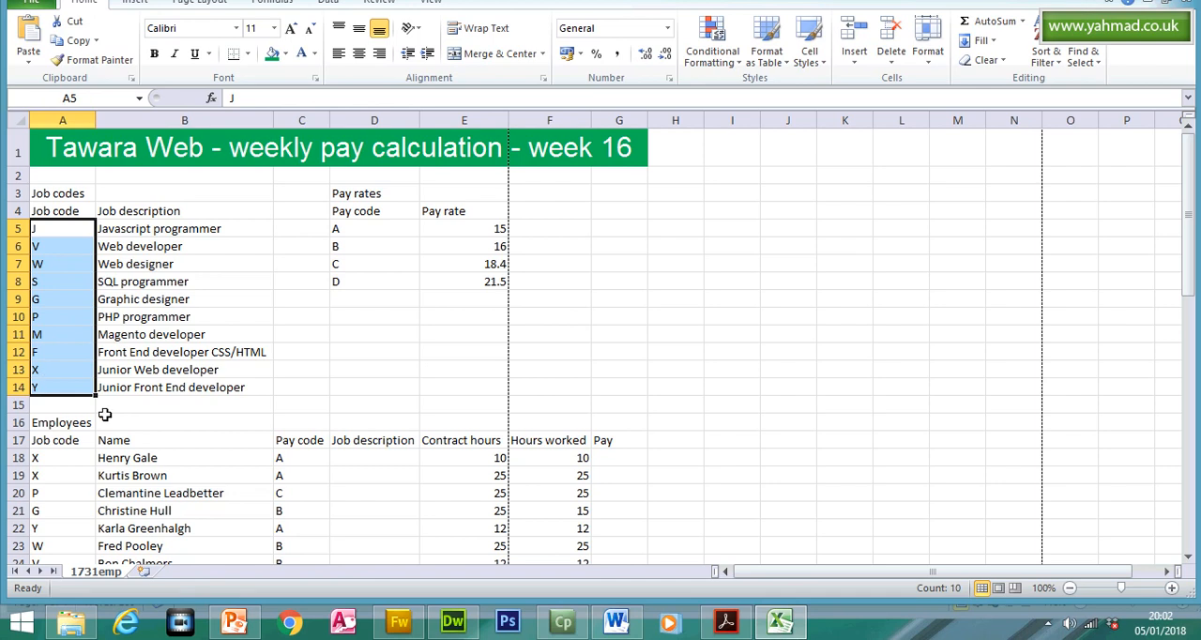
pyautogui.click(367, 459)
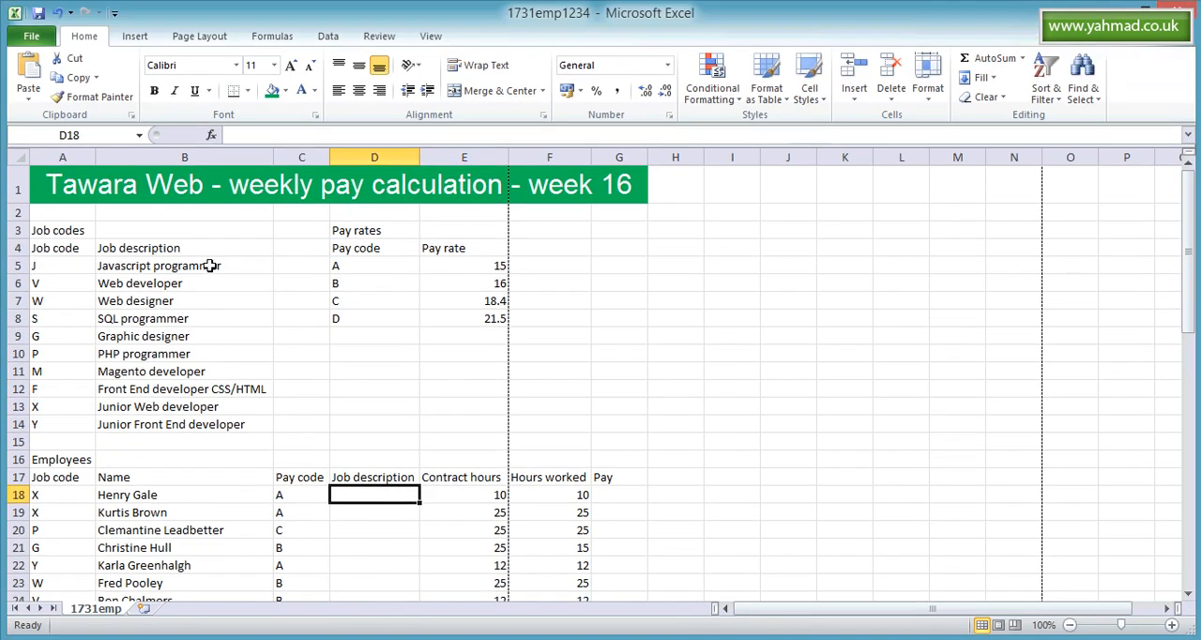
pyautogui.moveTo(234, 229); pyautogui.dragTo(193, 404)
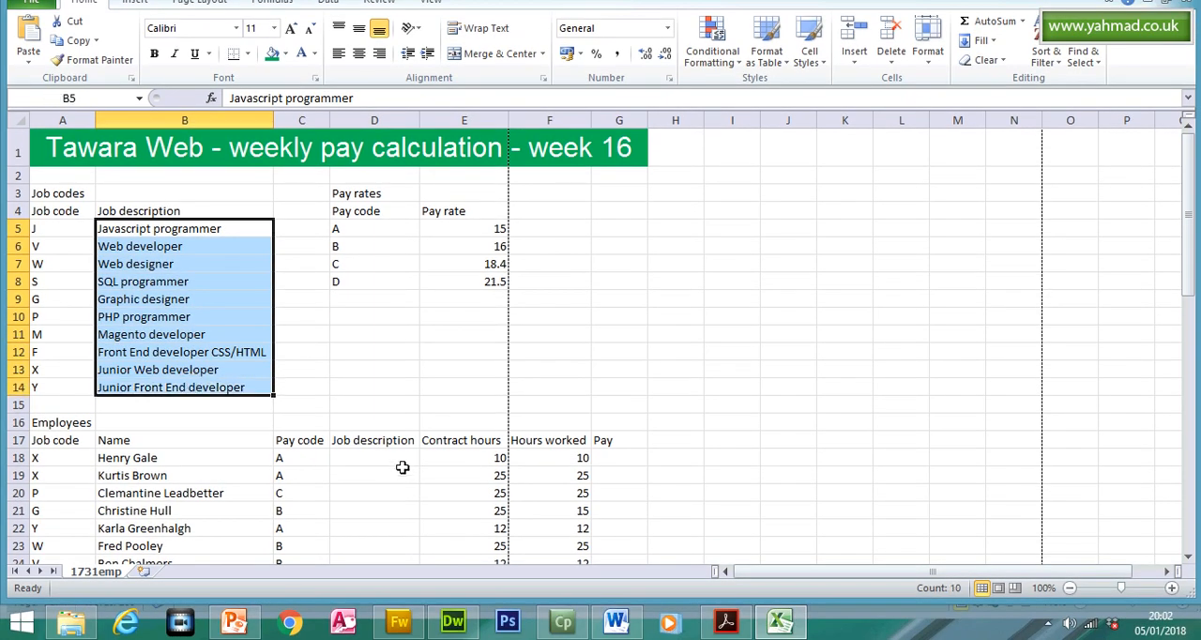
# - Start a VLOOKUP function in cell D18 for the first employee's job description
pyautogui.click(402, 466)
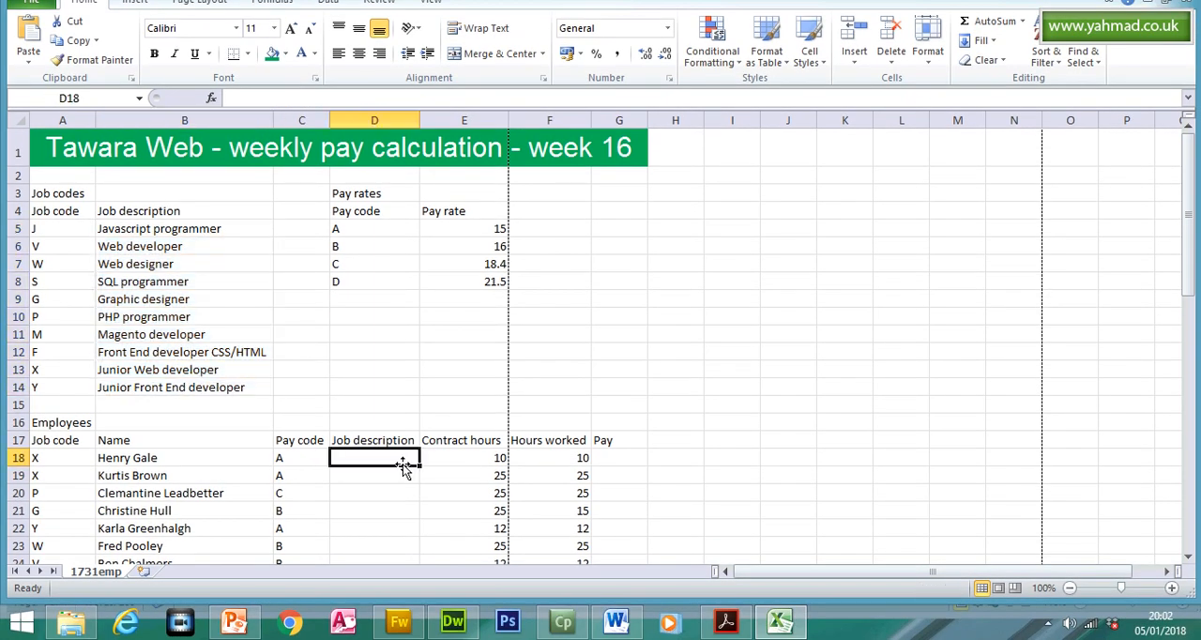
pyautogui.write('=vloo')
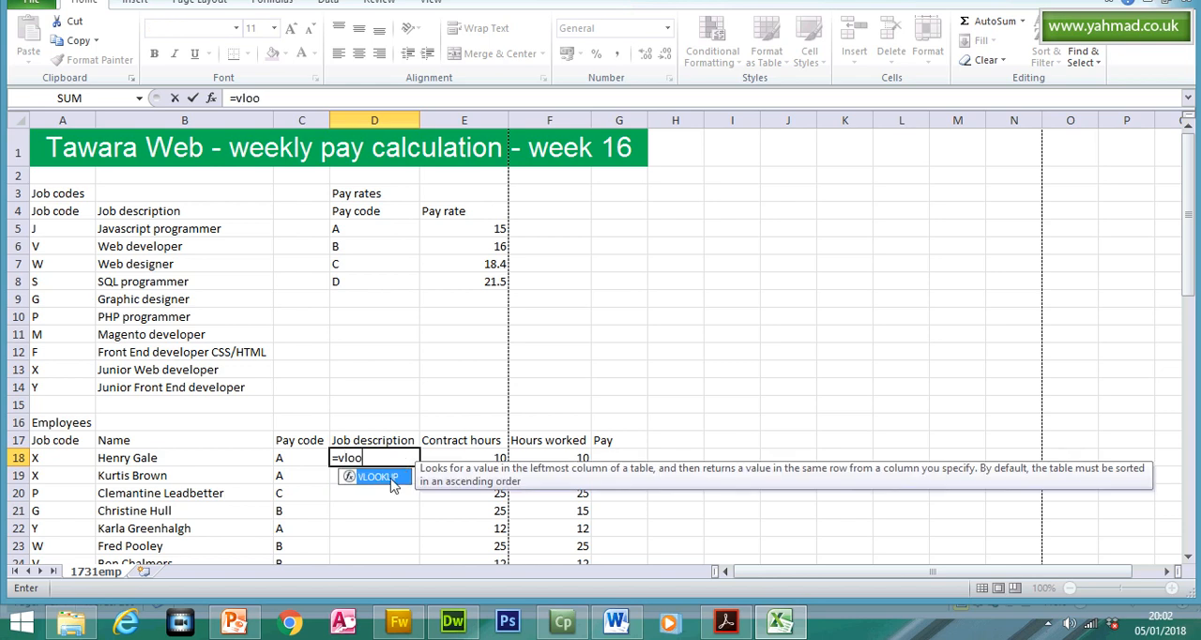
pyautogui.doubleClick(392, 480)
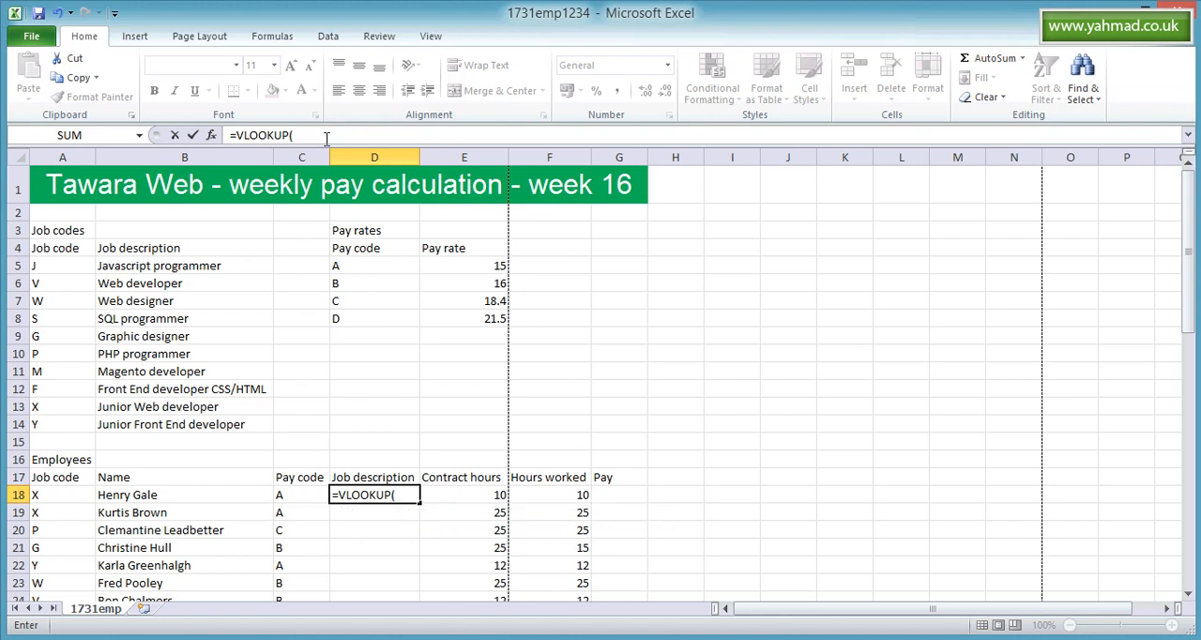
pyautogui.click(327, 99)
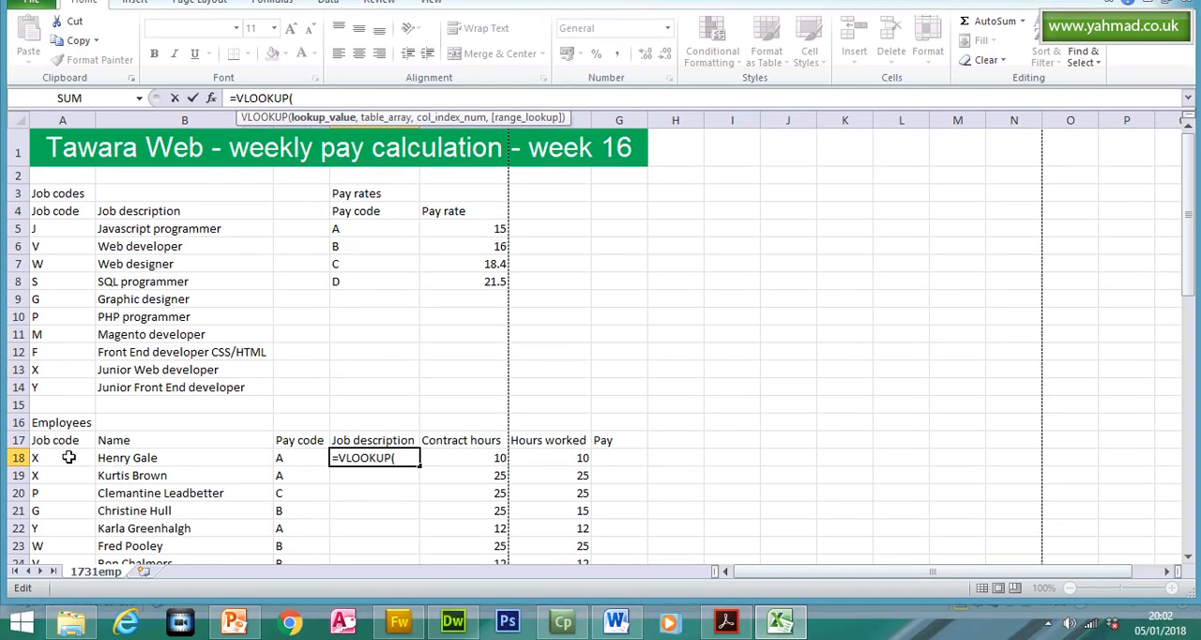
# - Set the VLOOKUP's lookup value to A18 and its table array to the named range JC
pyautogui.click(67, 457)
pyautogui.write(',')
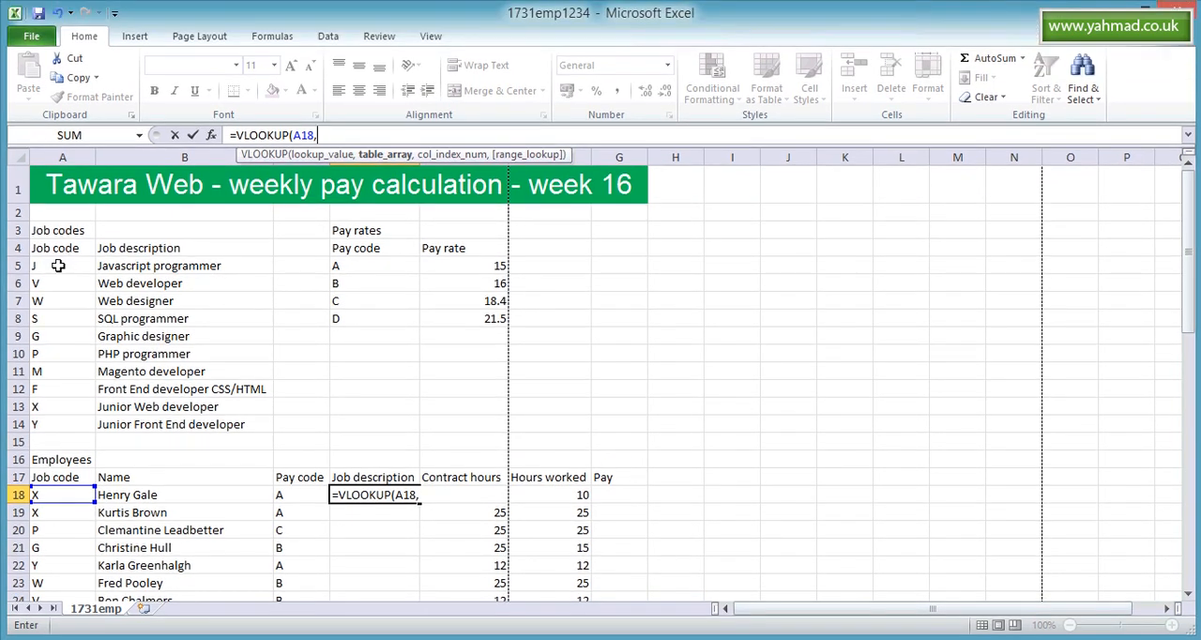
pyautogui.moveTo(57, 266); pyautogui.dragTo(161, 378)
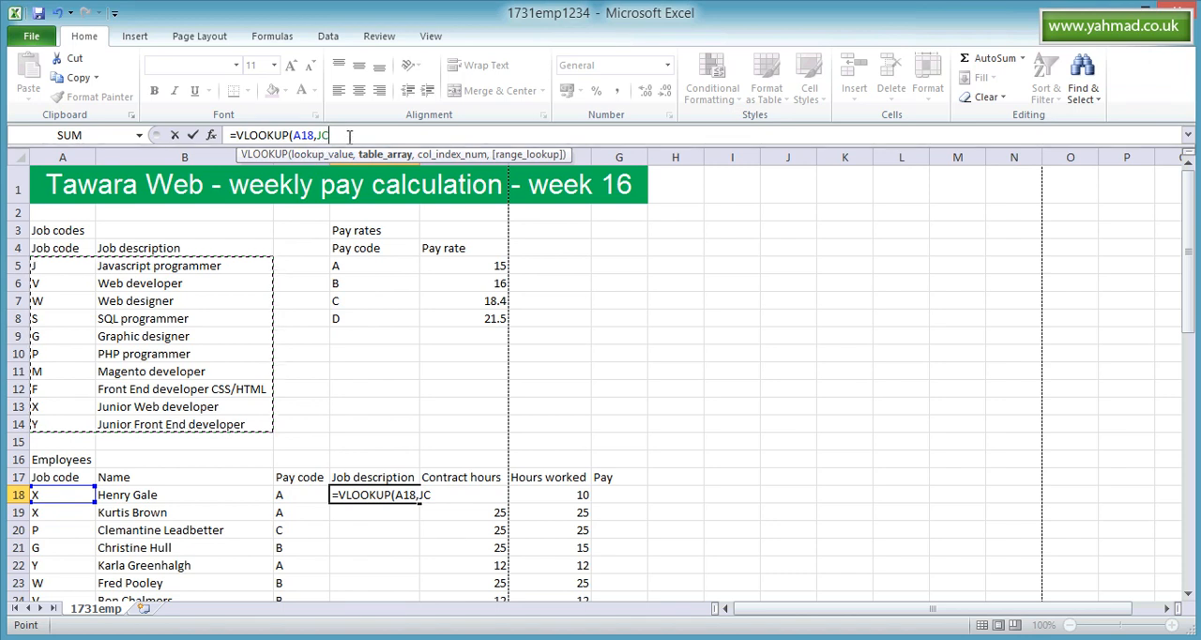
# - Complete the VLOOKUP in D18 with column index 2 and FALSE for an exact match, and enter the formula
pyautogui.write(',')
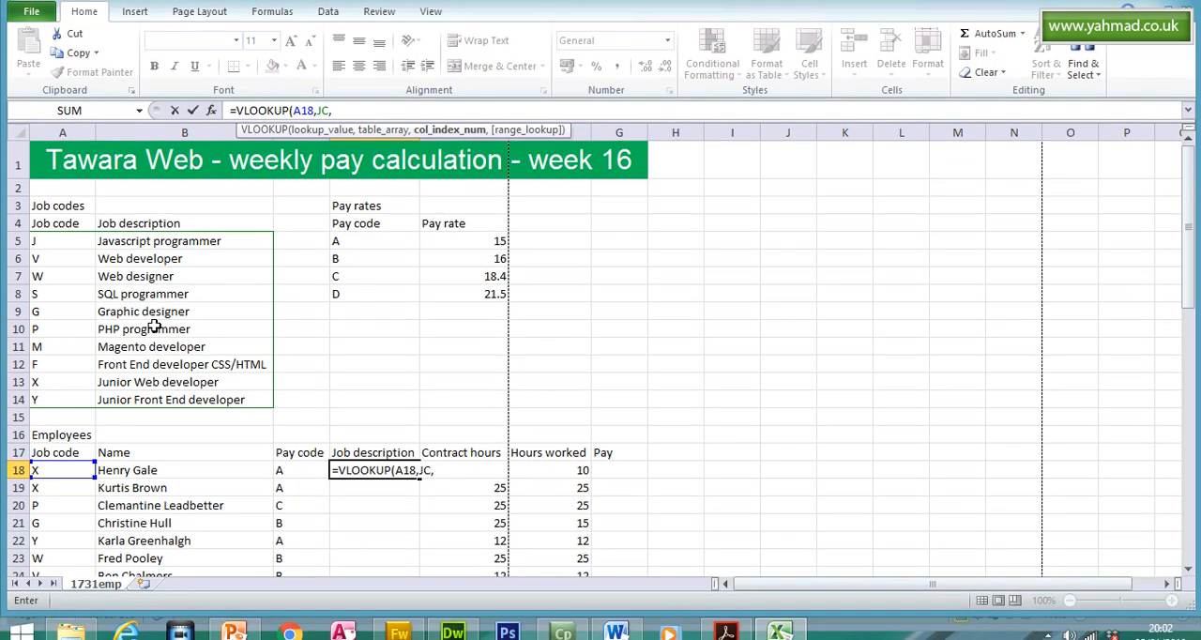
pyautogui.write(',')
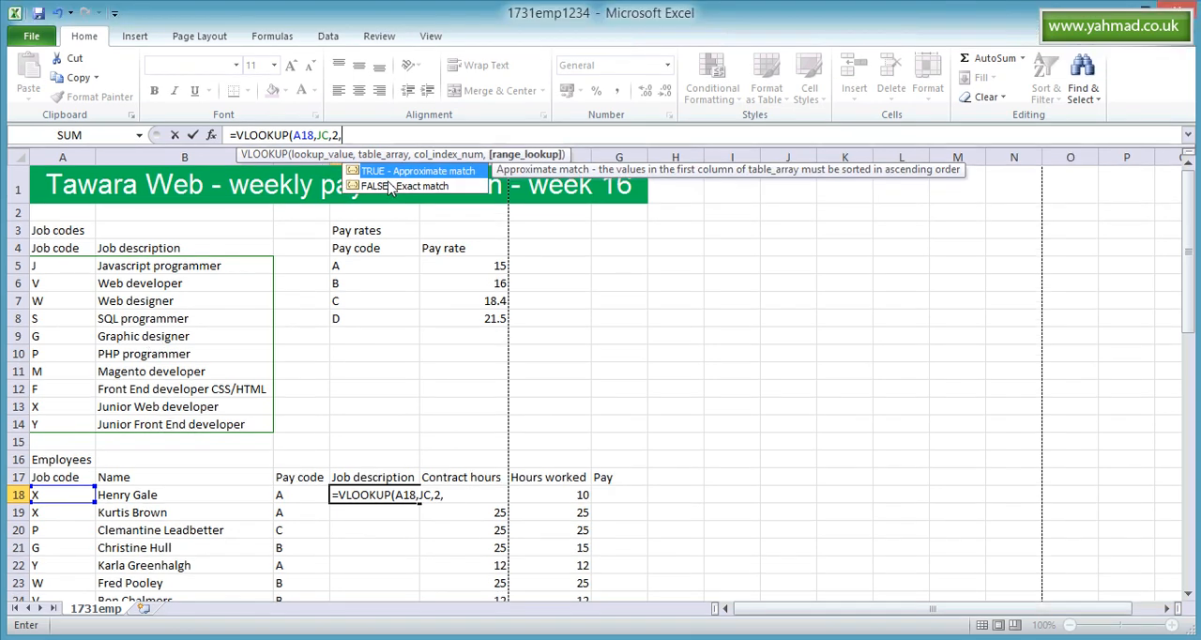
pyautogui.click(390, 186)
pyautogui.doubleClick(388, 185)
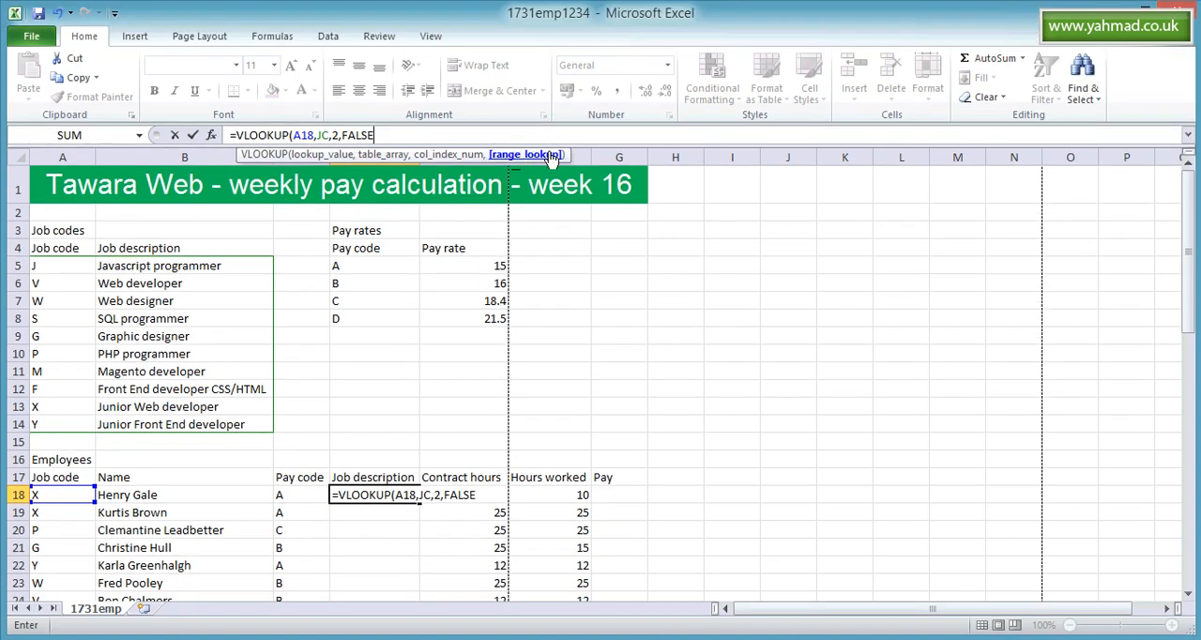
pyautogui.click(465, 134)
pyautogui.press('Return')
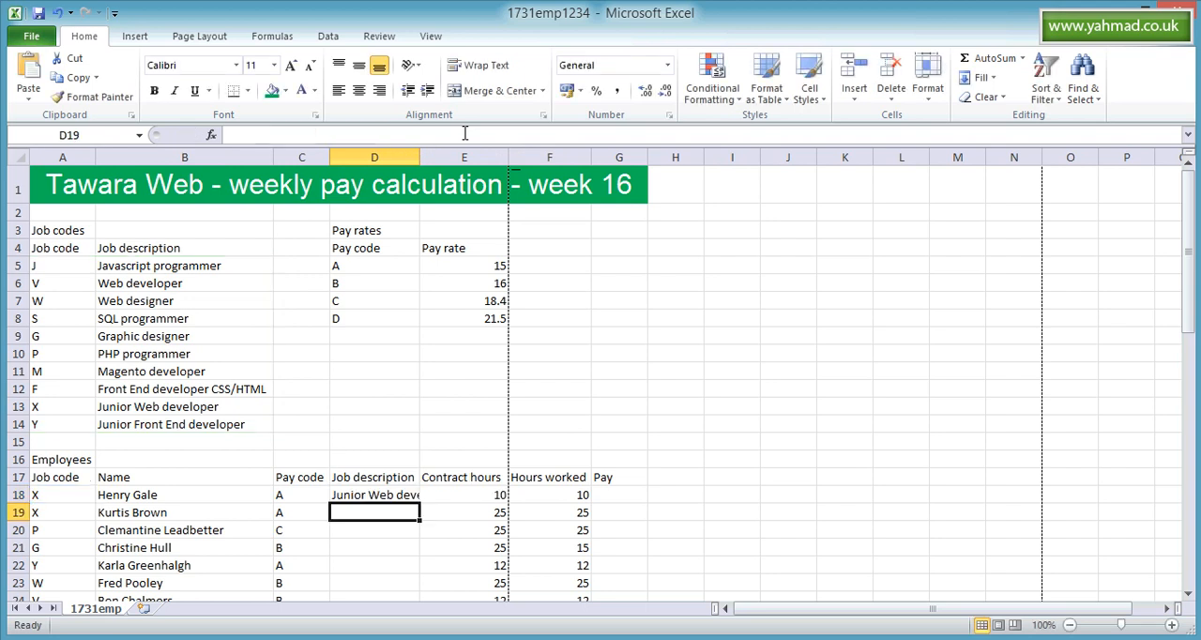
# - Copy the D18 lookup down to D58 for all employees and autofit column D to the job descriptions
pyautogui.doubleClick(419, 156)
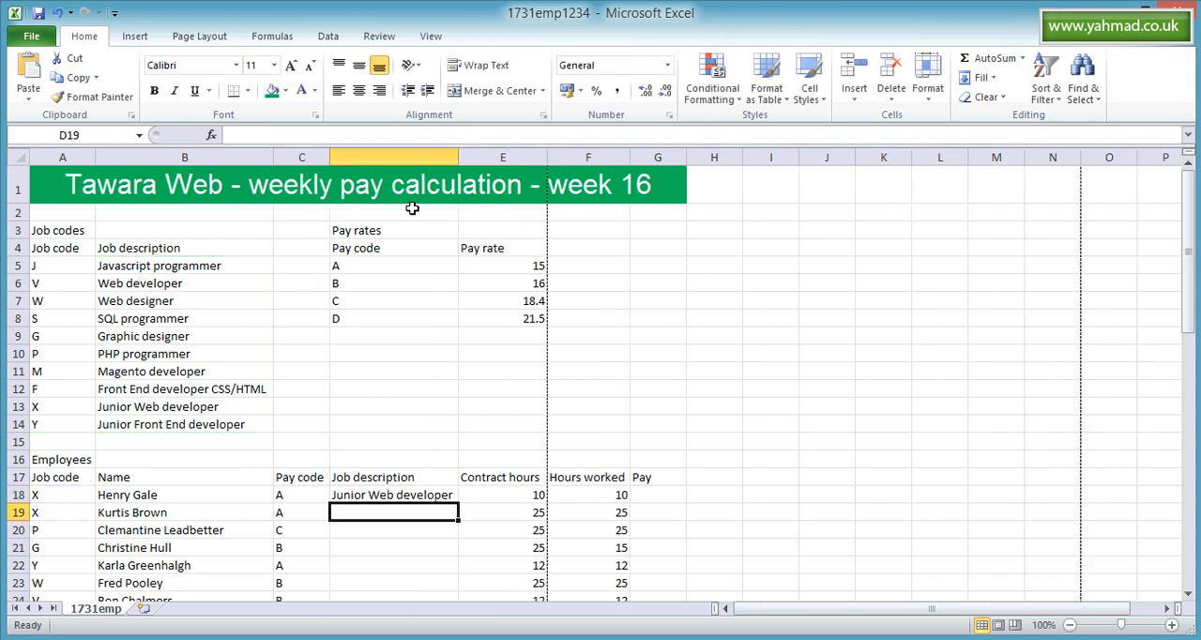
pyautogui.click(413, 457)
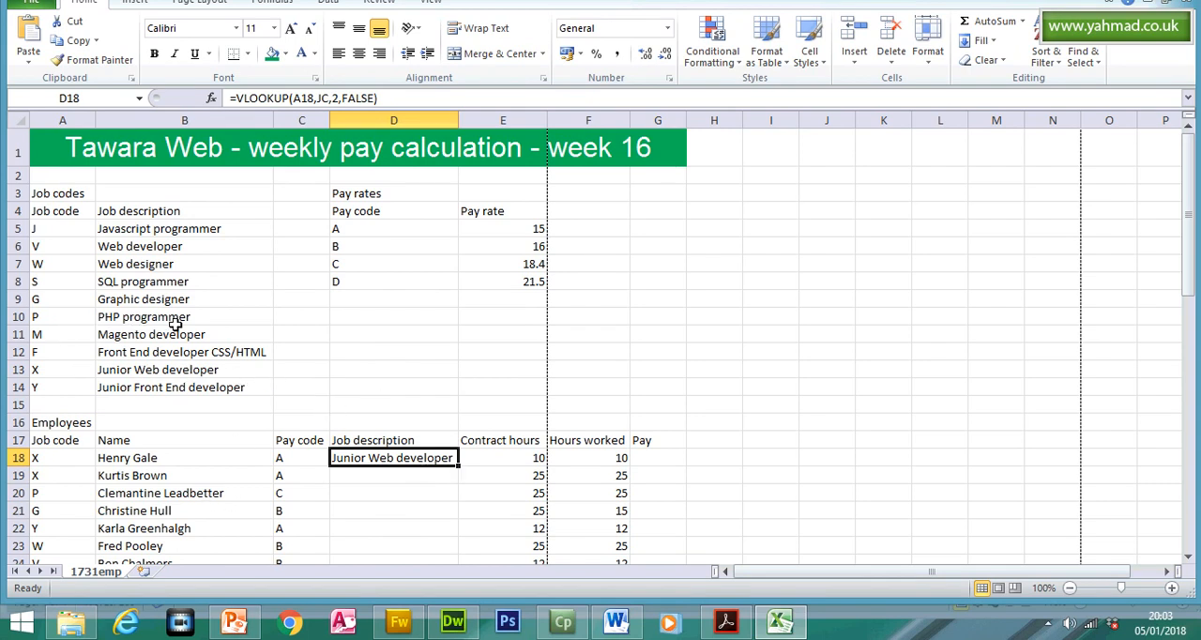
pyautogui.moveTo(457, 463); pyautogui.dragTo(440, 535)
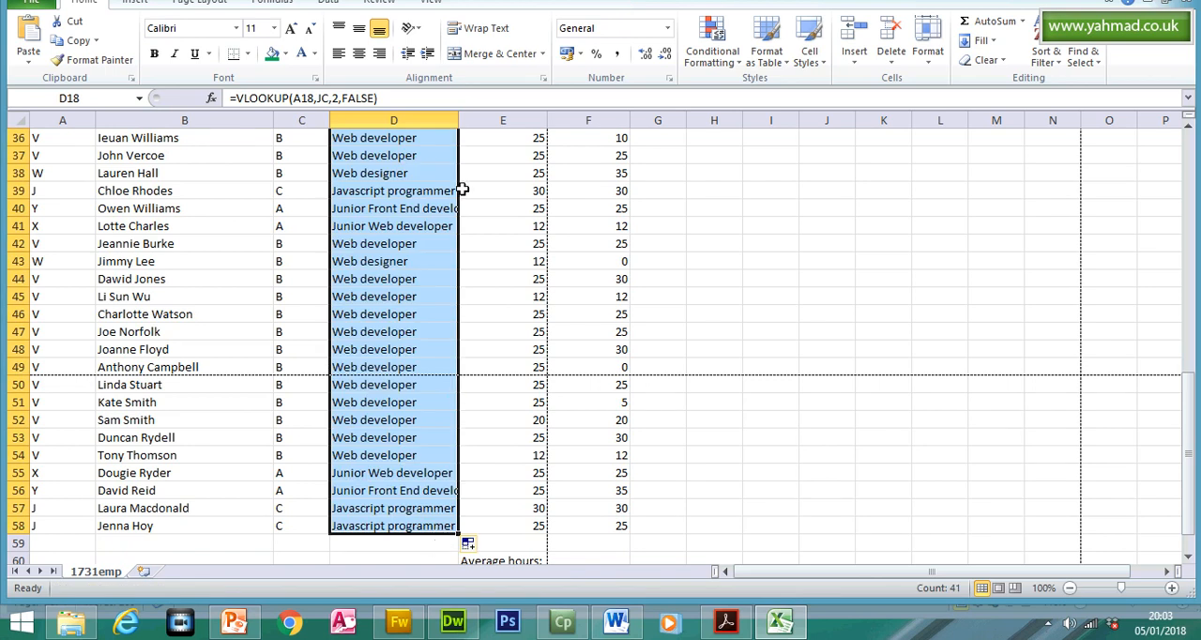
pyautogui.doubleClick(460, 153)
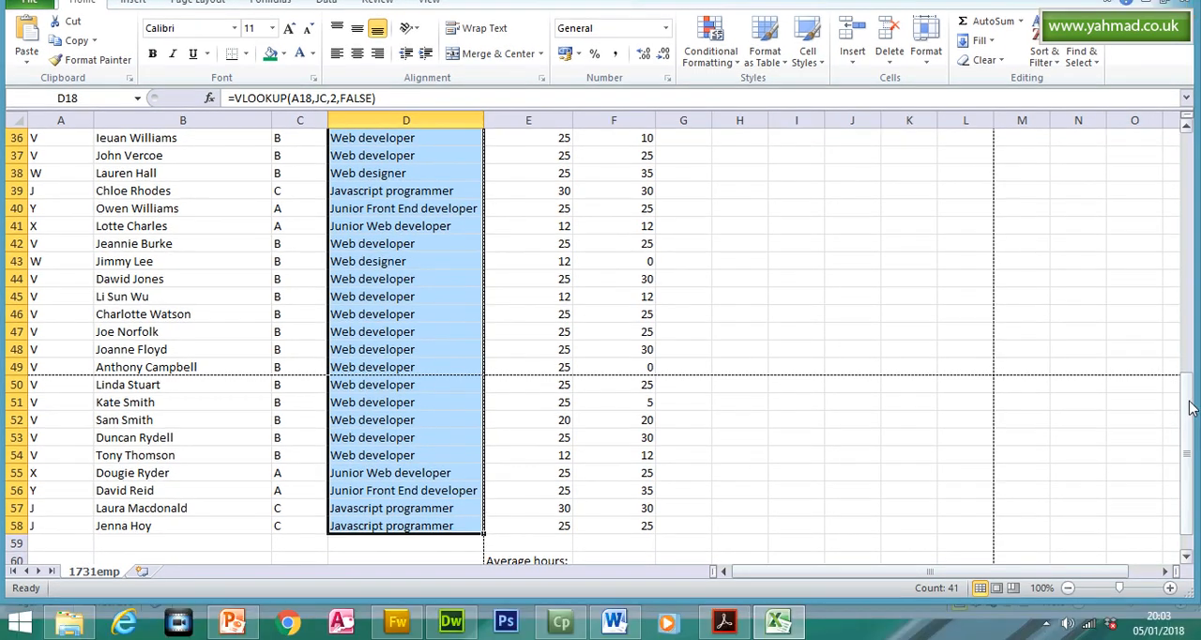
pyautogui.moveTo(1189, 407); pyautogui.dragTo(1190, 201)
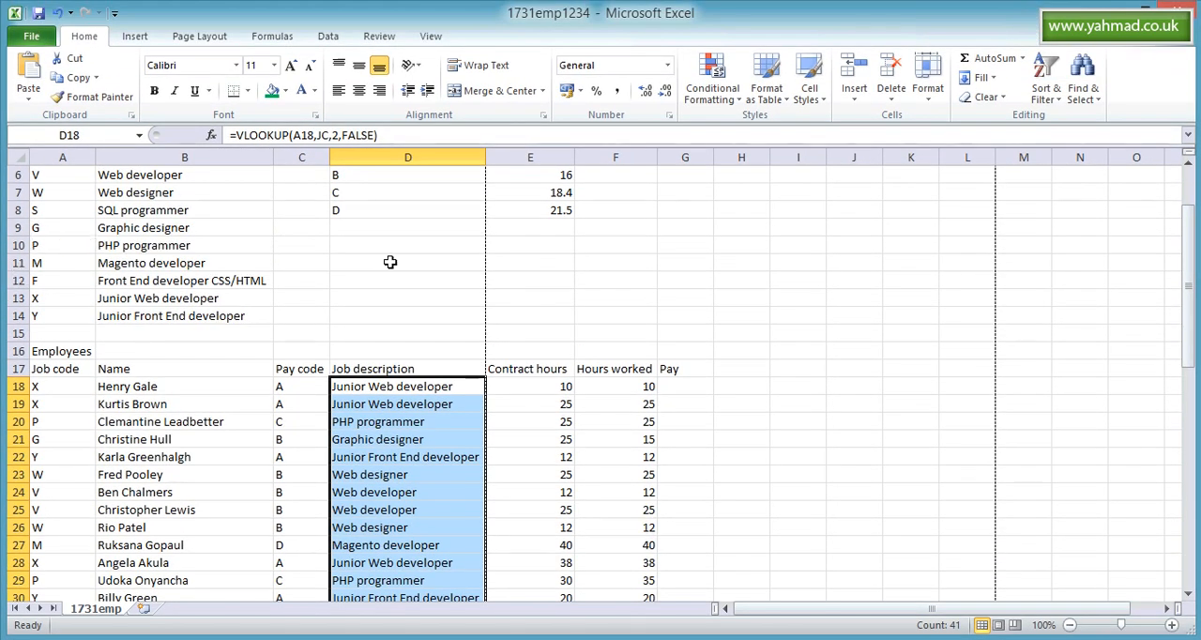
pyautogui.moveTo(1189, 267); pyautogui.dragTo(1187, 261)
# - Check question 14's target cell in the question paper, then return to Excel and widen the Pay column G slightly
pyautogui.click(725, 622)
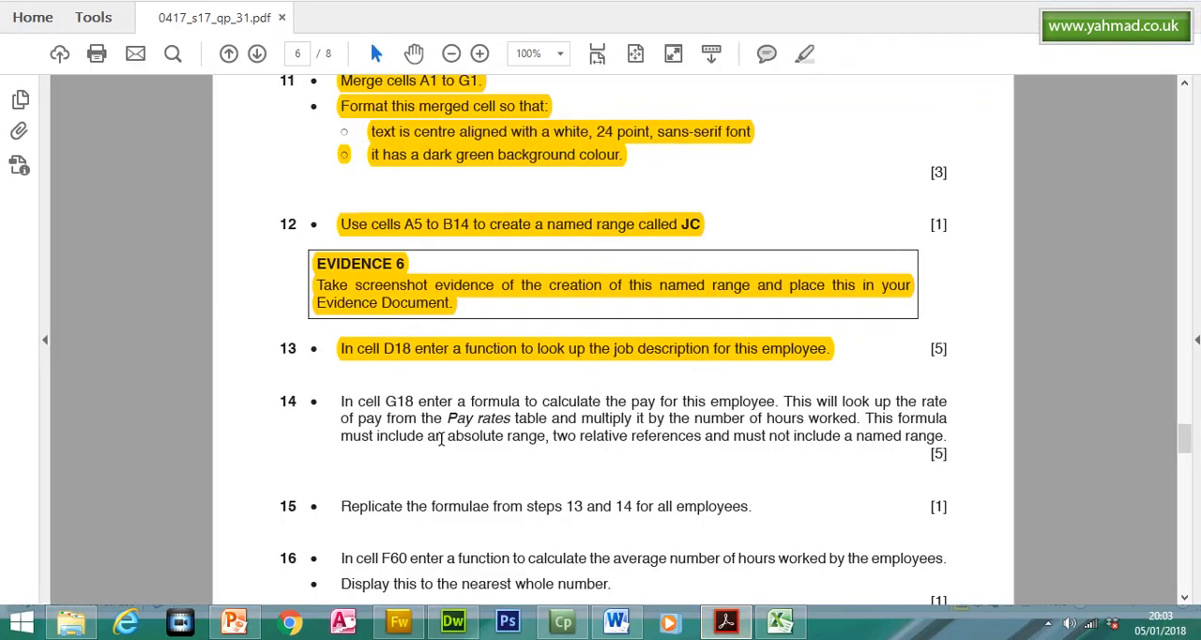
pyautogui.moveTo(335, 400); pyautogui.dragTo(414, 402)
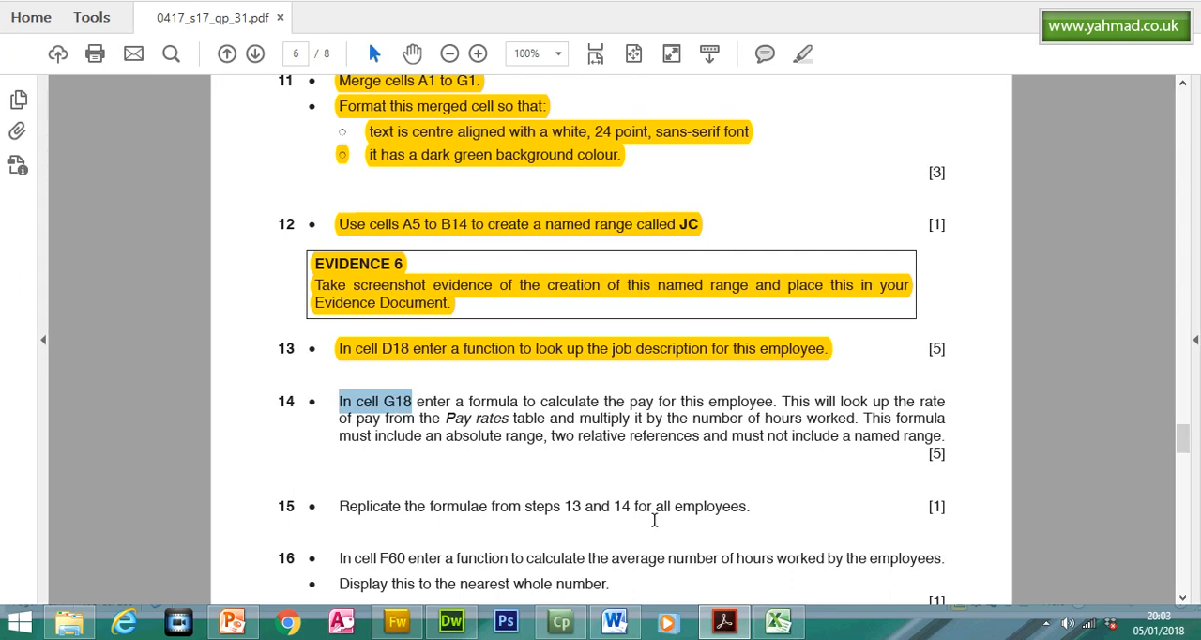
pyautogui.click(713, 624)
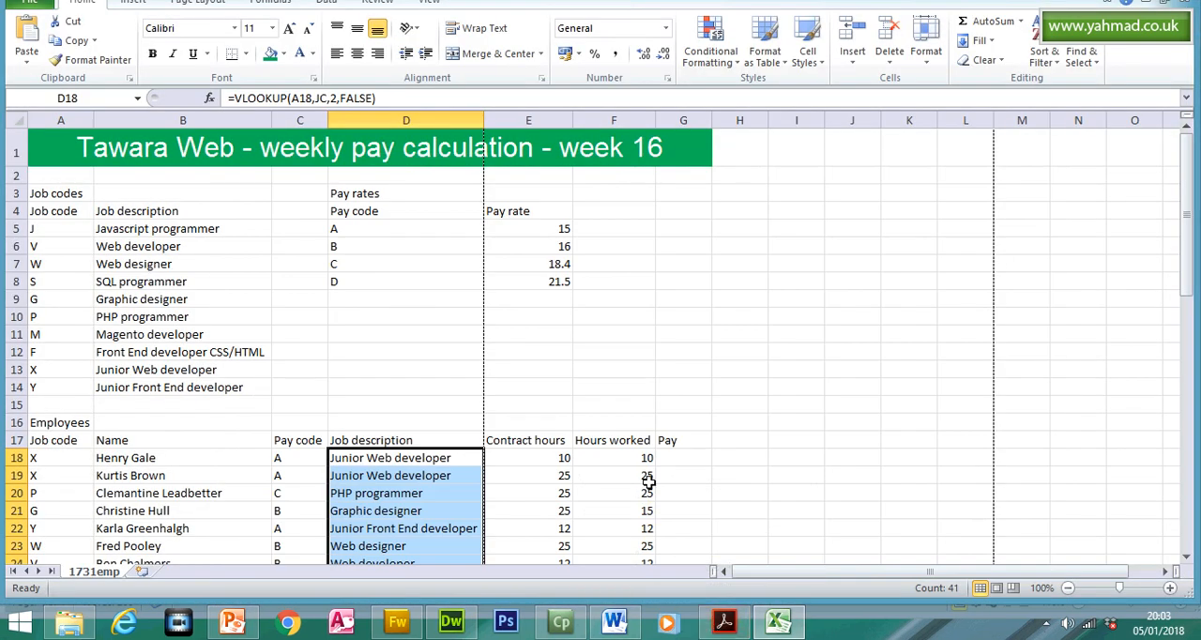
pyautogui.click(686, 459)
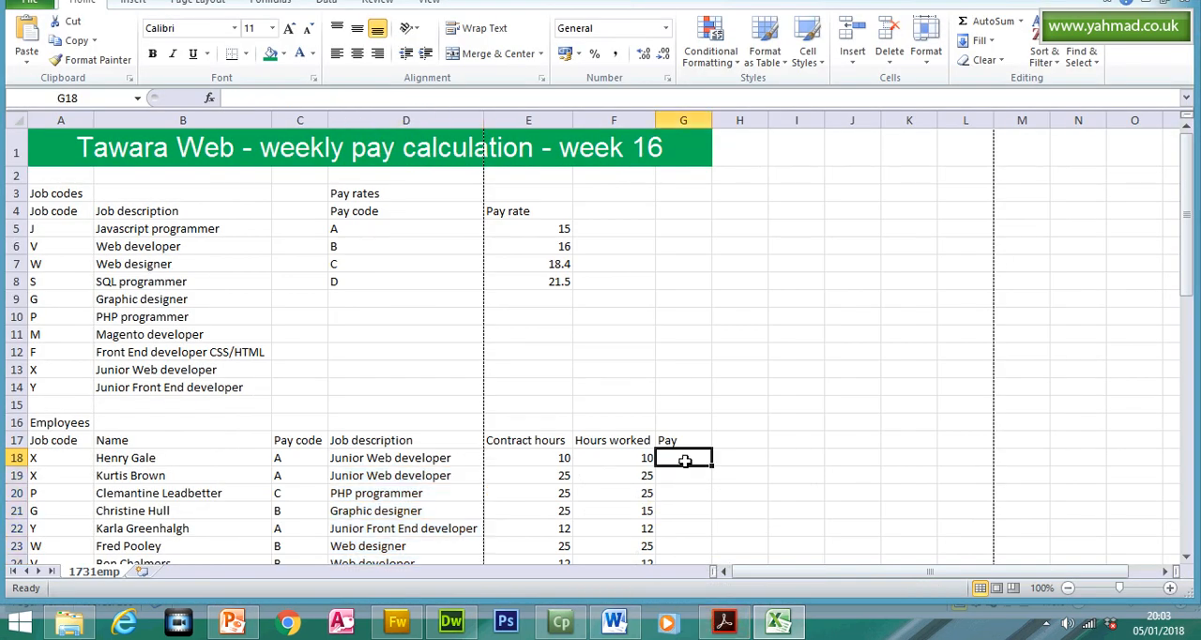
pyautogui.moveTo(711, 159); pyautogui.dragTo(728, 160)
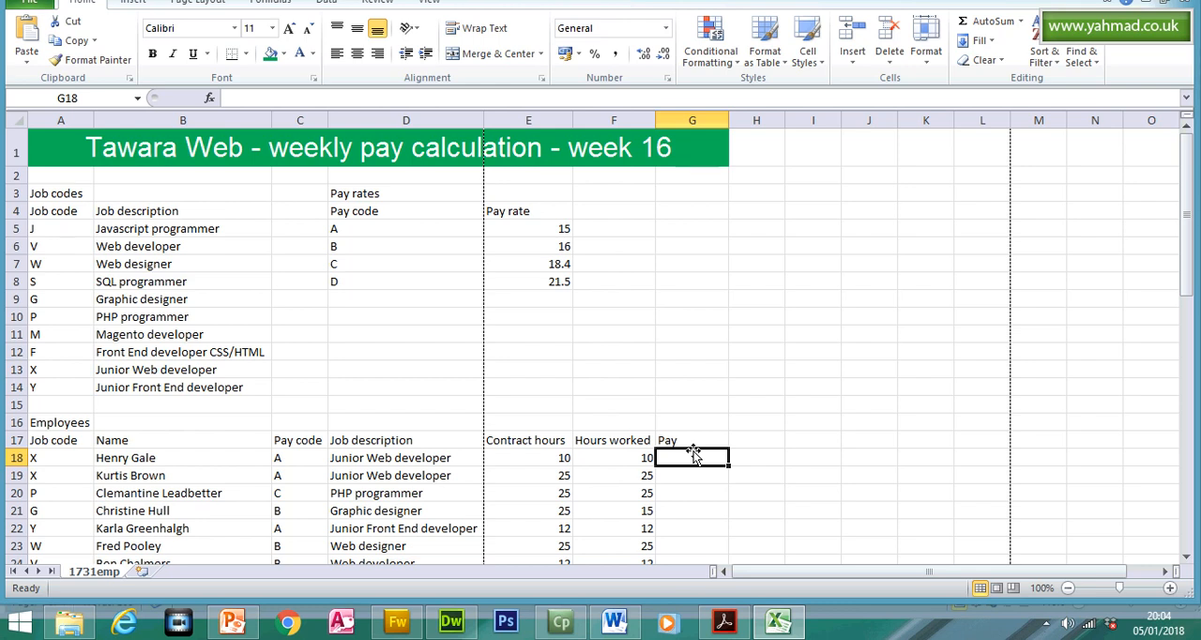
# - Read question 14's pay rate lookup instruction in the question paper and examine the Pay rates table in Excel
pyautogui.click(736, 630)
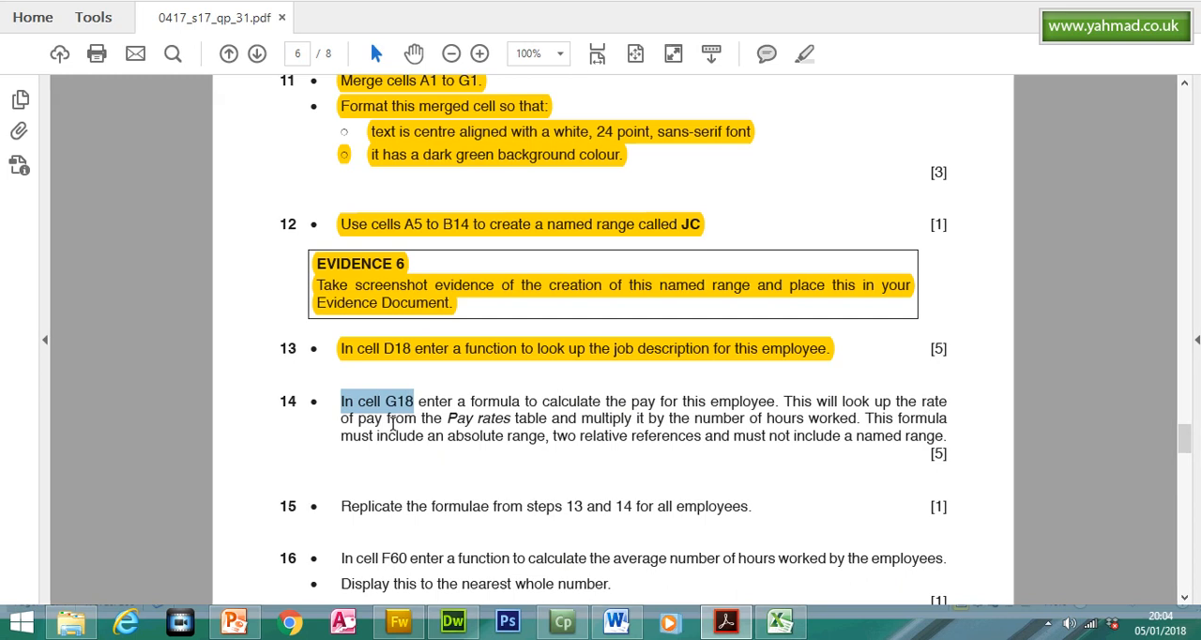
pyautogui.moveTo(543, 418); pyautogui.dragTo(783, 403)
pyautogui.click(724, 621)
pyautogui.click(365, 195)
pyautogui.moveTo(367, 233); pyautogui.dragTo(557, 316)
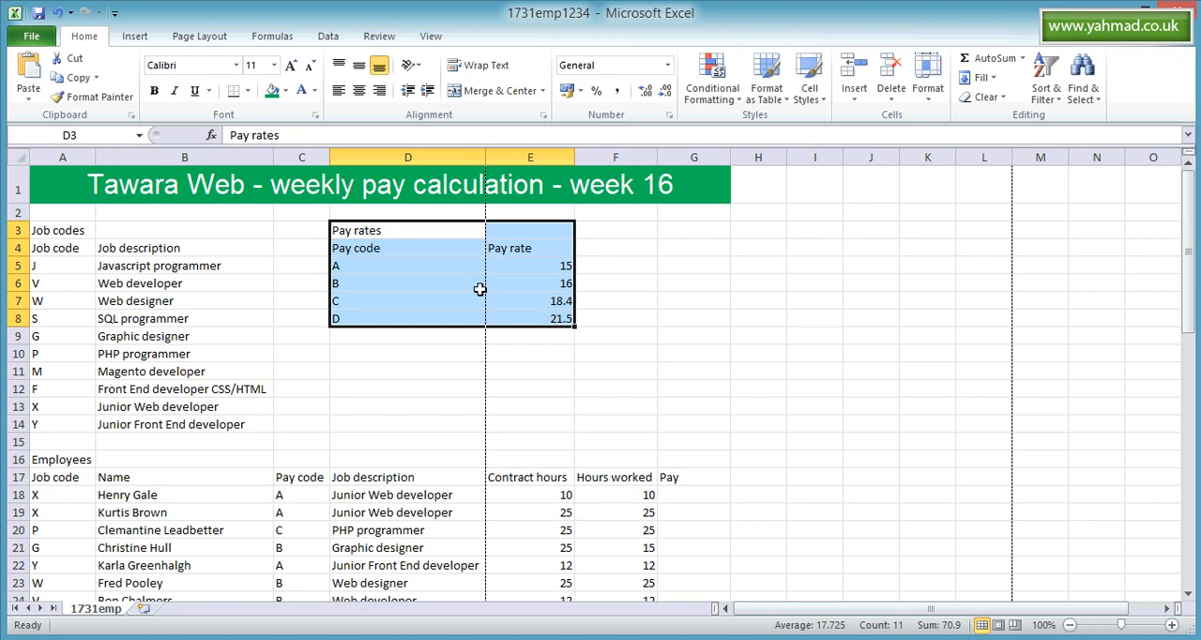
# - Compare the pay codes in the Pay rates table with the employees' Pay code column, and select cell G18
pyautogui.moveTo(340, 269); pyautogui.dragTo(351, 312)
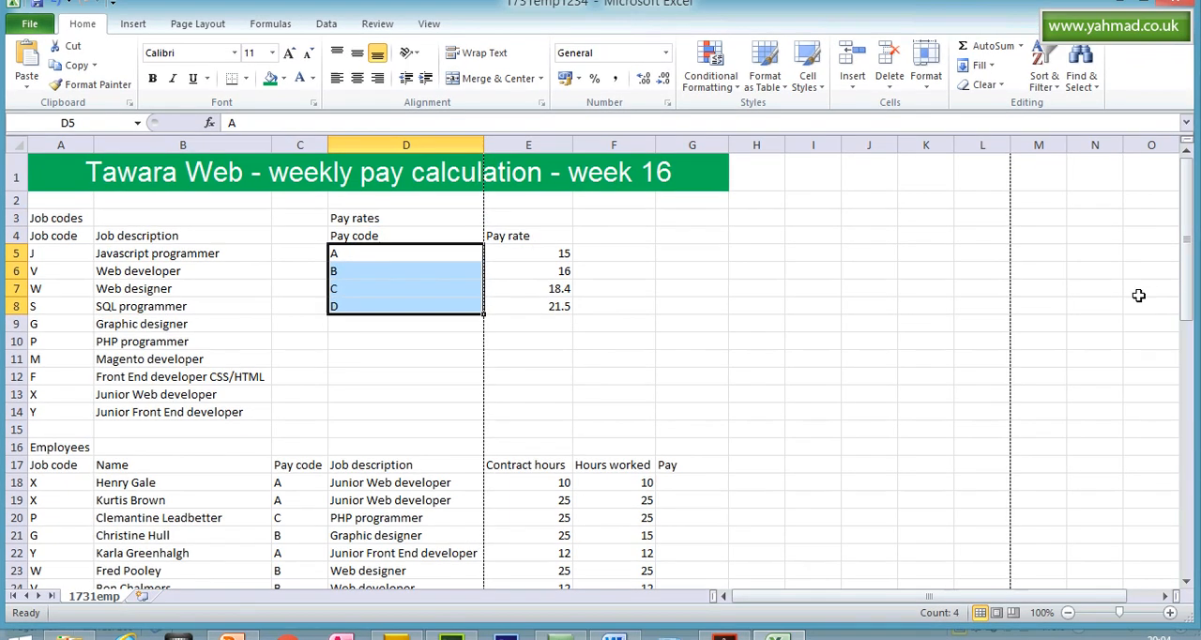
pyautogui.moveTo(1189, 301); pyautogui.dragTo(1189, 333)
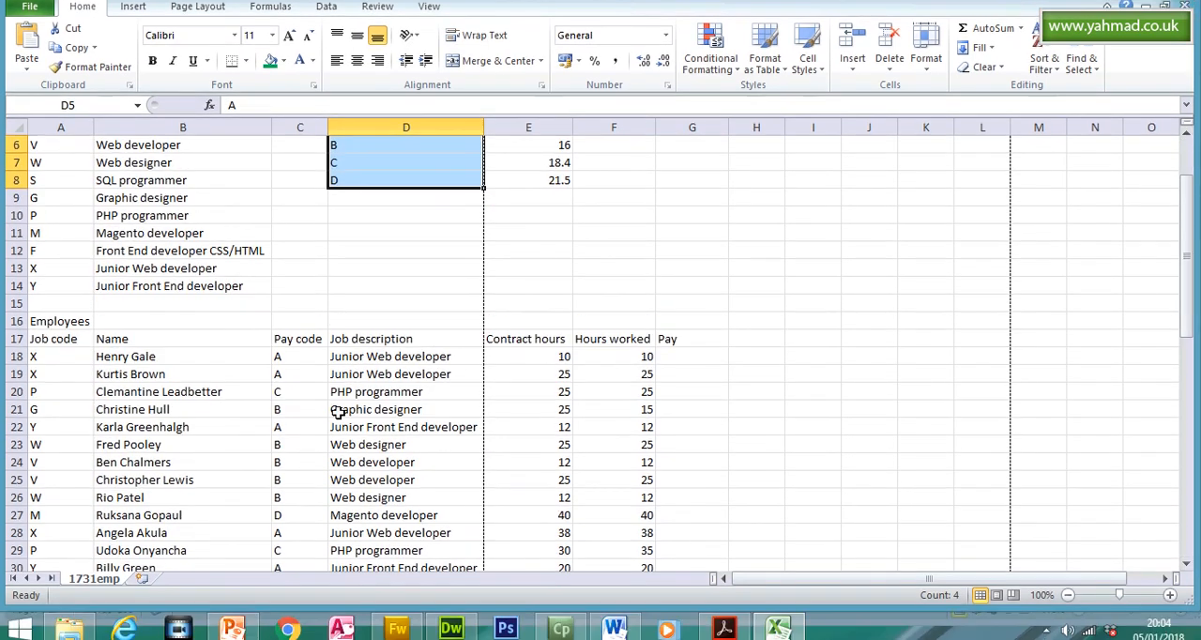
pyautogui.moveTo(283, 363); pyautogui.dragTo(295, 525)
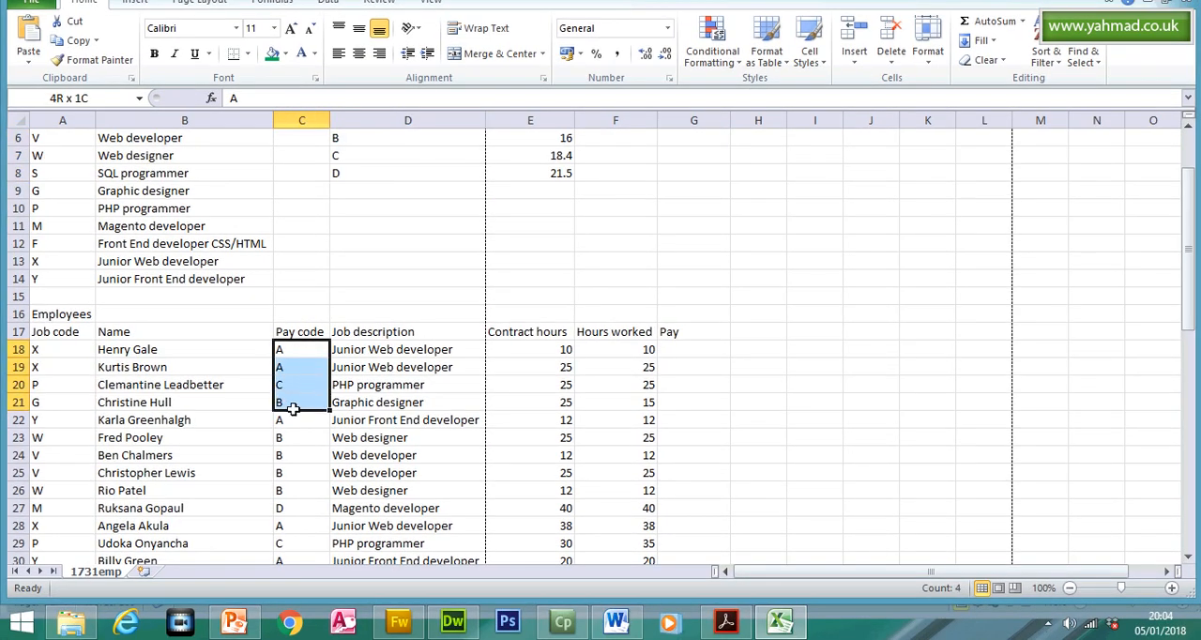
pyautogui.moveTo(1189, 405); pyautogui.dragTo(1191, 265)
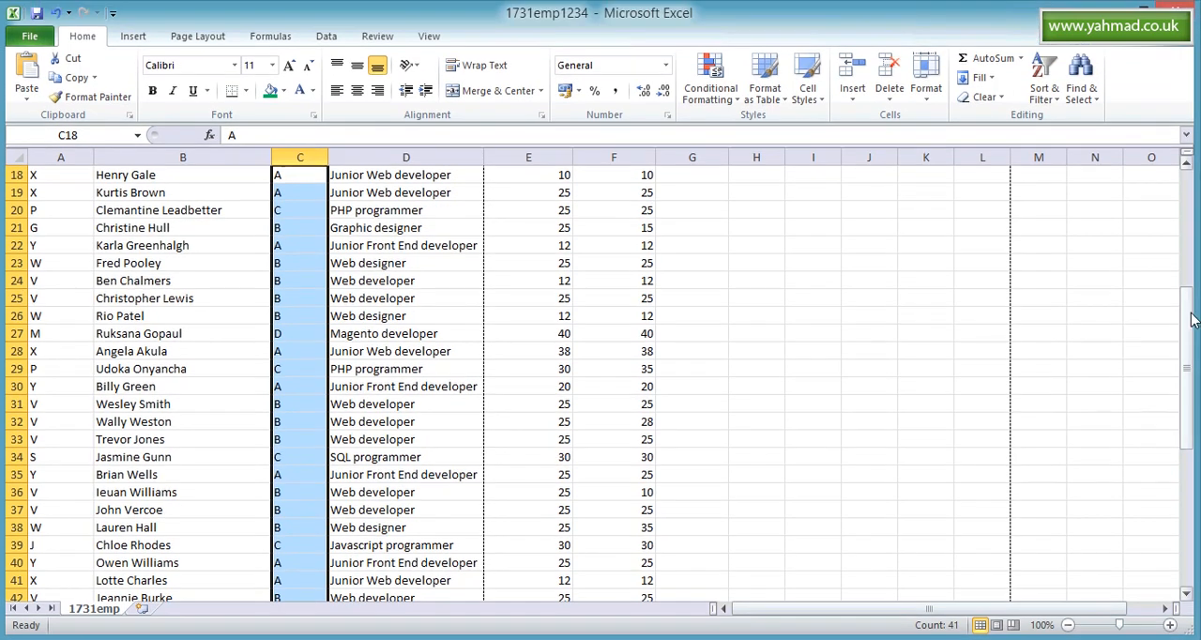
pyautogui.moveTo(1189, 257); pyautogui.dragTo(1189, 199)
pyautogui.click(709, 459)
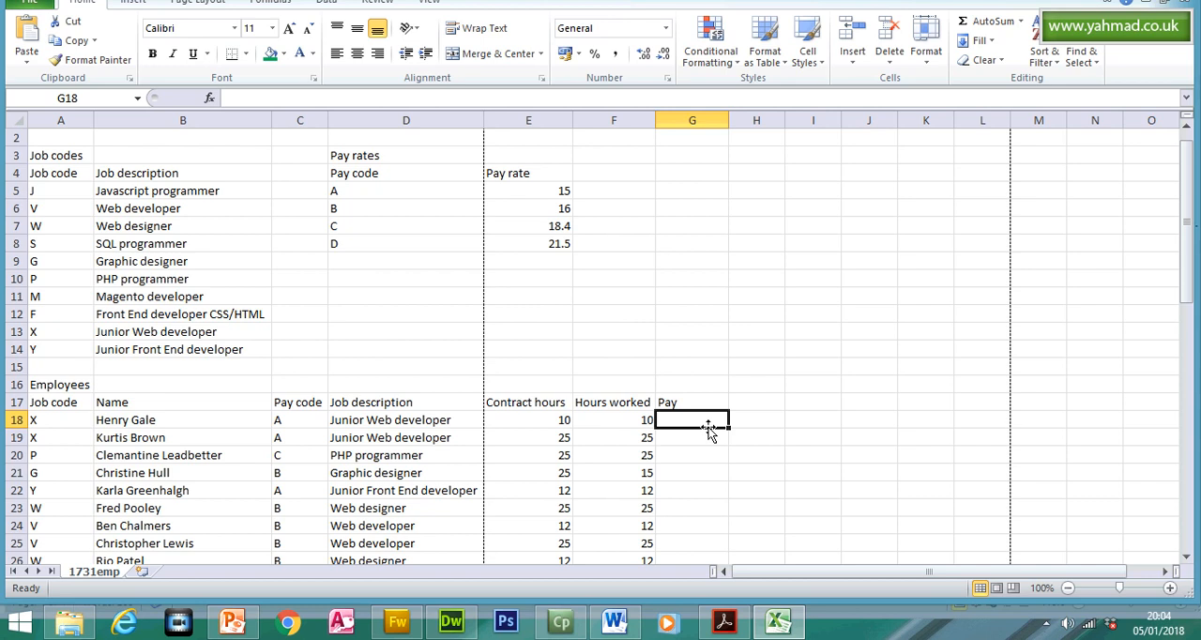
# - Examine question 14's remaining requirements on hours worked, absolute range, relative references and named range in the question paper
pyautogui.click(726, 621)
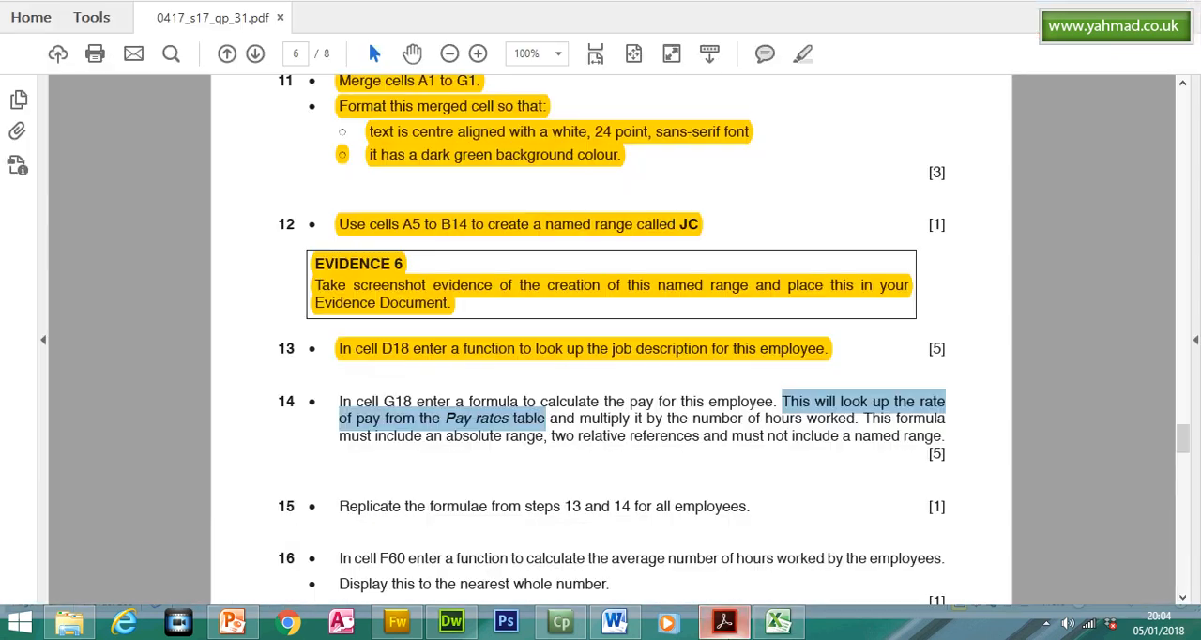
pyautogui.click(556, 424)
pyautogui.moveTo(556, 420); pyautogui.dragTo(851, 422)
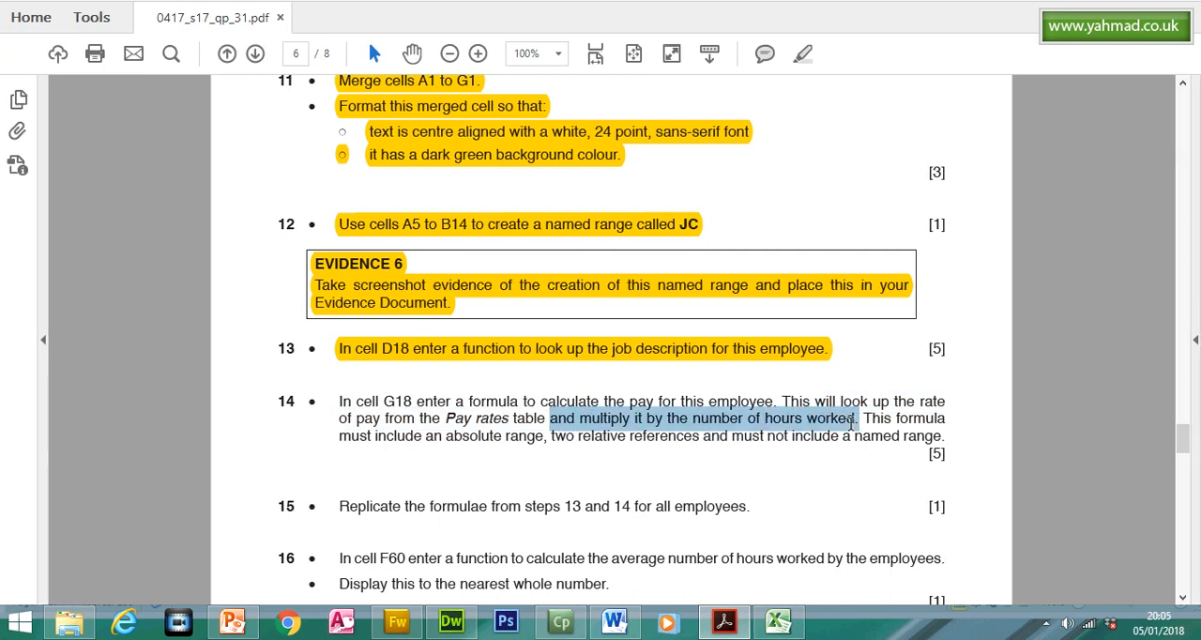
pyautogui.click(735, 628)
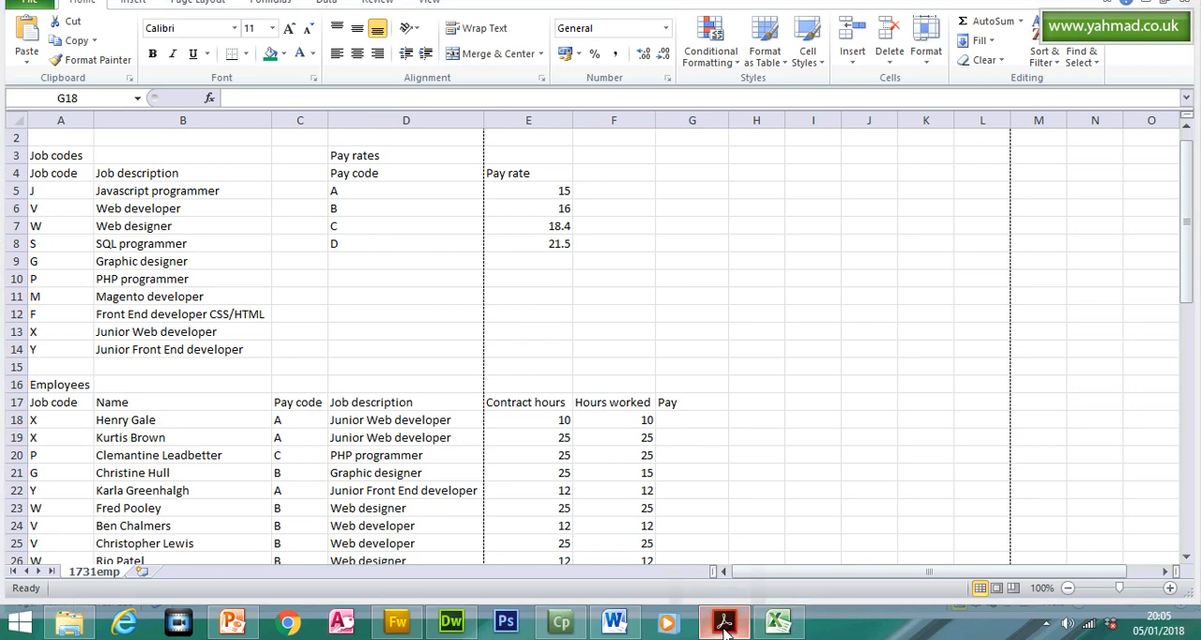
pyautogui.click(724, 625)
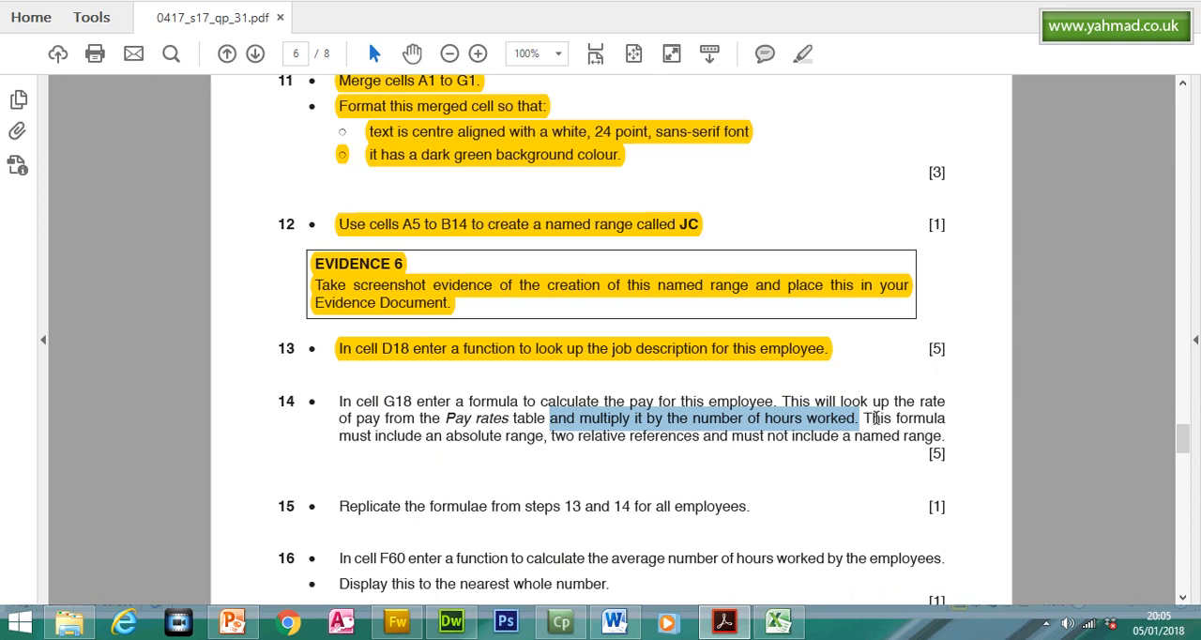
pyautogui.moveTo(863, 420); pyautogui.dragTo(943, 419)
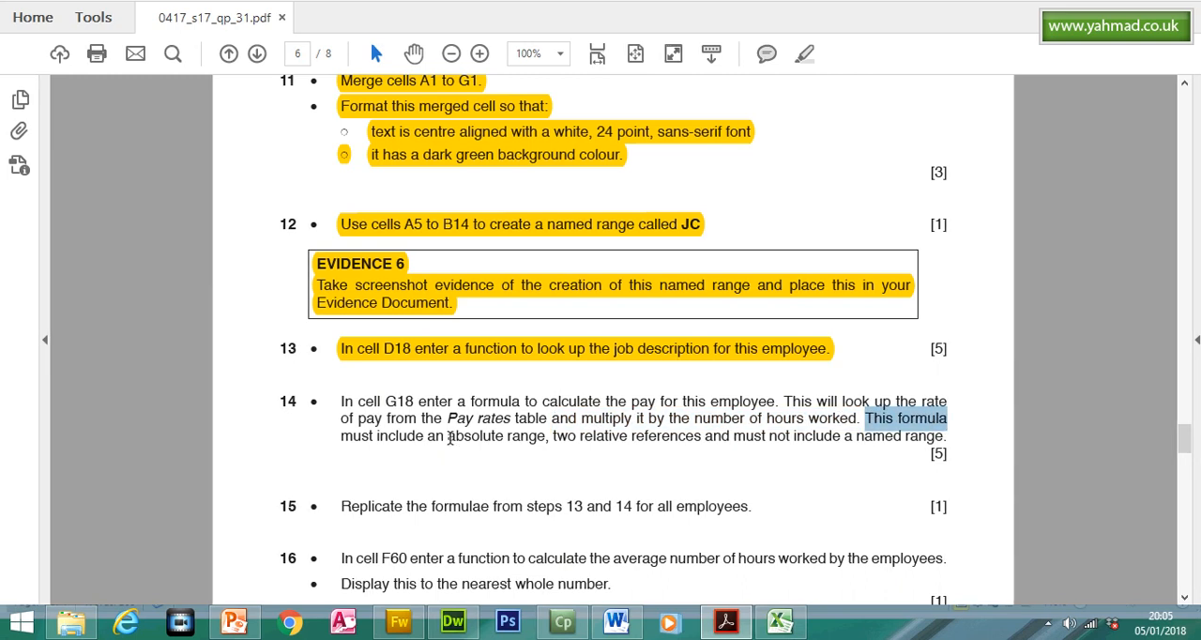
pyautogui.moveTo(447, 437); pyautogui.dragTo(700, 438)
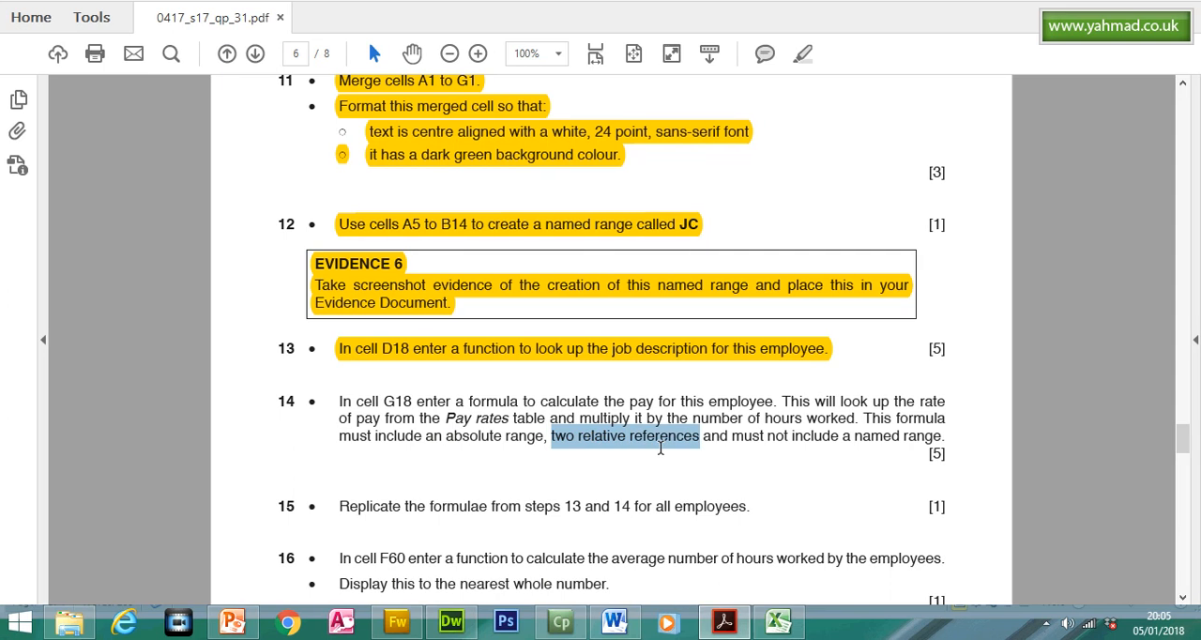
pyautogui.moveTo(858, 437); pyautogui.dragTo(906, 437)
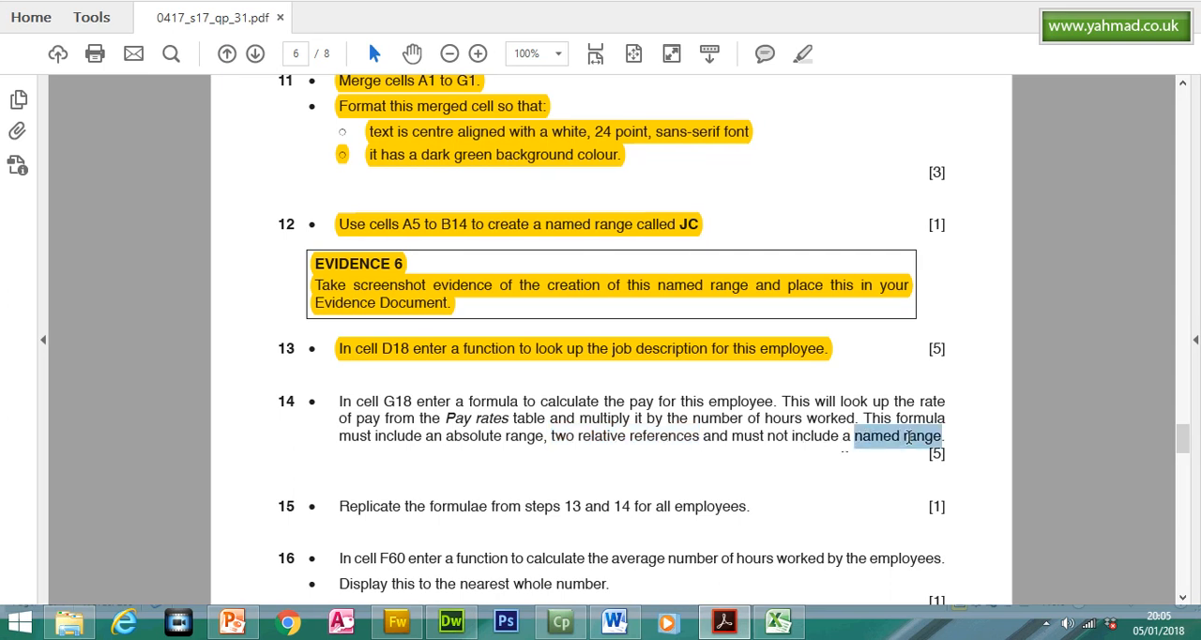
# - Return to Excel and start a VLOOKUP in cell G18 with C18 as the lookup value
pyautogui.click(779, 622)
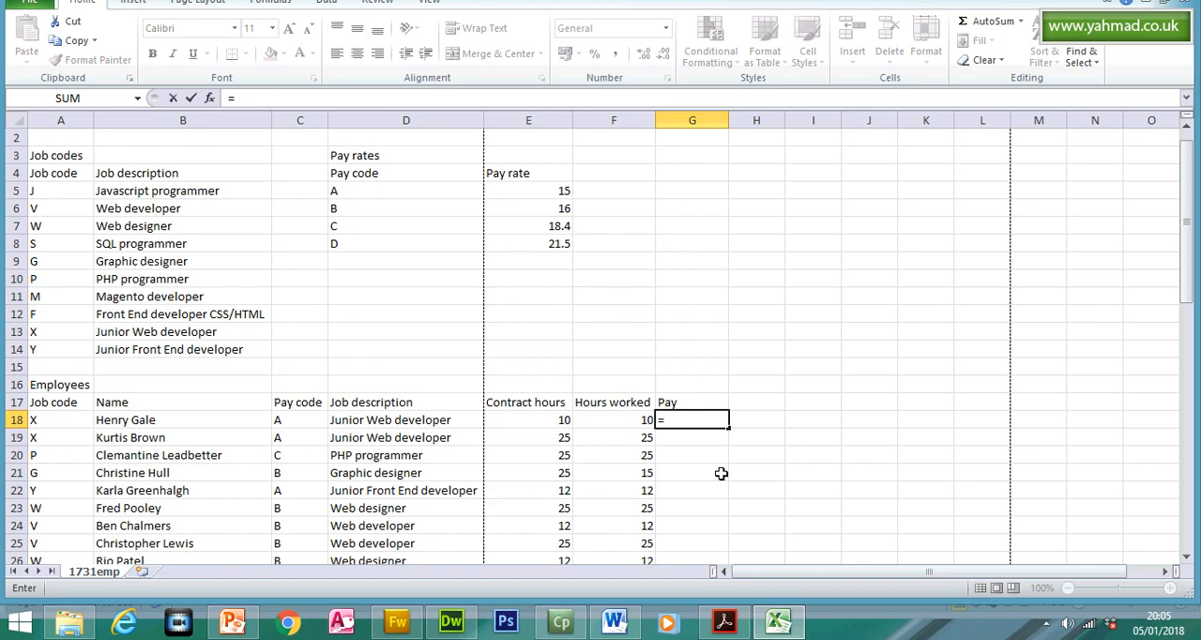
pyautogui.write('vloo')
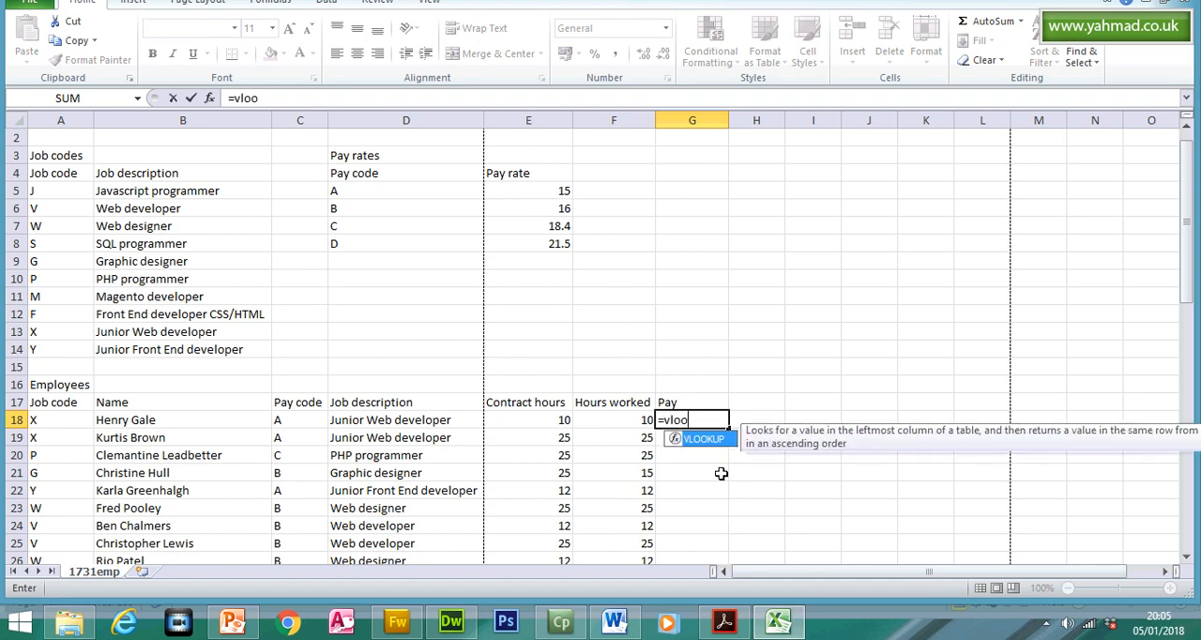
pyautogui.write('k')
pyautogui.press('Tab')
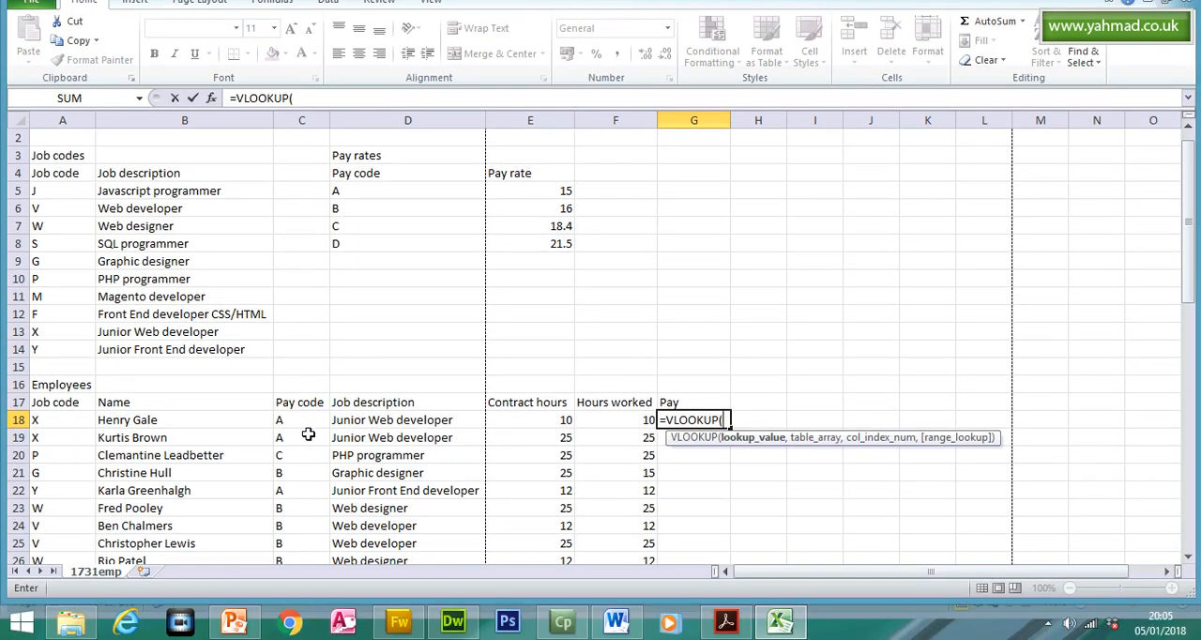
pyautogui.click(304, 421)
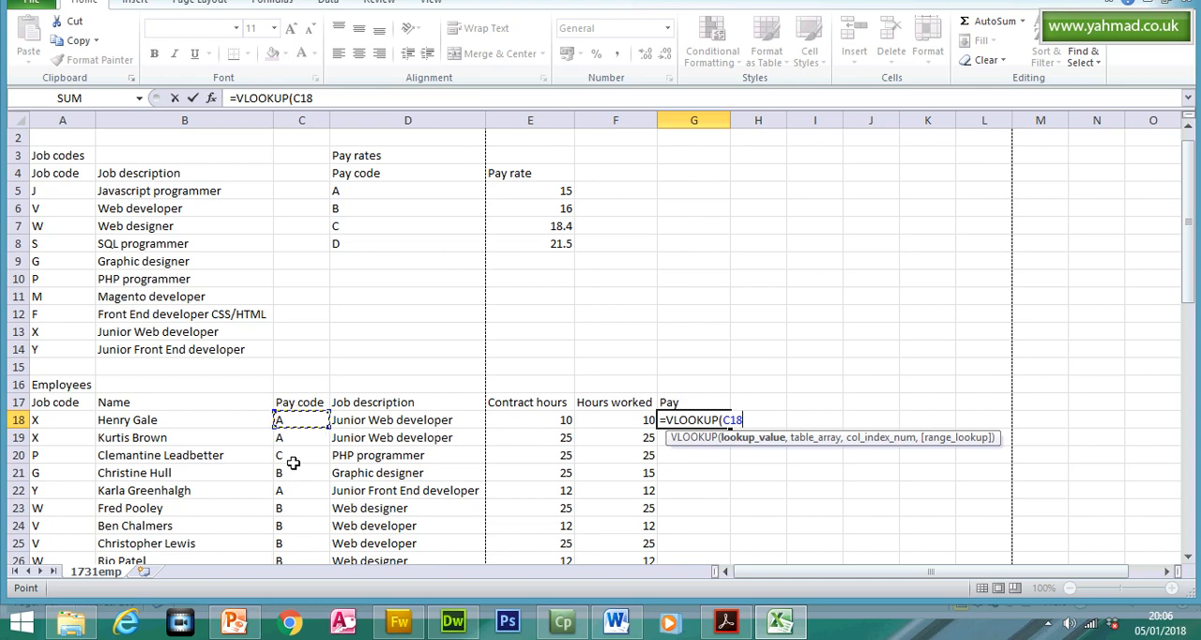
pyautogui.write(',')
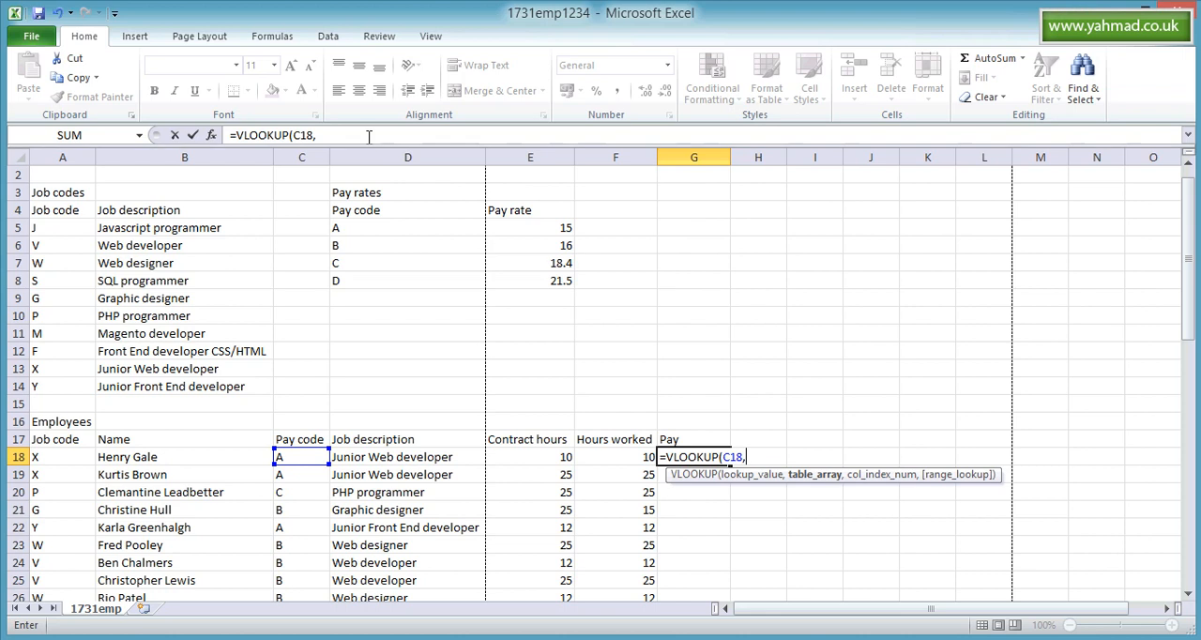
# - Set the VLOOKUP's table array in G18 to the Pay rates table as the absolute range $D$5:$E$8
pyautogui.click(362, 98)
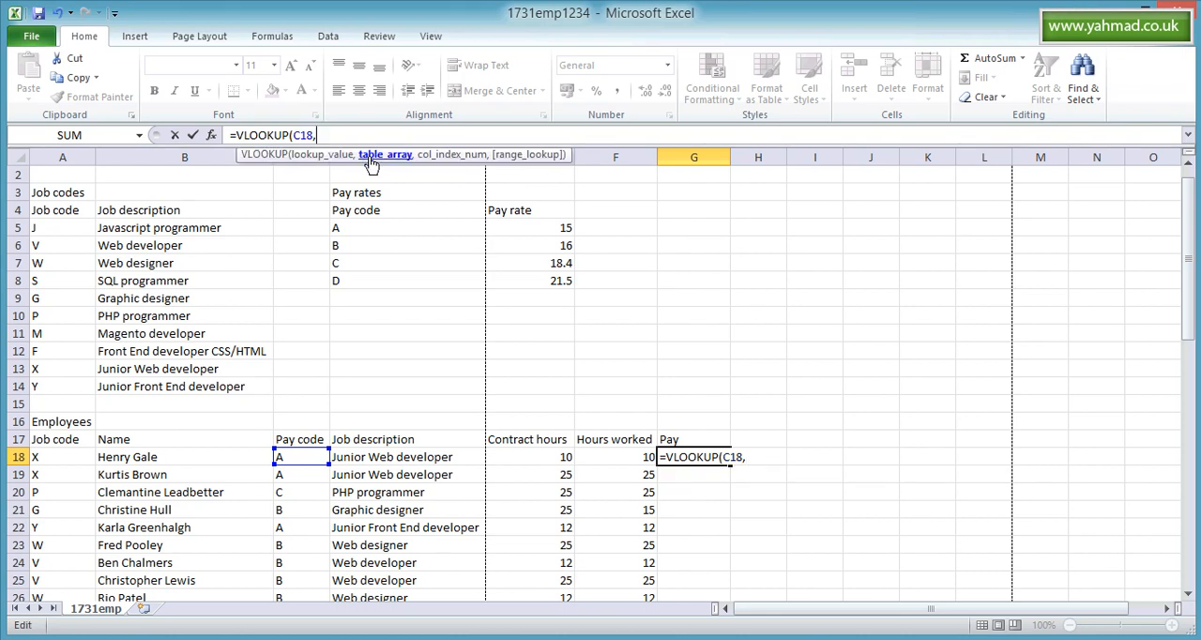
pyautogui.moveTo(360, 230); pyautogui.dragTo(540, 274)
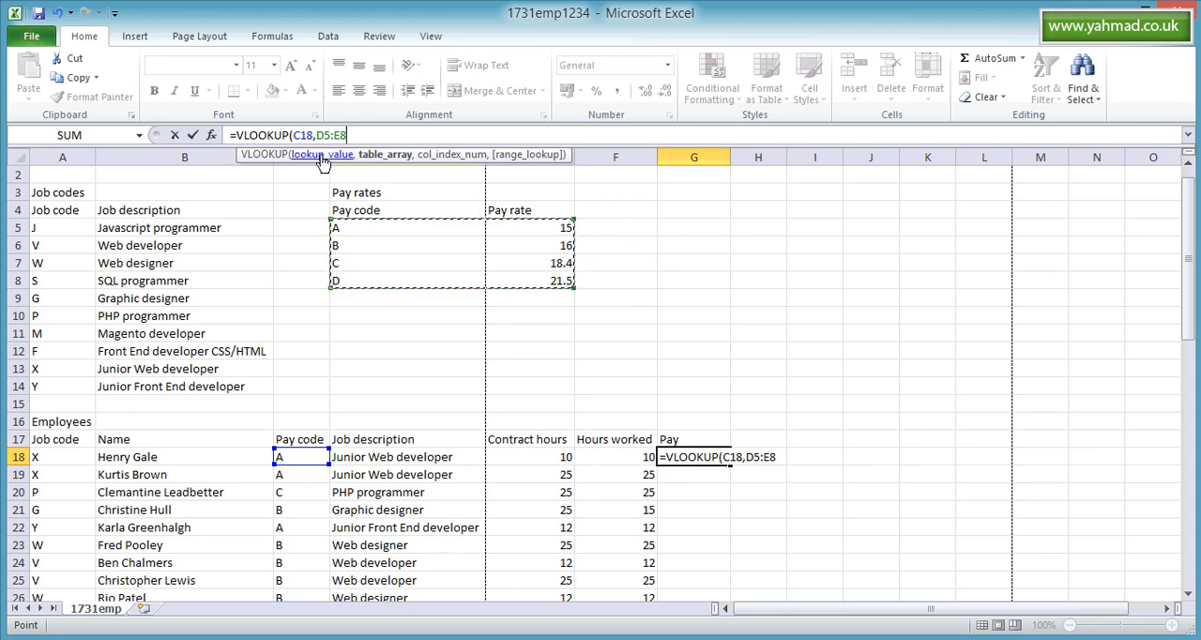
pyautogui.click(318, 135)
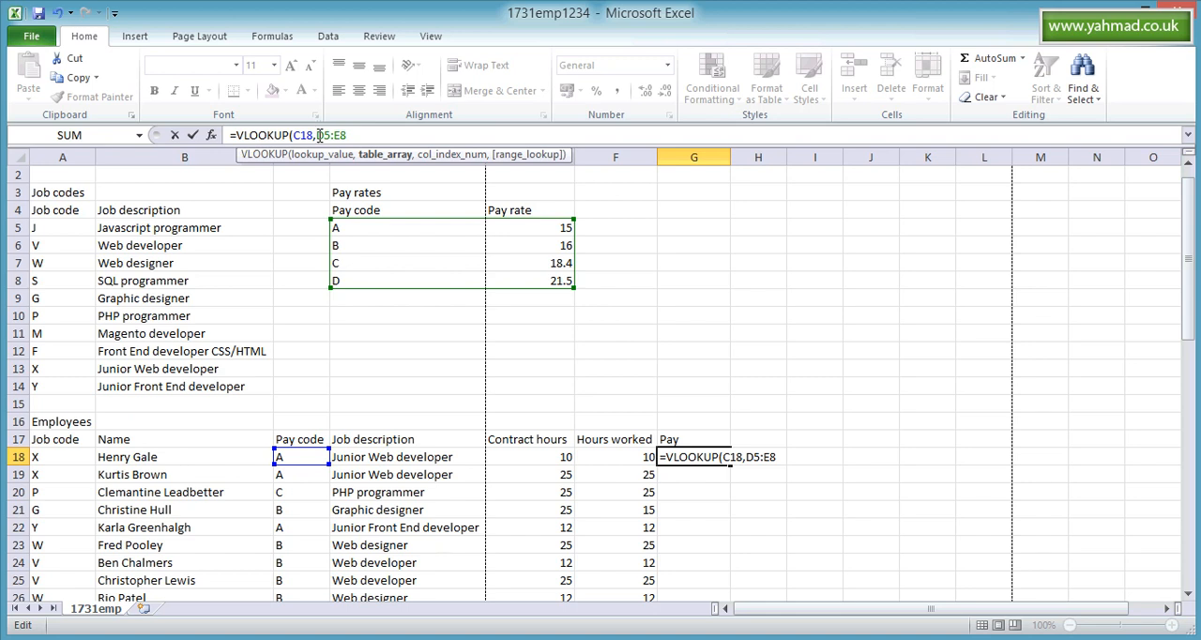
pyautogui.press('super+p')
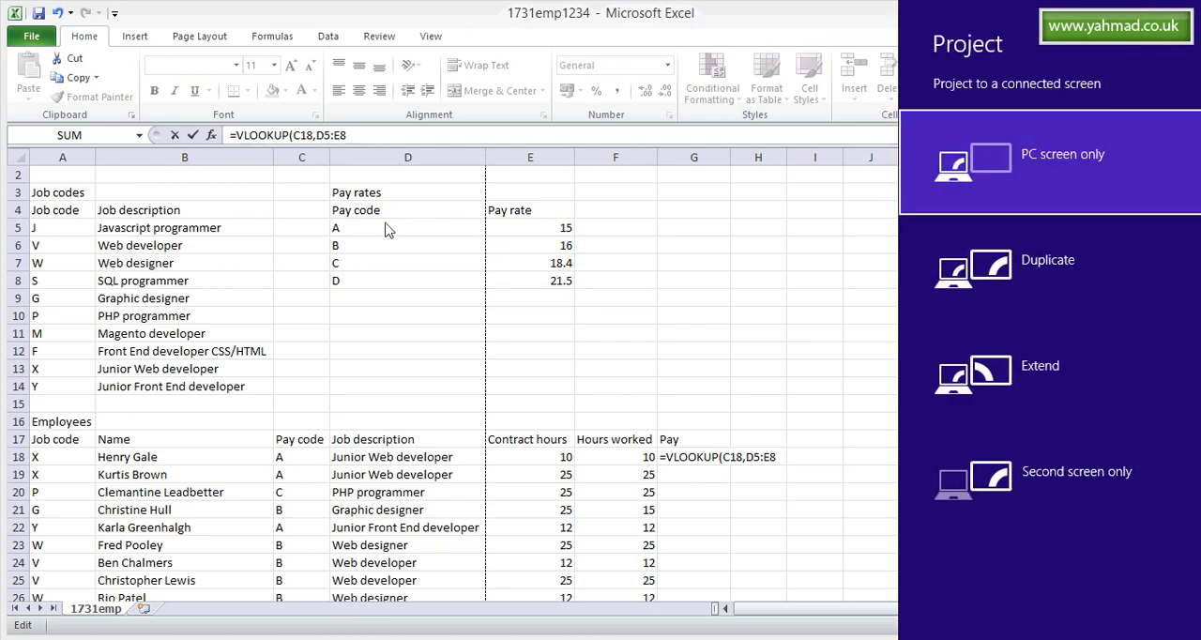
pyautogui.press('Escape')
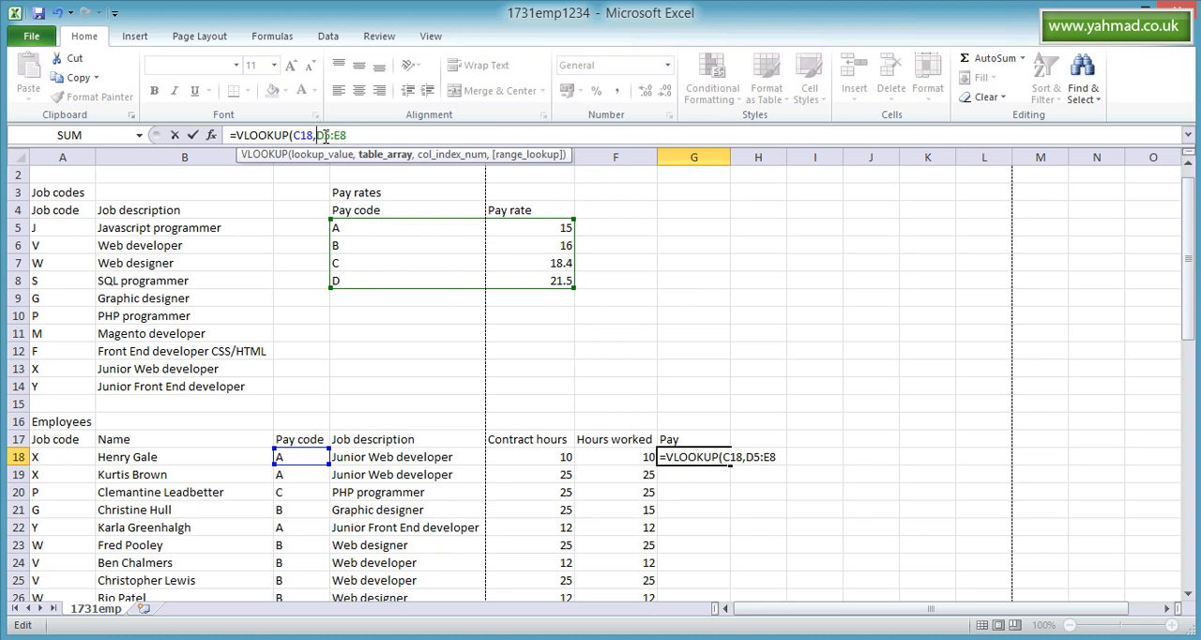
pyautogui.write('$D$')
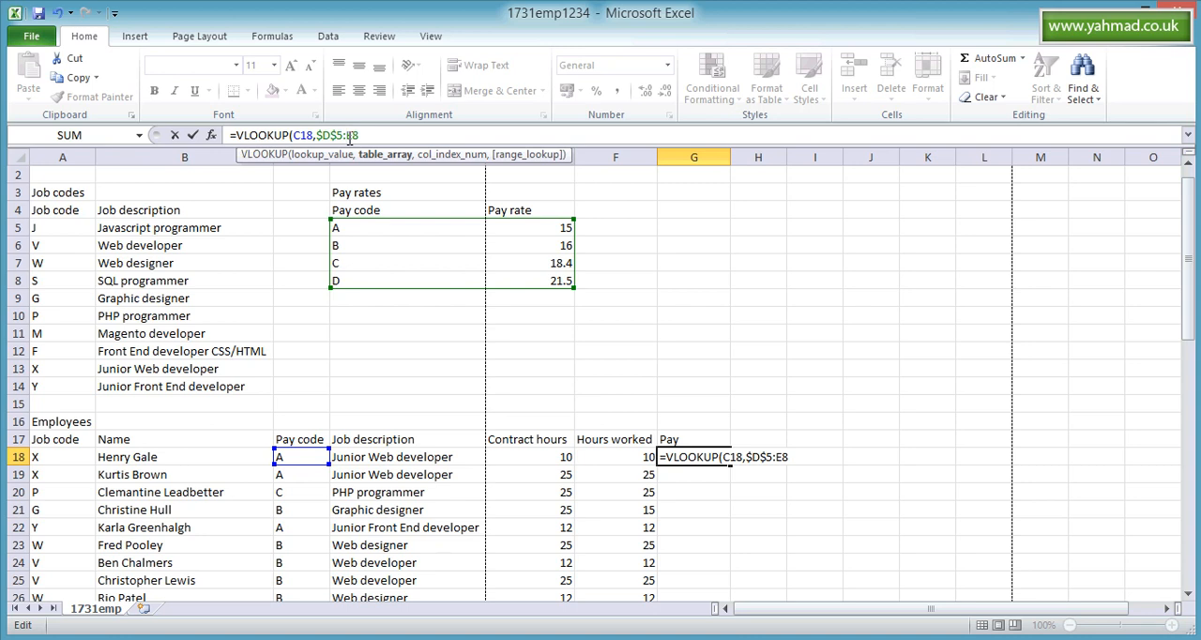
pyautogui.write('$E$')
pyautogui.click(361, 136)
pyautogui.write('$')
# - Complete the VLOOKUP in G18 with column index 2 and FALSE for an exact match
pyautogui.write(',')
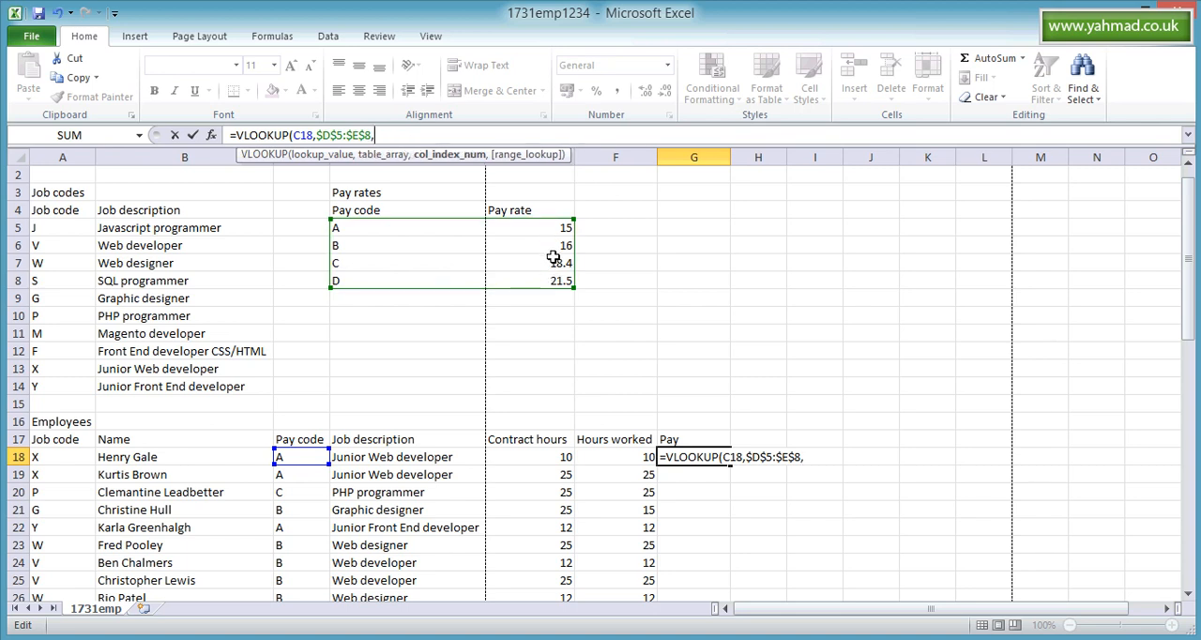
pyautogui.write('2,')
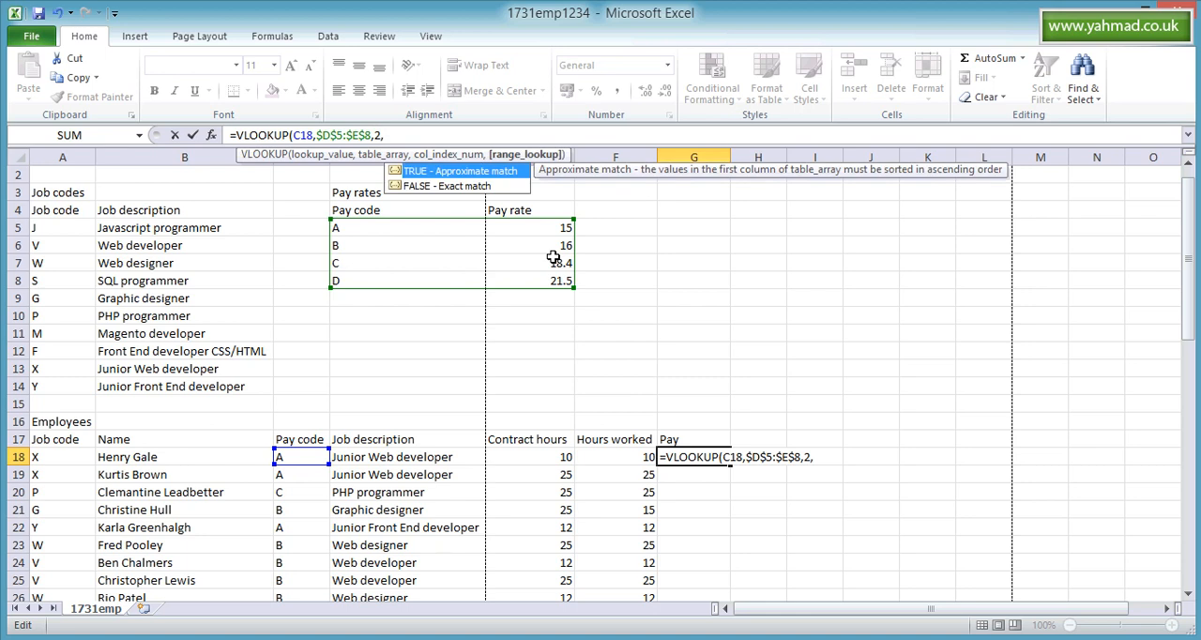
pyautogui.doubleClick(466, 186)
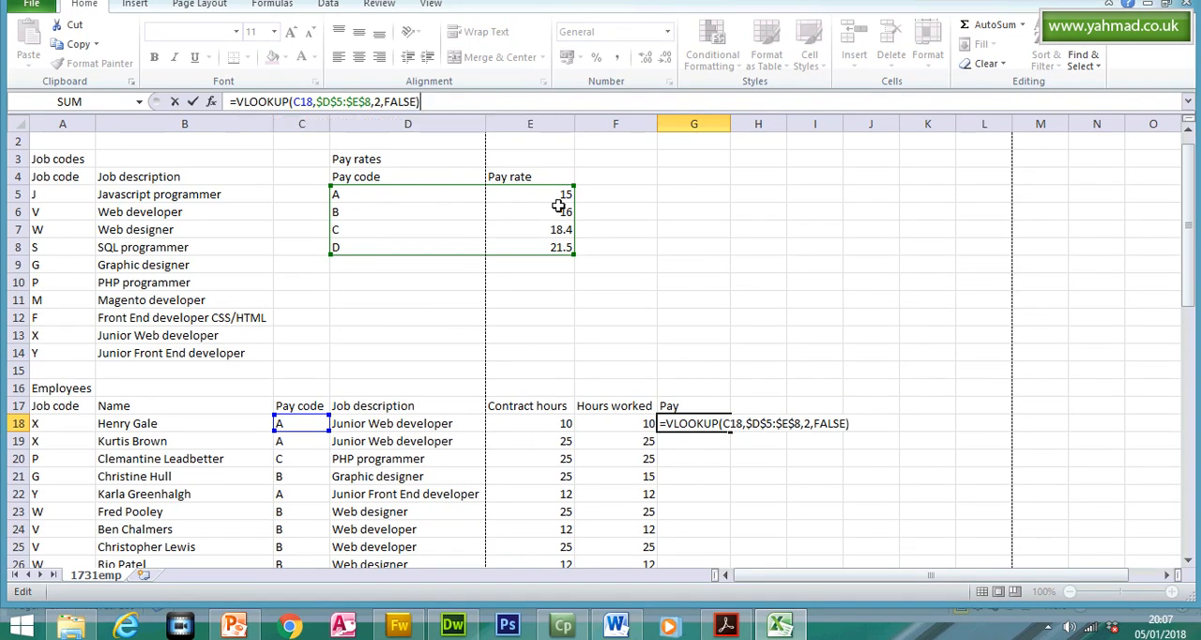
pyautogui.press('Return')
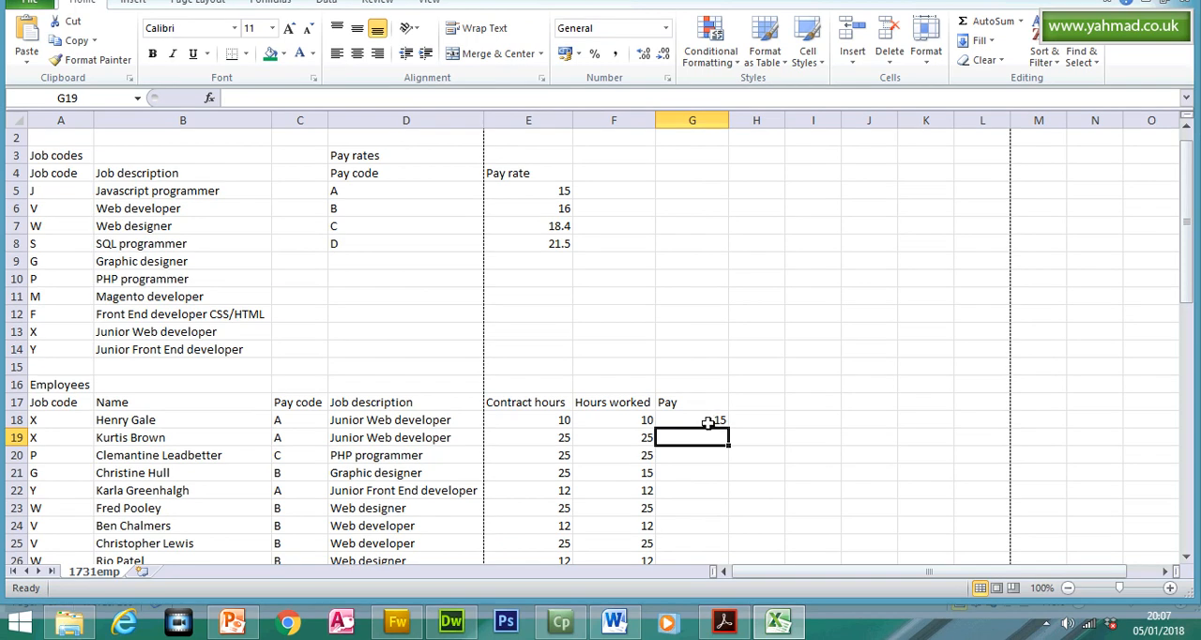
# - Check question 14's multiplication requirement in the question paper and multiply G18's lookup by the hours worked in F18 in Excel
pyautogui.click(710, 422)
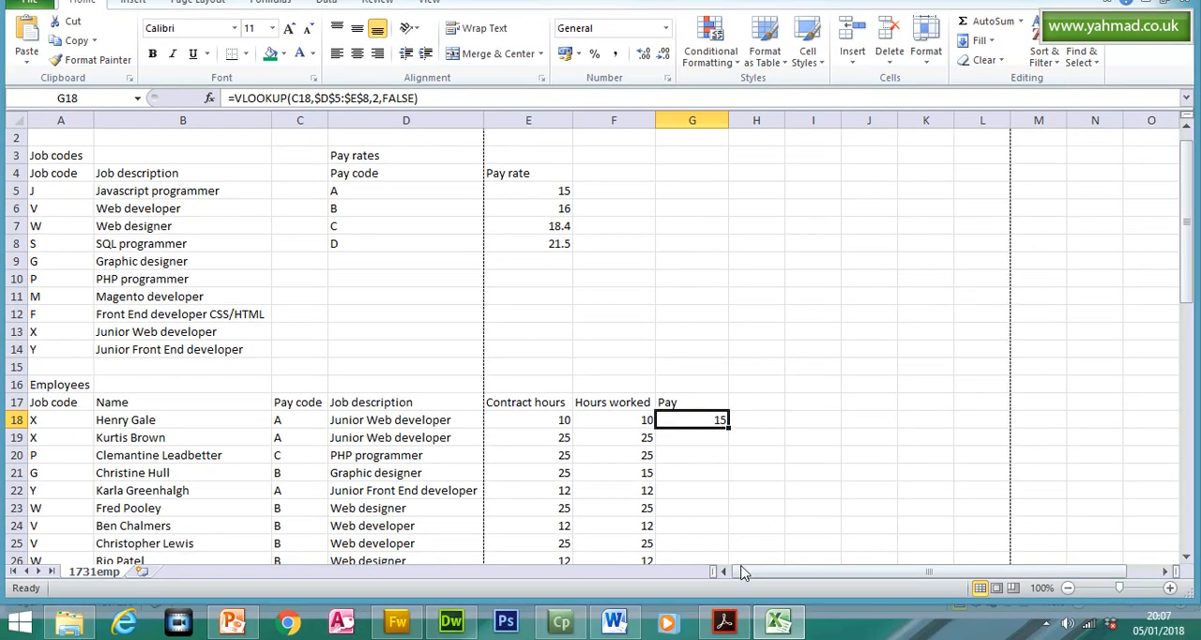
pyautogui.click(728, 625)
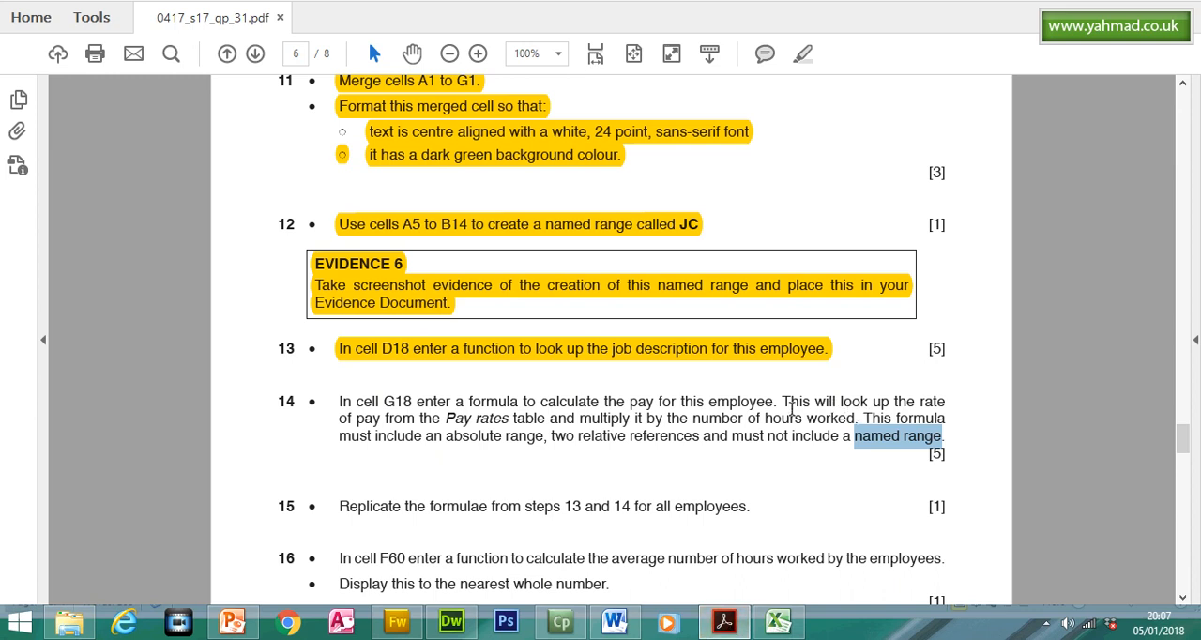
pyautogui.moveTo(579, 418); pyautogui.dragTo(856, 418)
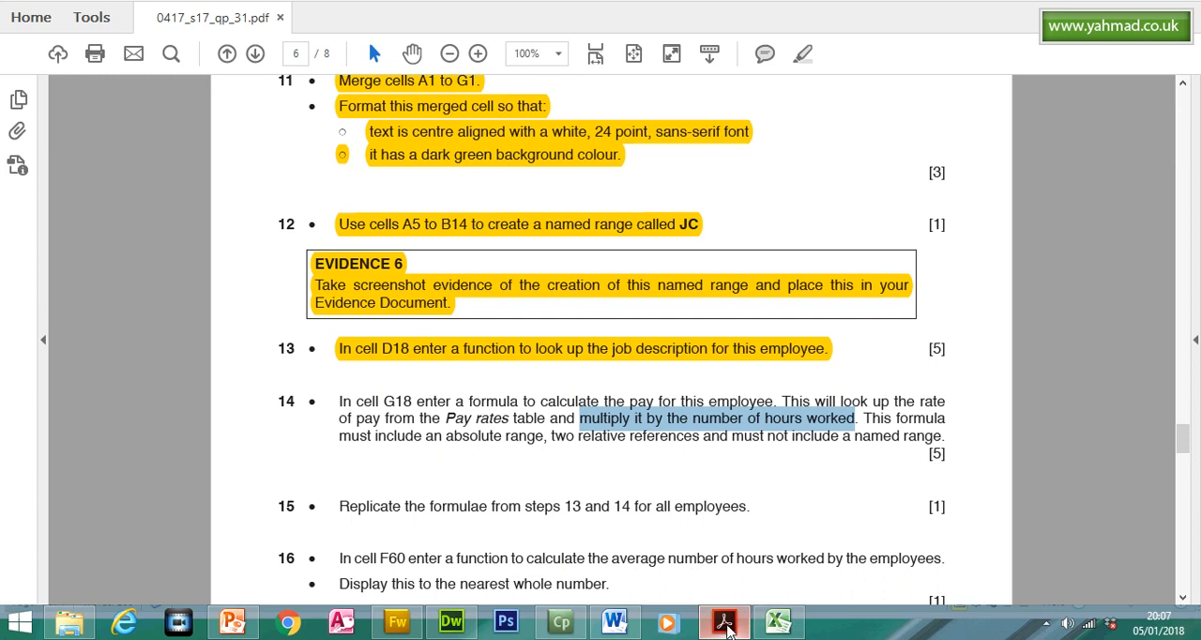
pyautogui.click(723, 623)
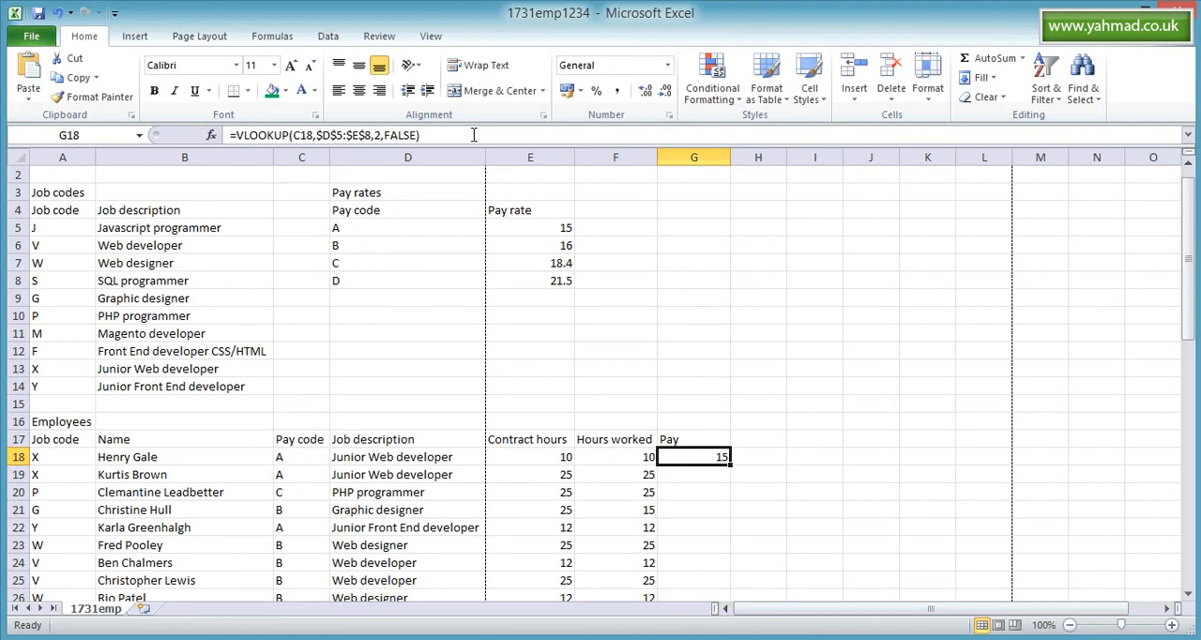
pyautogui.click(473, 134)
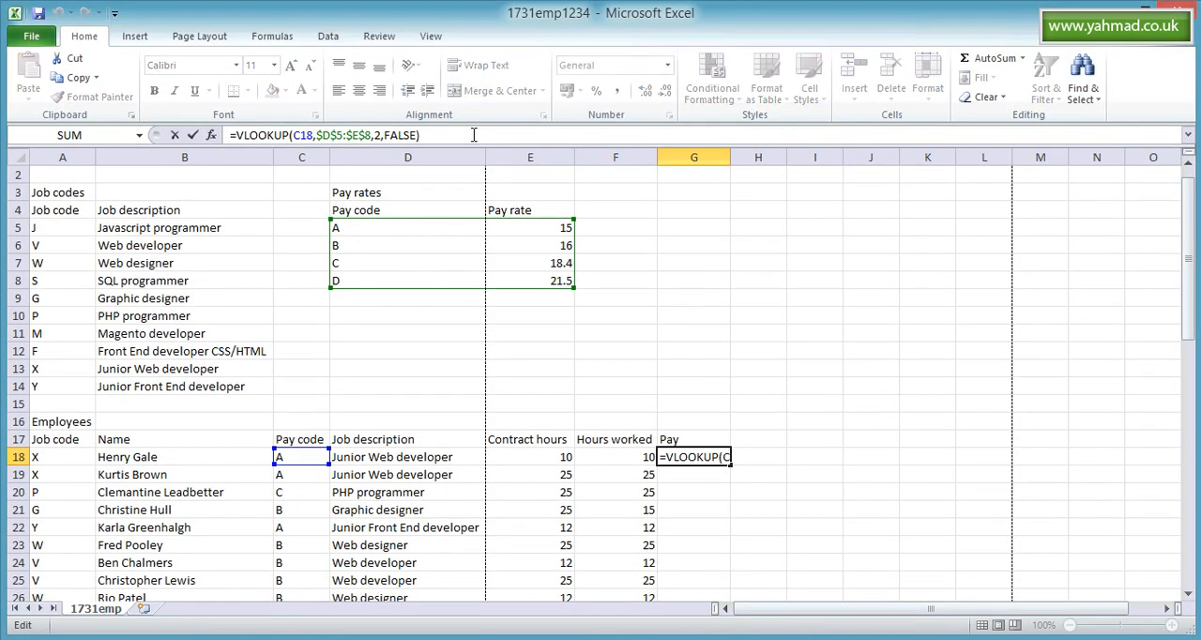
pyautogui.write('*')
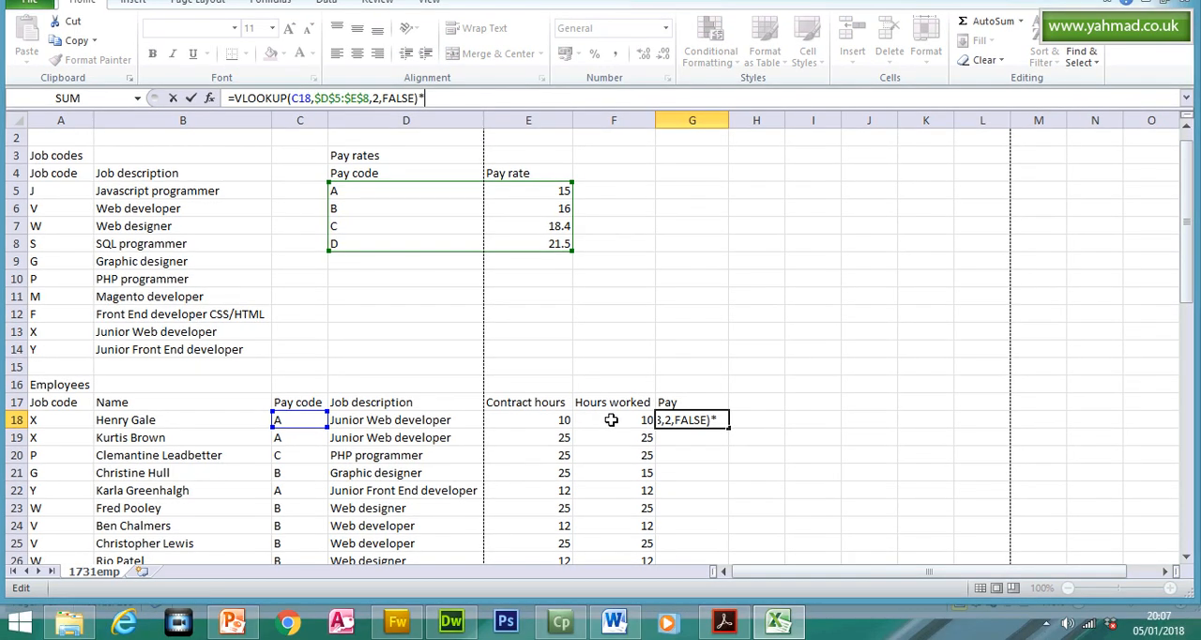
pyautogui.click(611, 420)
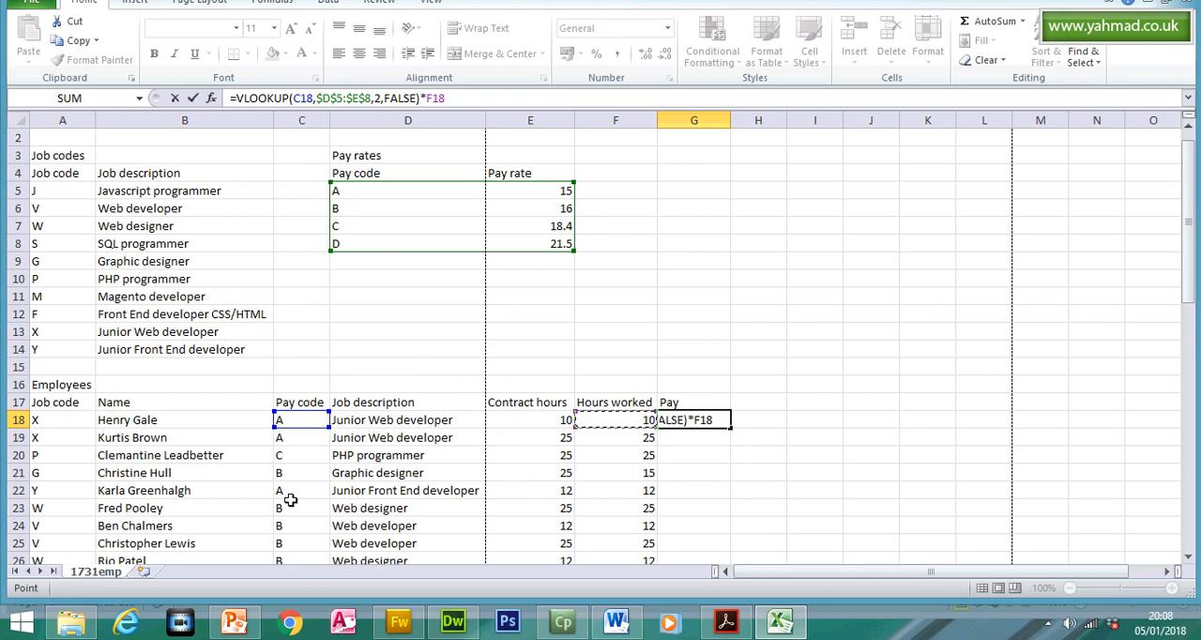
pyautogui.press('Return')
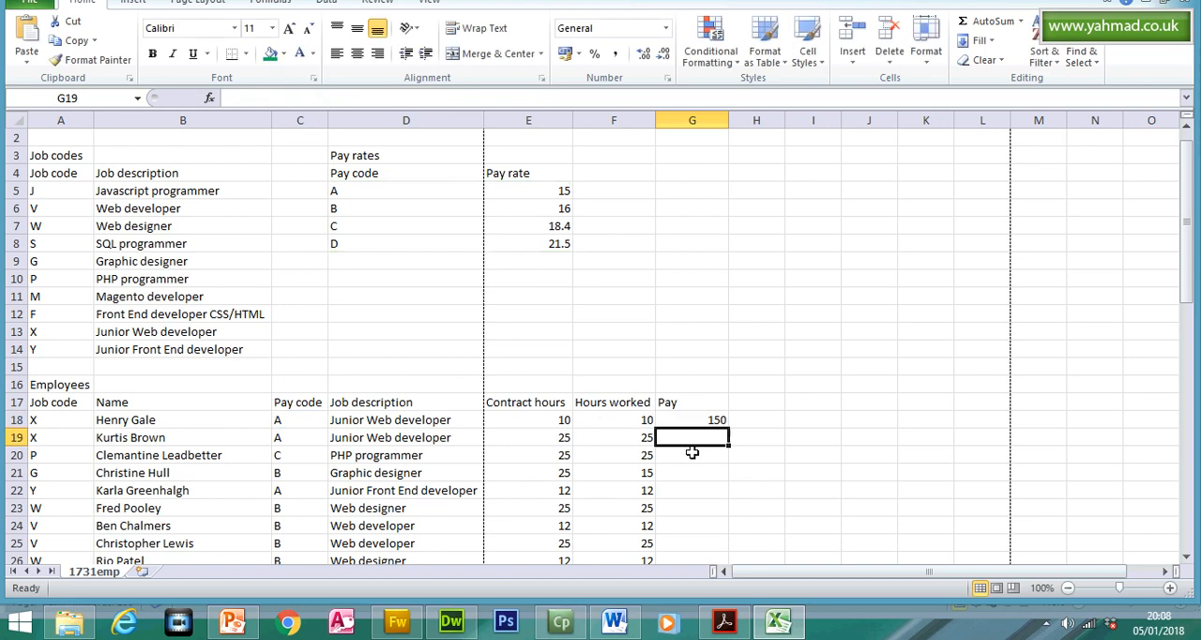
# - Replicate the pay formula from G18 down to G58 for all employees and check the cell references in G22
pyautogui.click(714, 417)
pyautogui.moveTo(729, 429); pyautogui.dragTo(703, 525)
pyautogui.moveTo(1186, 436); pyautogui.dragTo(1187, 257)
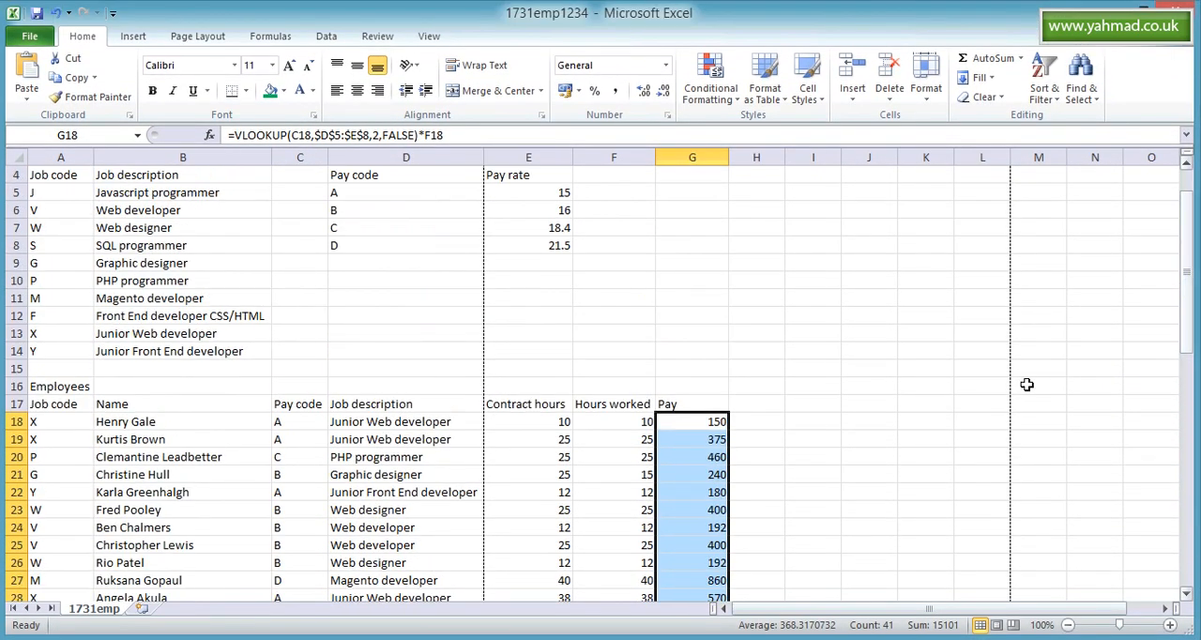
pyautogui.doubleClick(719, 492)
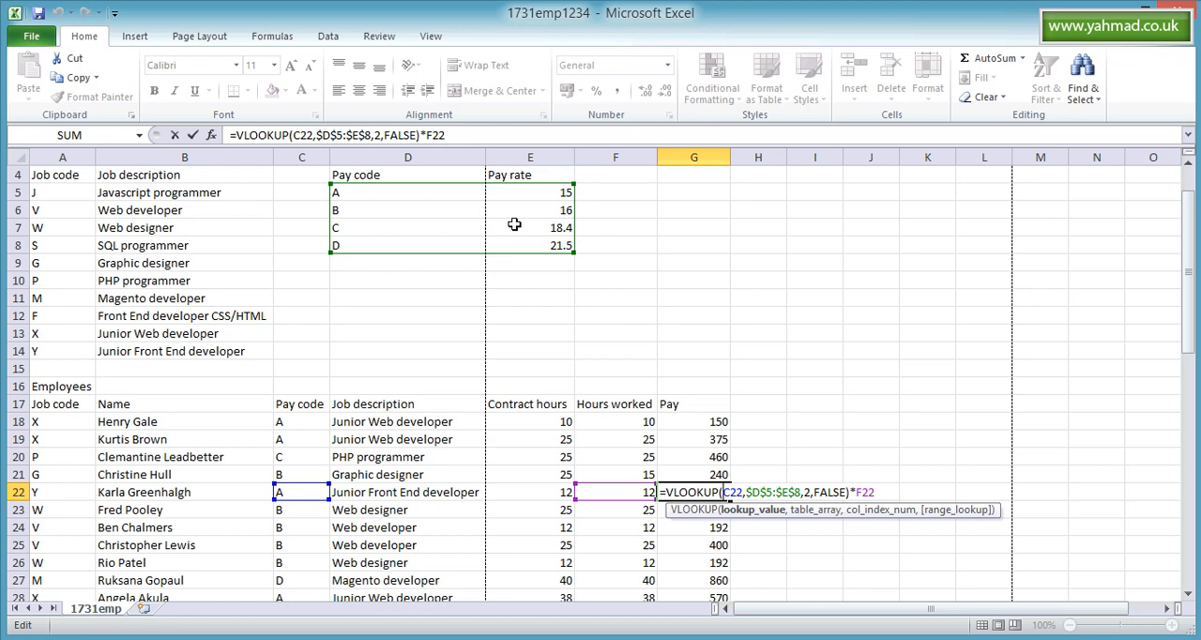
pyautogui.press('Return')
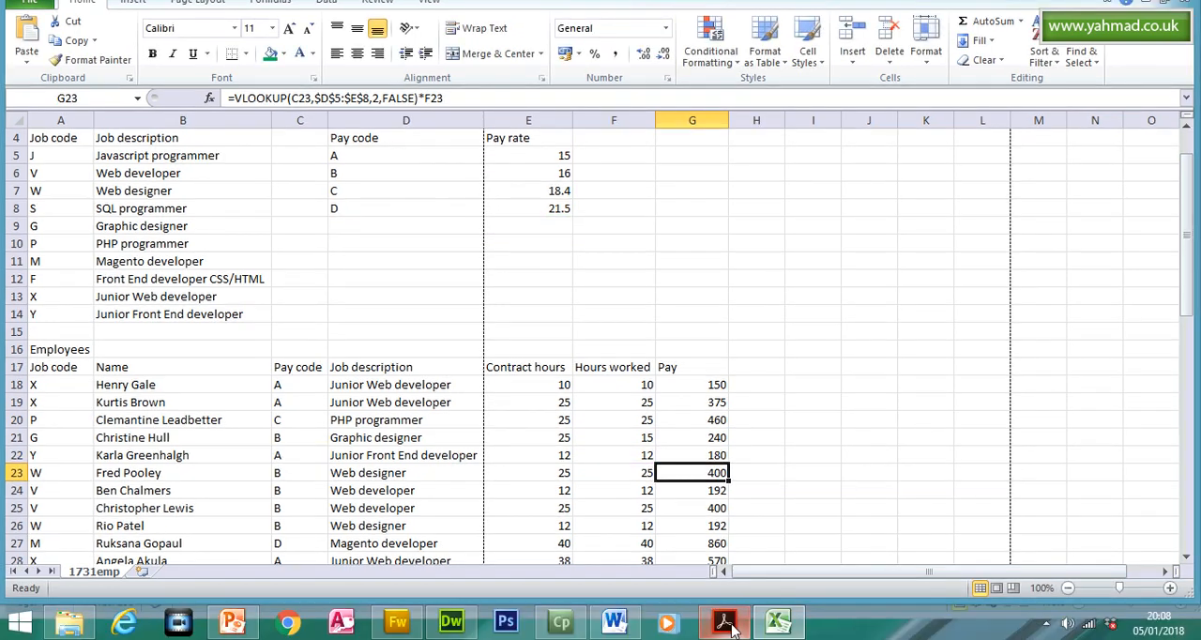
# - Switch to the question paper in Acrobat Reader and highlight the instructions of questions 14 and 15
pyautogui.click(726, 623)
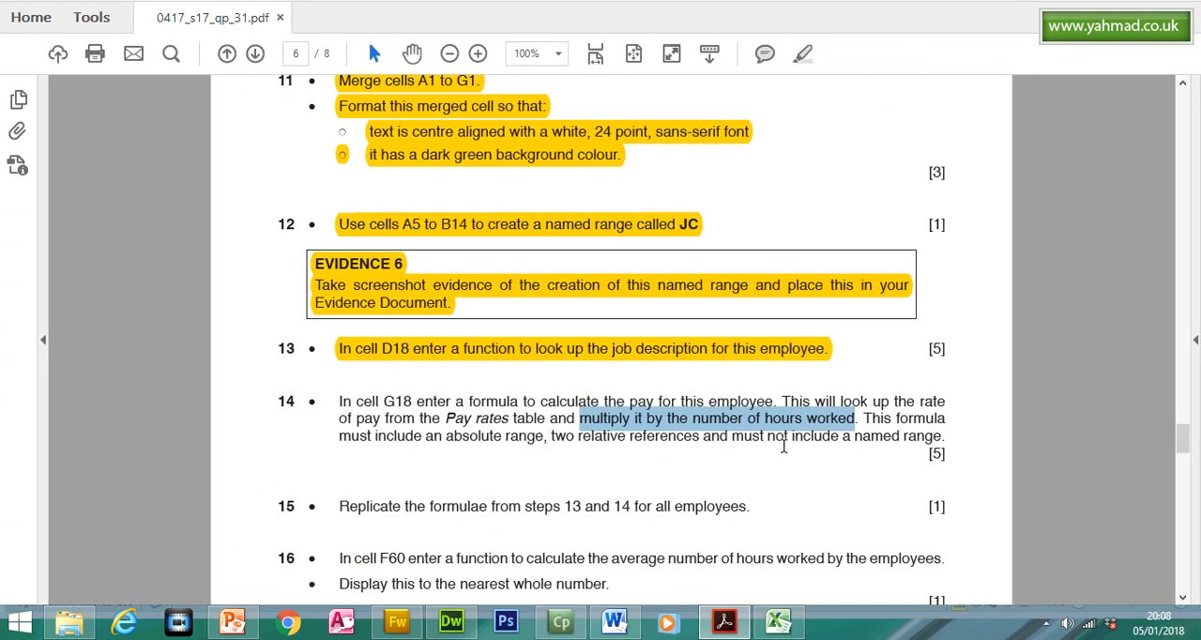
pyautogui.moveTo(334, 402); pyautogui.dragTo(701, 405)
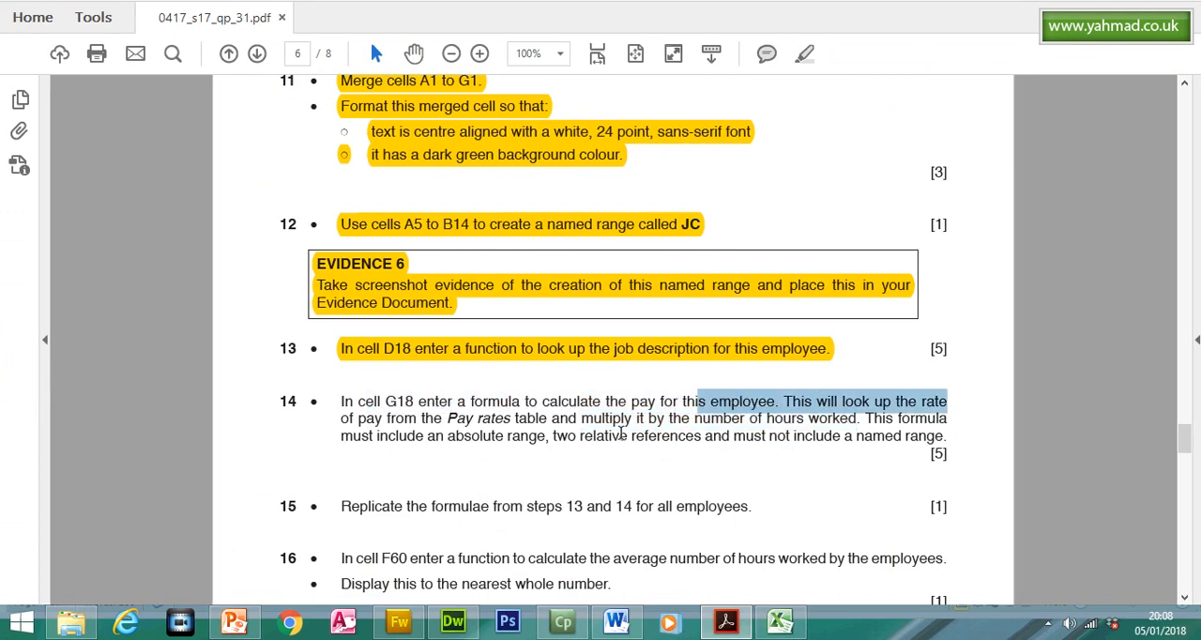
pyautogui.click(610, 481)
pyautogui.moveTo(342, 402)
pyautogui.mouseDown()
pyautogui.moveTo(538, 419)
pyautogui.moveTo(953, 424)
pyautogui.moveTo(951, 436)
pyautogui.mouseUp()
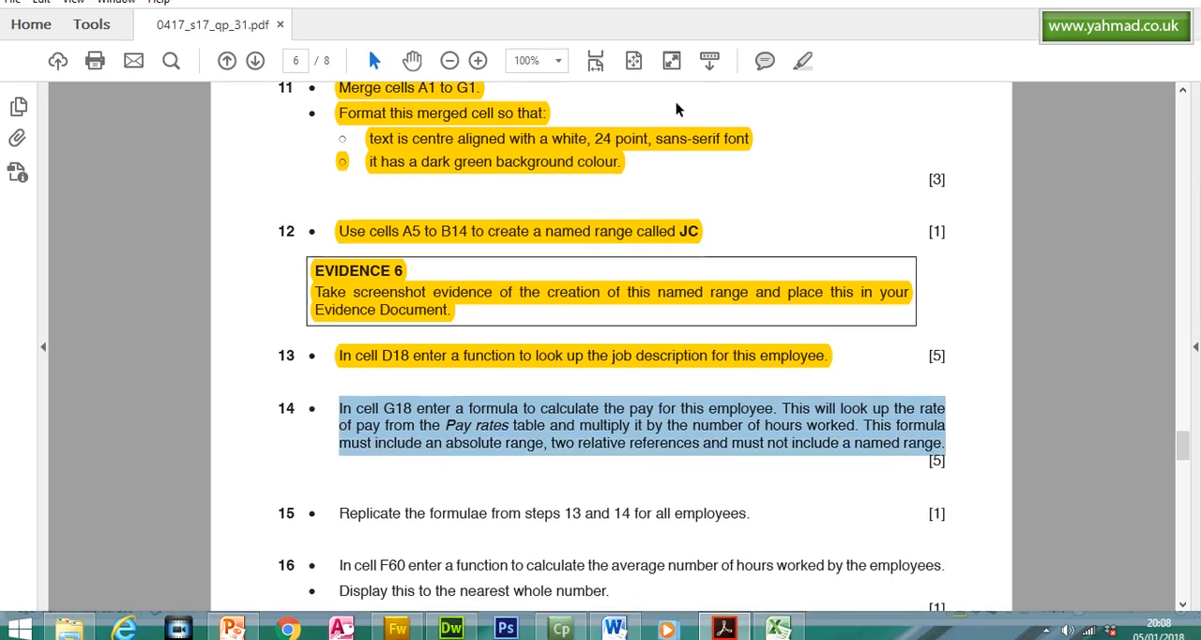
pyautogui.click(798, 91)
pyautogui.moveTo(1183, 474); pyautogui.dragTo(1185, 486)
pyautogui.moveTo(340, 282); pyautogui.dragTo(718, 284)
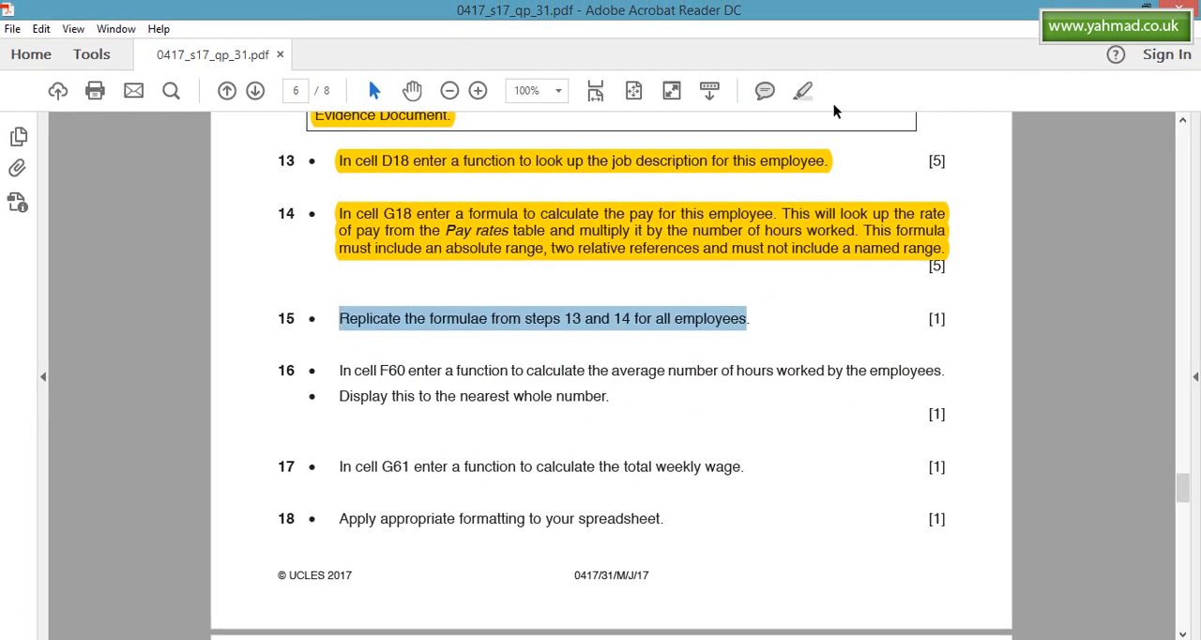
pyautogui.click(803, 90)
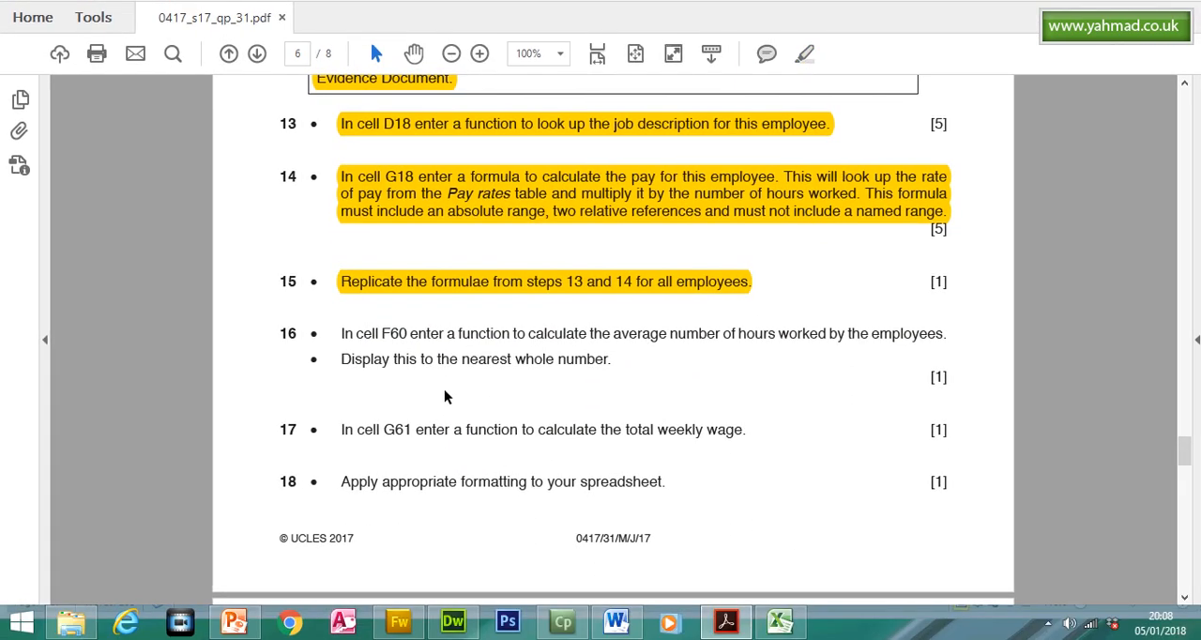
# - Read question 16's target cell in the question paper and select cell F60 beside Average hours in Excel
pyautogui.moveTo(341, 333); pyautogui.dragTo(397, 341)
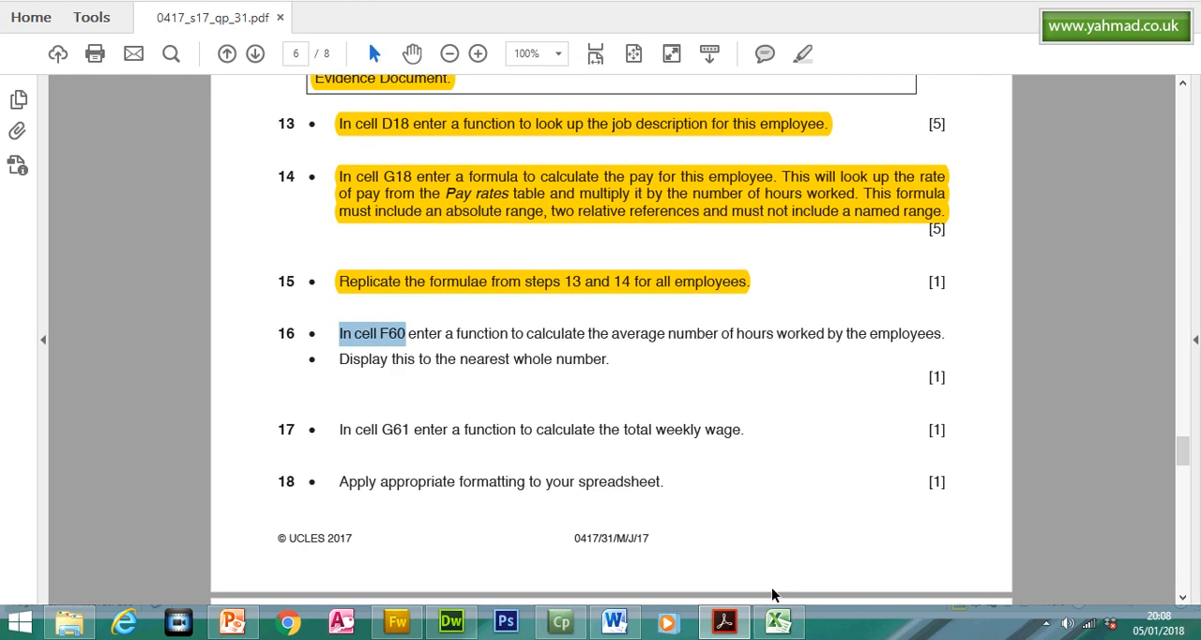
pyautogui.click(777, 621)
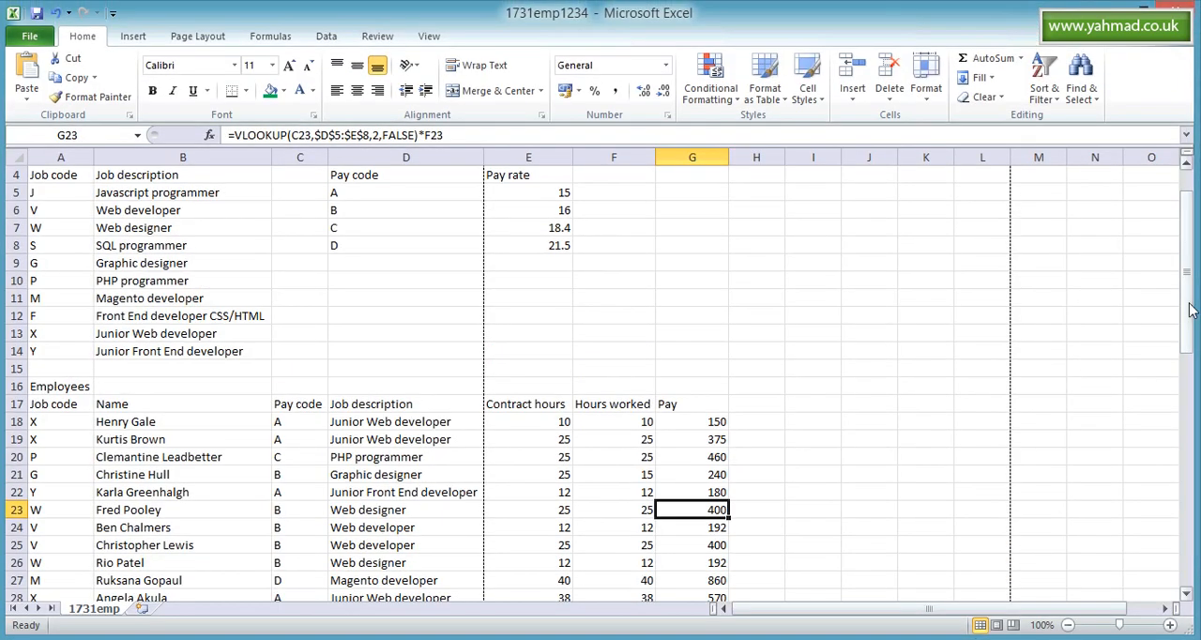
pyautogui.moveTo(1189, 310); pyautogui.dragTo(1188, 318)
pyautogui.click(614, 158)
pyautogui.moveTo(1190, 399); pyautogui.dragTo(1193, 495)
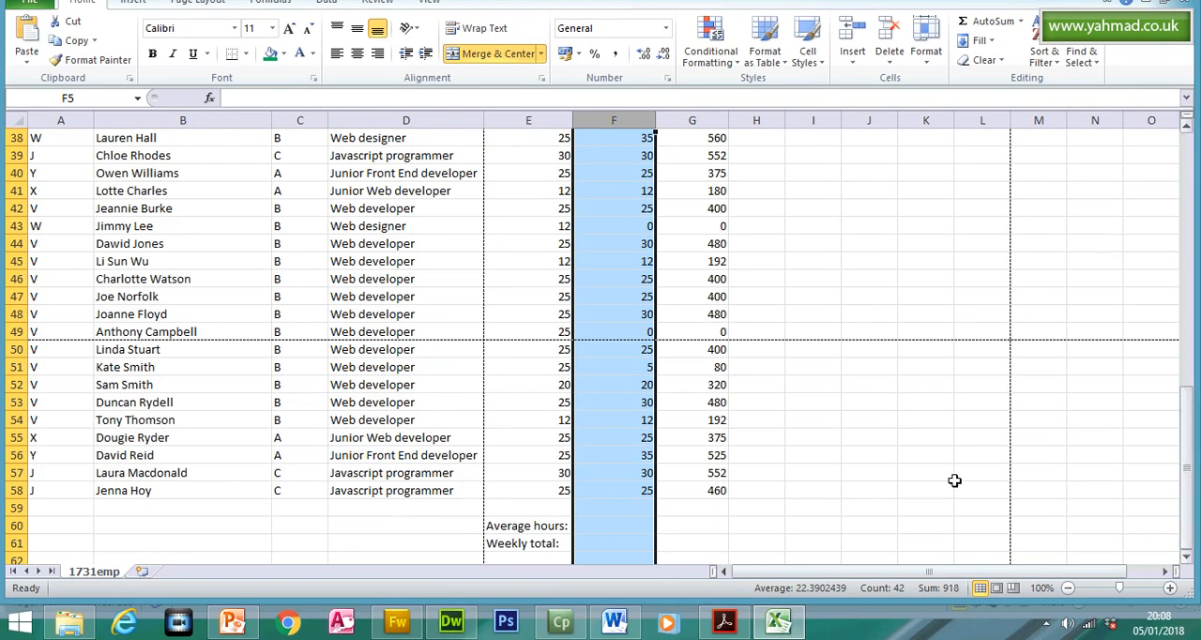
pyautogui.click(615, 527)
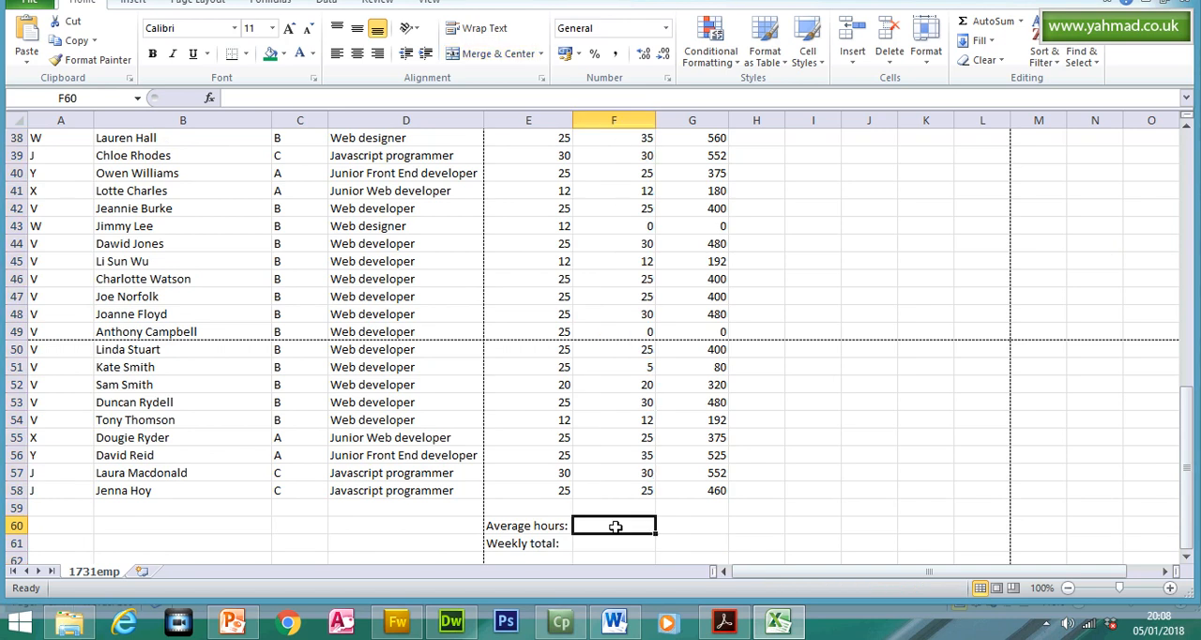
# - Check question 16's function requirement in the question paper and enter =AVERAGE(F18:F58) in cell F60 in Excel
pyautogui.click(724, 622)
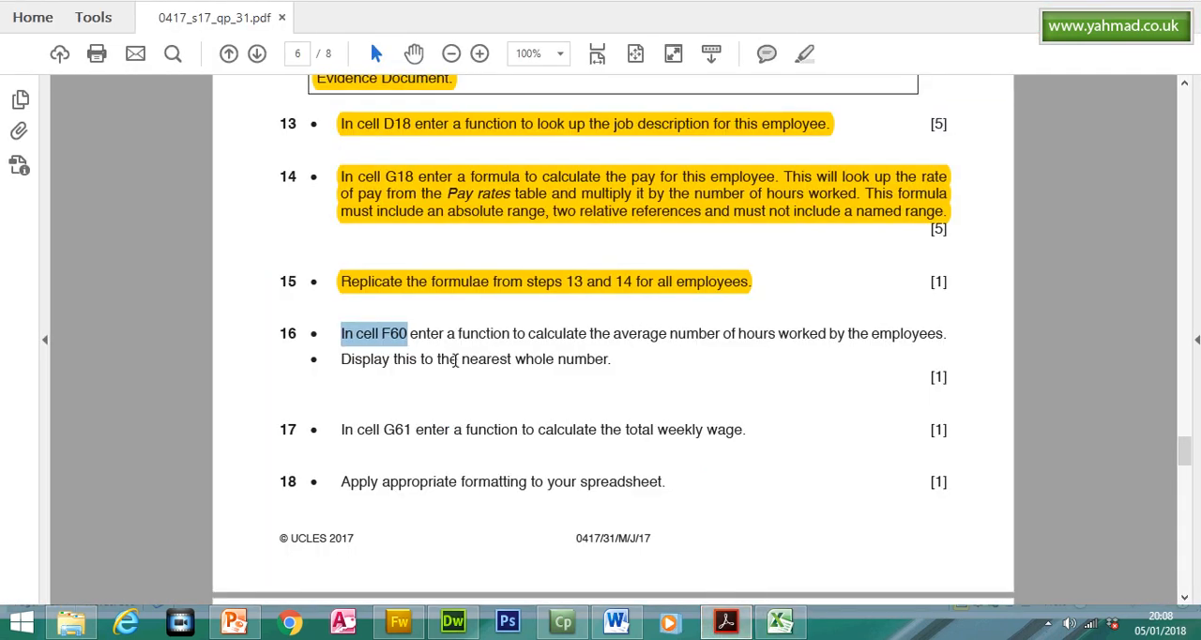
pyautogui.moveTo(456, 336); pyautogui.dragTo(858, 334)
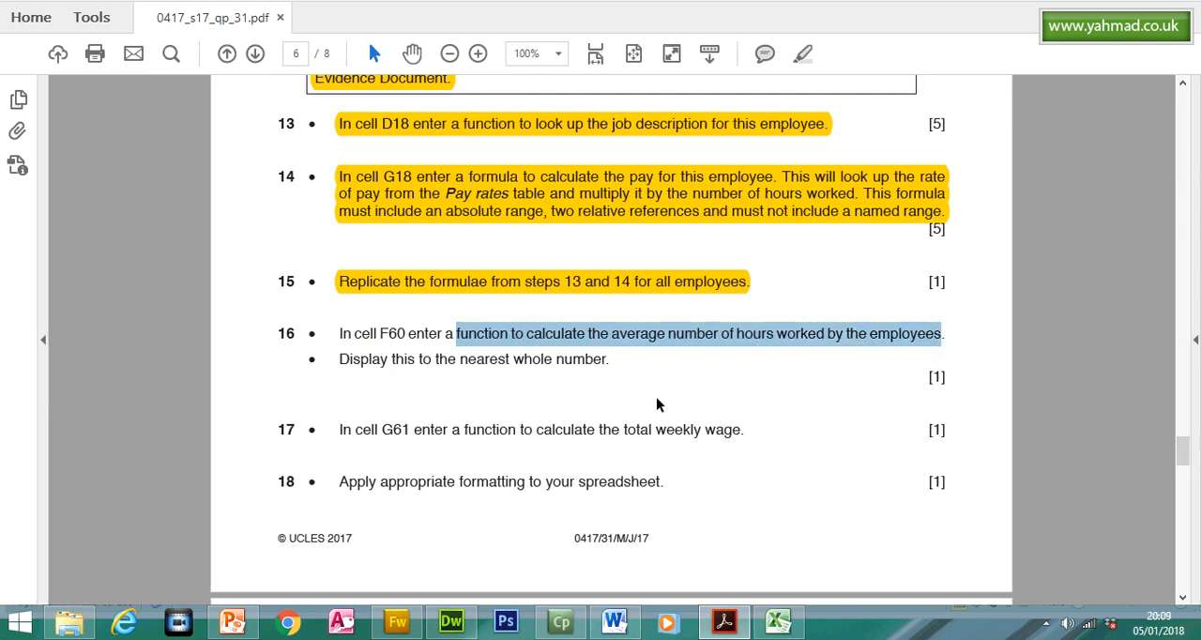
pyautogui.click(778, 621)
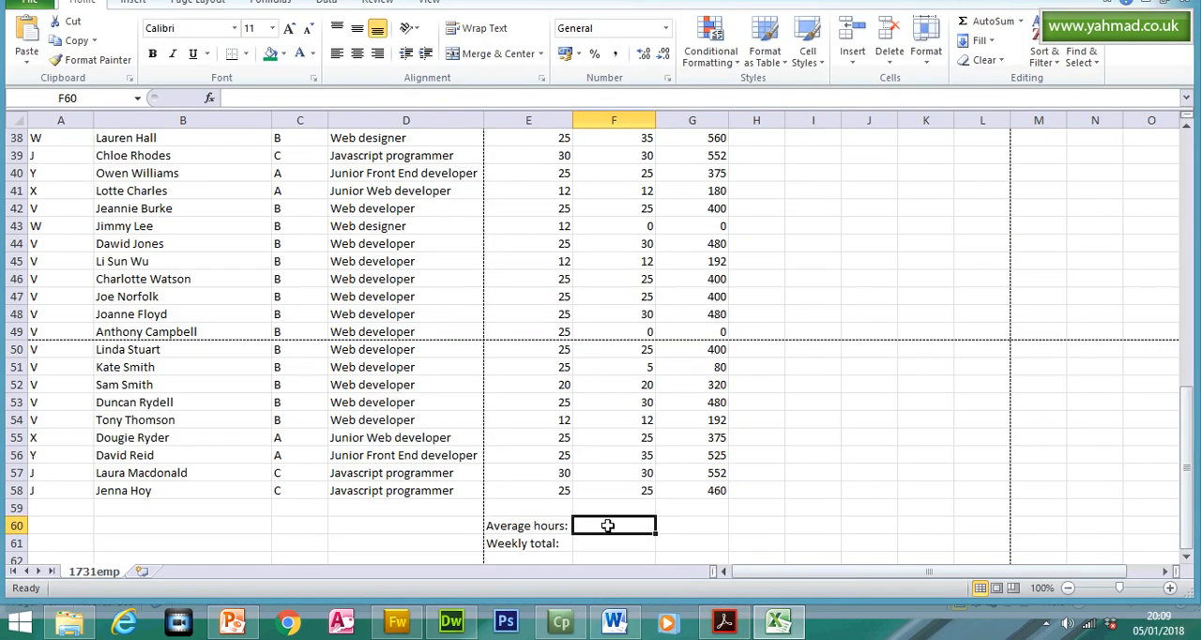
pyautogui.doubleClick(608, 525)
pyautogui.write('=aver')
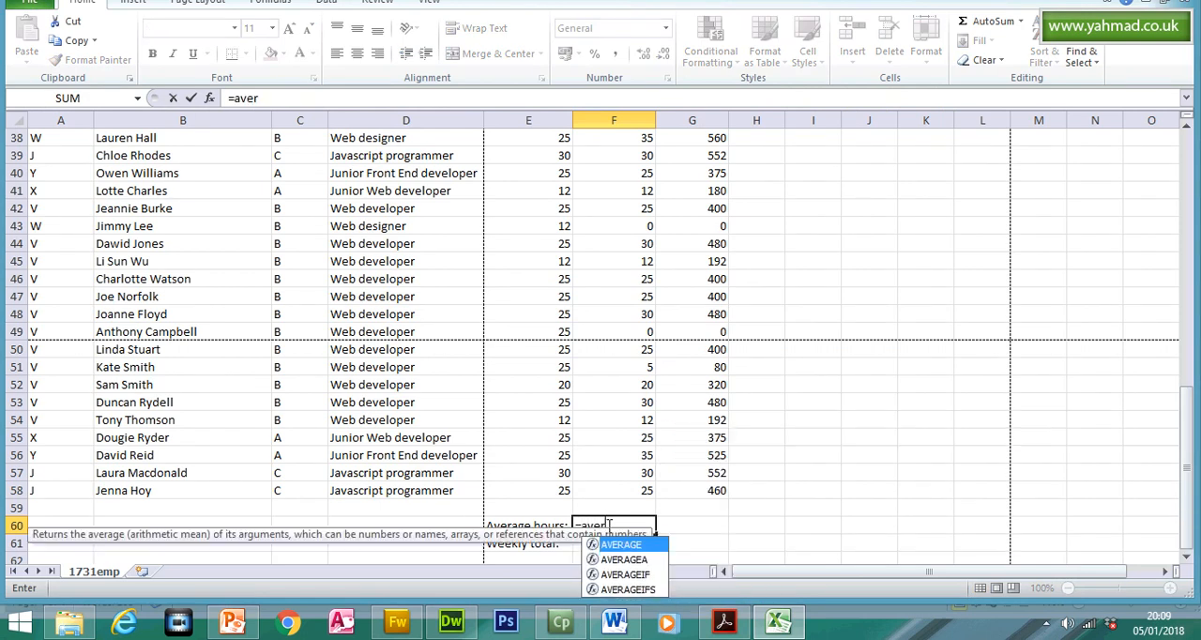
pyautogui.doubleClick(625, 547)
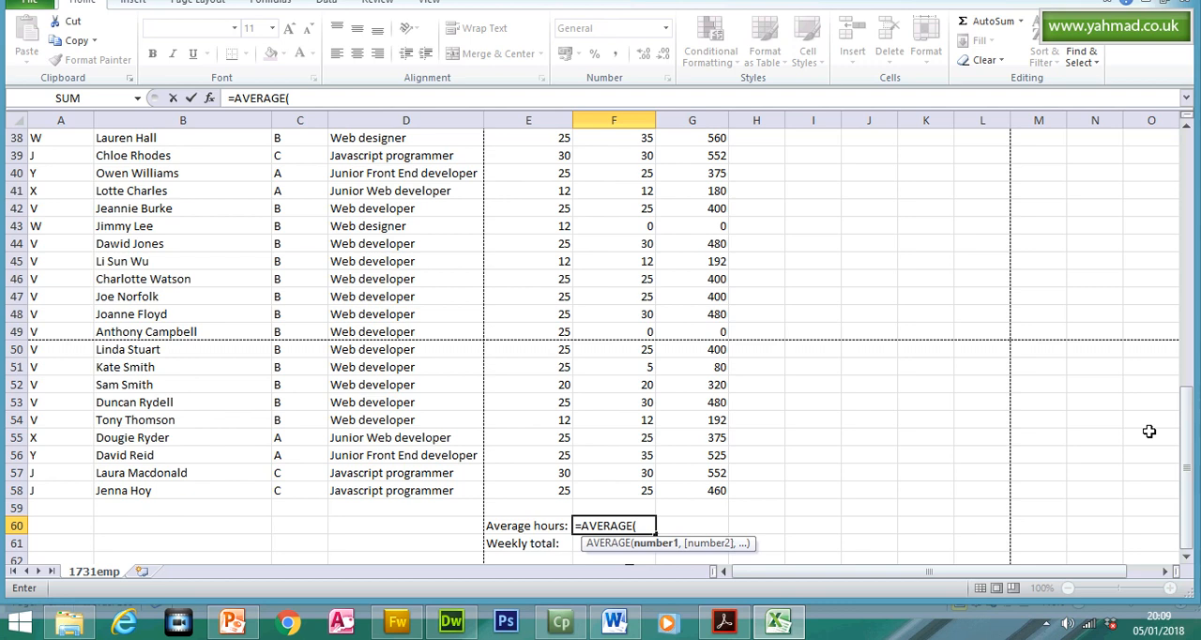
pyautogui.moveTo(1189, 417); pyautogui.dragTo(1190, 229)
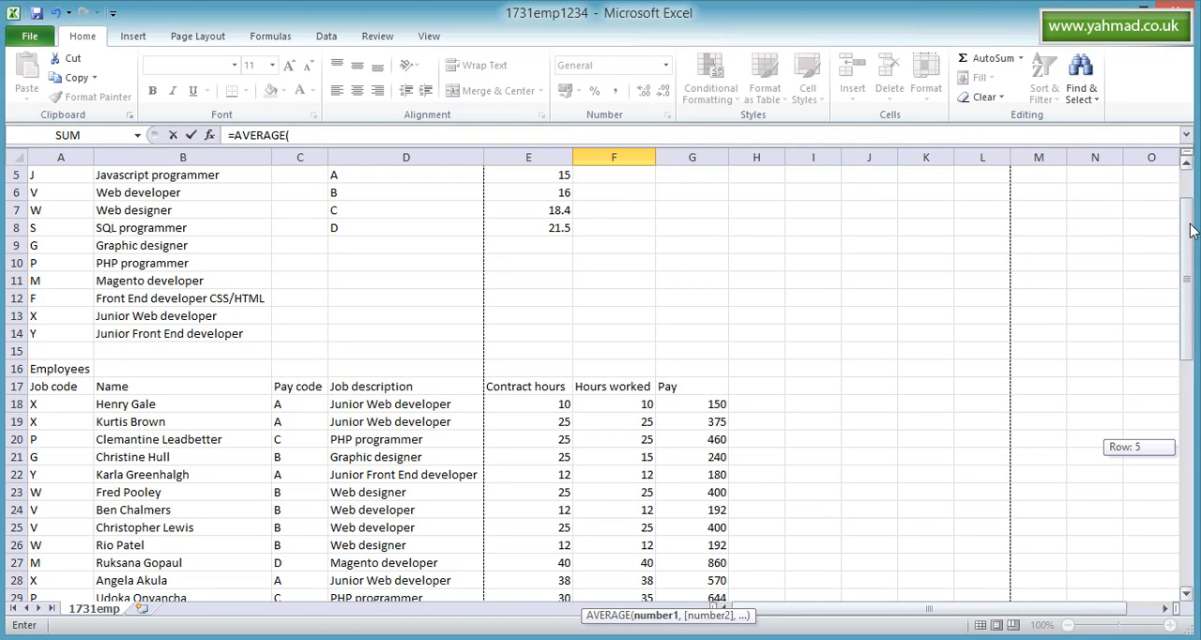
pyautogui.moveTo(639, 404); pyautogui.dragTo(647, 524)
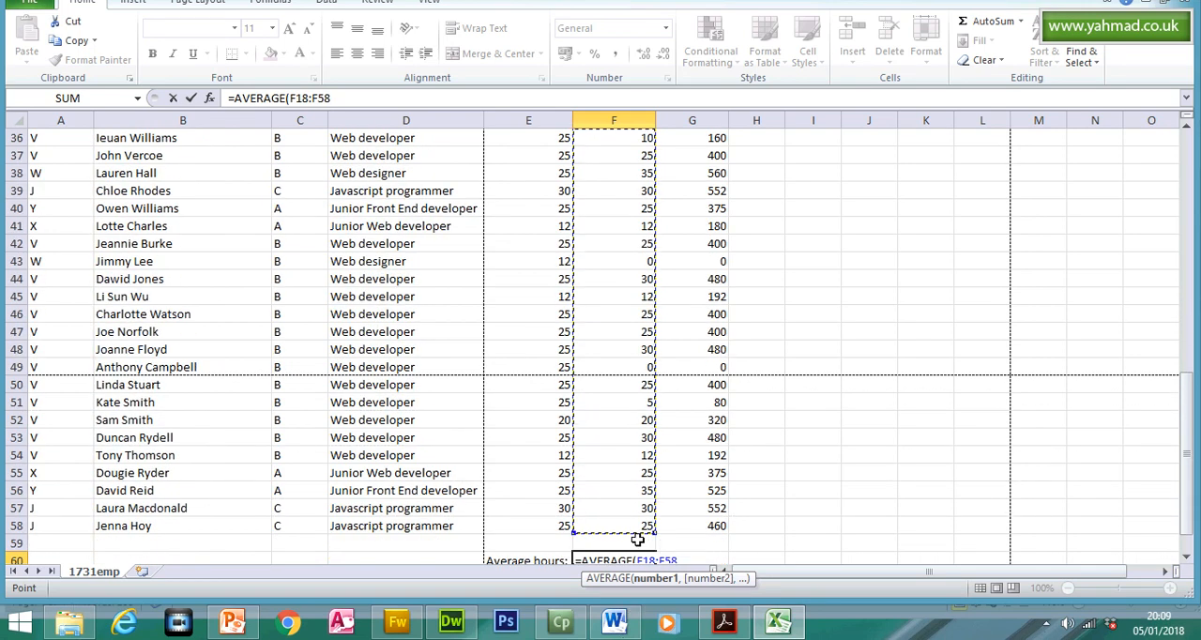
pyautogui.write(')')
pyautogui.press('Return')
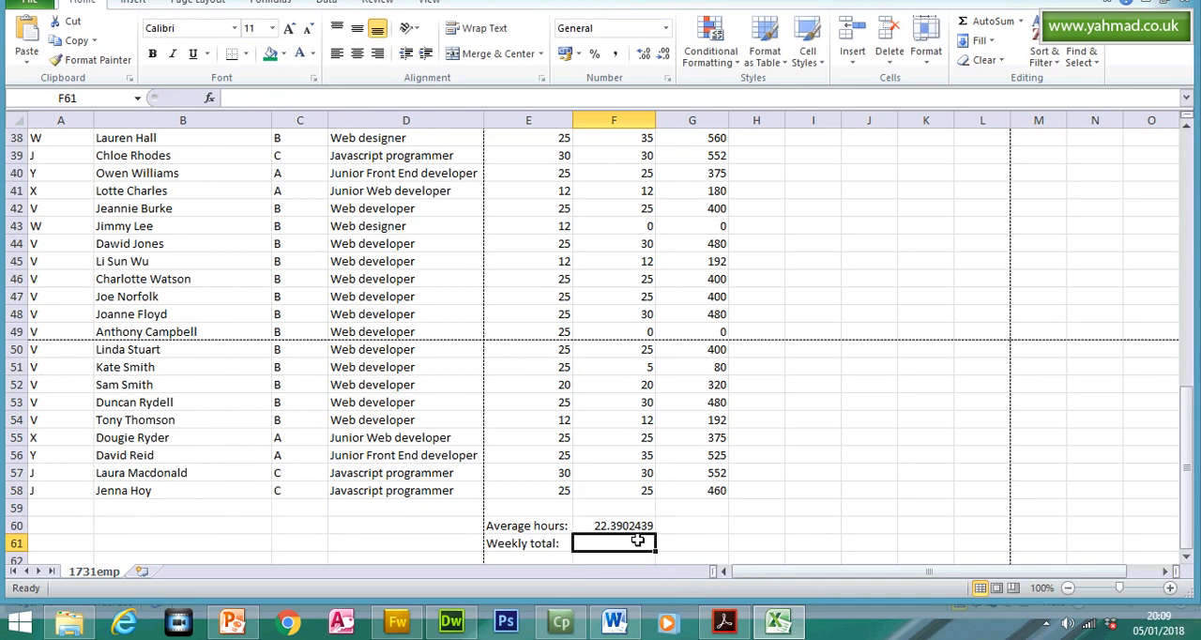
pyautogui.click(635, 527)
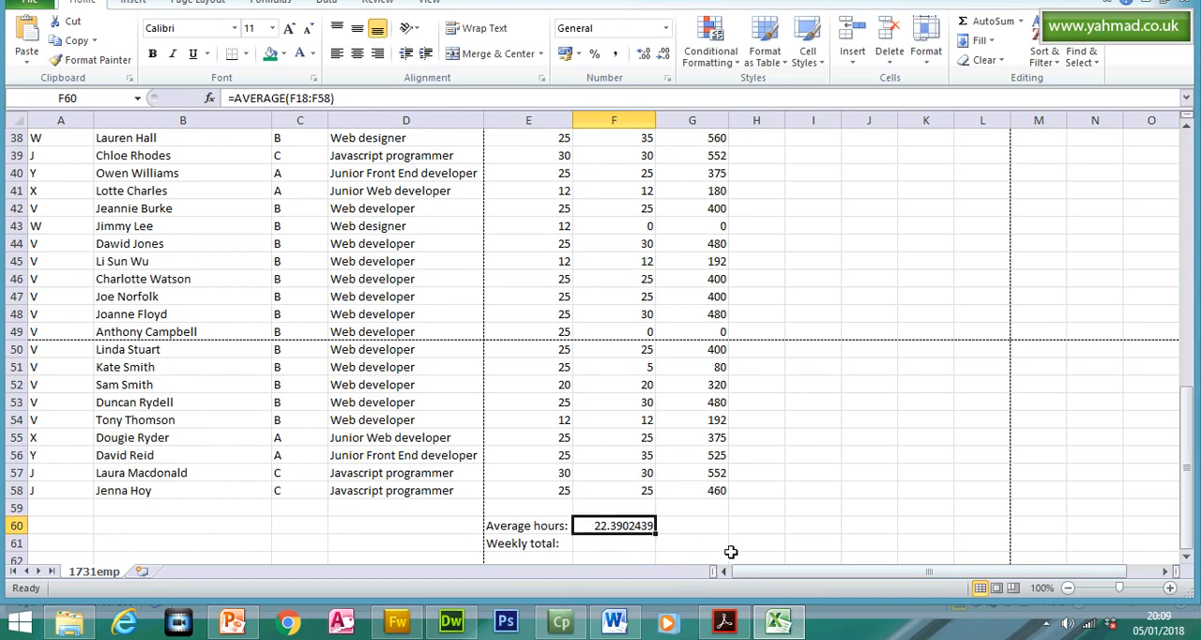
# - Switch to the question paper in Acrobat Reader and highlight both instructions of question 16
pyautogui.click(724, 622)
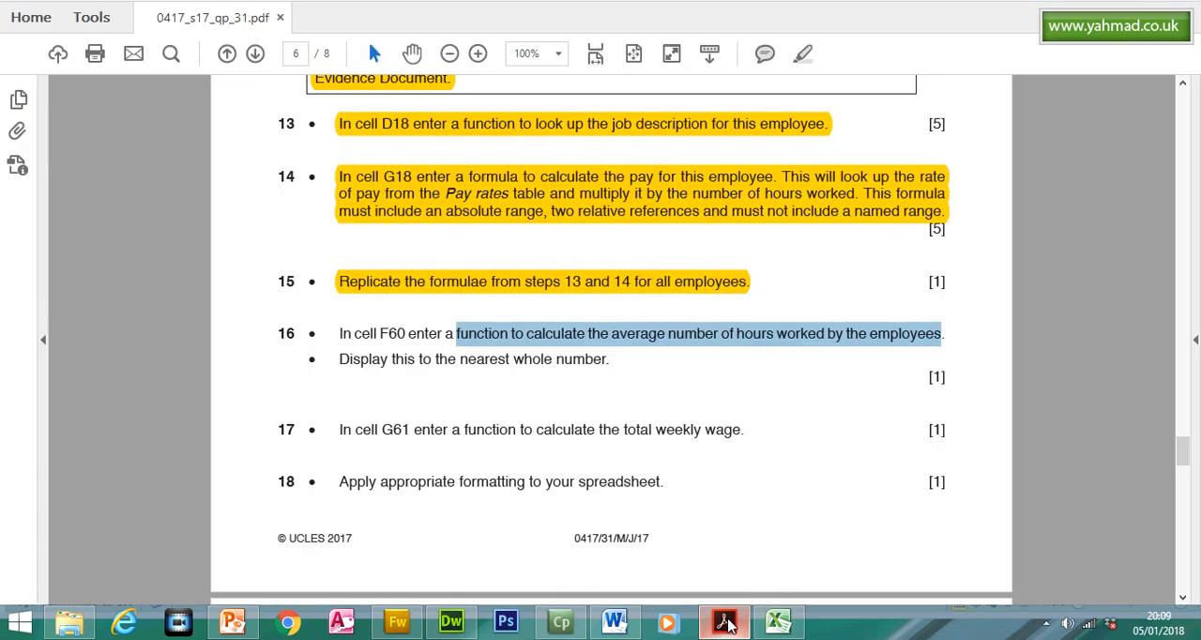
pyautogui.moveTo(343, 357); pyautogui.dragTo(340, 334)
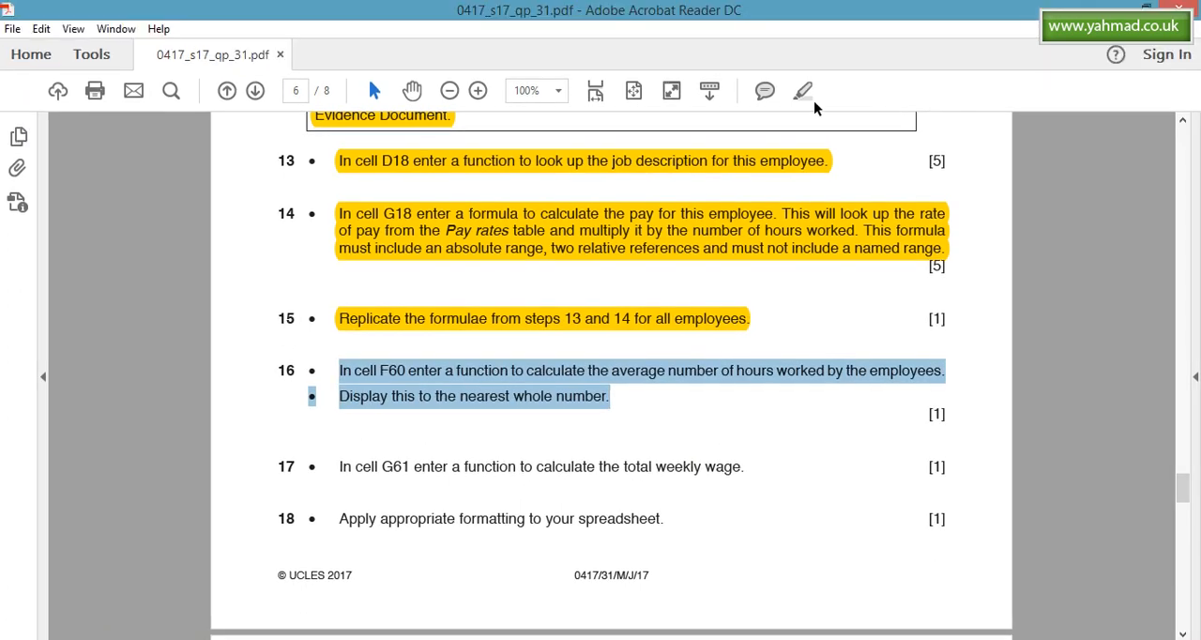
pyautogui.click(805, 61)
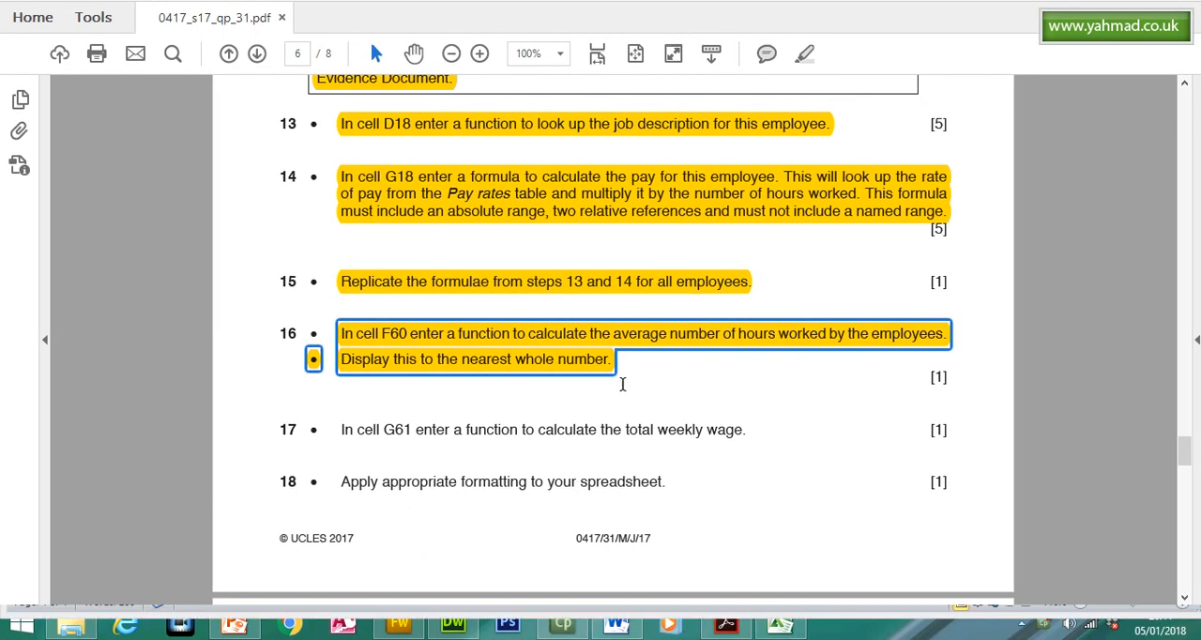
# - Return to Excel and wrap F60's average in the INT function, giving =INT(AVERAGE(F18:F58))
pyautogui.click(779, 624)
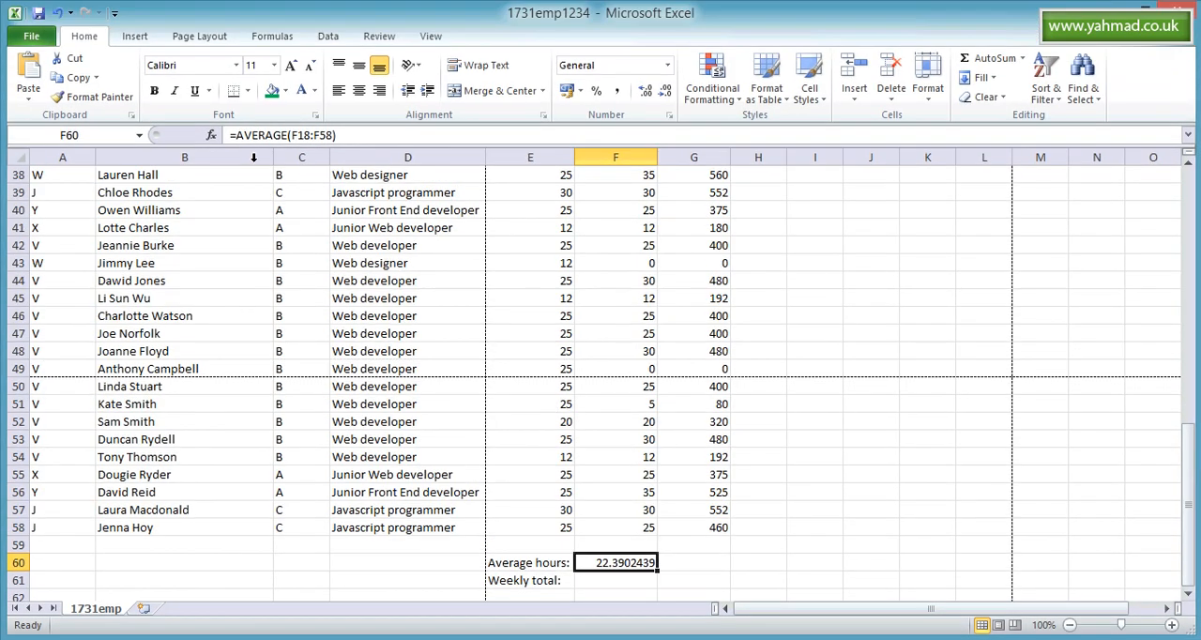
pyautogui.click(241, 134)
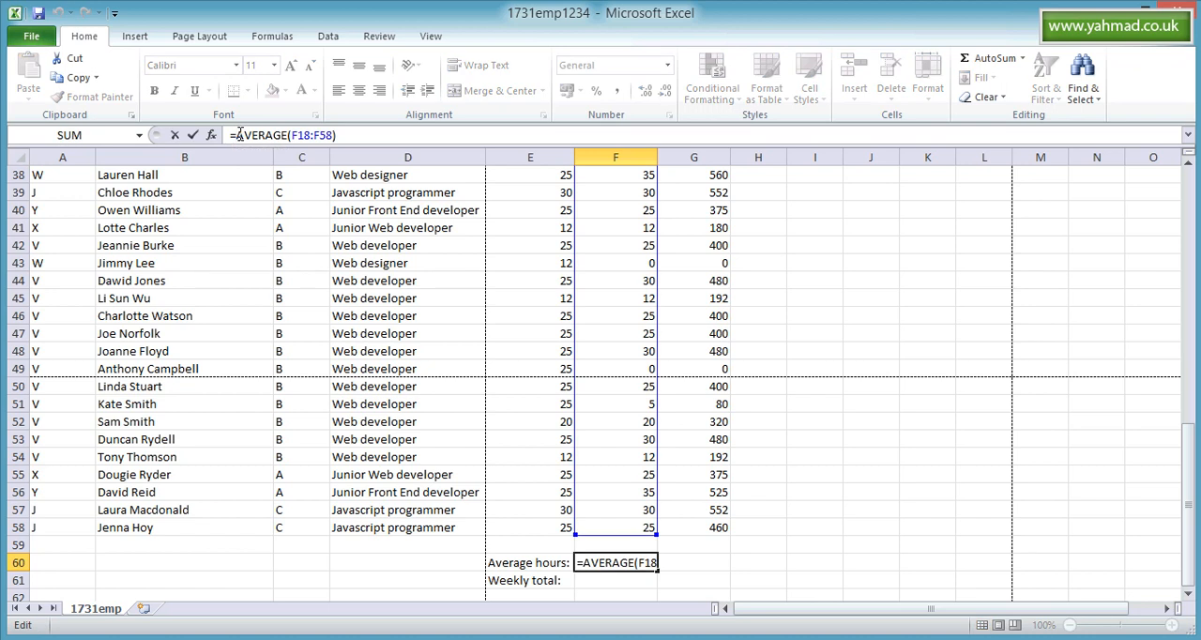
pyautogui.write('in')
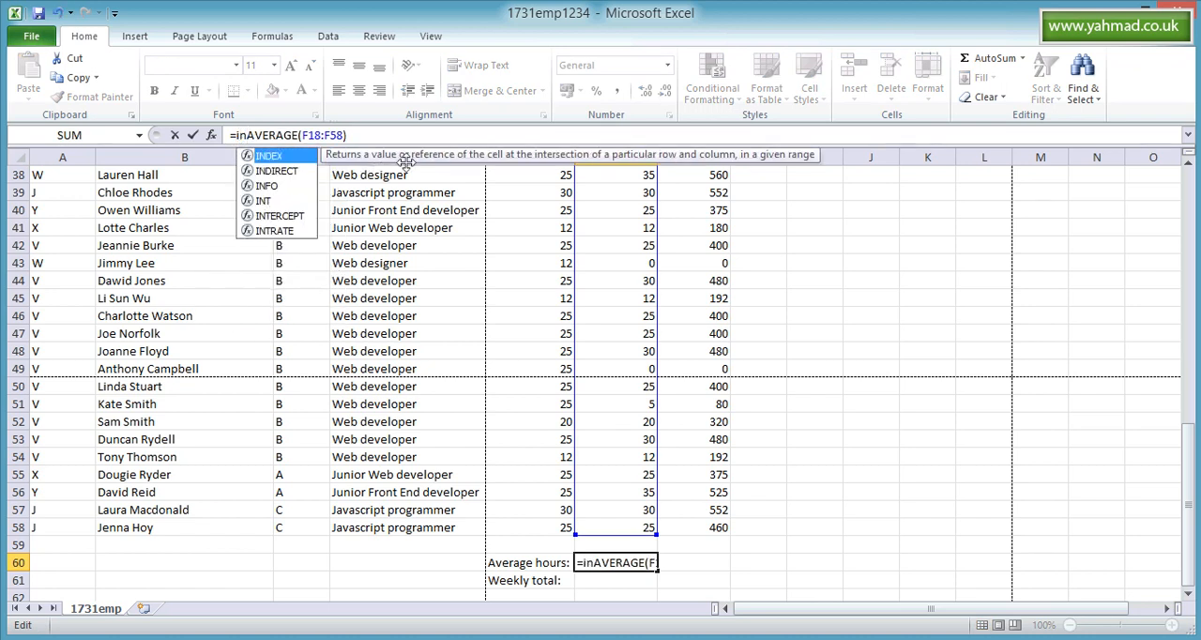
pyautogui.click(264, 203)
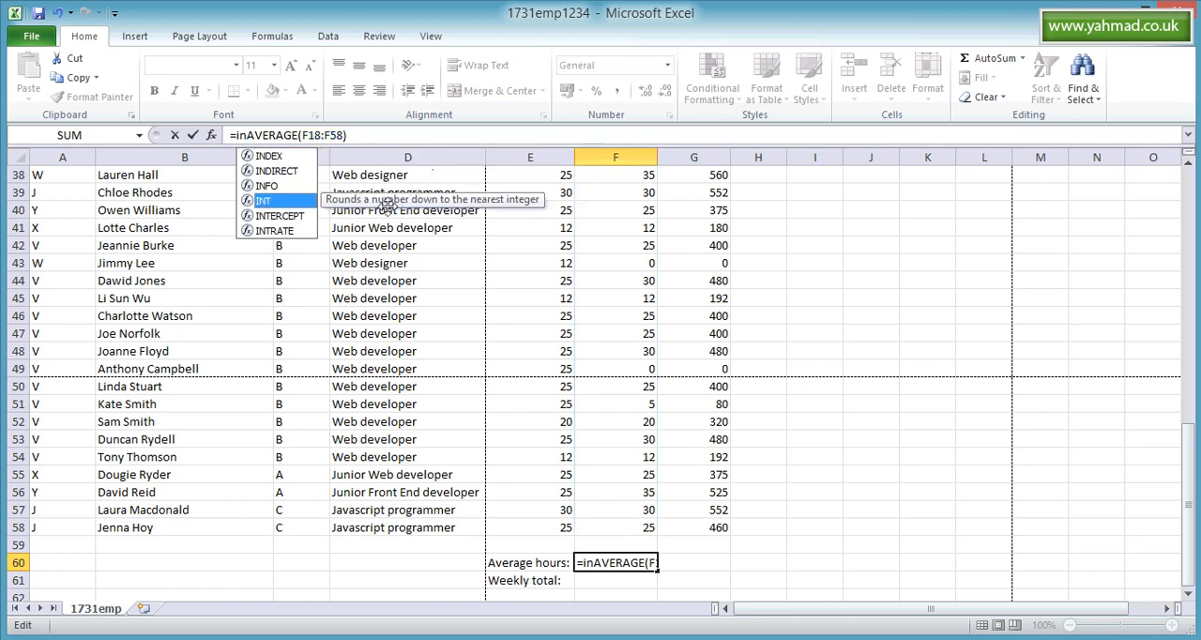
pyautogui.doubleClick(281, 201)
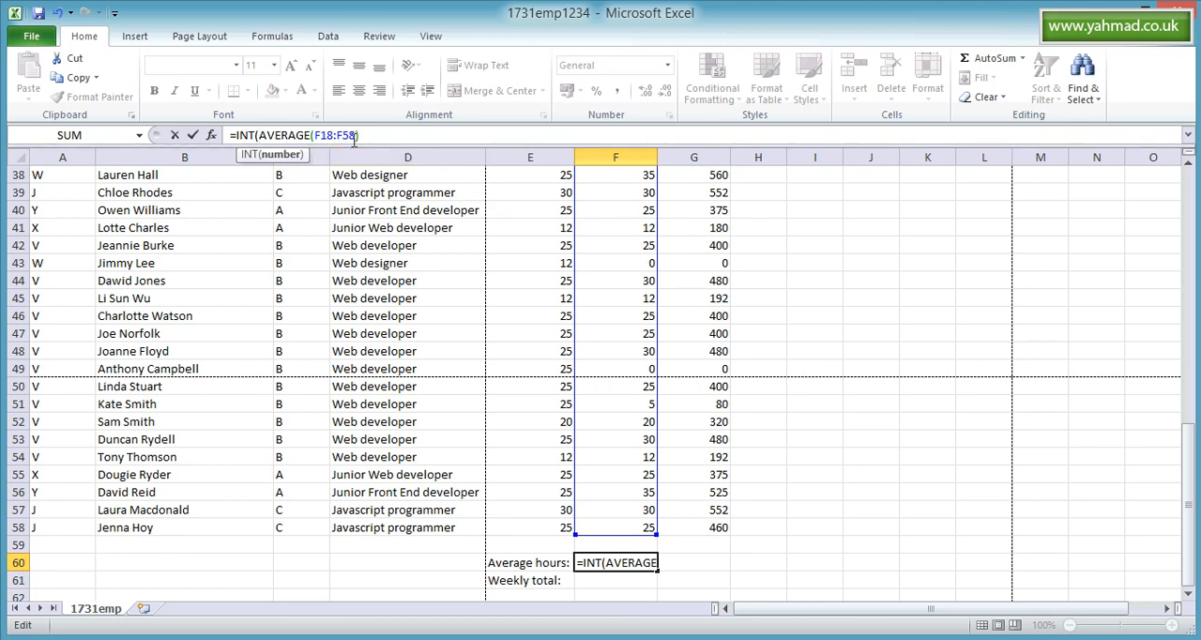
pyautogui.write(')')
pyautogui.press('Return')
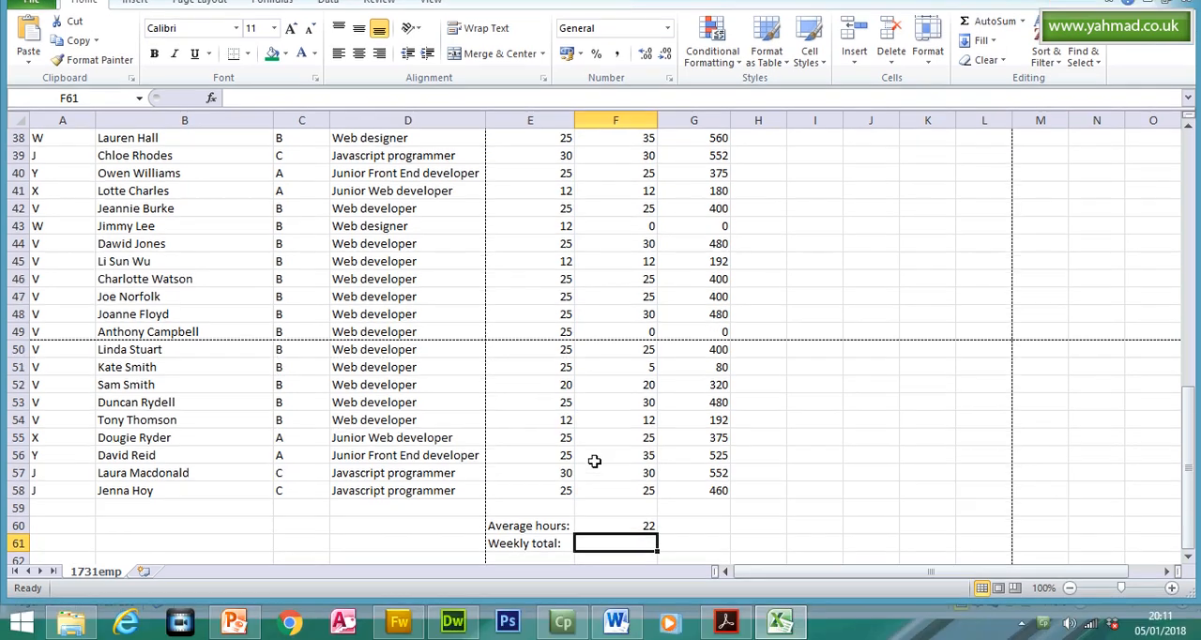
pyautogui.click(620, 524)
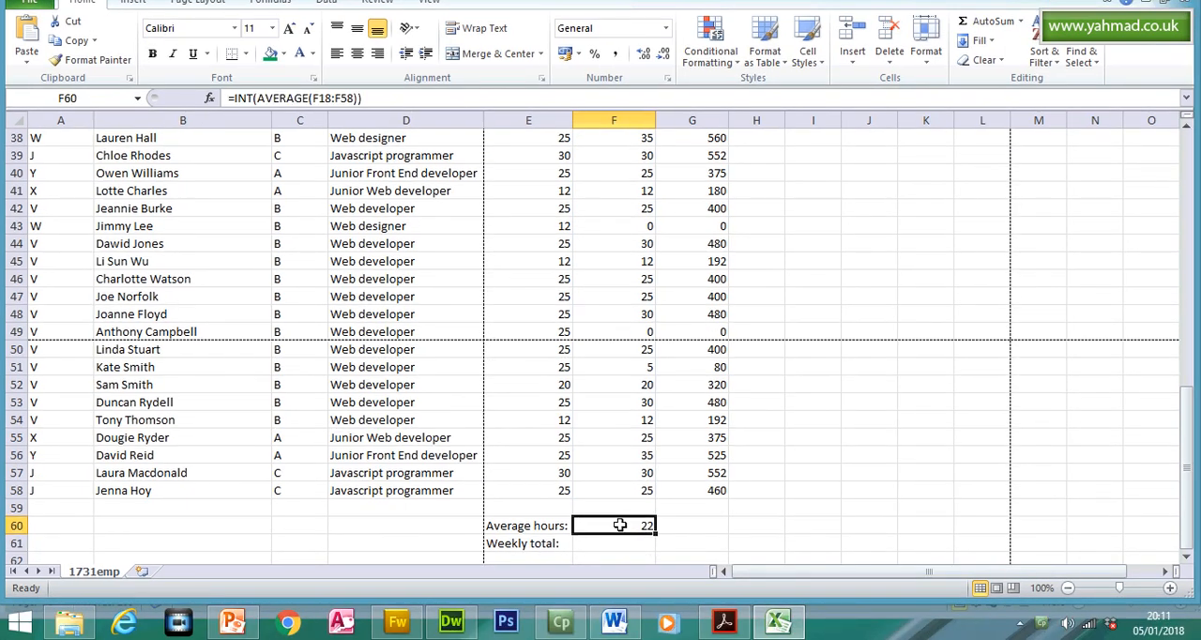
# - Read question 17 in the question paper and select cell G61 in the Weekly total row in Excel
pyautogui.click(723, 622)
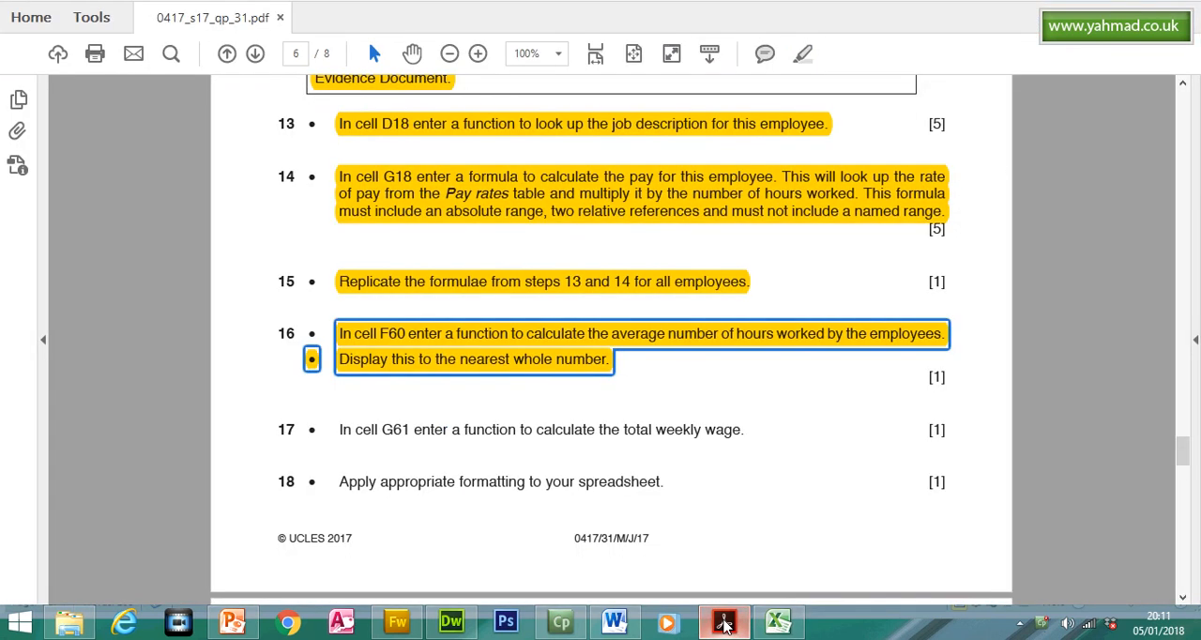
pyautogui.click(345, 429)
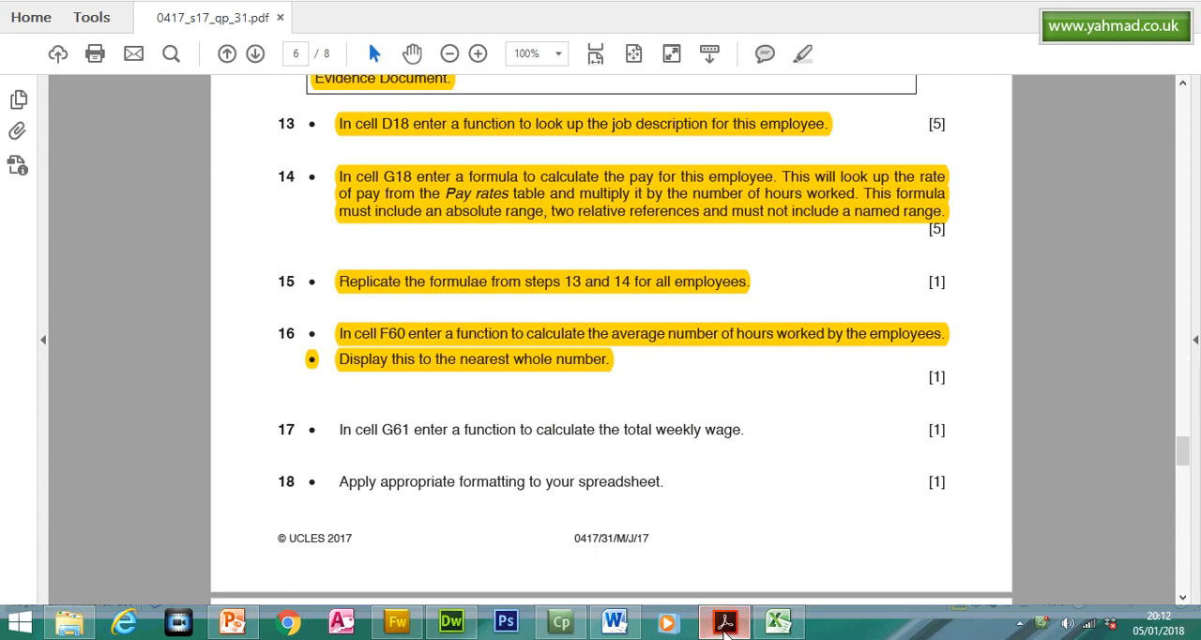
pyautogui.click(780, 622)
pyautogui.click(666, 159)
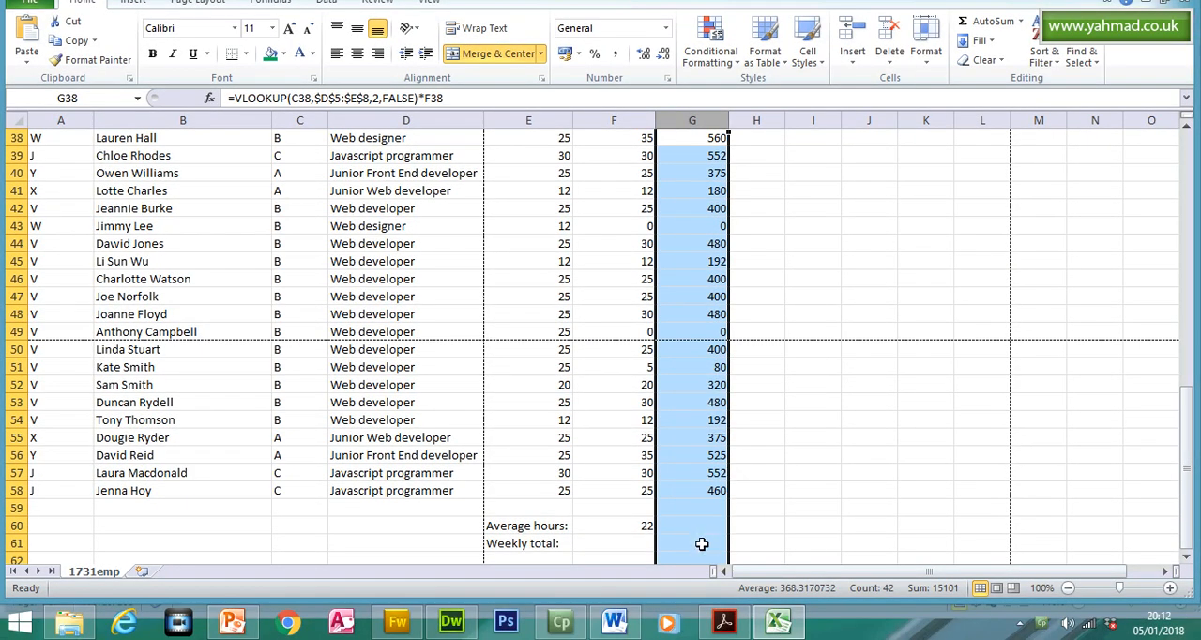
pyautogui.click(702, 544)
pyautogui.click(724, 622)
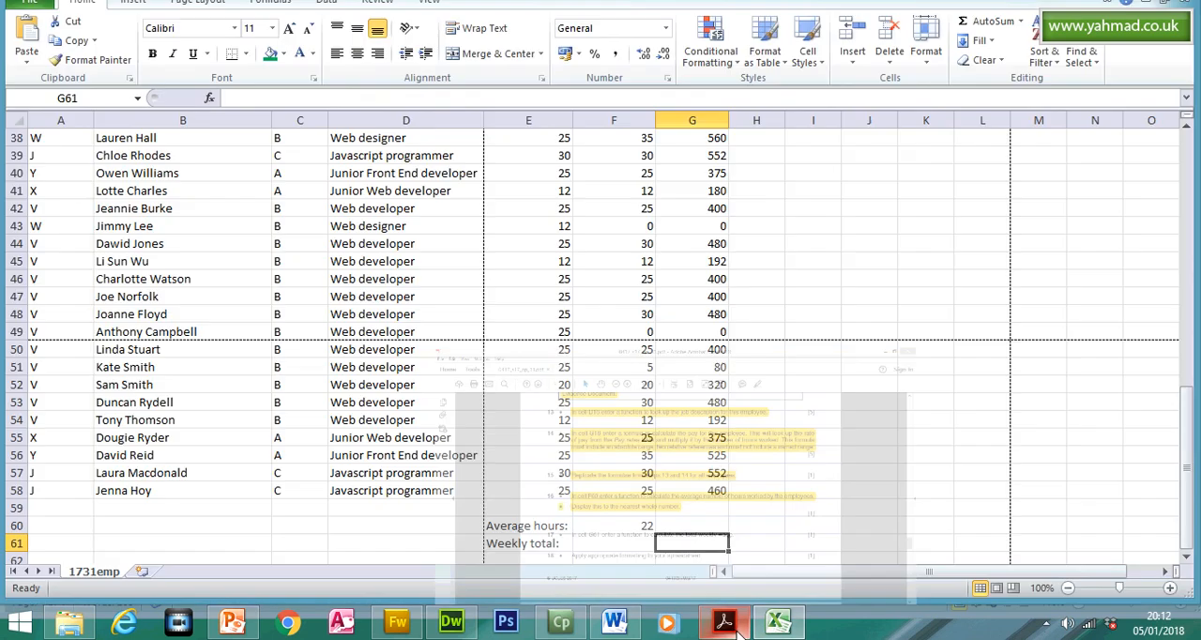
pyautogui.click(778, 622)
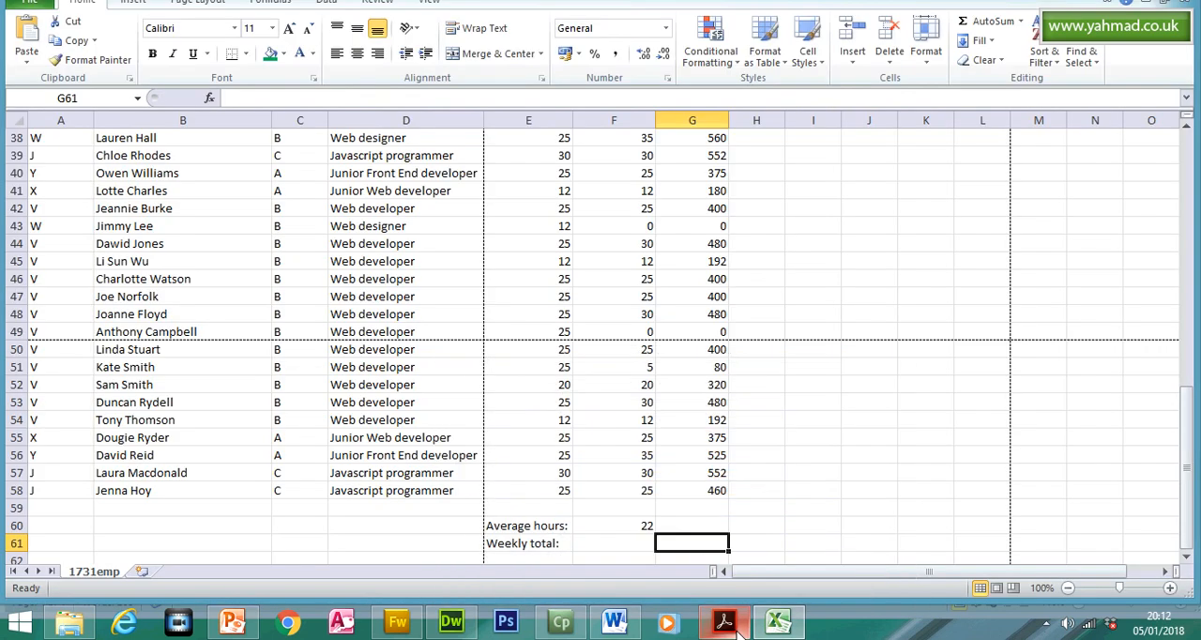
# - Calculate the total weekly wage in cell G61 with =SUM(G18:G58)
pyautogui.doubleClick(709, 544)
pyautogui.write('=su')
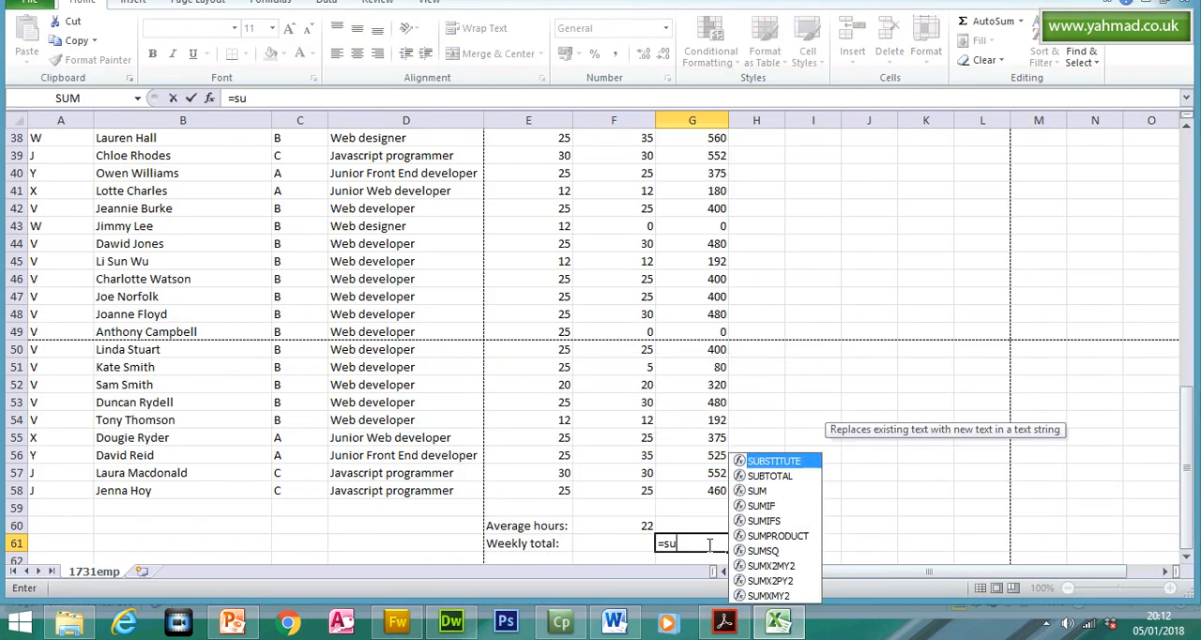
pyautogui.write('m')
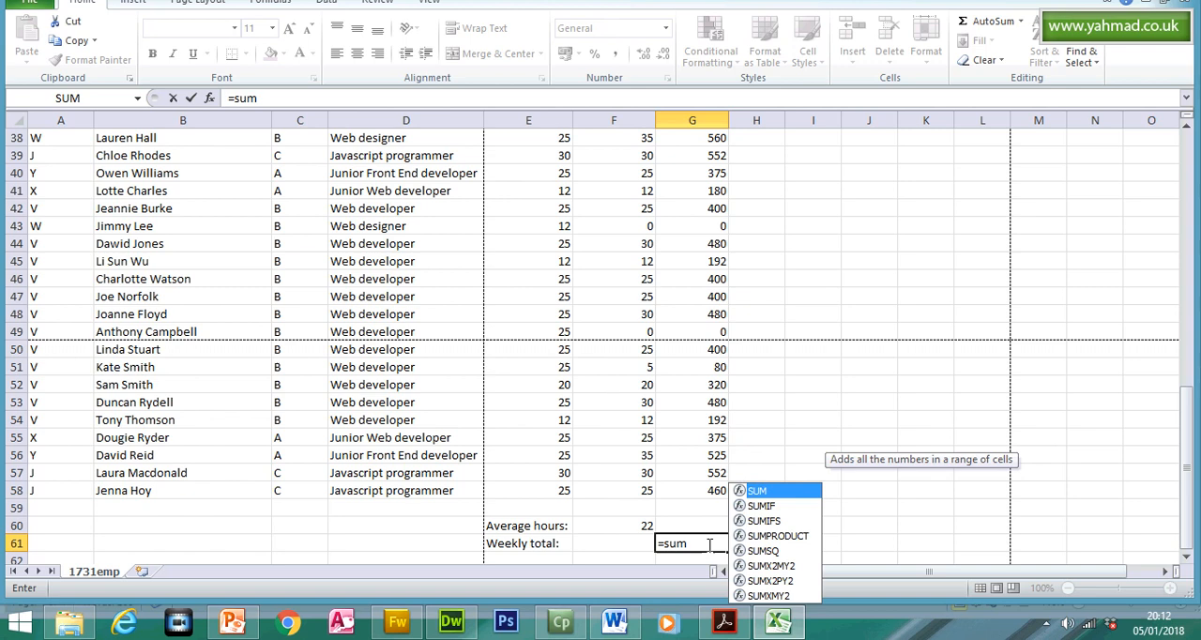
pyautogui.click(778, 491)
pyautogui.doubleClick(709, 543)
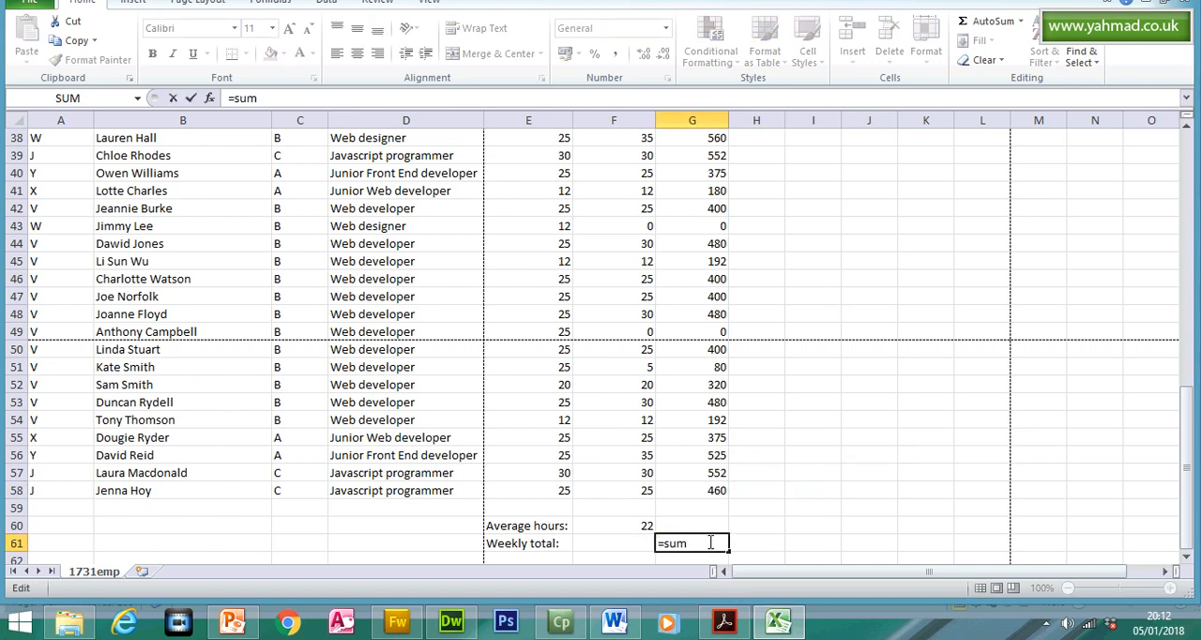
pyautogui.press('BackSpace')
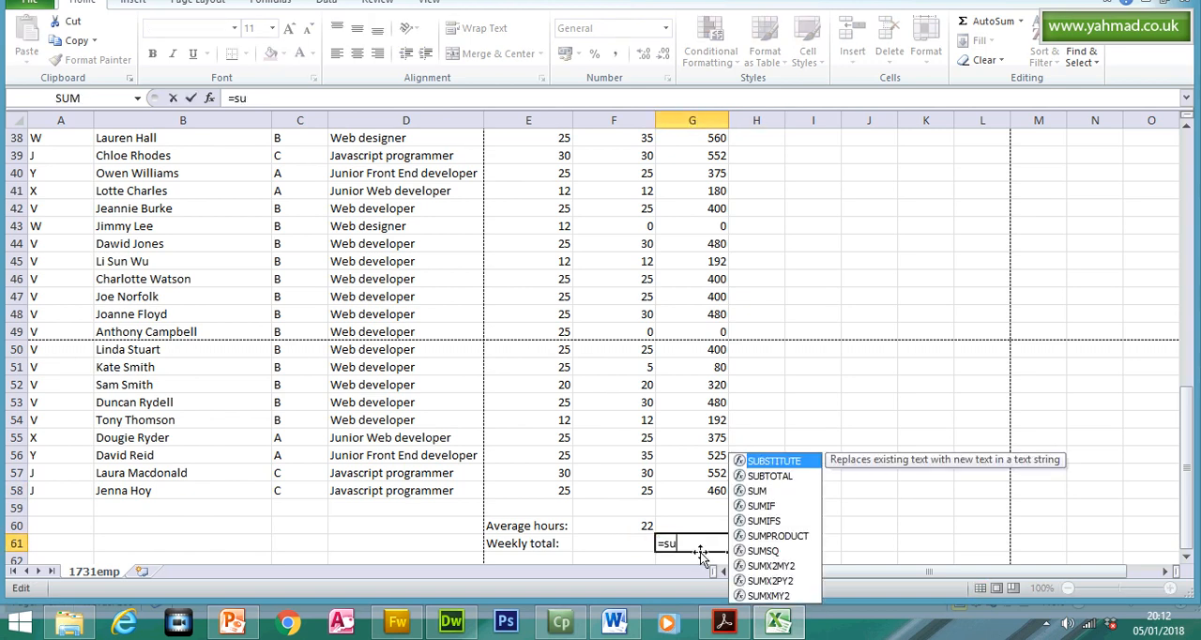
pyautogui.doubleClick(796, 491)
pyautogui.moveTo(714, 491); pyautogui.dragTo(712, 176)
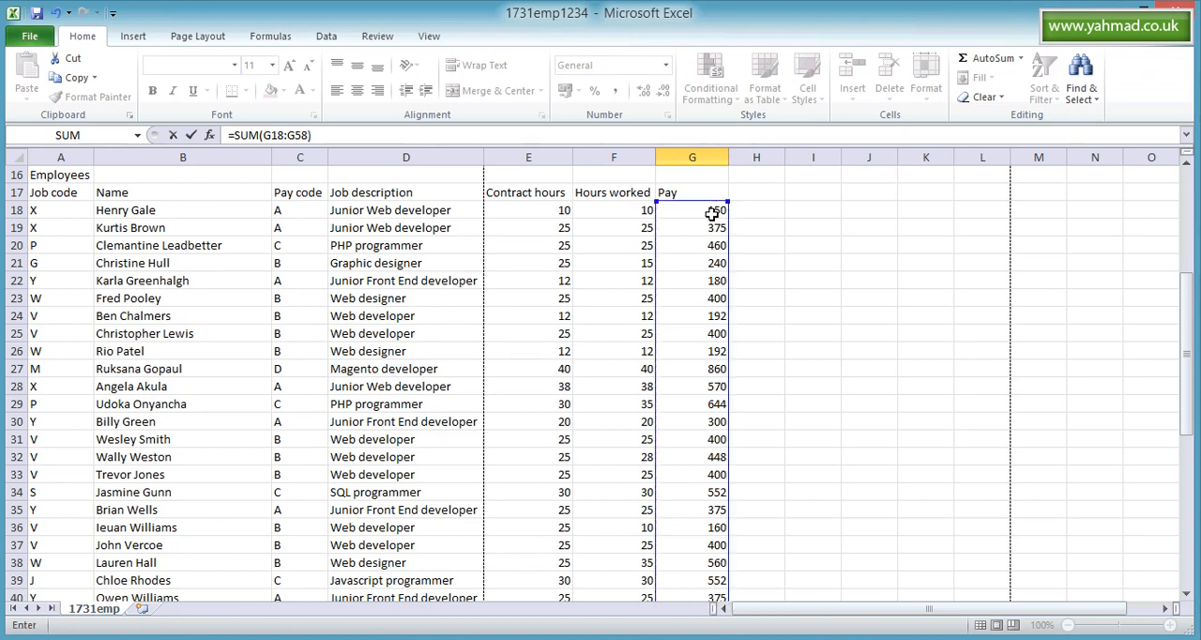
pyautogui.press('Return')
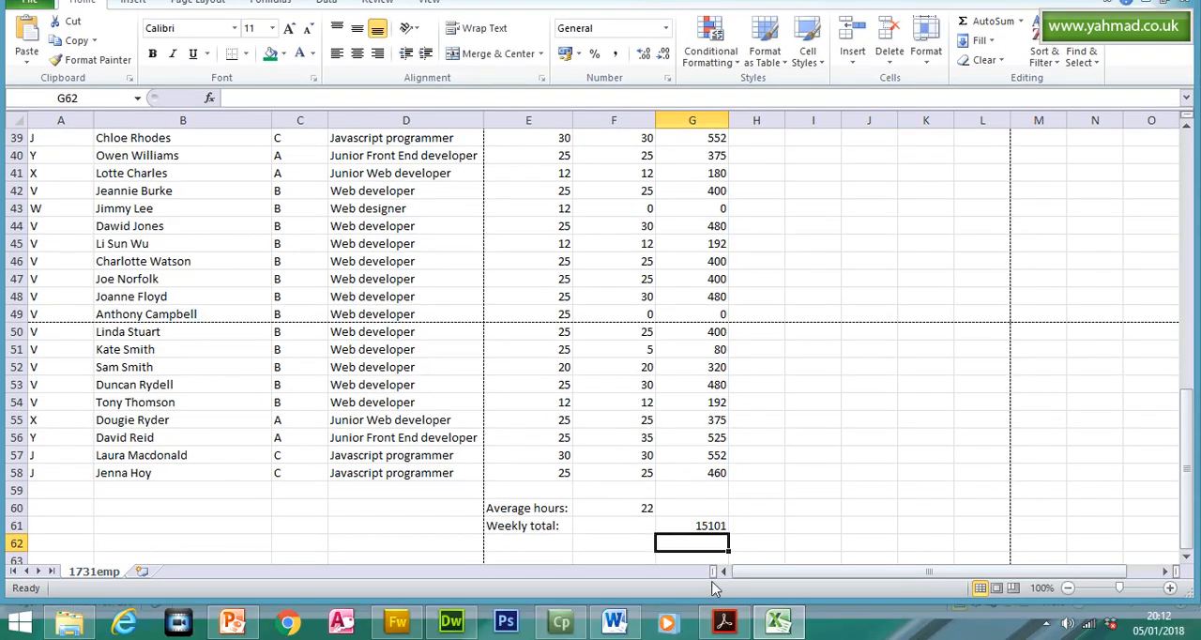
# - Switch to the question paper in Acrobat Reader and highlight the instruction of question 17
pyautogui.click(723, 623)
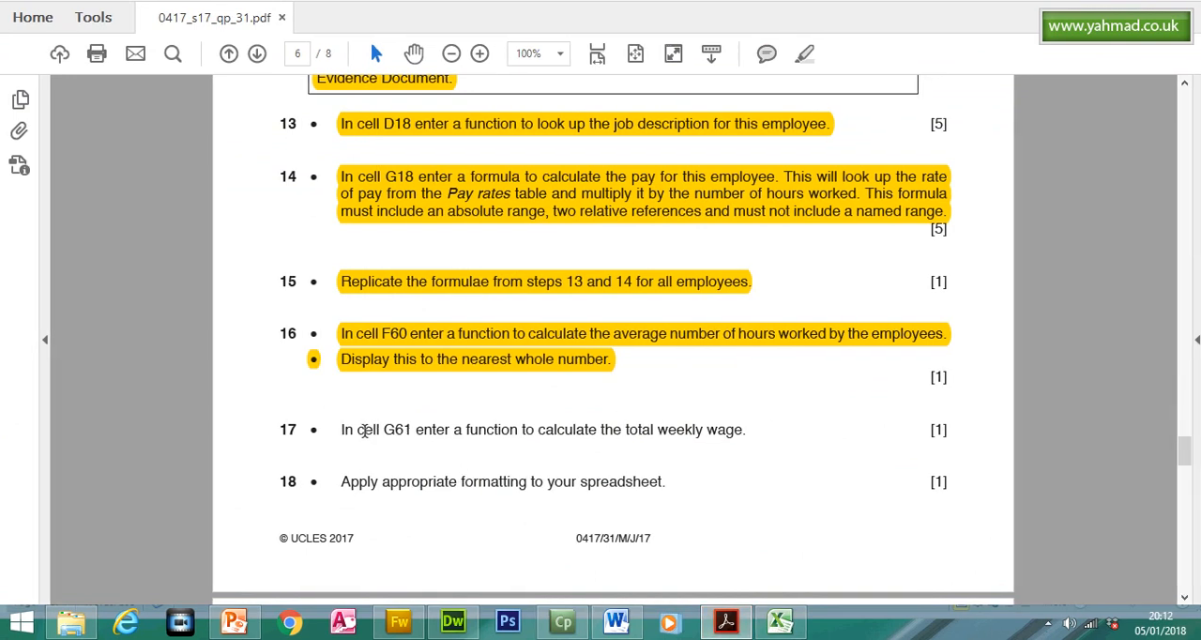
pyautogui.tripleClick(455, 441)
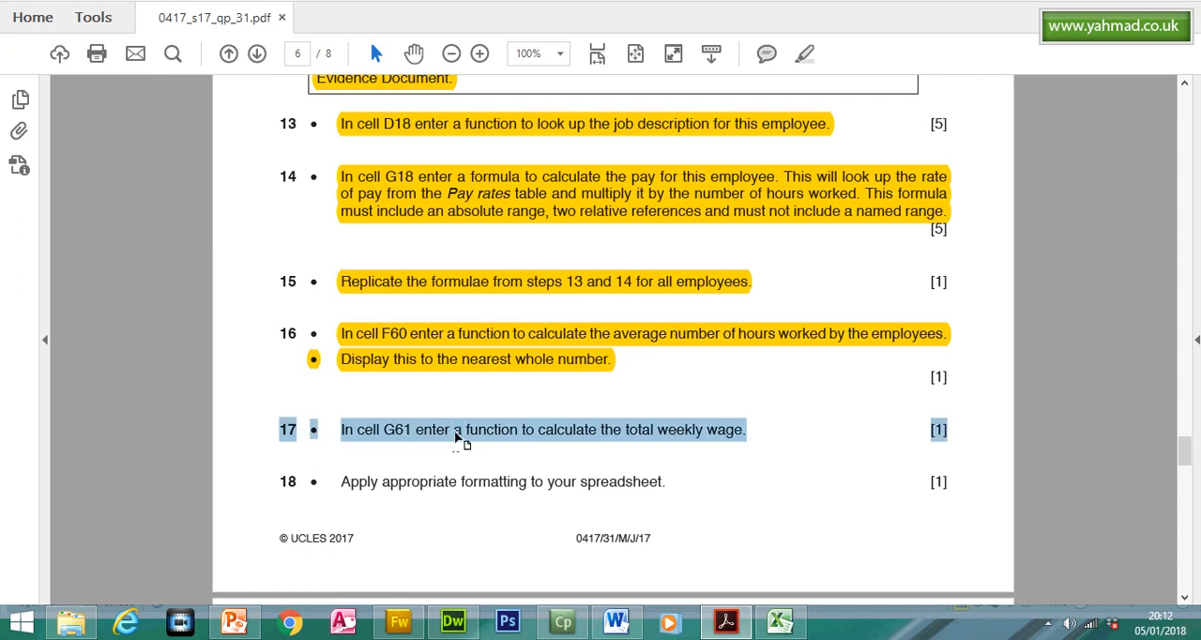
pyautogui.click(802, 91)
# - Read question 18's formatting instruction and check the currency format required in the introduction to Task 3
pyautogui.doubleClick(395, 485)
pyautogui.tripleClick(395, 485)
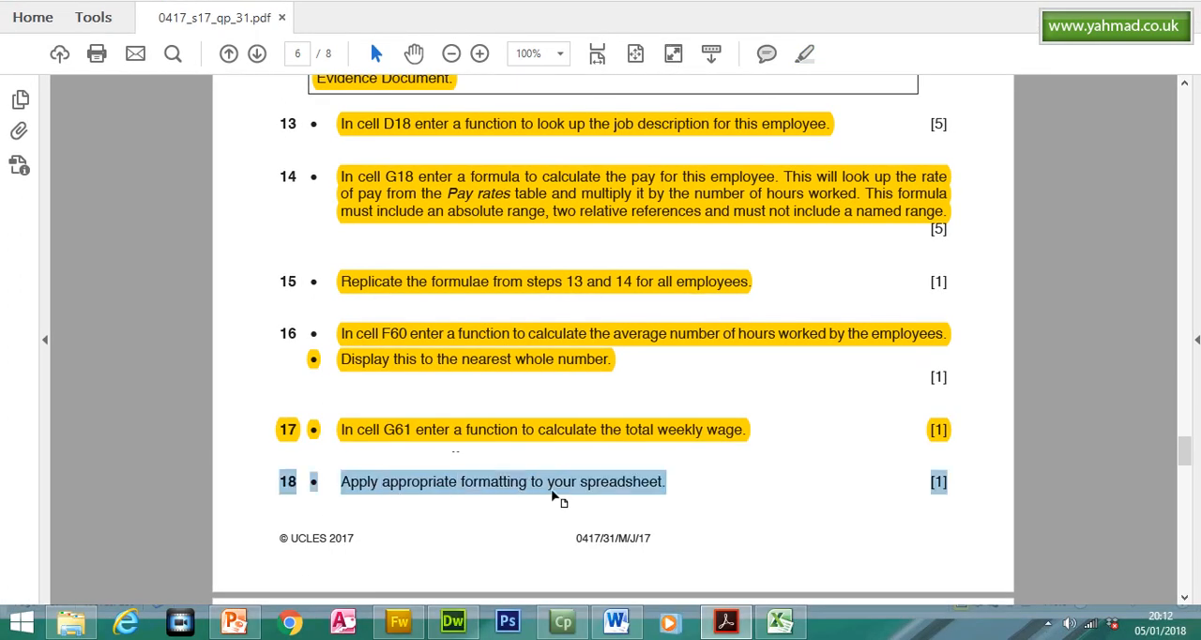
pyautogui.moveTo(1182, 456); pyautogui.dragTo(1189, 424)
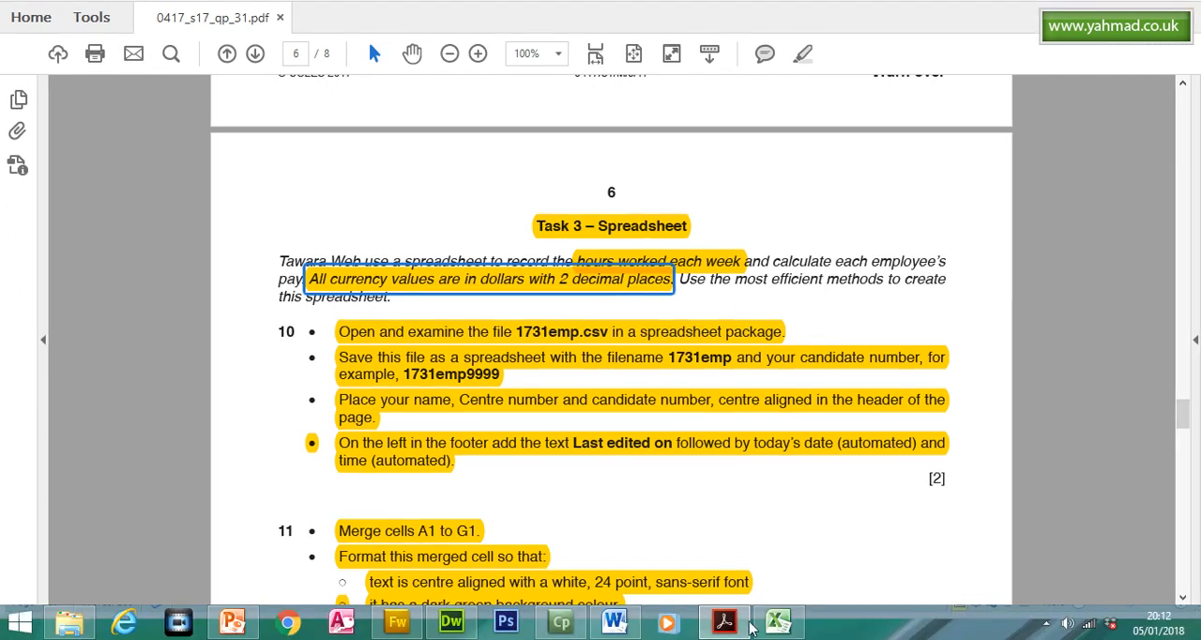
# - Switch to Excel and format the pay rates in cells E5:E8 with the $ English (U.S.) accounting format
pyautogui.click(778, 623)
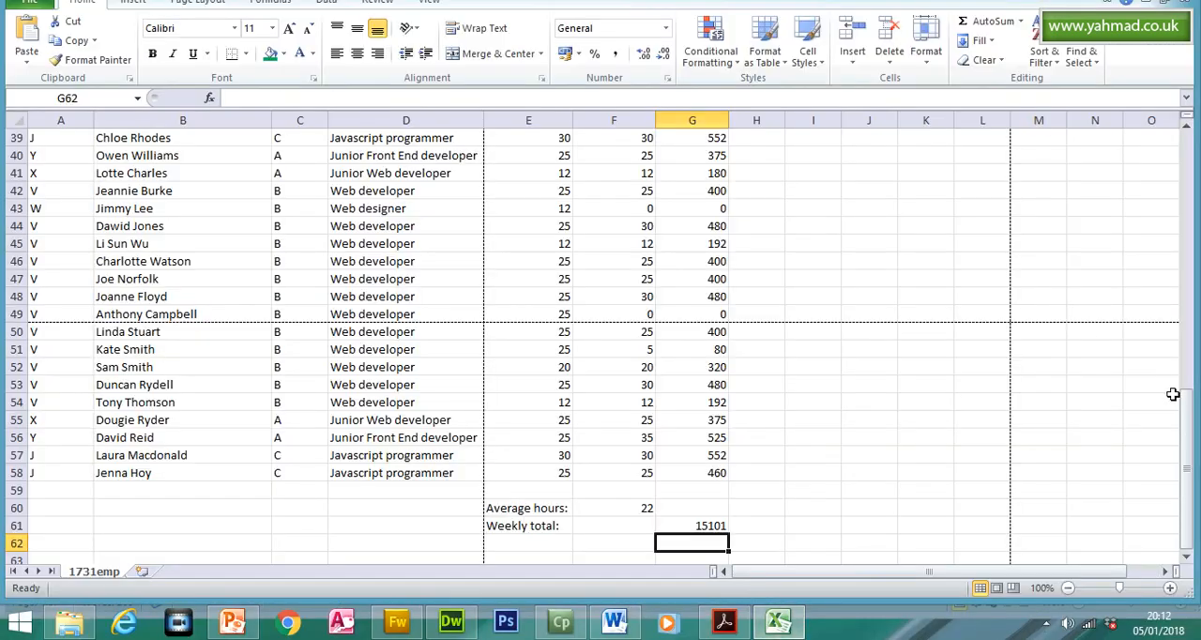
pyautogui.moveTo(1189, 419); pyautogui.dragTo(1193, 193)
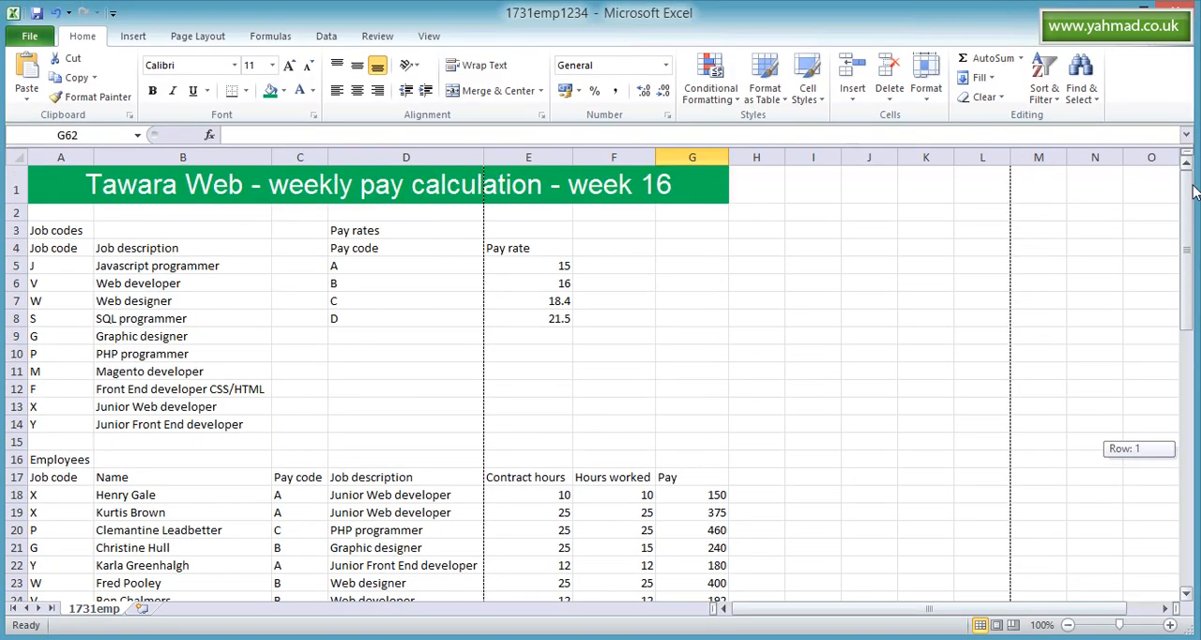
pyautogui.moveTo(551, 265); pyautogui.dragTo(550, 315)
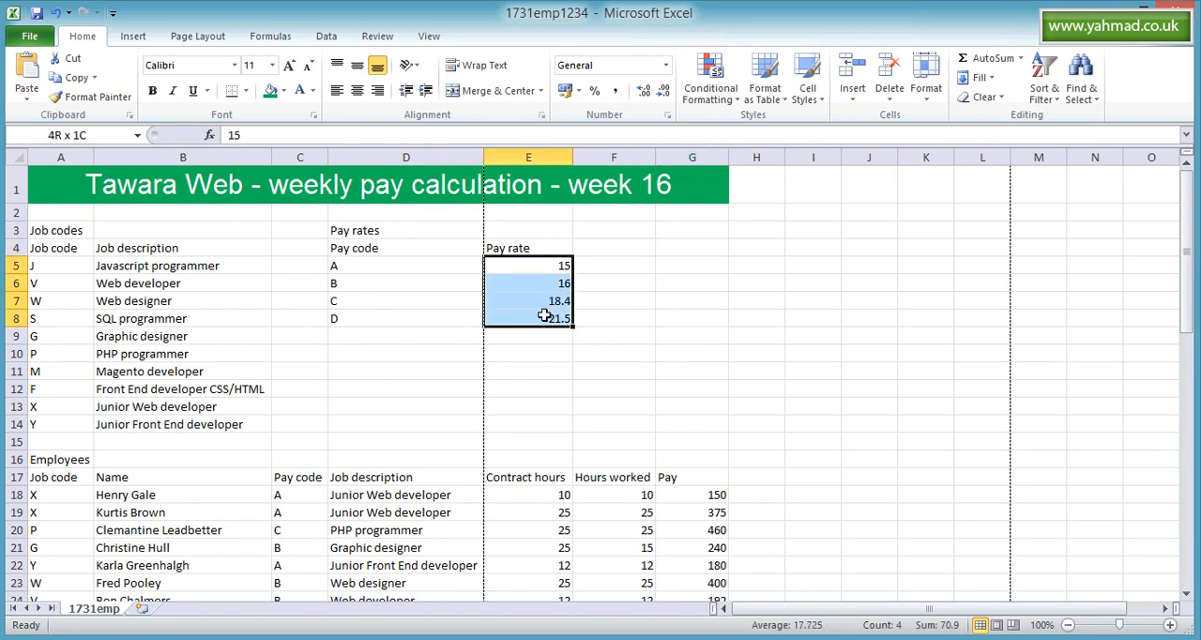
pyautogui.click(579, 90)
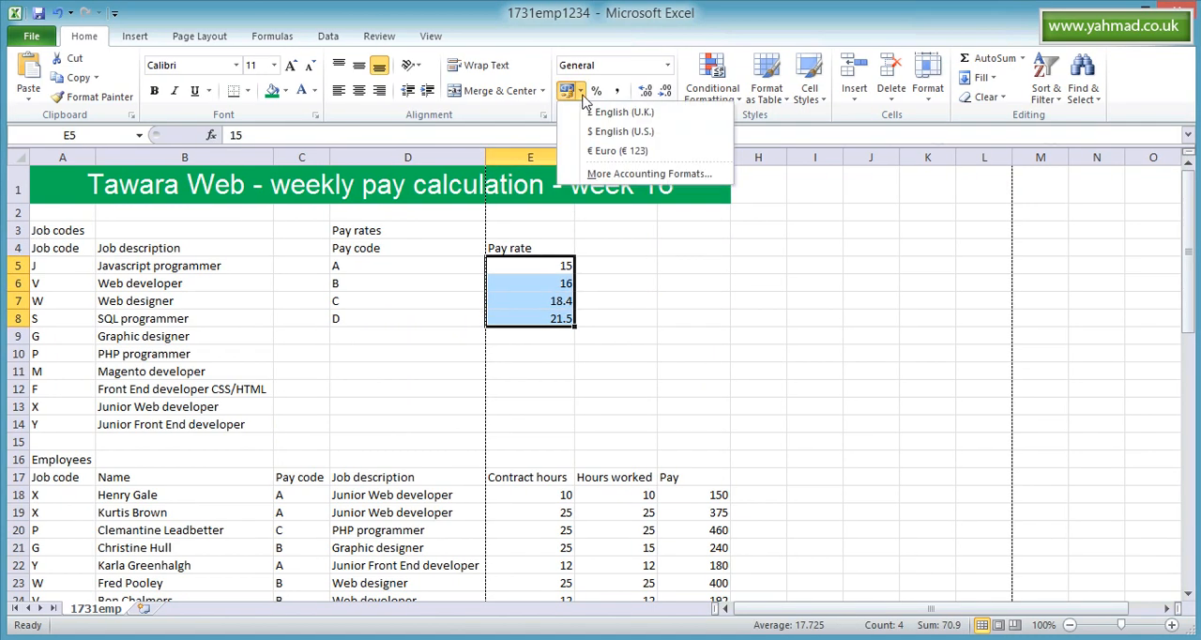
pyautogui.click(606, 131)
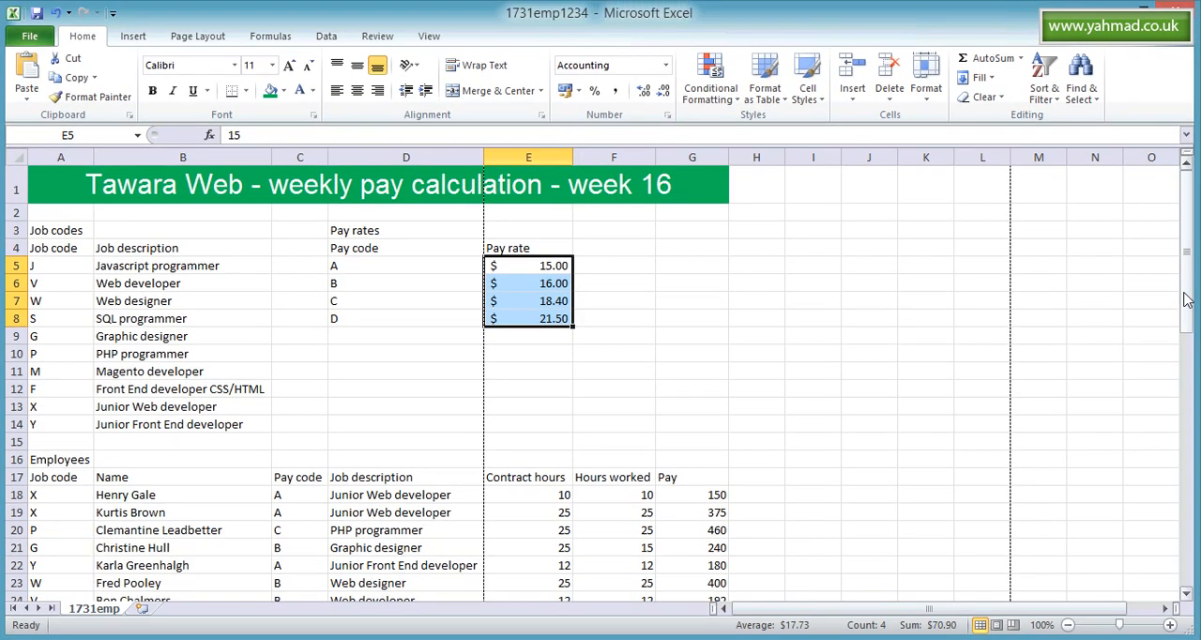
# - Apply the $ English (U.S.) accounting format to the employees' Pay values in G18:G58
pyautogui.moveTo(1188, 289); pyautogui.dragTo(1187, 317)
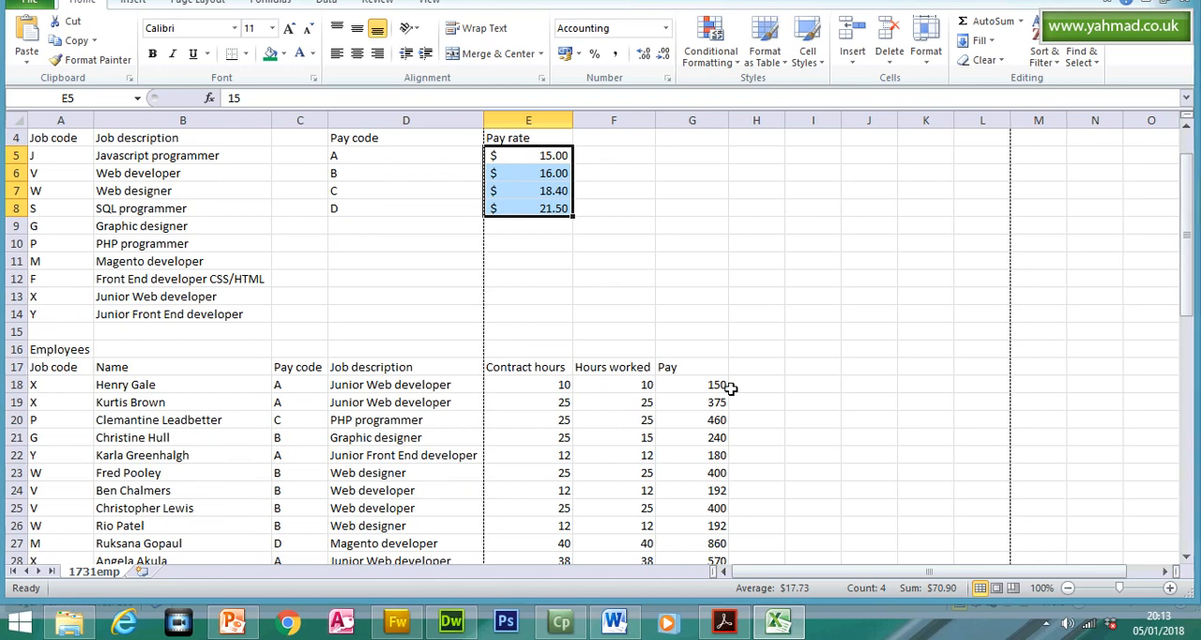
pyautogui.moveTo(710, 389); pyautogui.dragTo(706, 531)
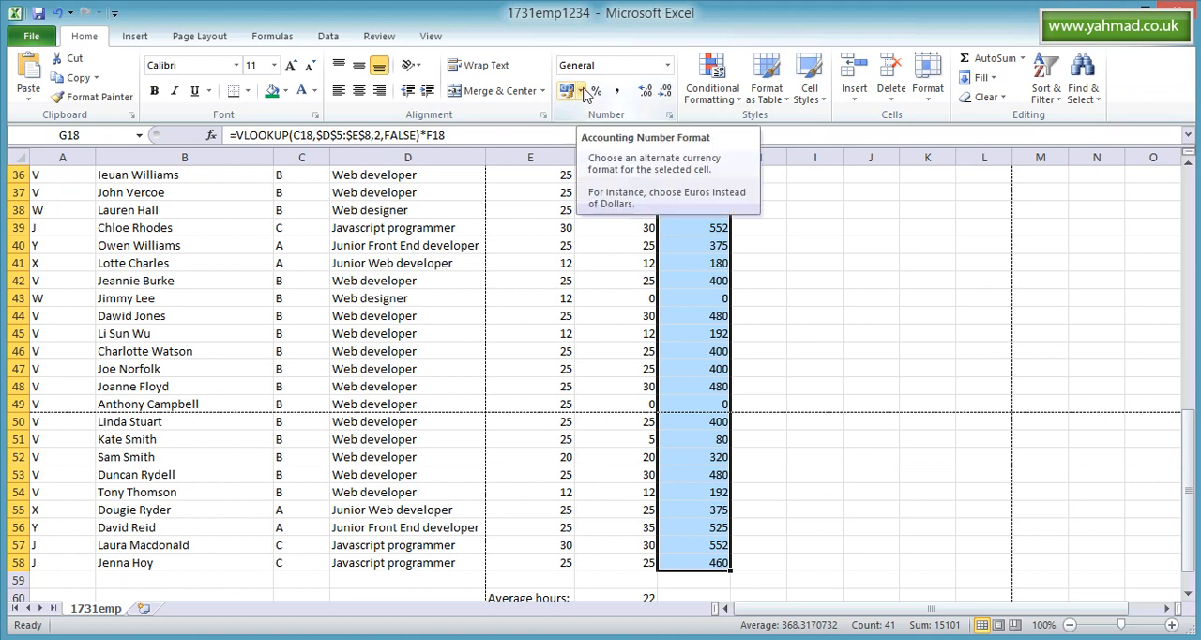
pyautogui.click(581, 90)
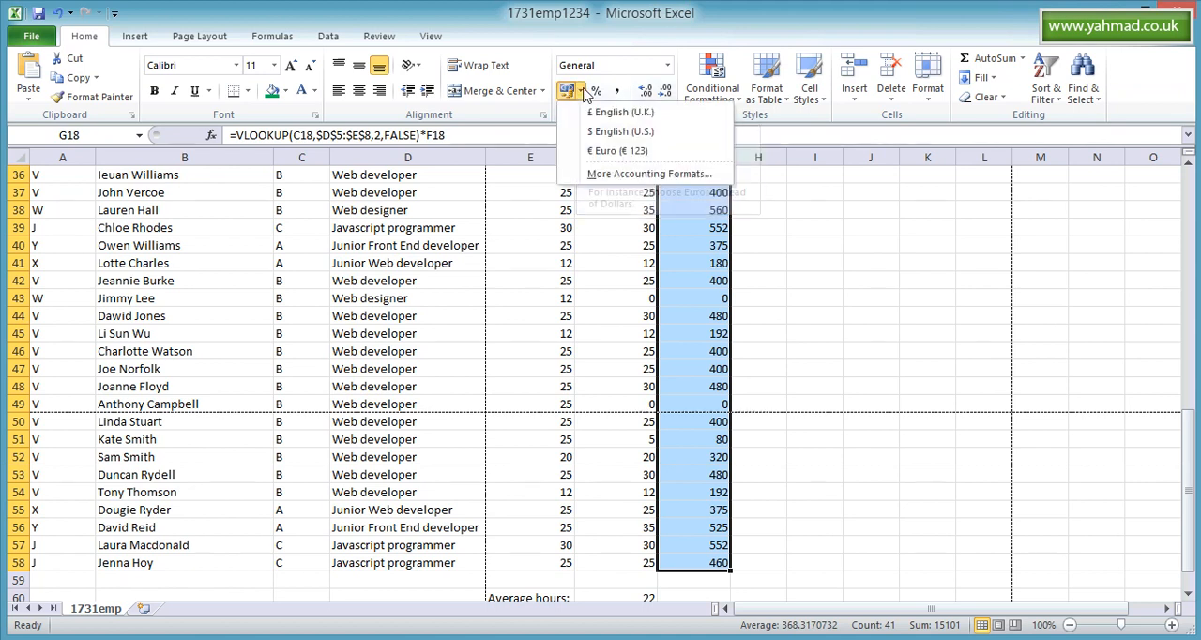
pyautogui.click(600, 138)
pyautogui.scroll(10, 937, 308)
# - Apply the $ English (U.S.) accounting format to the Weekly total in cell G61
pyautogui.moveTo(1189, 253); pyautogui.dragTo(1191, 492)
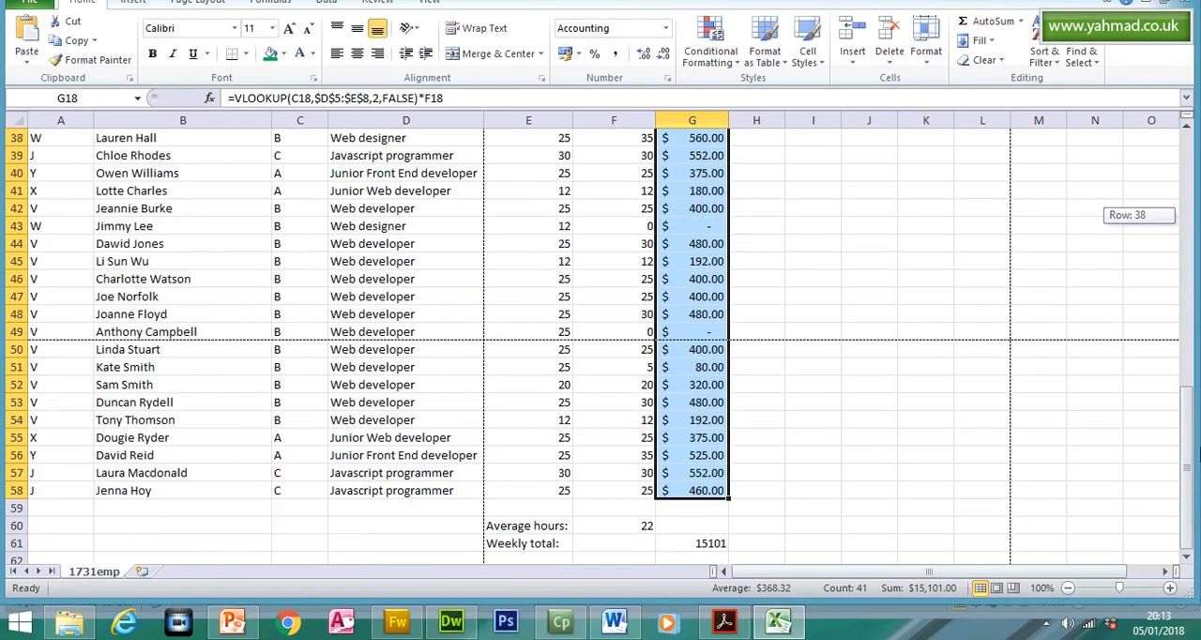
pyautogui.click(703, 544)
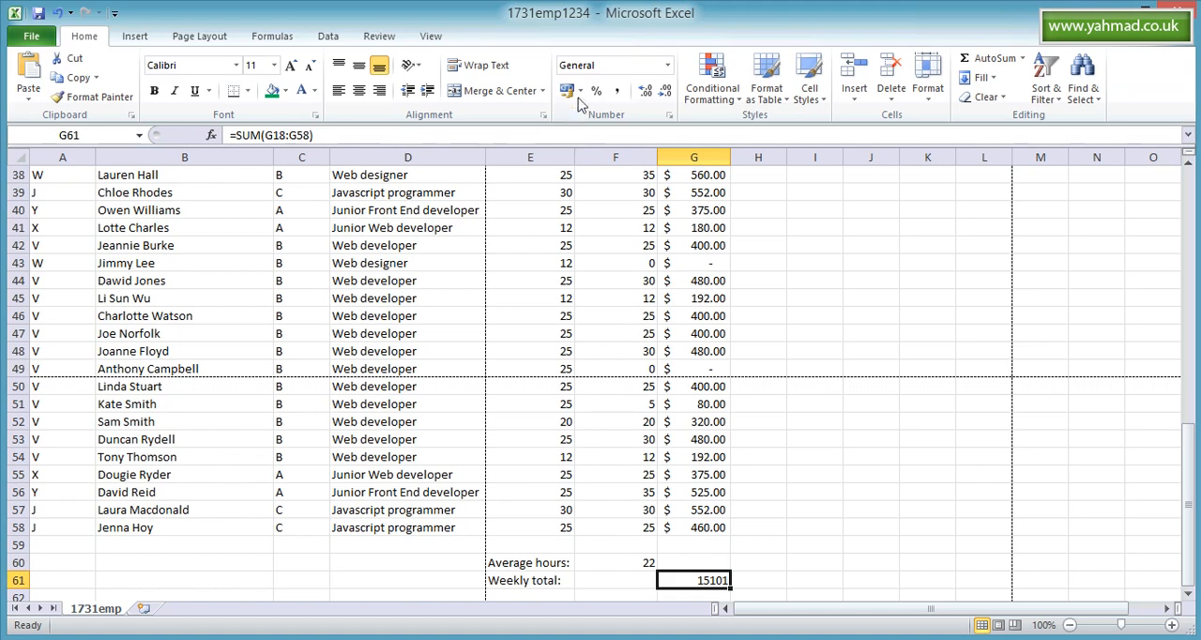
pyautogui.click(577, 53)
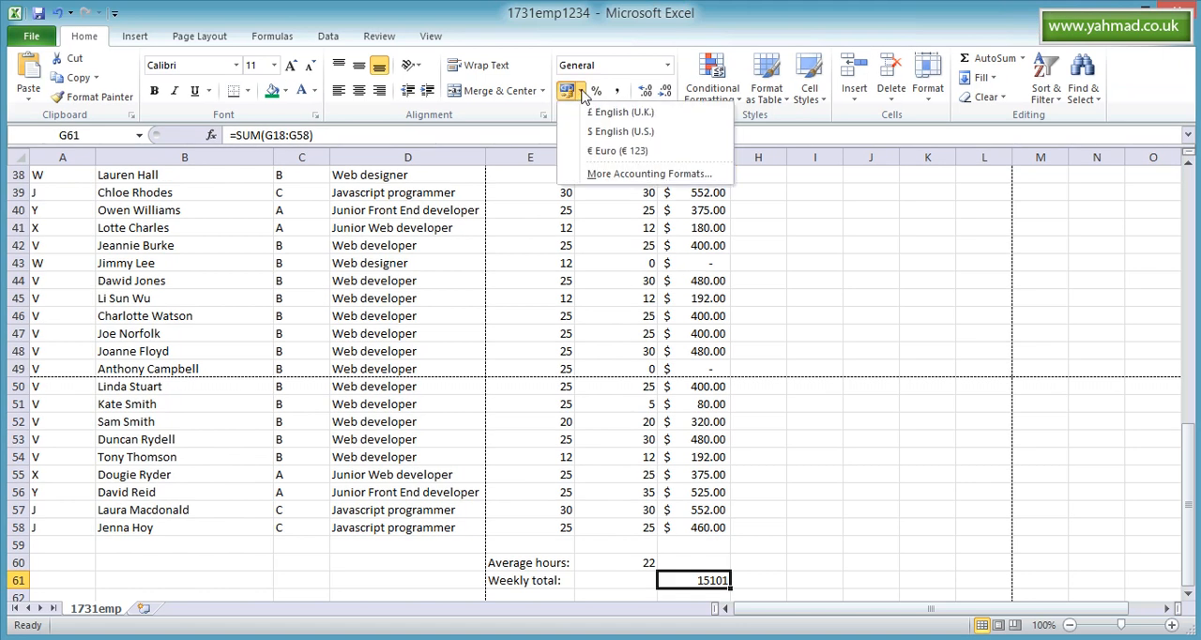
pyautogui.click(605, 132)
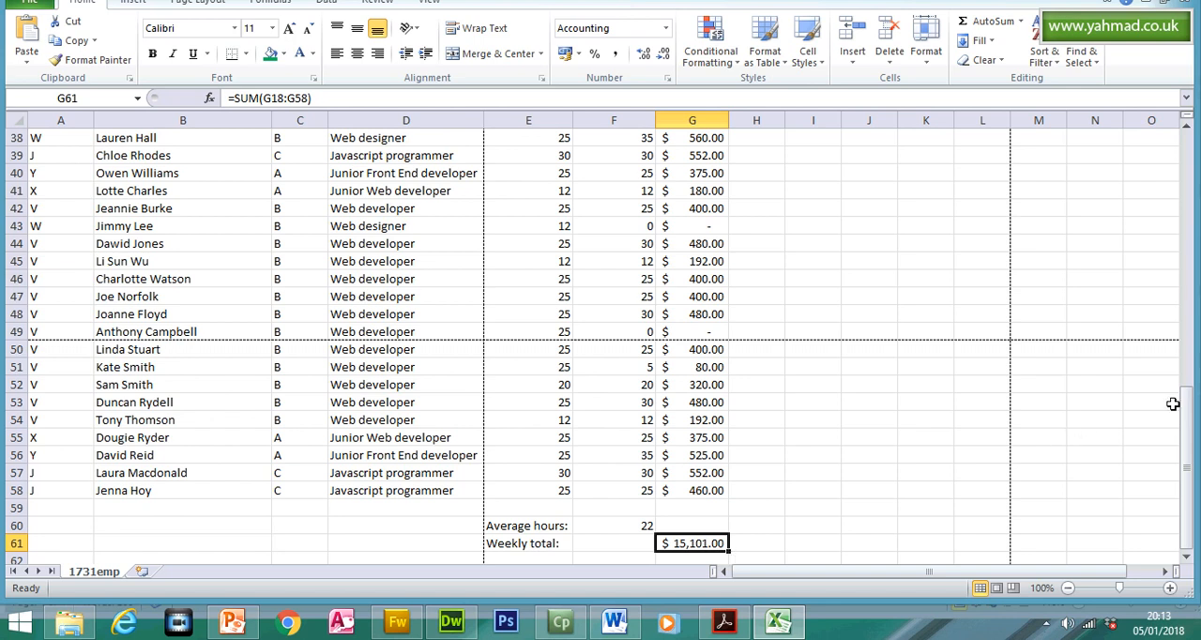
# - Change the Pay values in G18:G58 to the Currency number format with the $ English (U.S.) symbol and 2 decimal places
pyautogui.moveTo(1186, 403)
pyautogui.mouseDown()
pyautogui.moveTo(1181, 265)
pyautogui.moveTo(1191, 402)
pyautogui.mouseUp()
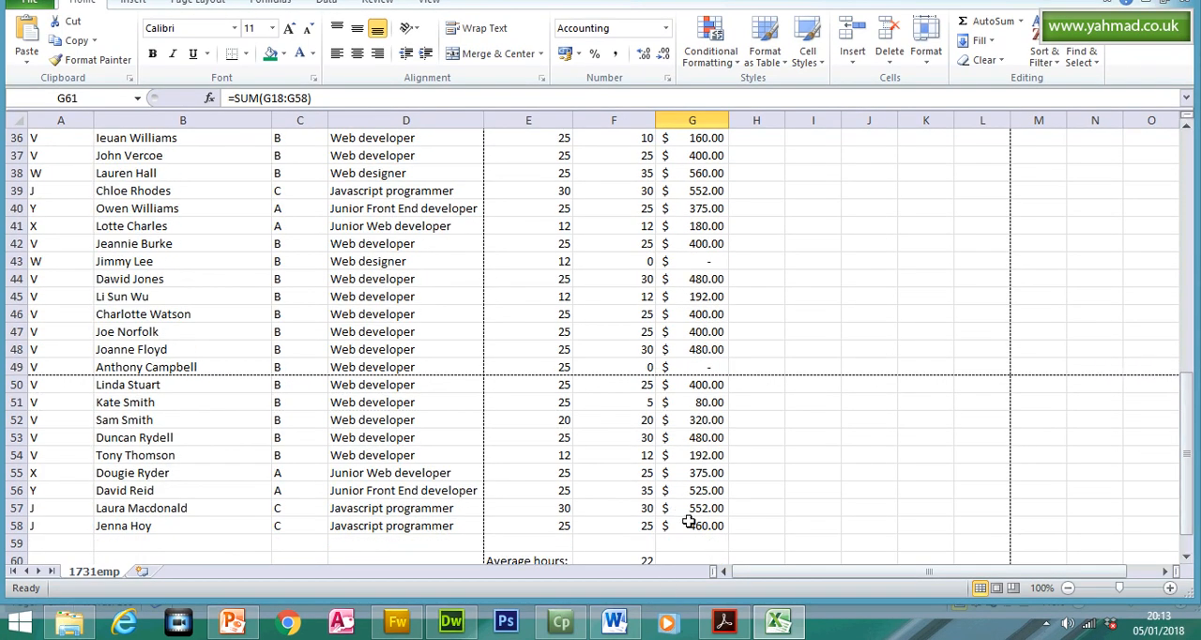
pyautogui.moveTo(703, 525); pyautogui.dragTo(694, 209)
pyautogui.rightClick(694, 212)
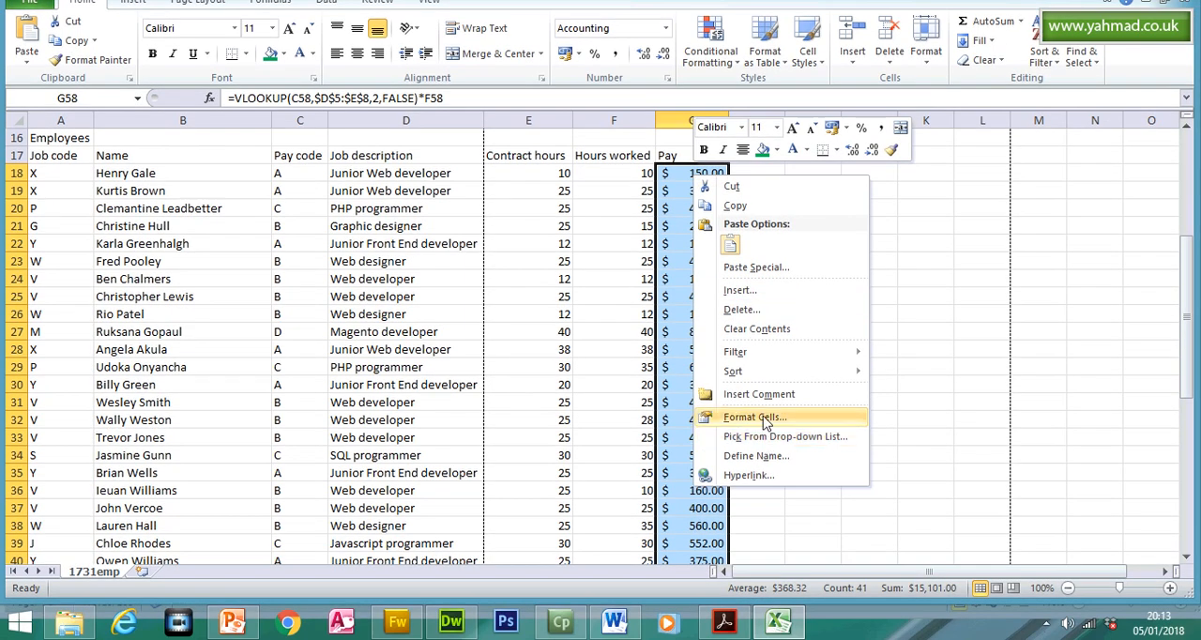
pyautogui.click(761, 453)
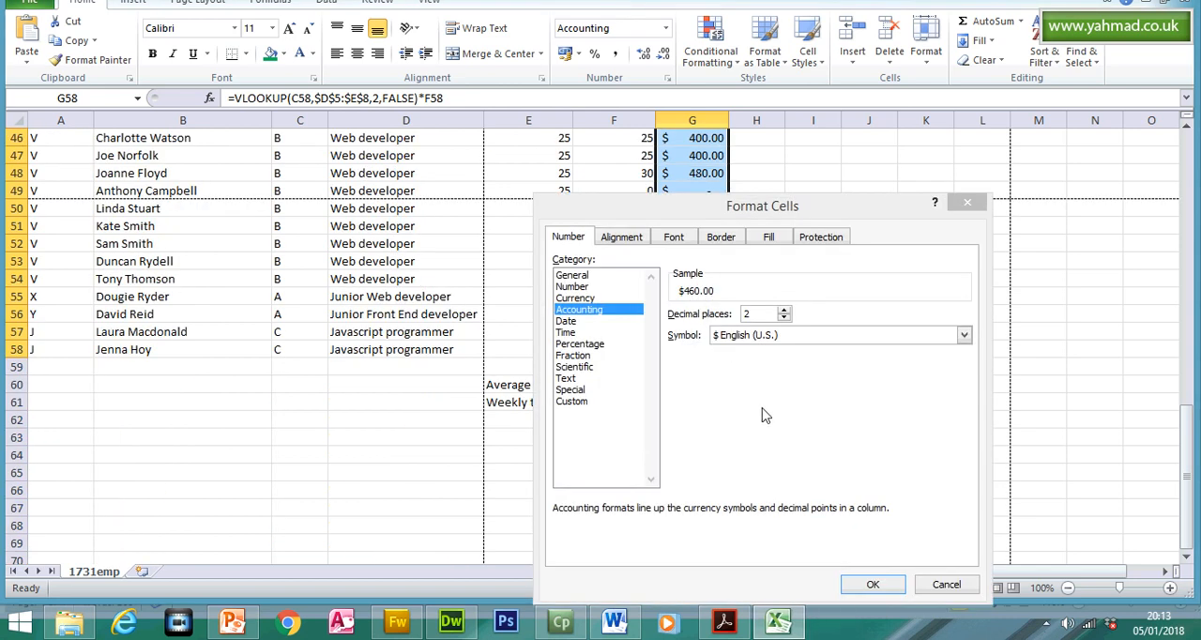
pyautogui.click(585, 299)
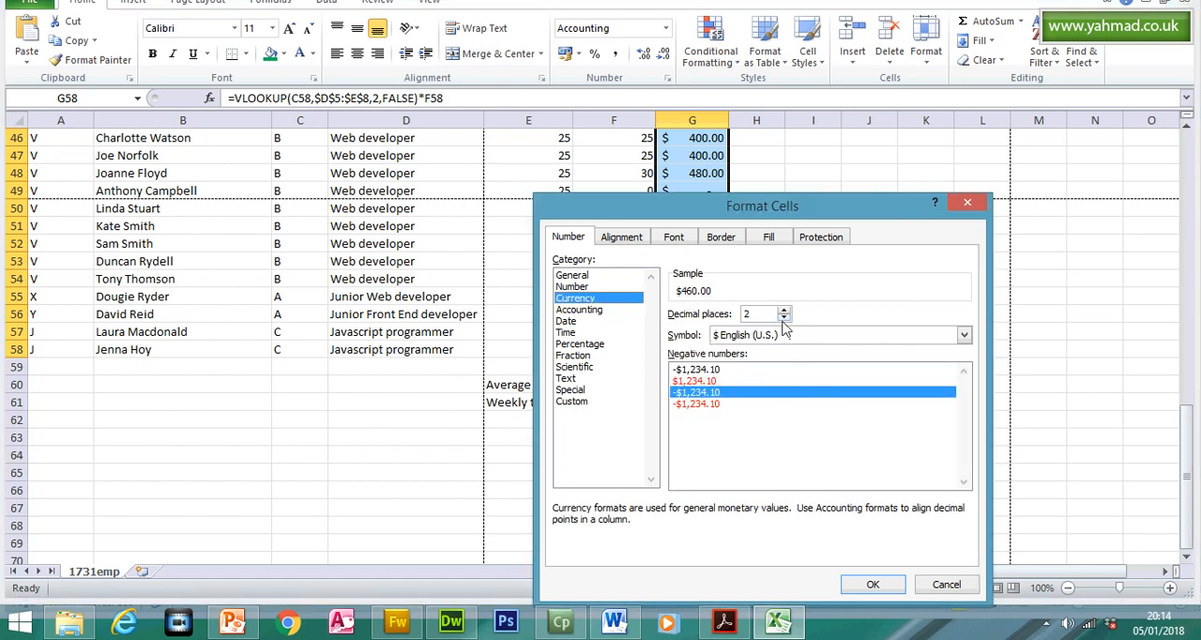
pyautogui.click(874, 583)
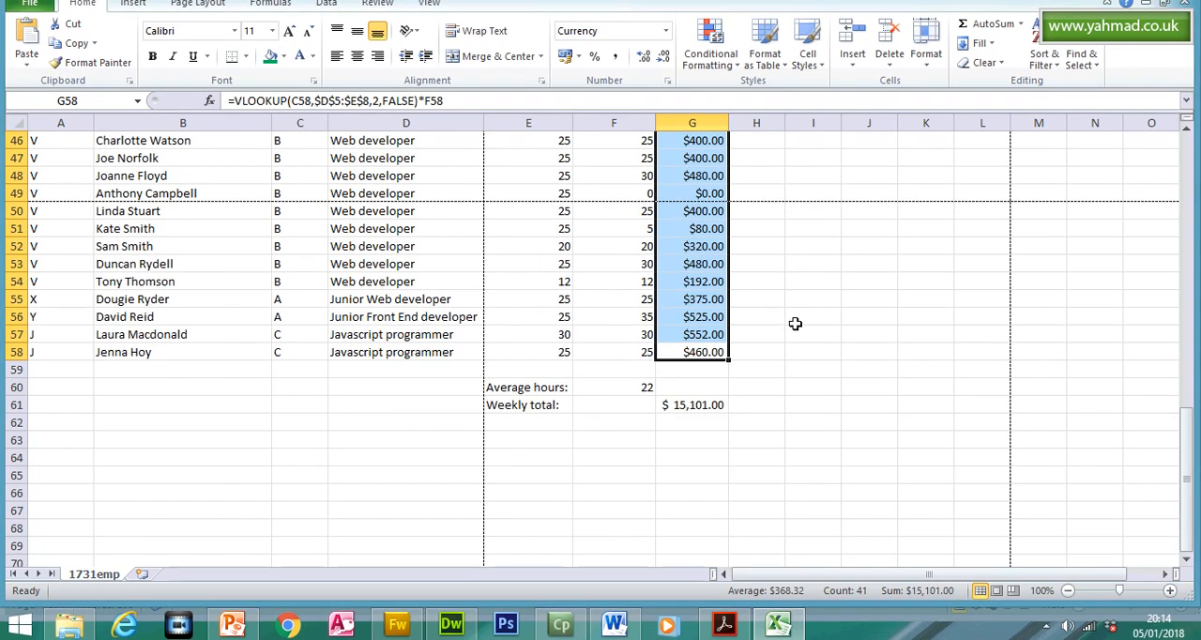
pyautogui.moveTo(1187, 436); pyautogui.dragTo(1188, 427)
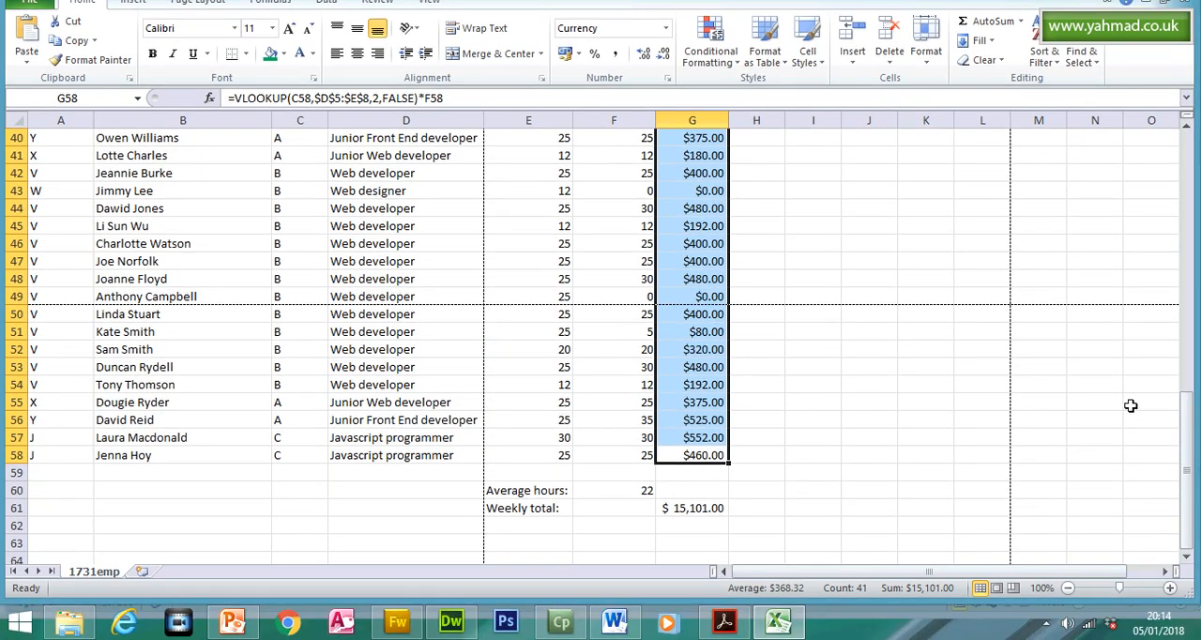
pyautogui.moveTo(1187, 413); pyautogui.dragTo(1172, 200)
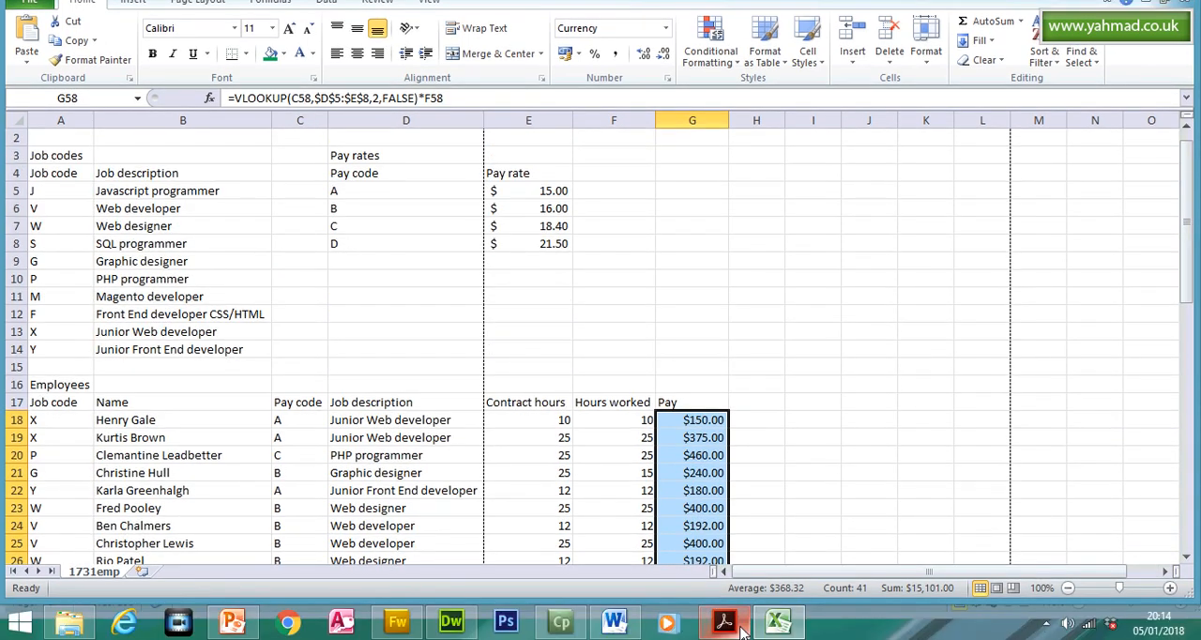
# - Switch to the question paper in Acrobat Reader and highlight the instruction of question 18
pyautogui.click(736, 627)
pyautogui.moveTo(1183, 411); pyautogui.dragTo(1182, 467)
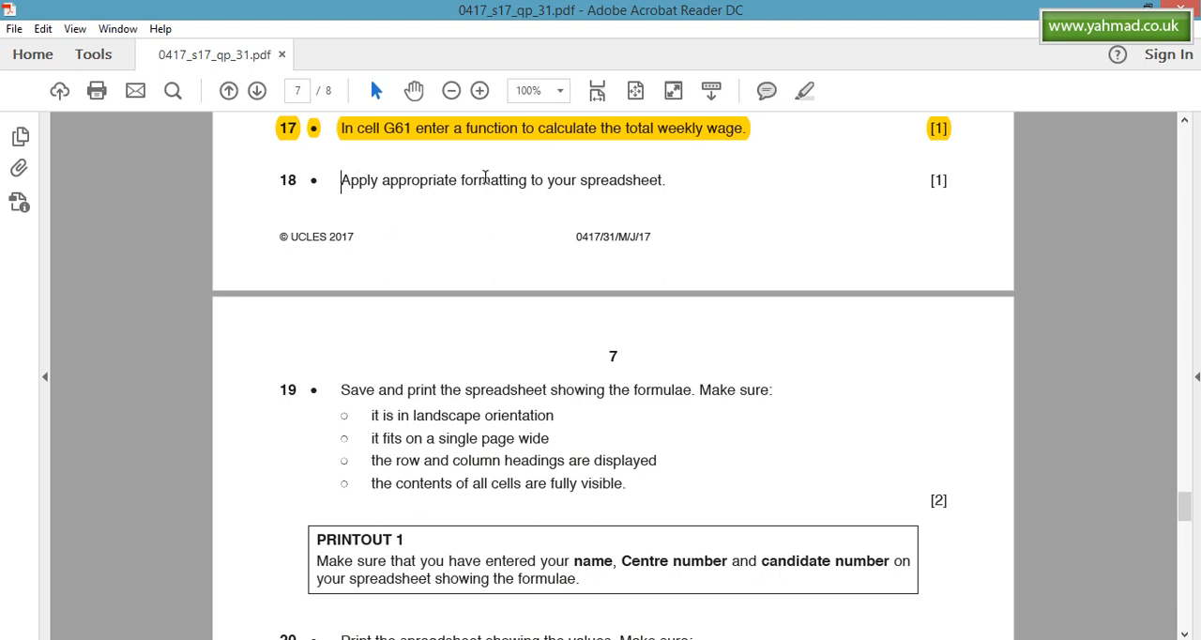
pyautogui.doubleClick(640, 180)
pyautogui.tripleClick(640, 180)
pyautogui.click(798, 93)
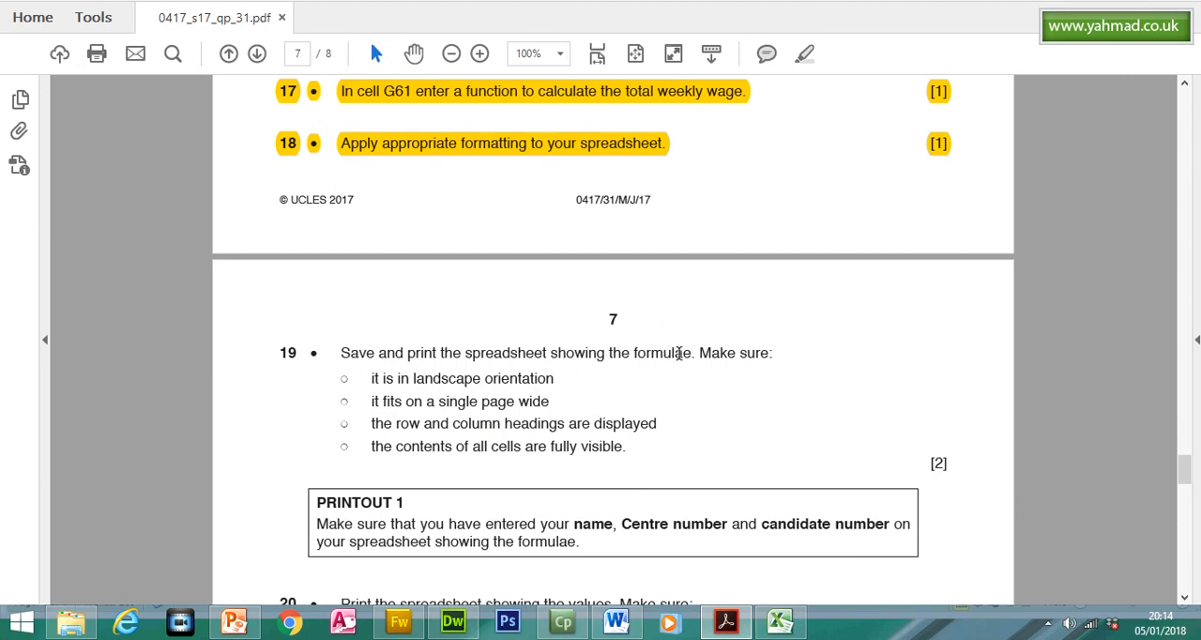
# - Switch to Excel and turn on Show Formulas for the 1731emp sheet
pyautogui.click(777, 621)
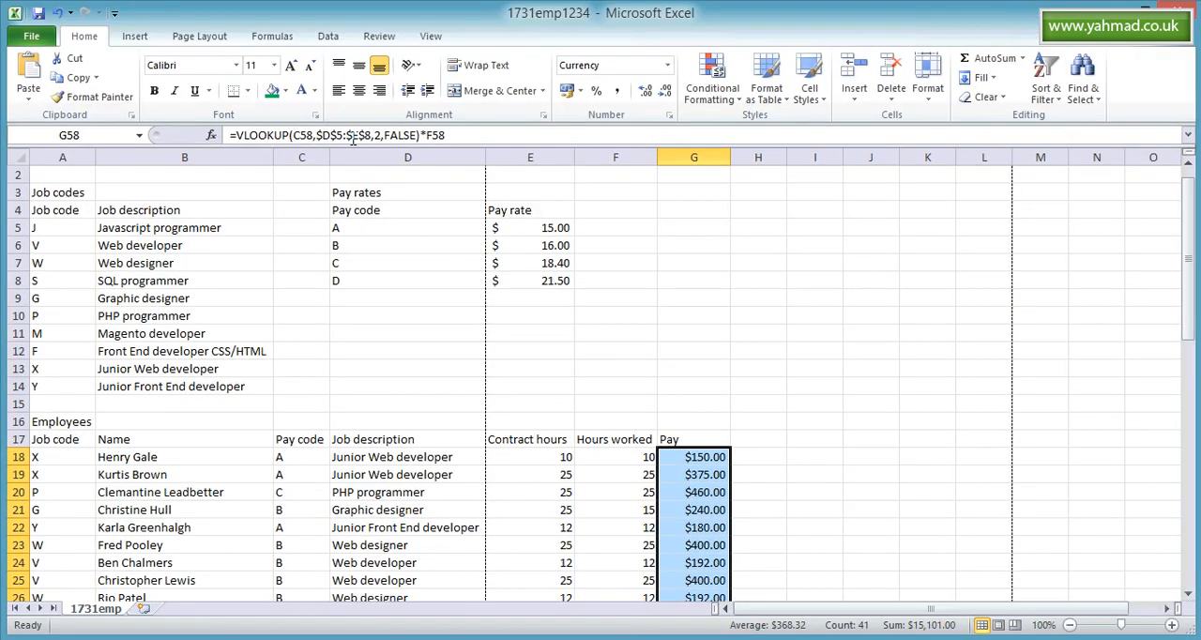
pyautogui.click(291, 41)
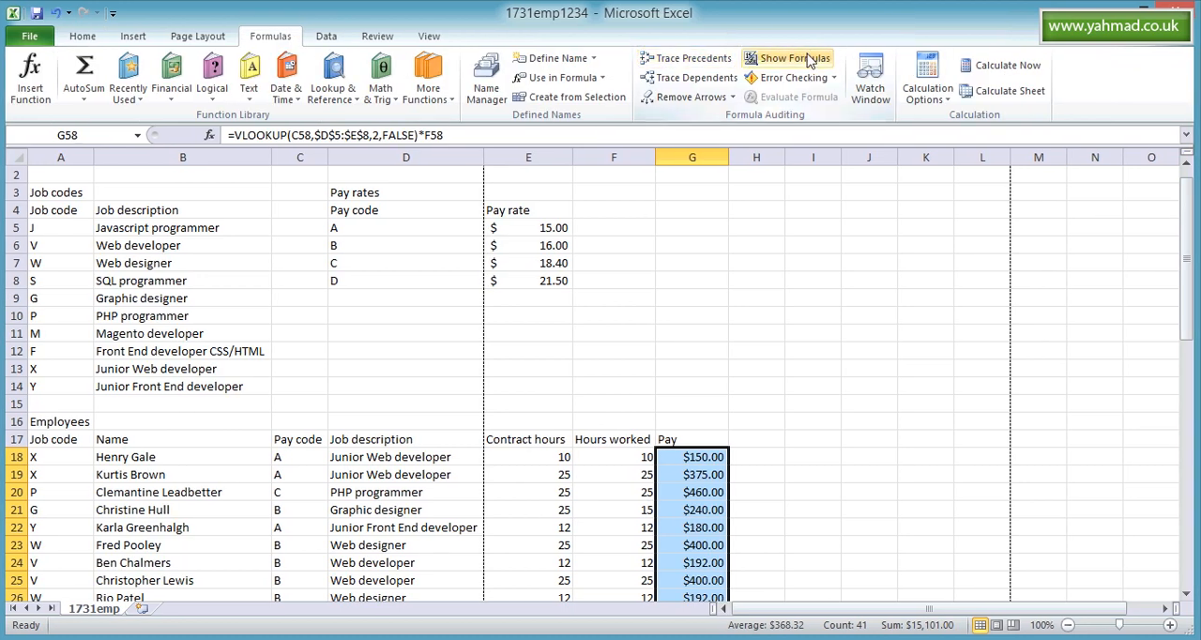
pyautogui.click(809, 60)
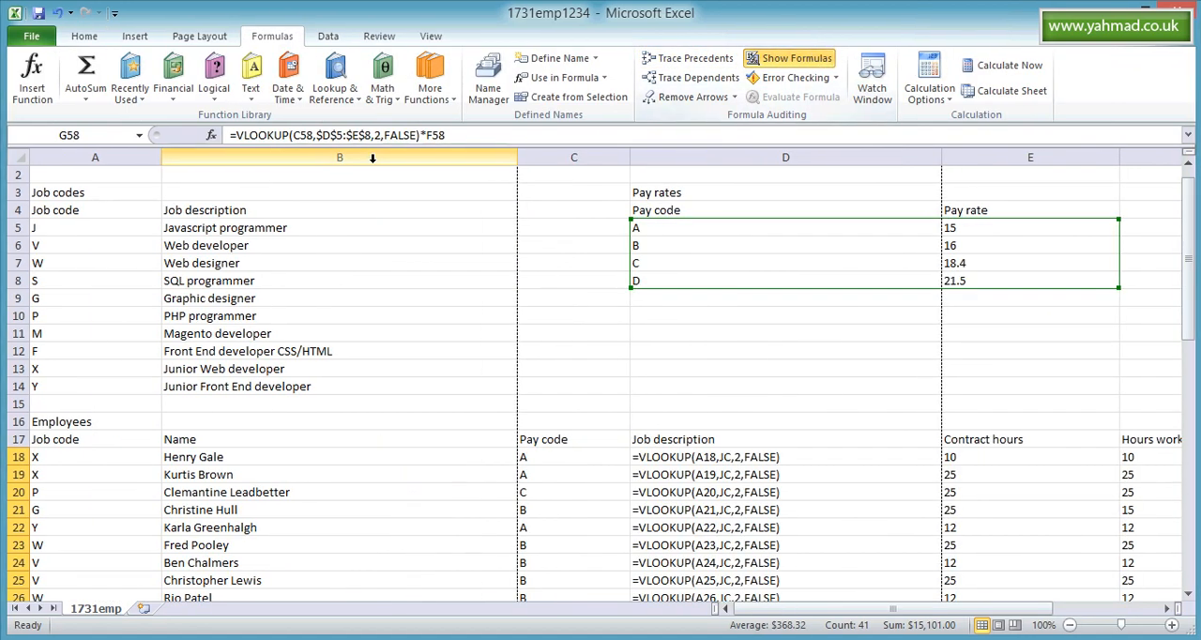
# - Autofit the widths of columns A, B, D, E and F to their contents in the formula view
pyautogui.doubleClick(161, 154)
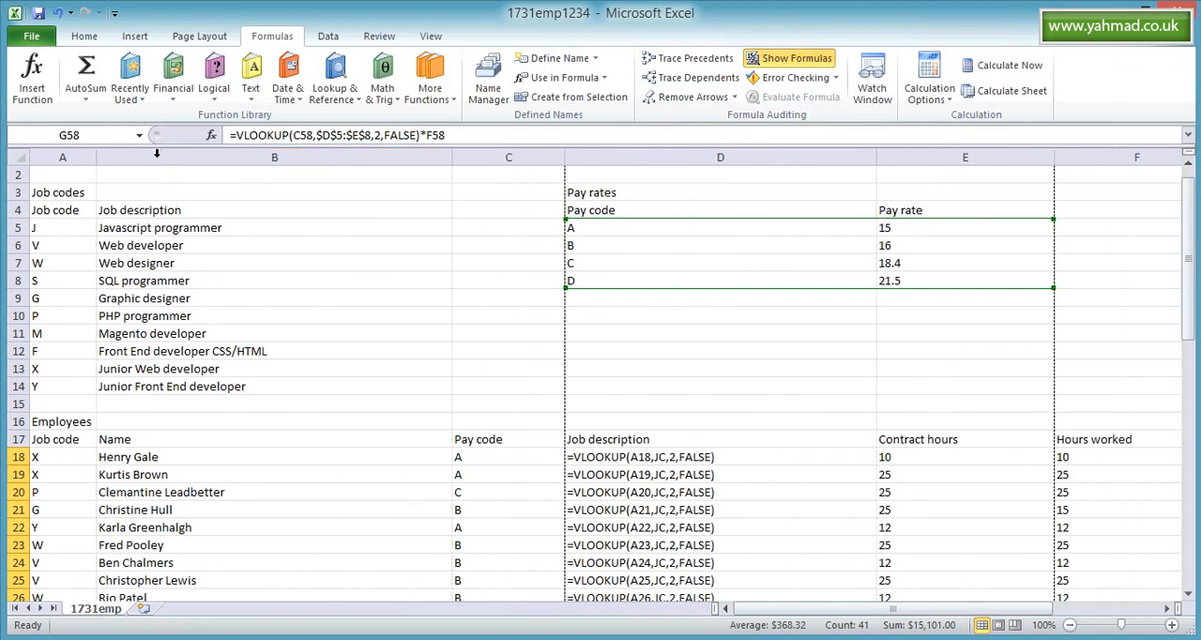
pyautogui.doubleClick(451, 153)
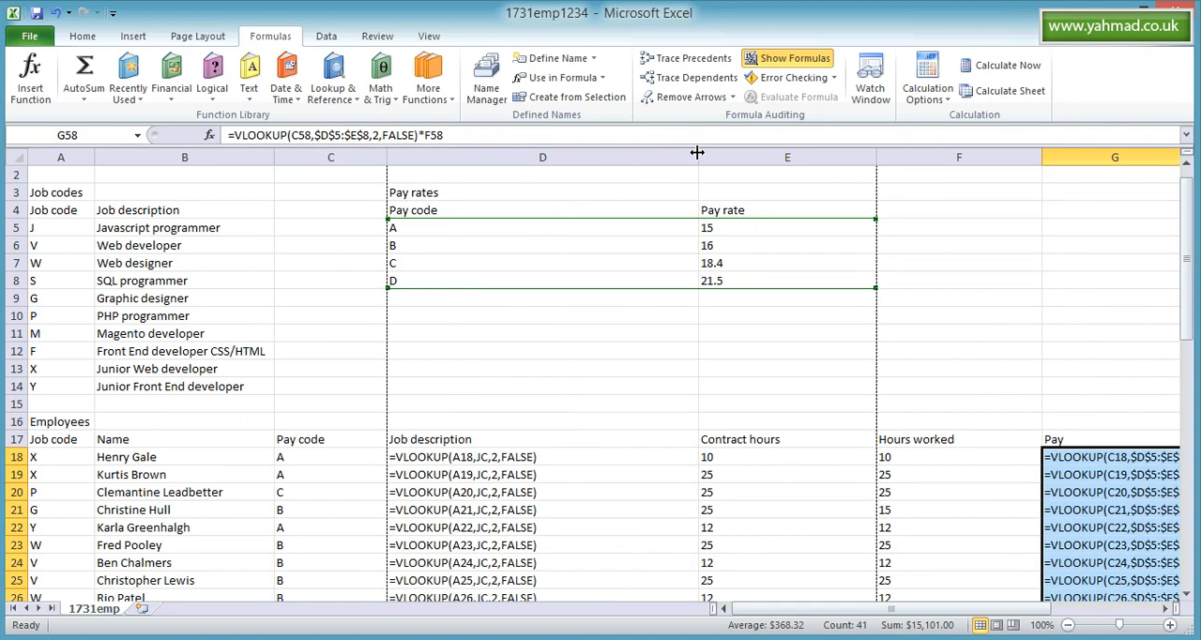
pyautogui.doubleClick(699, 155)
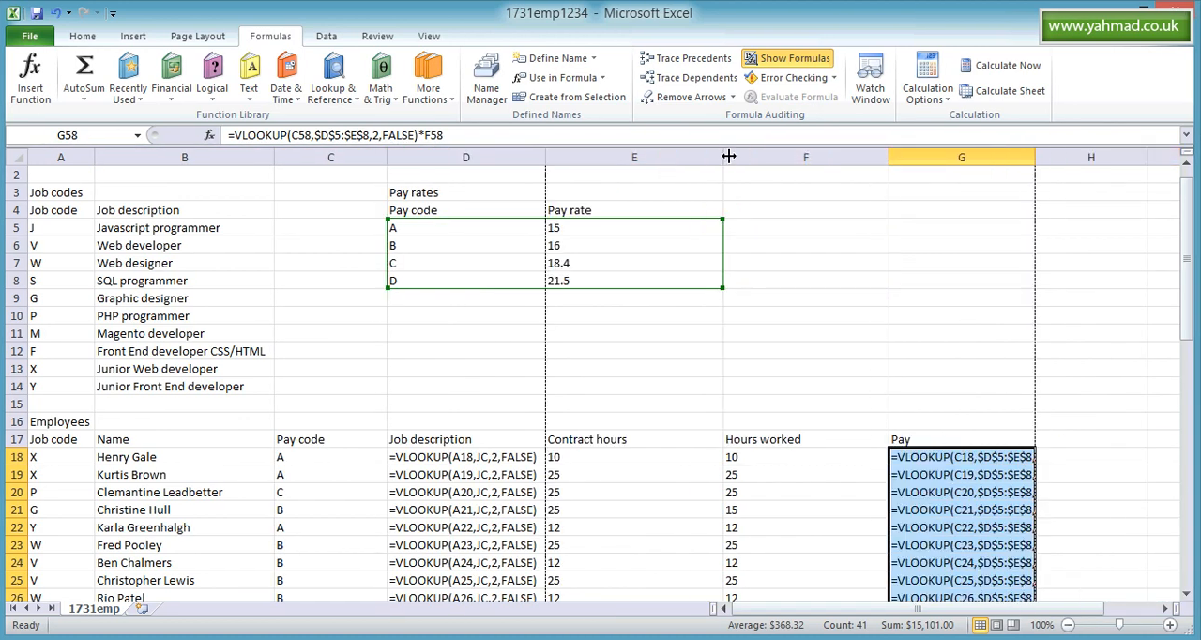
pyautogui.doubleClick(722, 156)
pyautogui.doubleClick(800, 152)
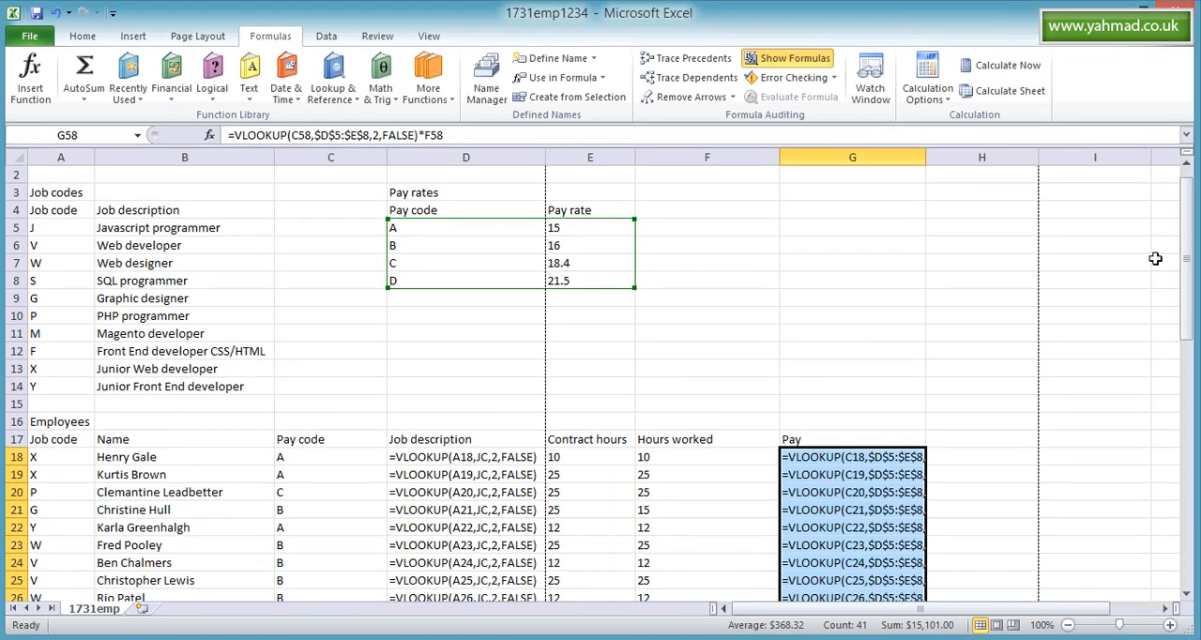
# - Widen column G to fit the full Pay formulas and check the formulas down to the Weekly total row
pyautogui.moveTo(1186, 230); pyautogui.dragTo(1187, 233)
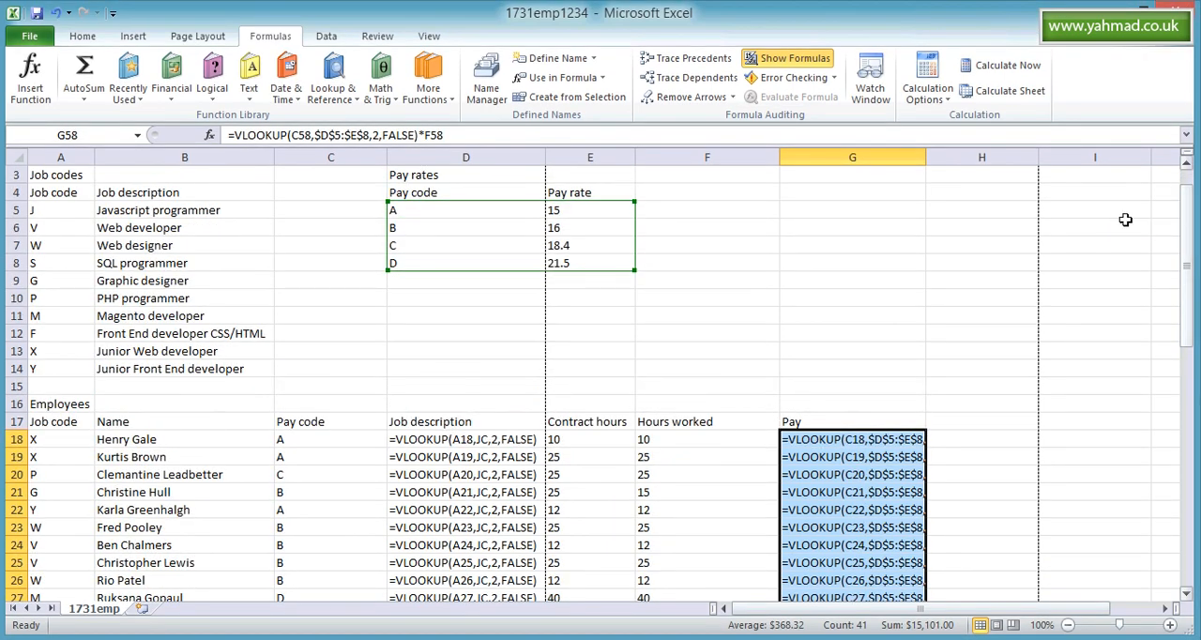
pyautogui.moveTo(928, 157); pyautogui.dragTo(1005, 158)
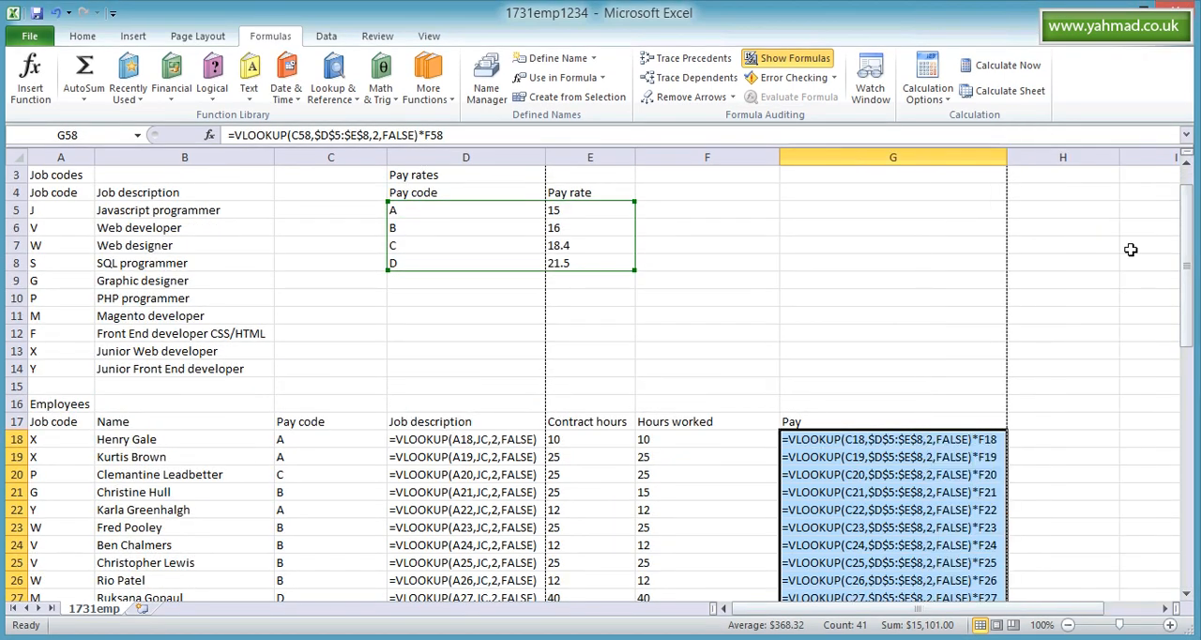
pyautogui.moveTo(1187, 235); pyautogui.dragTo(1188, 272)
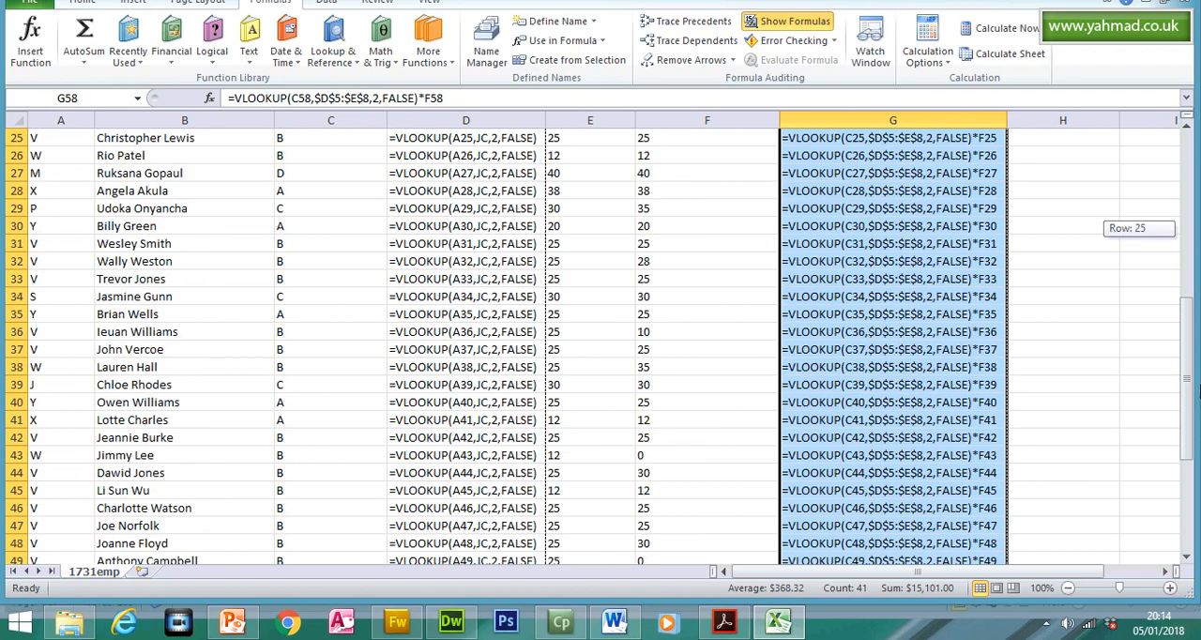
pyautogui.moveTo(1197, 392); pyautogui.dragTo(1196, 469)
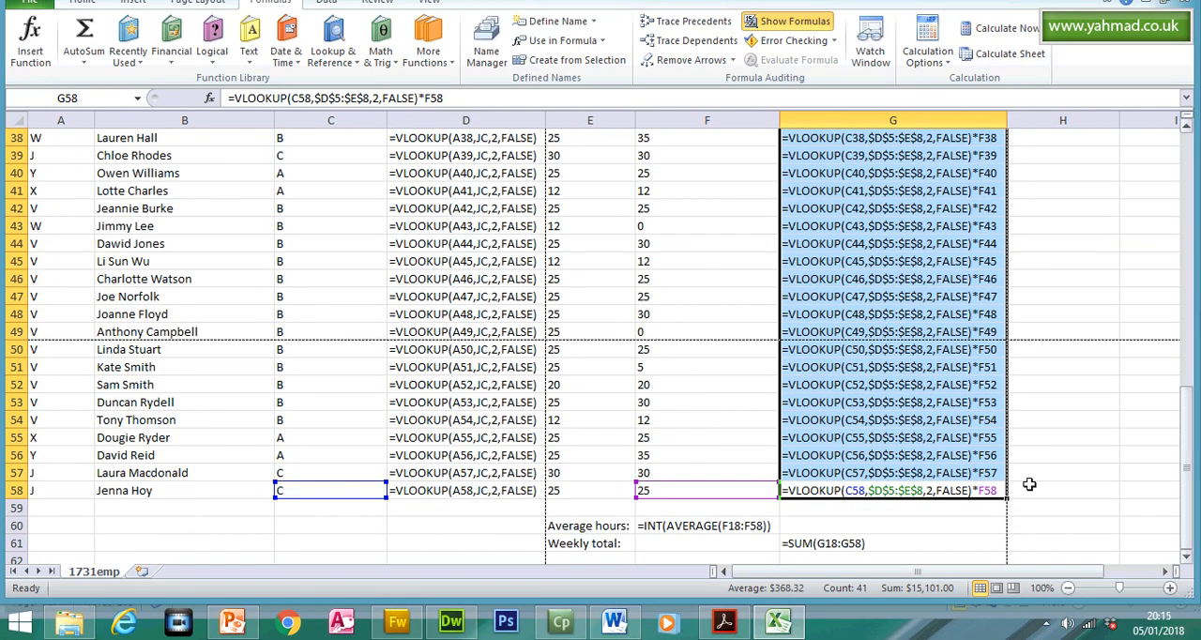
# - Read question 19's print requirements in the question paper in Acrobat Reader and return to Excel
pyautogui.click(724, 622)
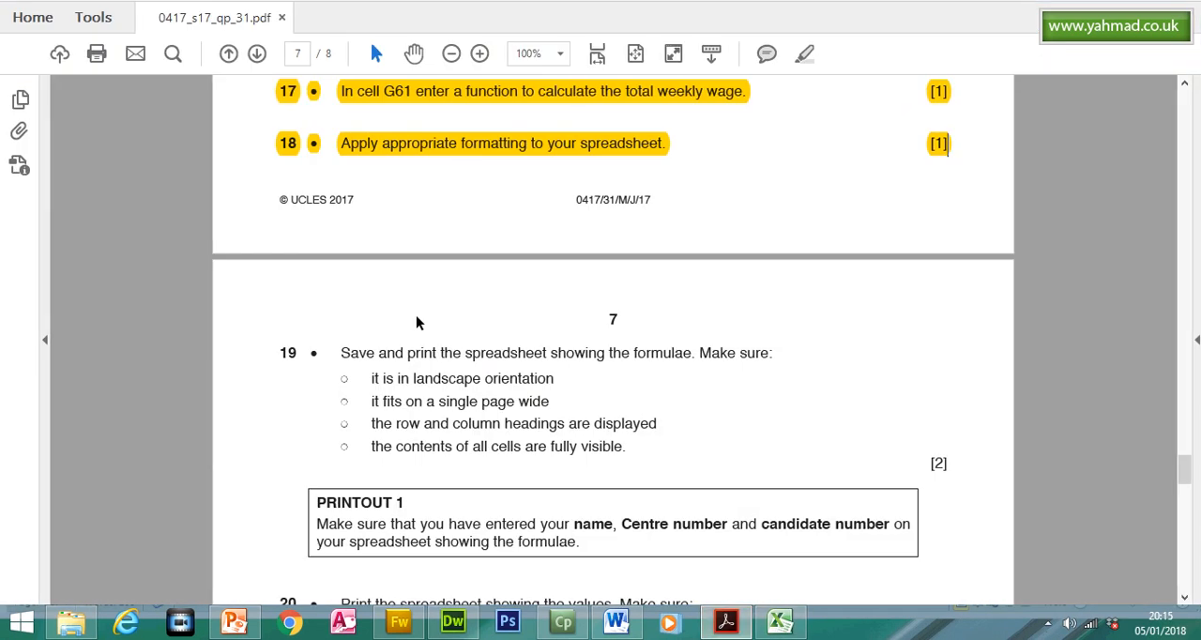
pyautogui.click(367, 378)
pyautogui.click(778, 621)
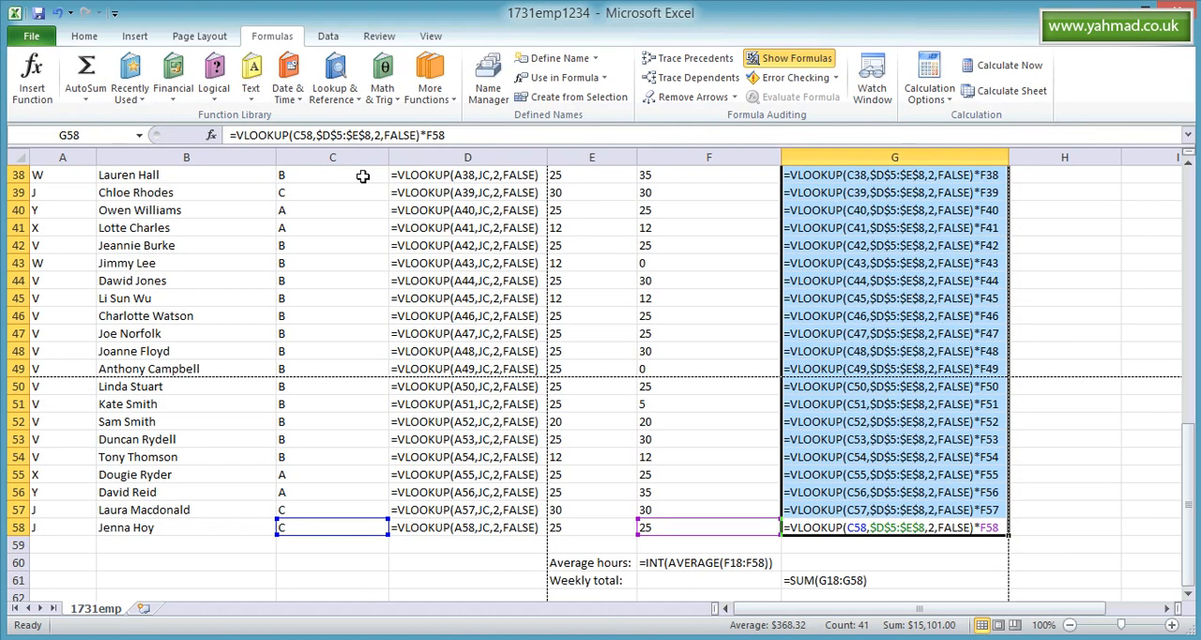
# - Set the printout of the formula view to Landscape Orientation and scale it with Fit Sheet on One Page
pyautogui.click(31, 36)
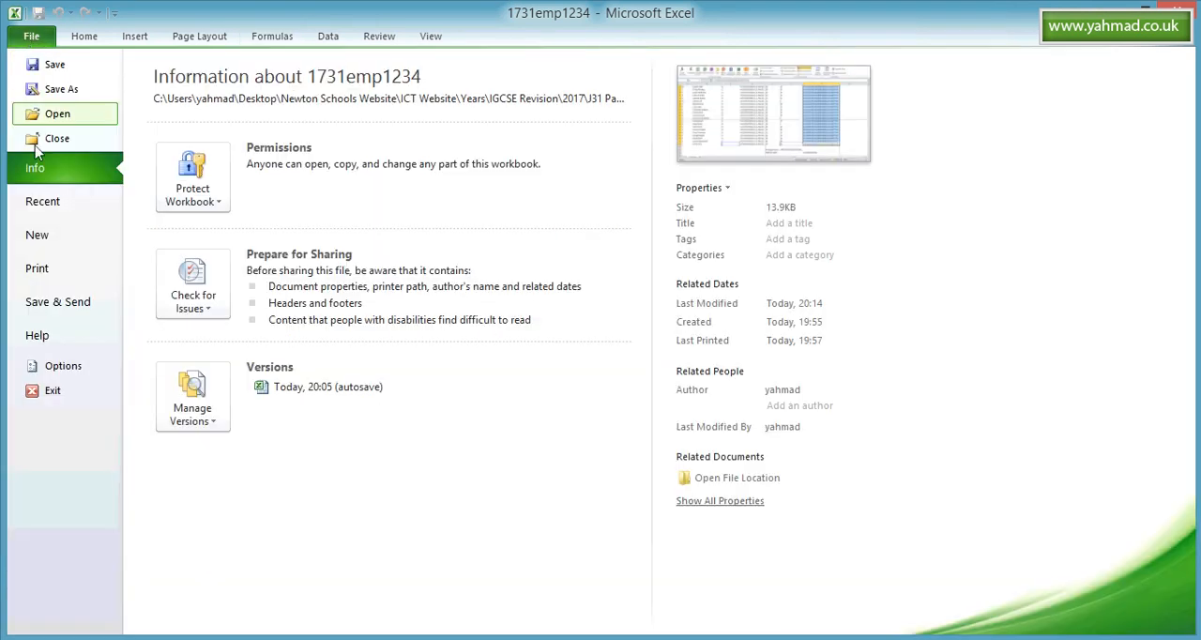
pyautogui.click(45, 268)
pyautogui.click(282, 390)
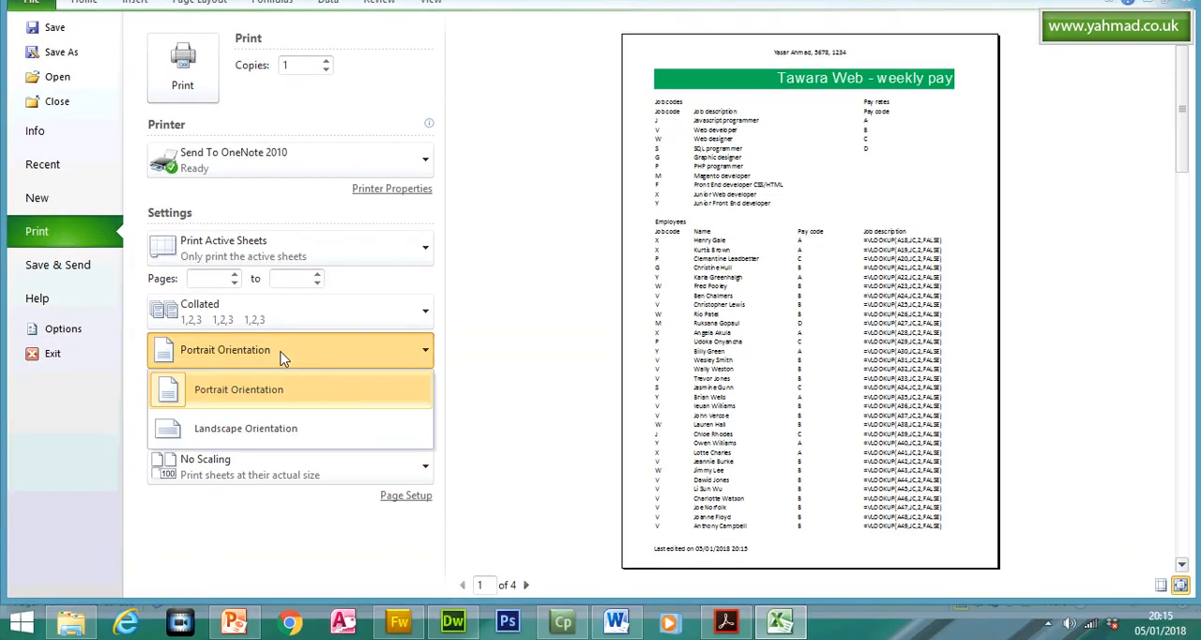
pyautogui.click(268, 430)
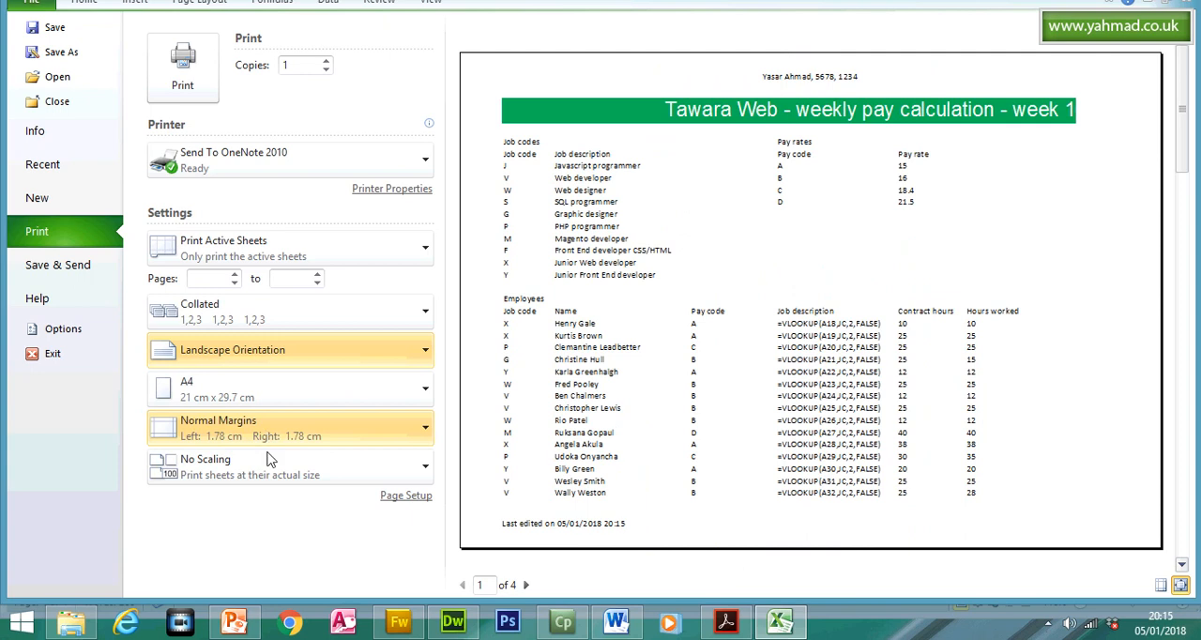
pyautogui.click(269, 478)
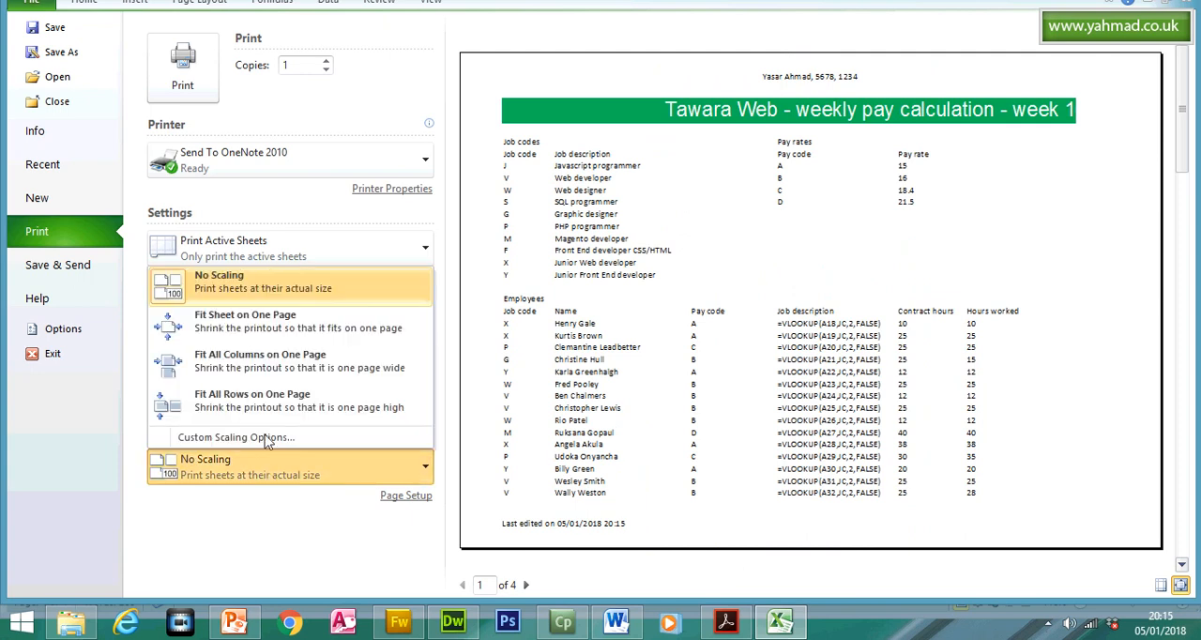
pyautogui.click(266, 327)
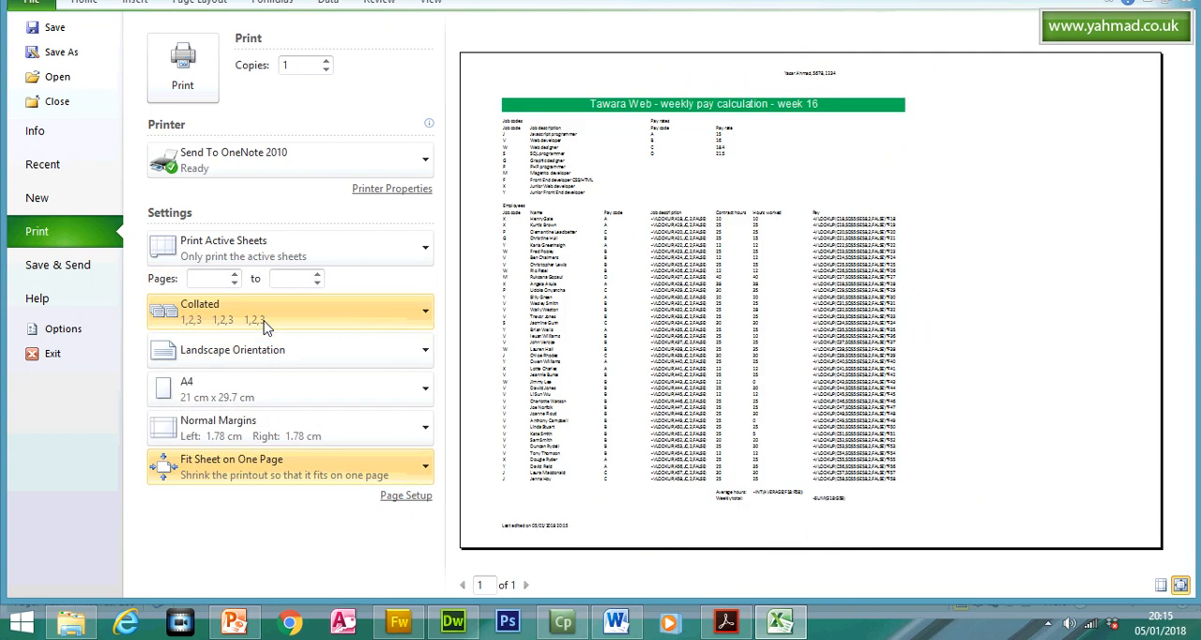
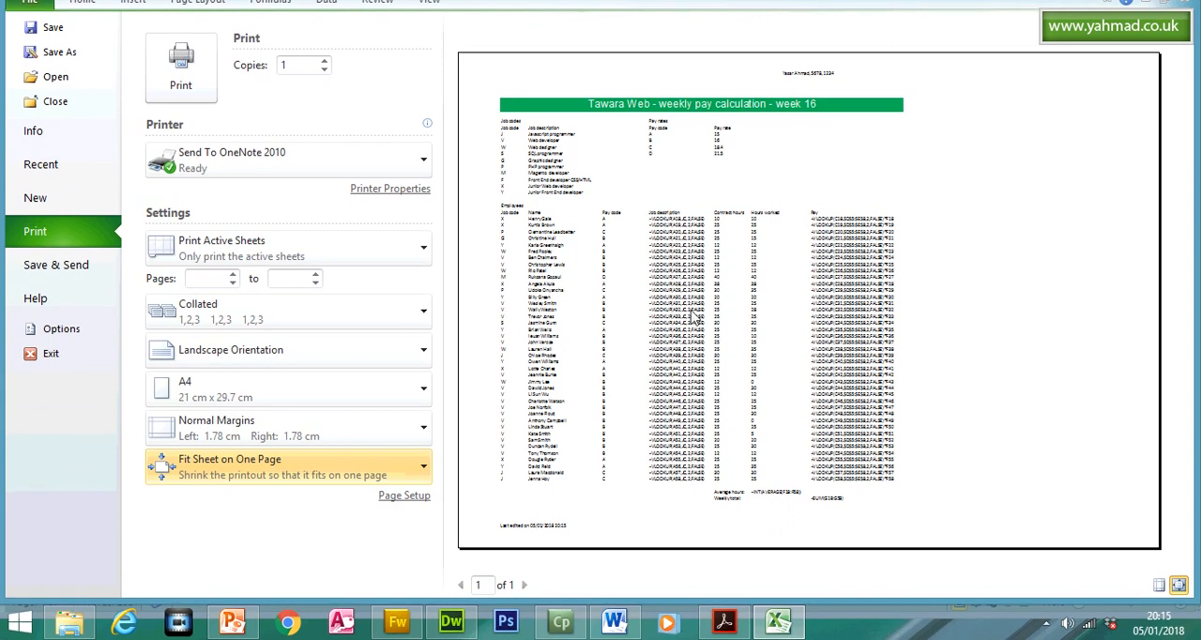
# - Read question 19's requirement for row and column headings in the question paper in Acrobat Reader and return to Excel
pyautogui.click(737, 627)
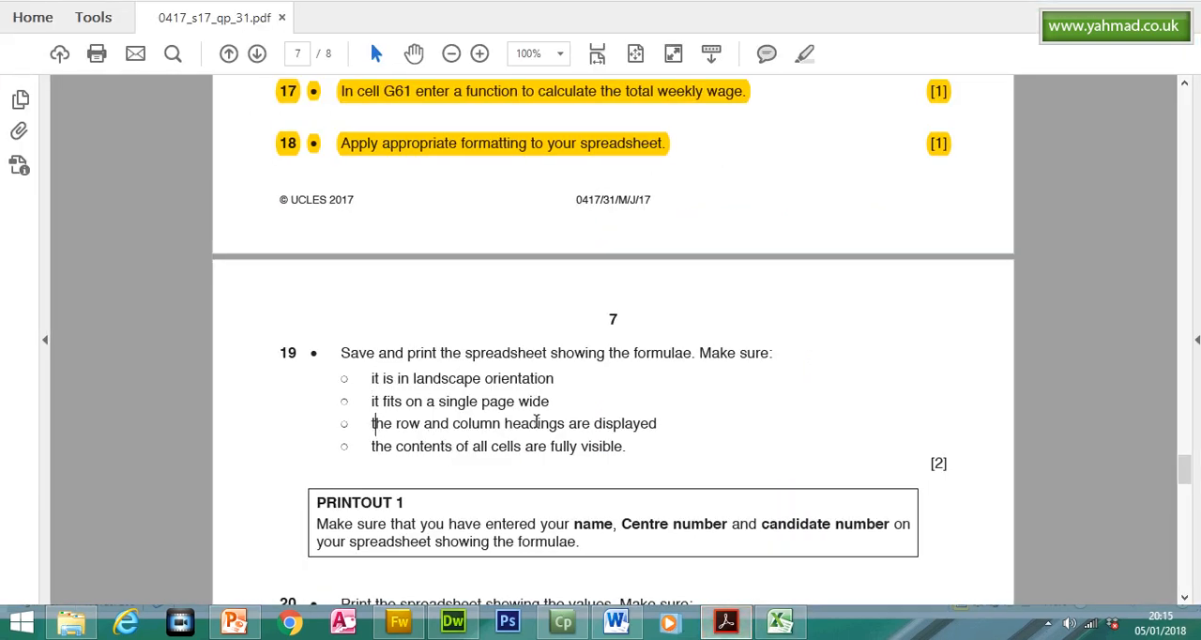
pyautogui.click(659, 423)
pyautogui.tripleClick(479, 423)
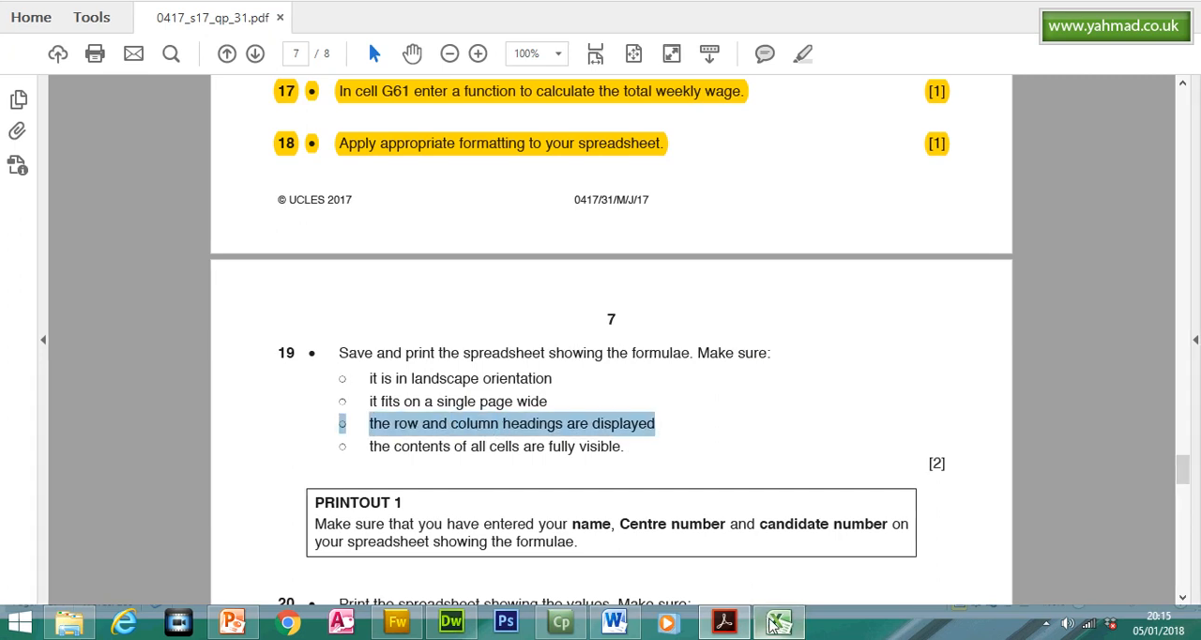
pyautogui.click(778, 621)
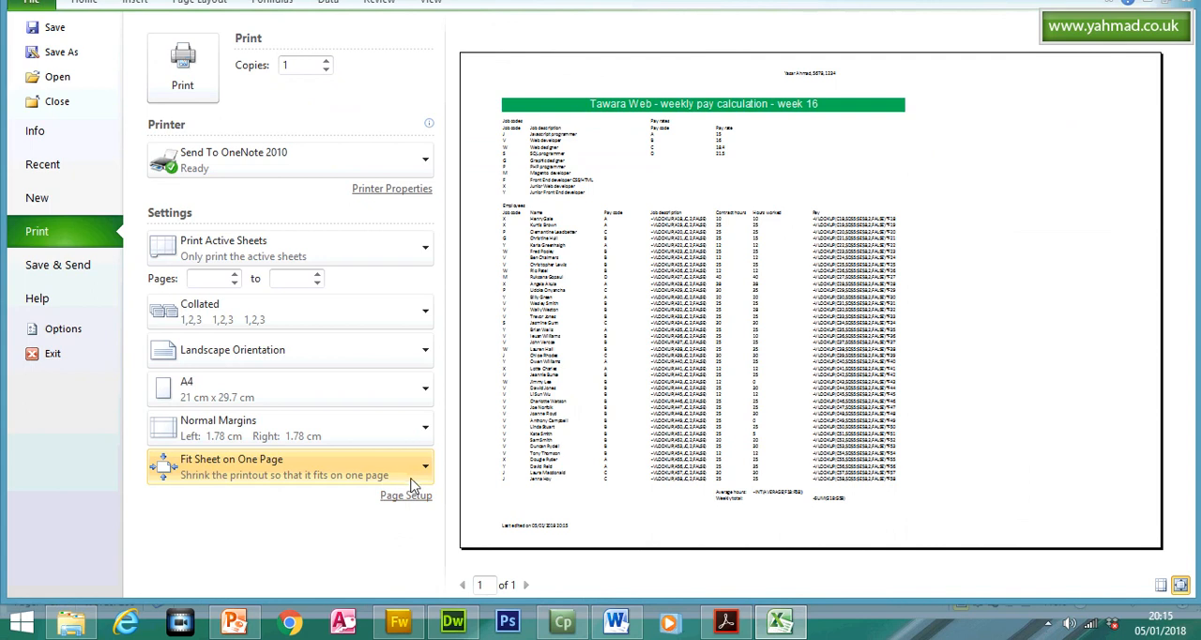
# - Include row and column headings in the landscape formulae printout through Page Setup, and recheck question 19's requirements in the question paper
pyautogui.click(425, 472)
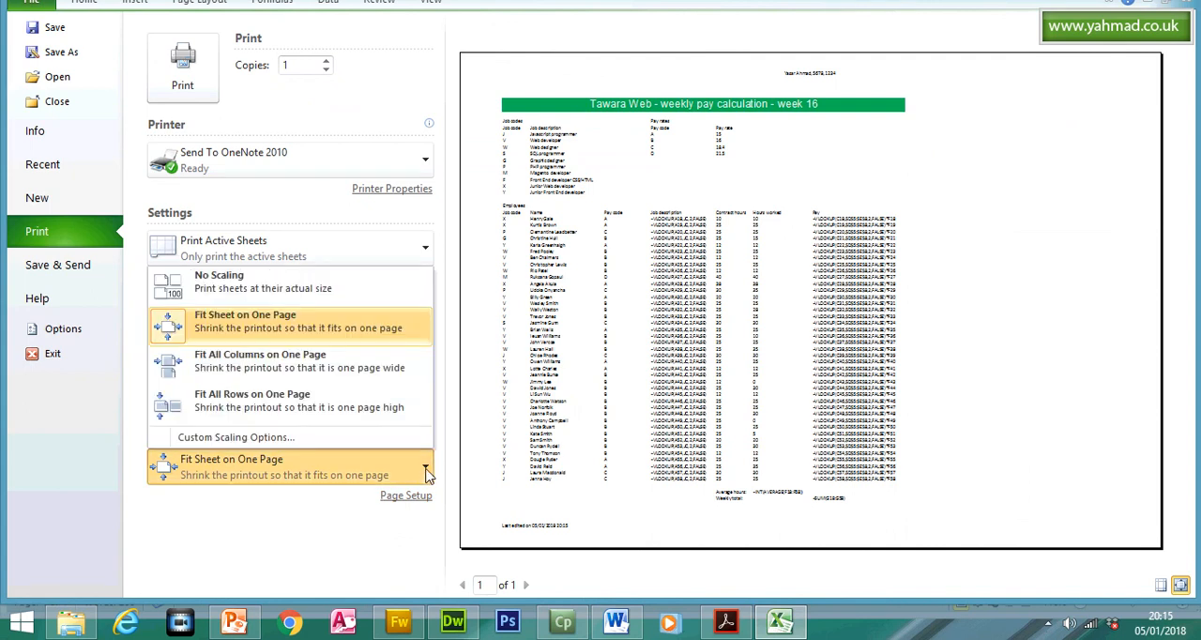
pyautogui.click(281, 441)
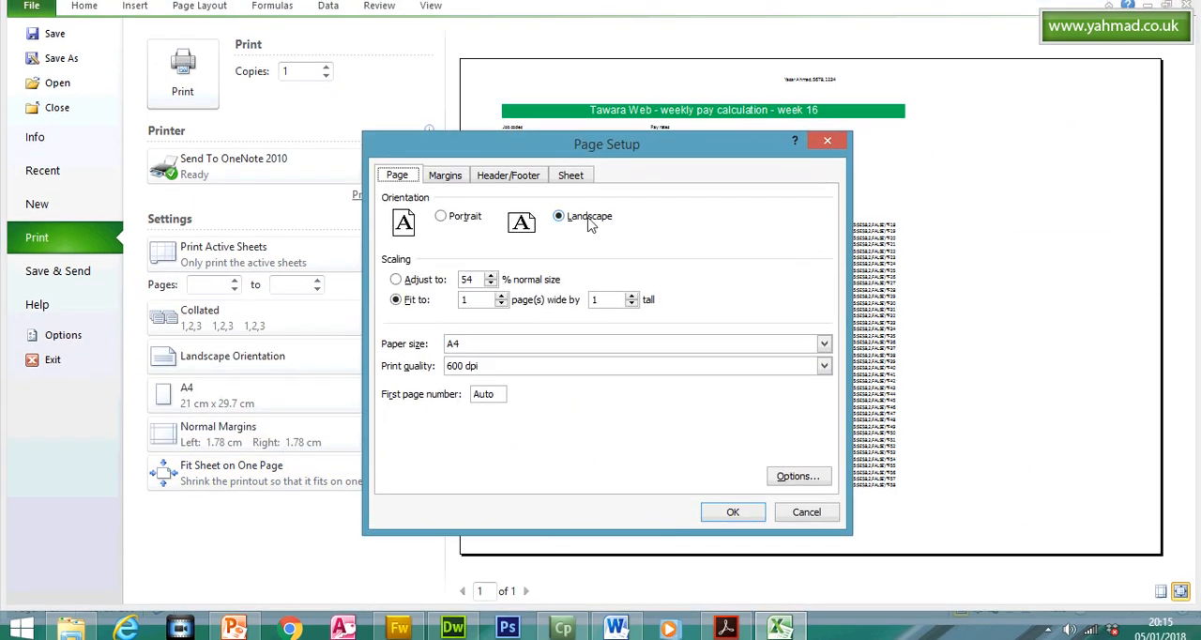
pyautogui.click(574, 206)
pyautogui.click(428, 380)
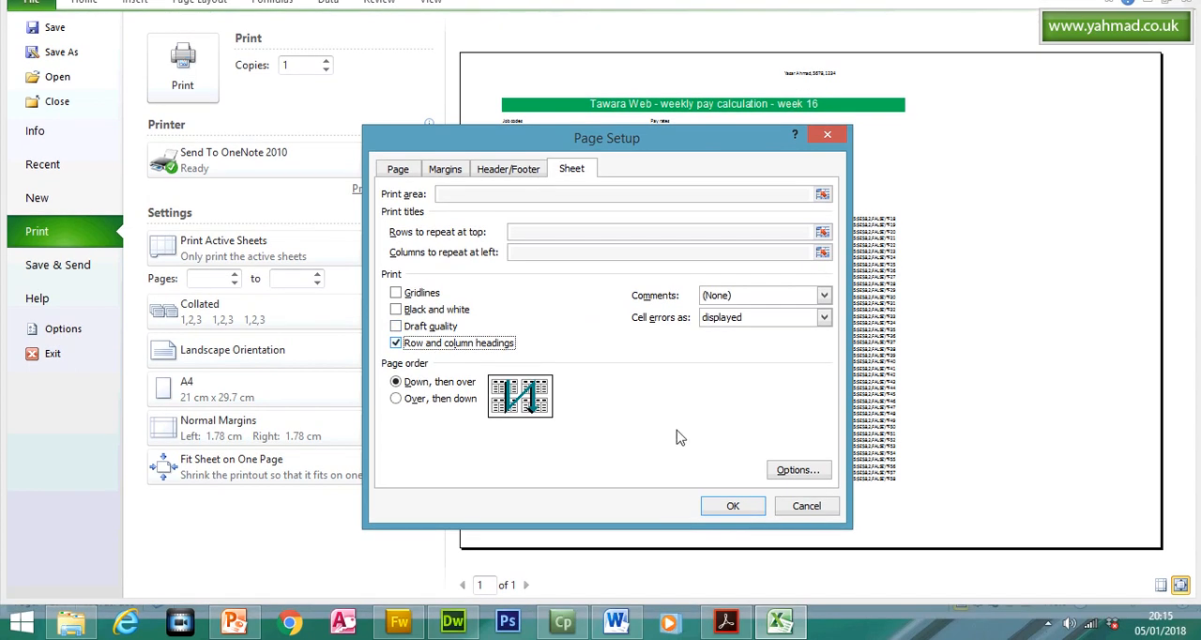
pyautogui.click(729, 506)
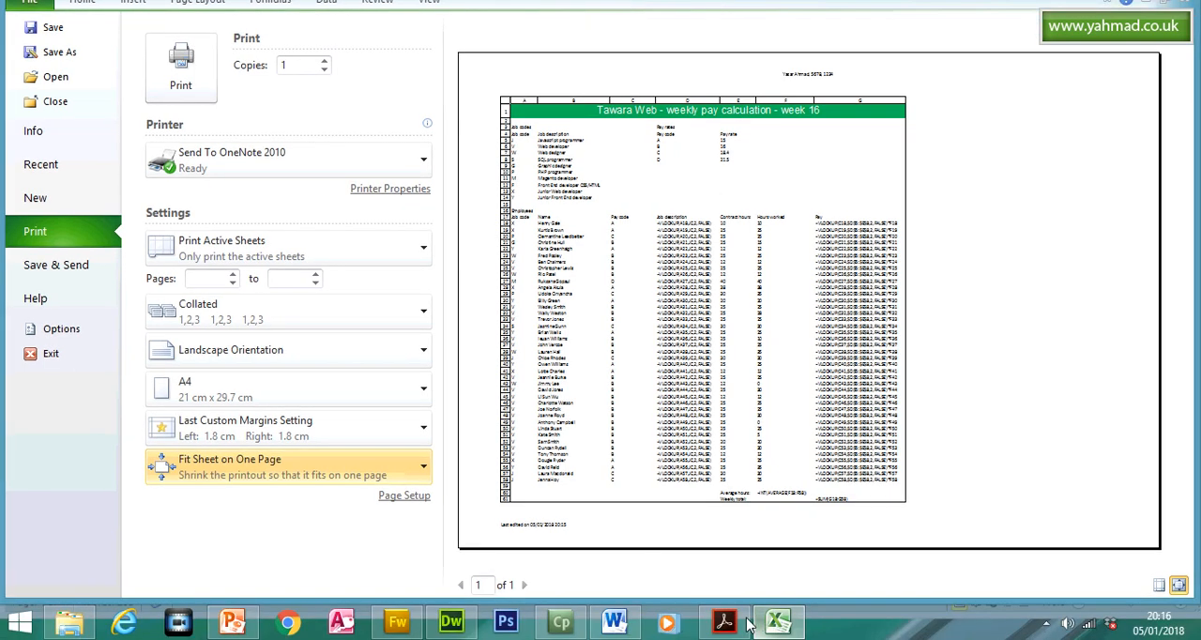
pyautogui.click(725, 621)
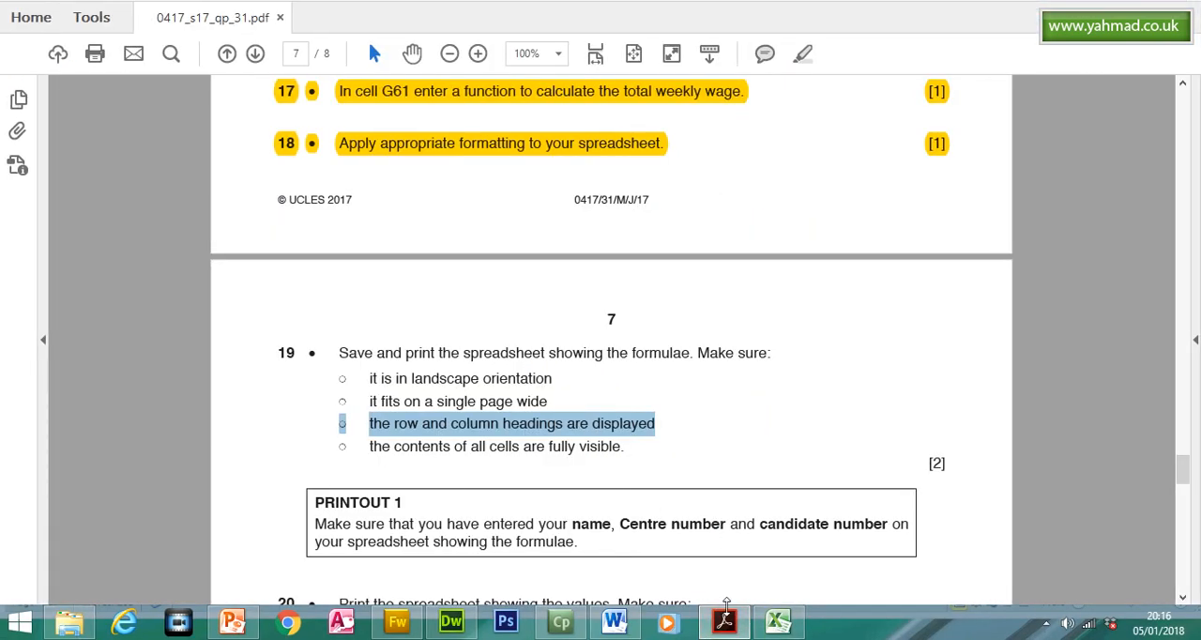
pyautogui.click(725, 619)
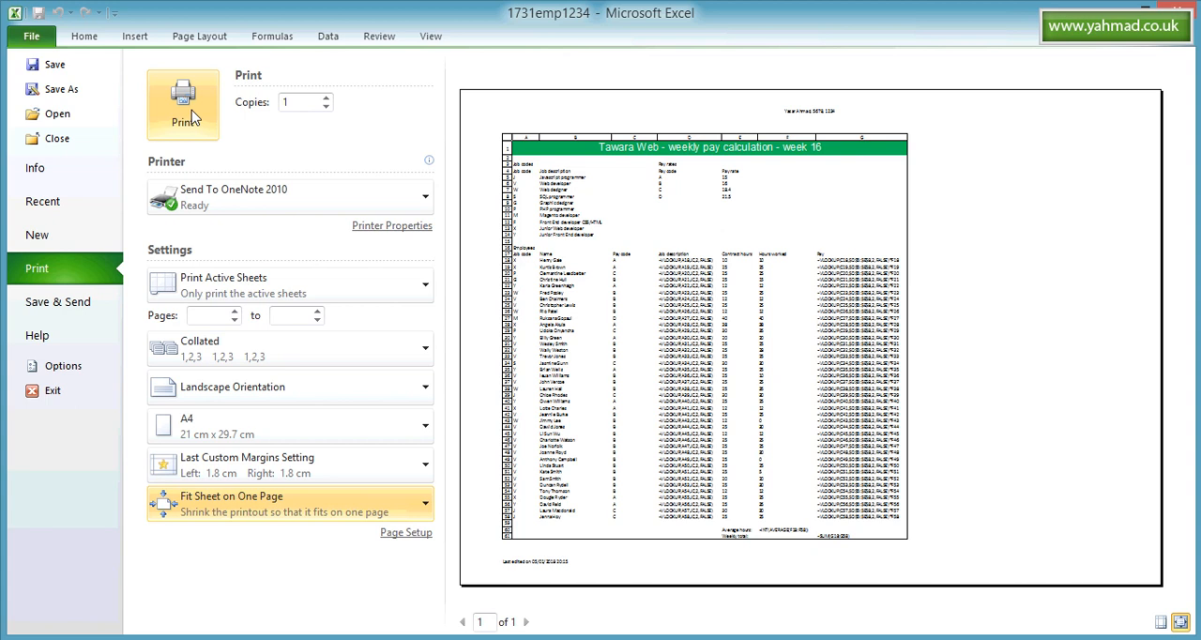
# - Return to the worksheet and turn off Show Formulas to display the values
pyautogui.click(92, 44)
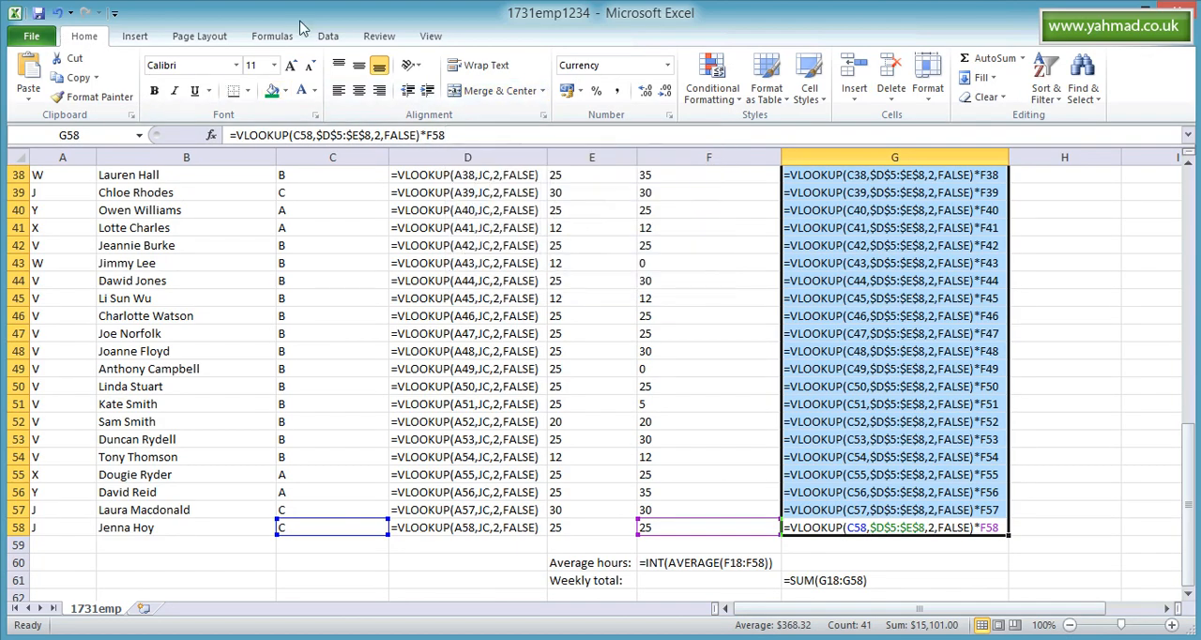
pyautogui.click(279, 41)
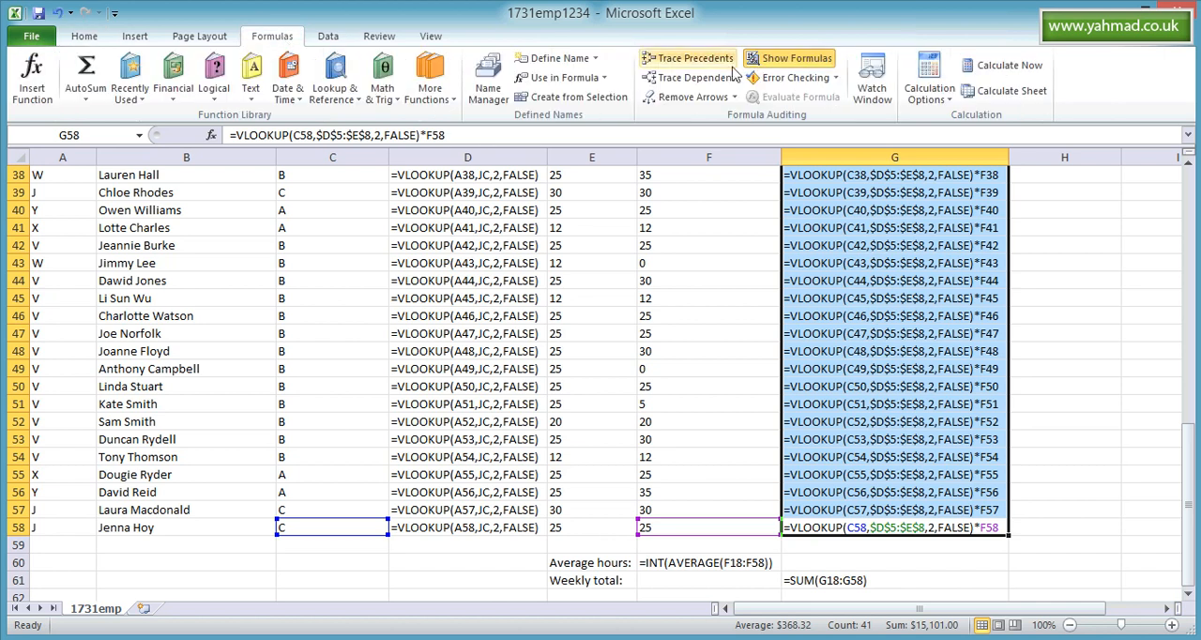
pyautogui.click(797, 58)
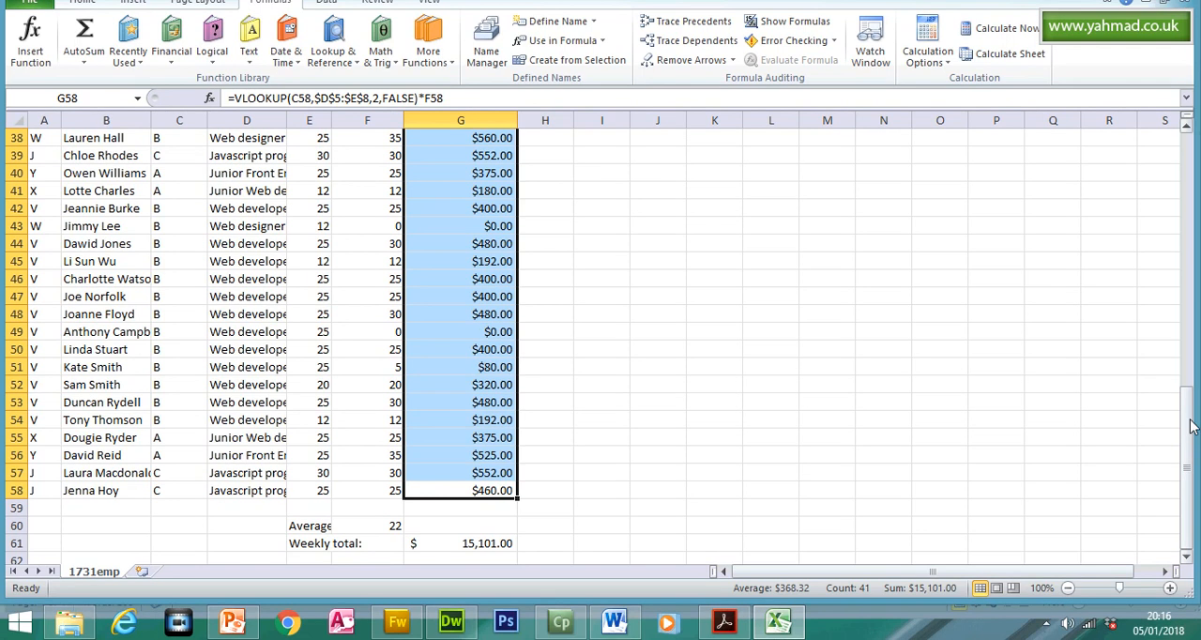
# - Autofit Pay column G in the values view and widen it to show more of the title
pyautogui.moveTo(1190, 413); pyautogui.dragTo(1190, 180)
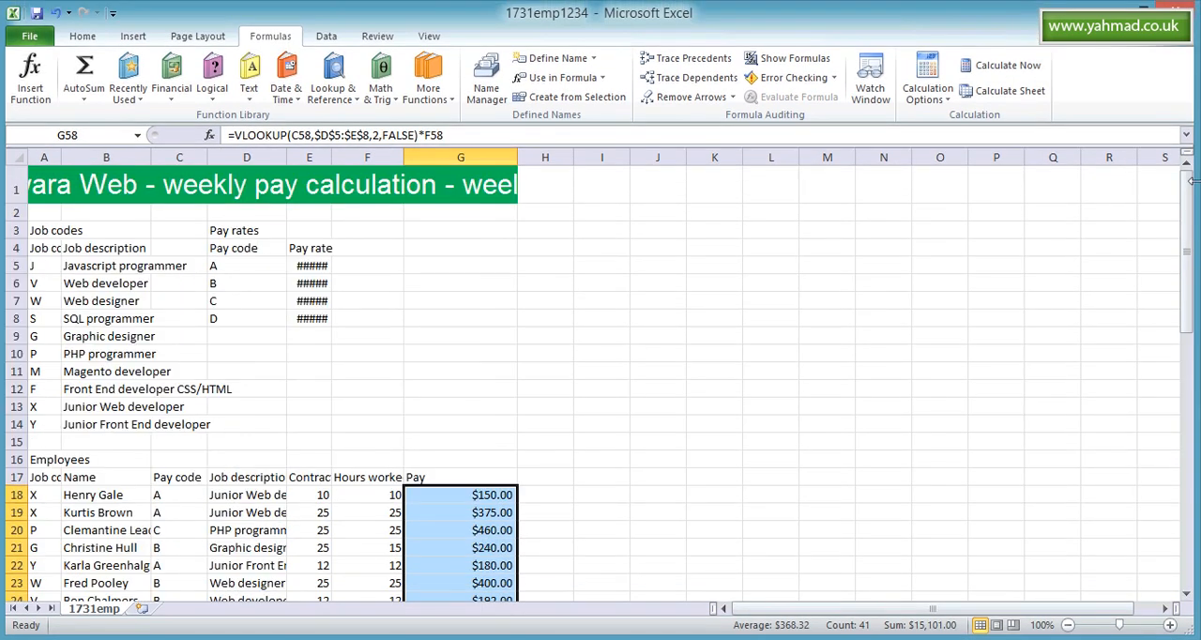
pyautogui.doubleClick(517, 157)
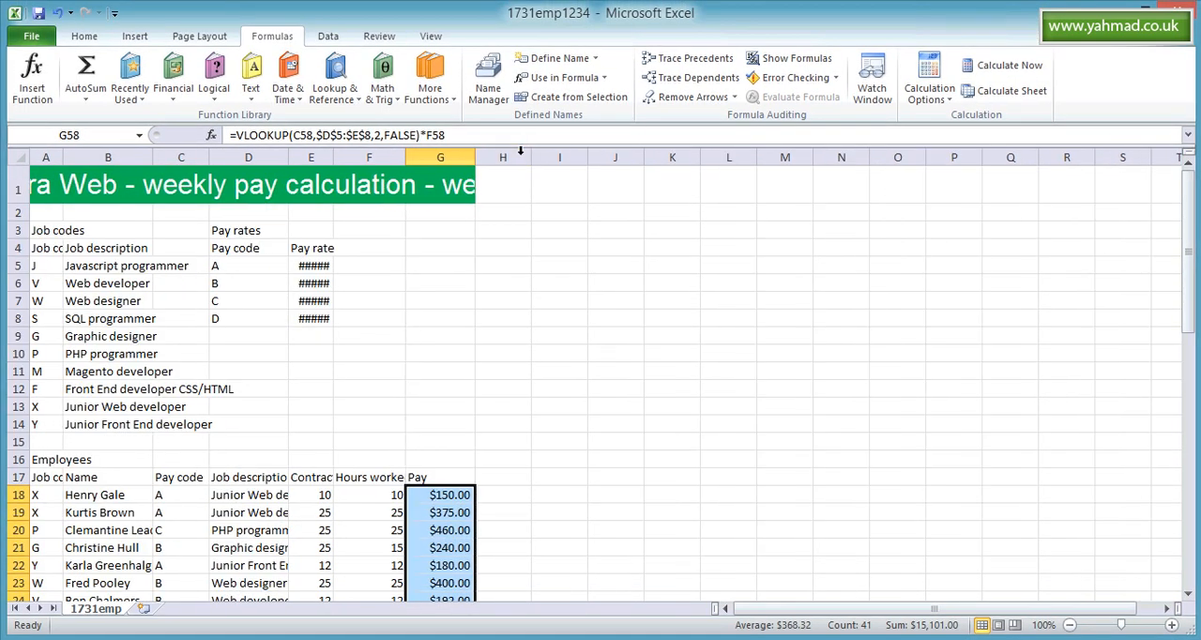
pyautogui.moveTo(474, 157); pyautogui.dragTo(544, 156)
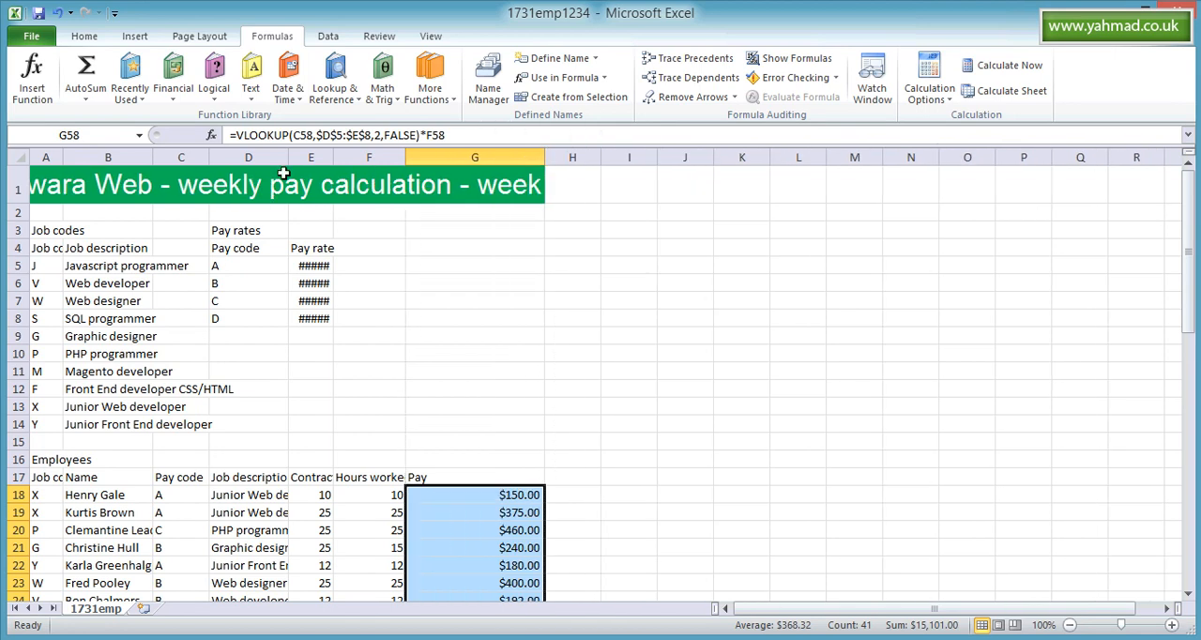
# - Autofit the widths of columns A to F so all their values and headings are fully visible
pyautogui.doubleClick(63, 156)
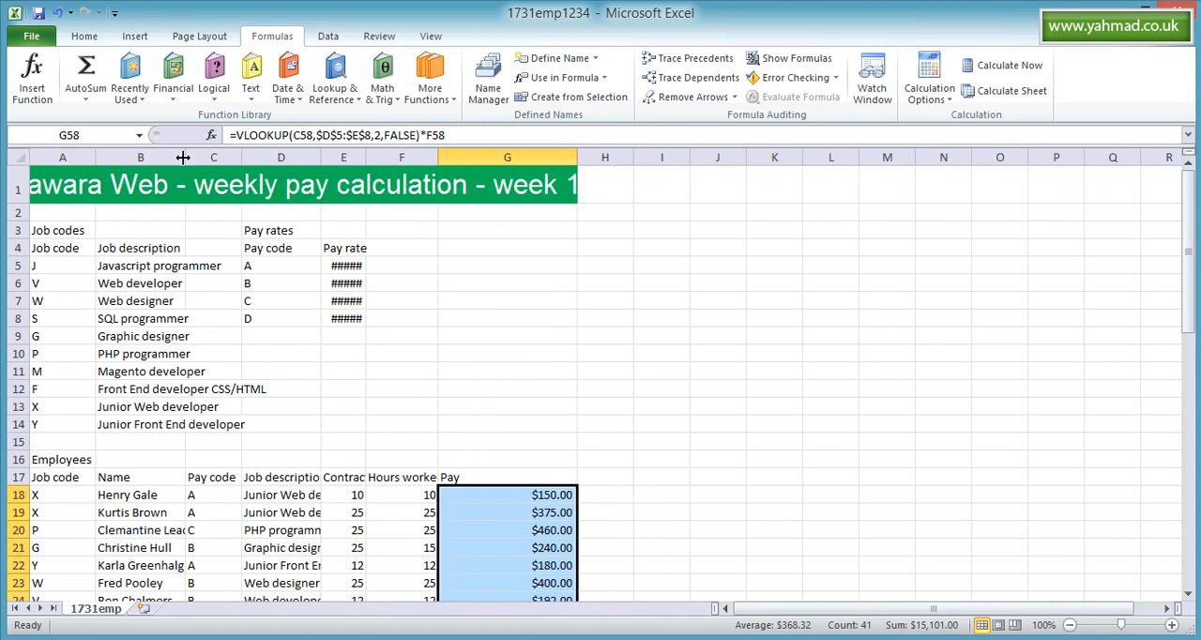
pyautogui.doubleClick(186, 157)
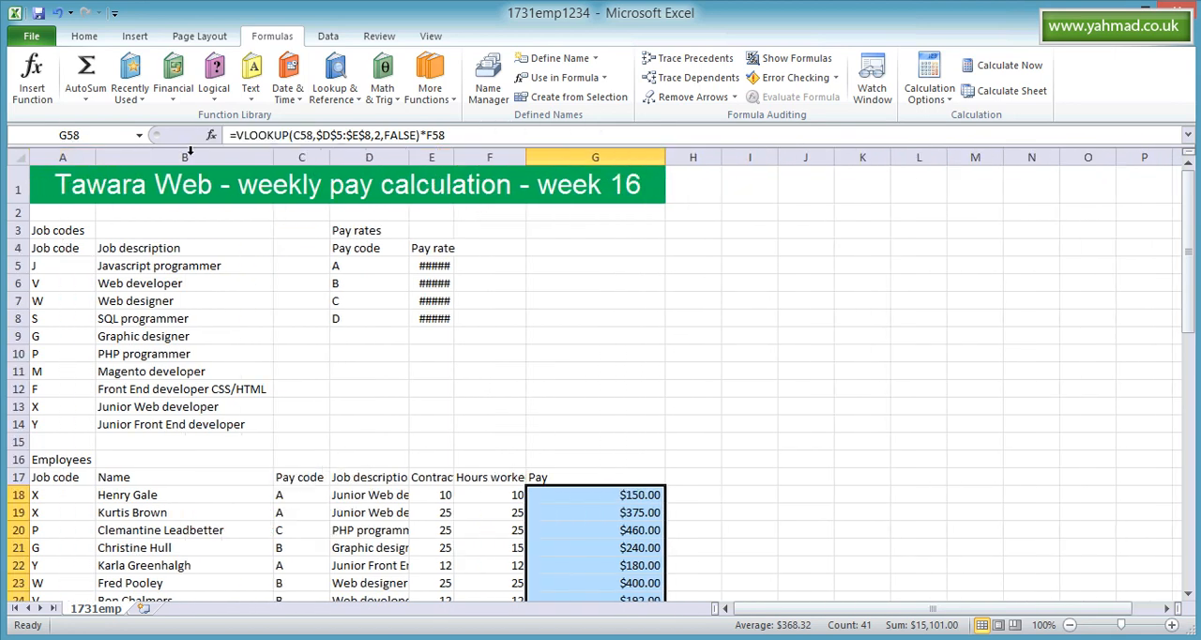
pyautogui.doubleClick(329, 157)
pyautogui.doubleClick(411, 156)
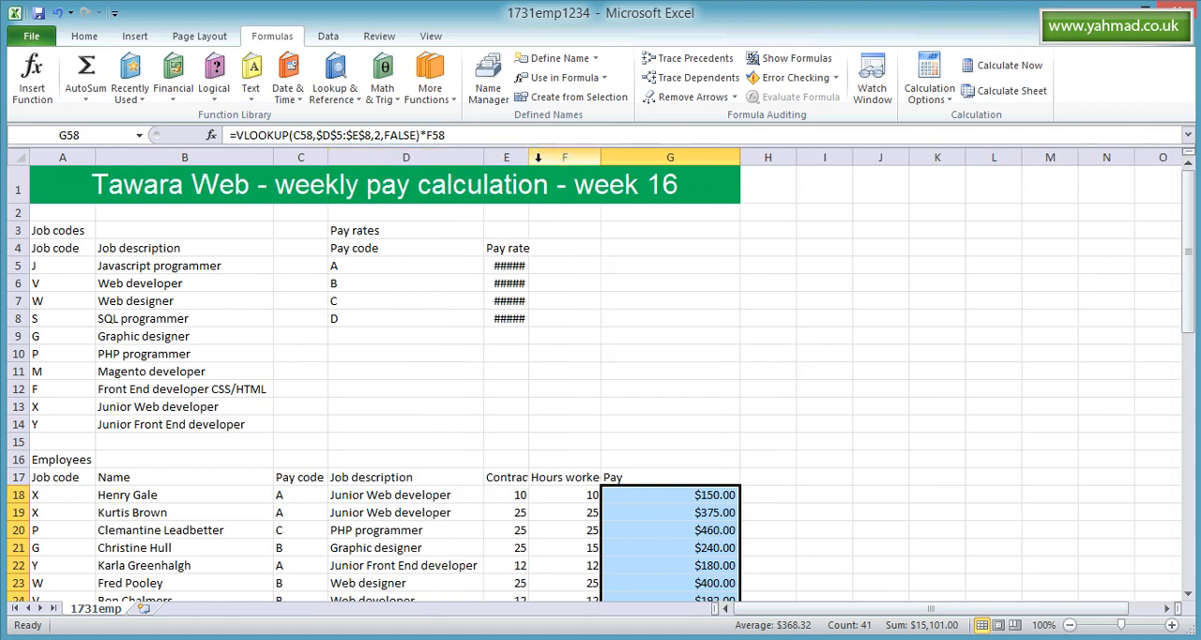
pyautogui.doubleClick(529, 157)
pyautogui.doubleClick(645, 157)
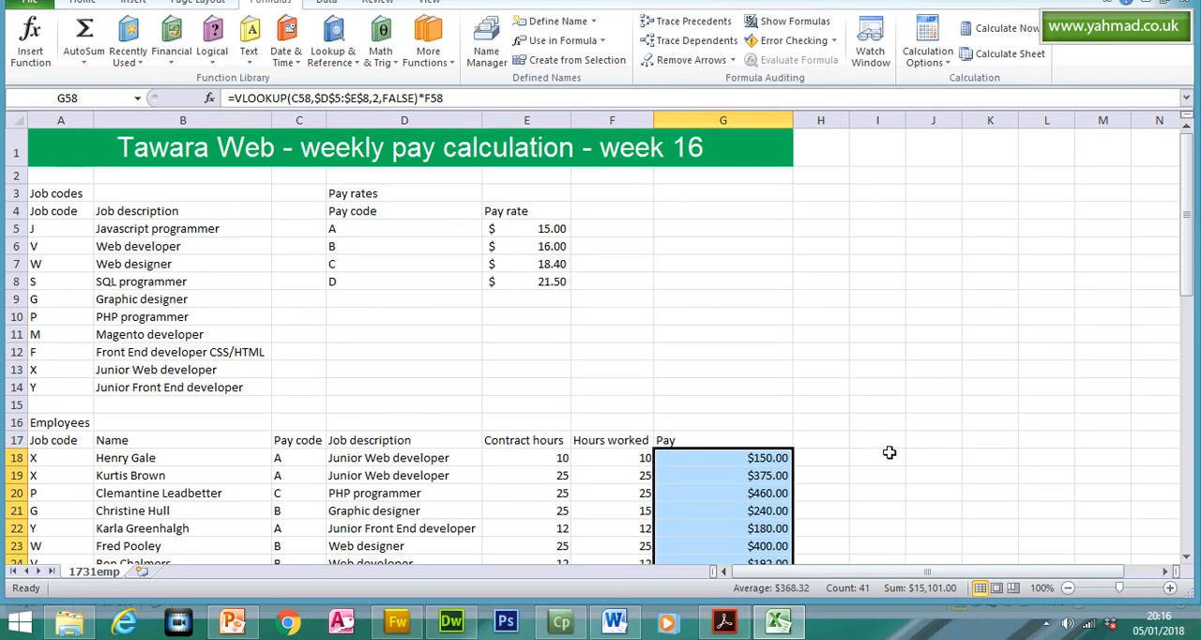
# - Switch to the question paper in Acrobat Reader and highlight question 19's main instruction line
pyautogui.click(727, 626)
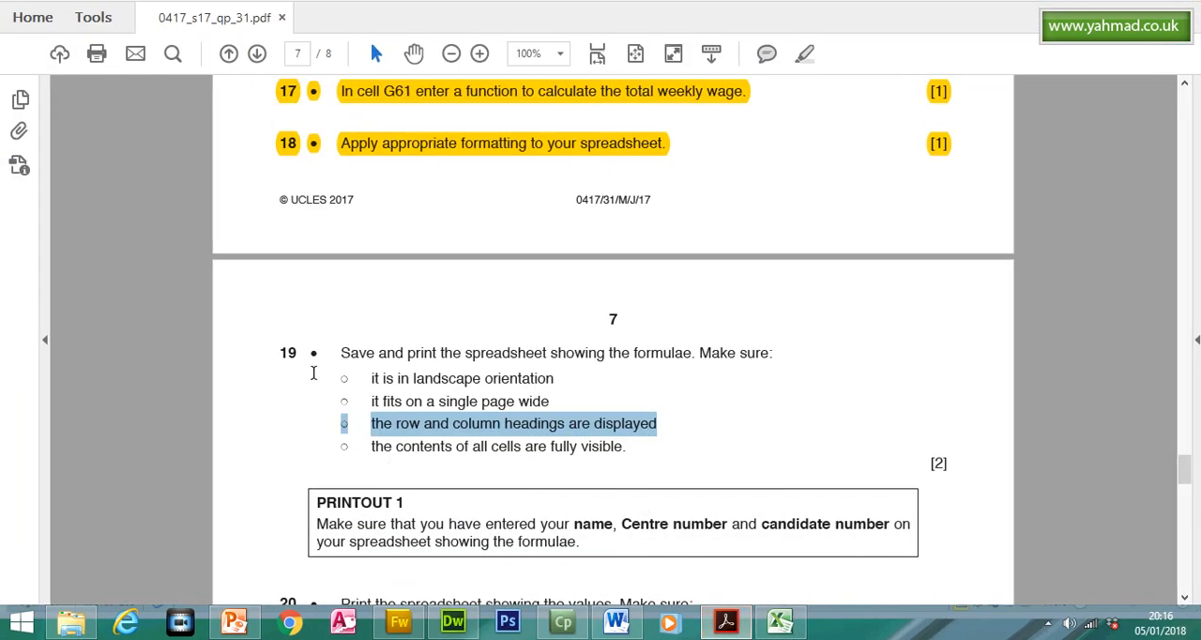
pyautogui.click(340, 352)
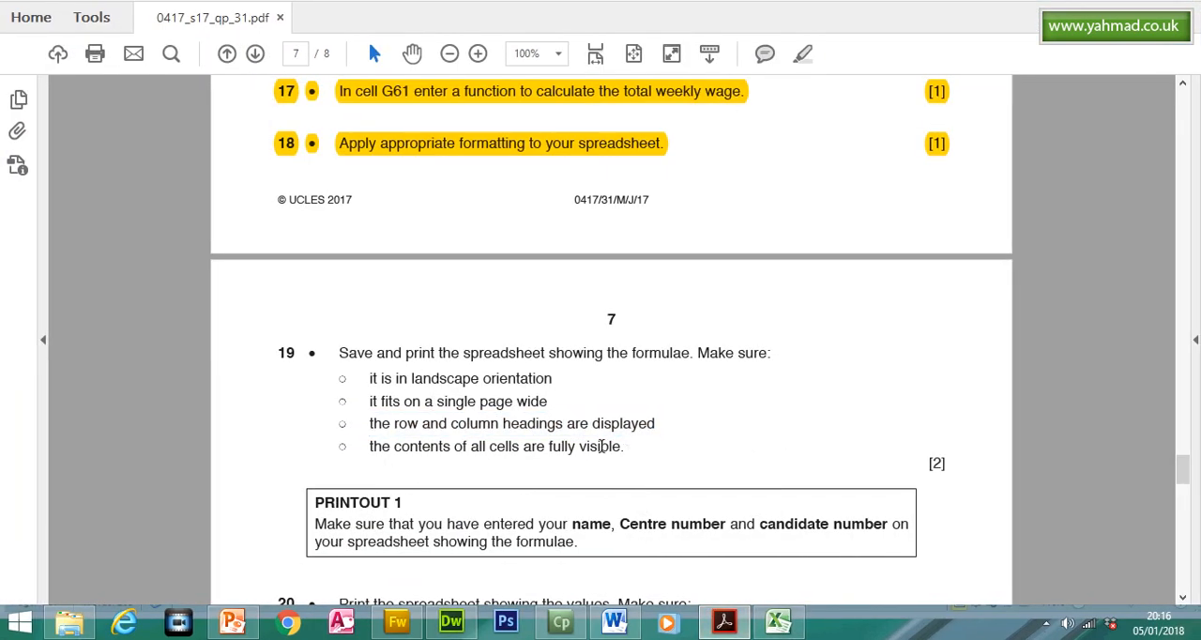
pyautogui.tripleClick(596, 446)
pyautogui.tripleClick(448, 352)
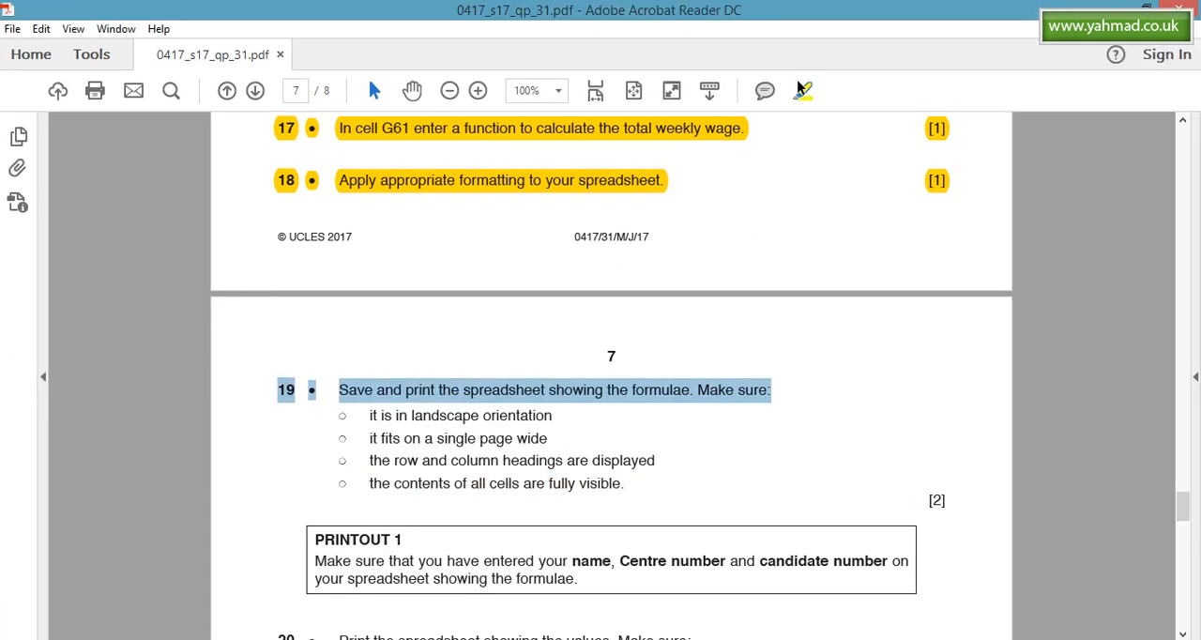
pyautogui.click(804, 54)
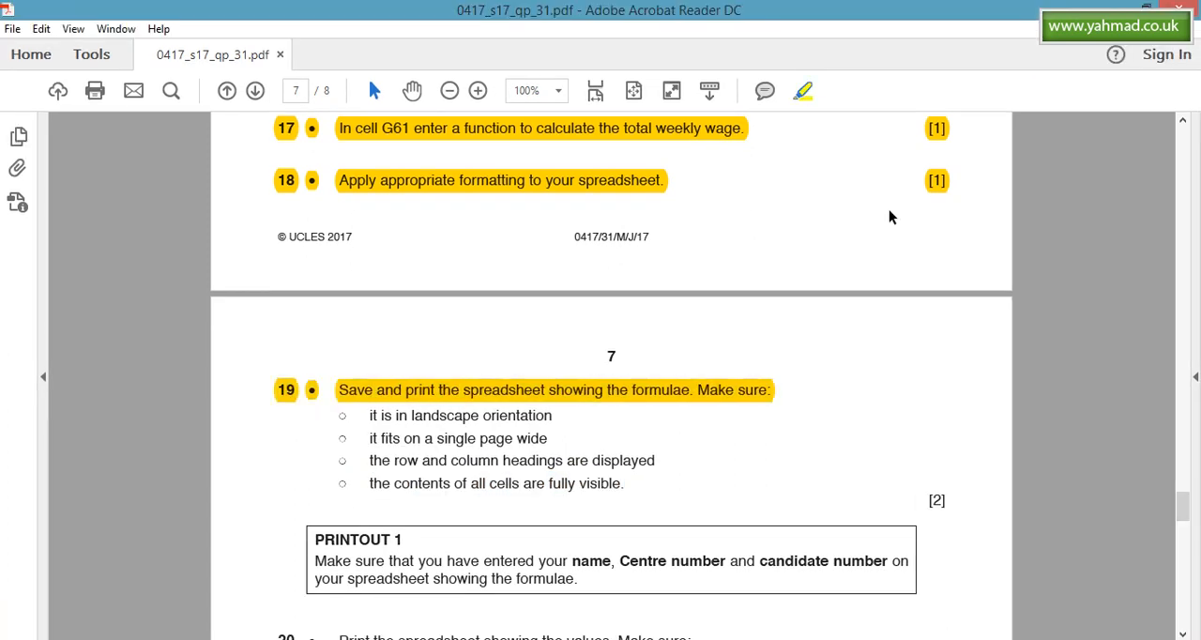
# - Highlight the PRINTOUT 1 heading and question 20's main instruction line in the question paper
pyautogui.scroll(-7, 1188, 482)
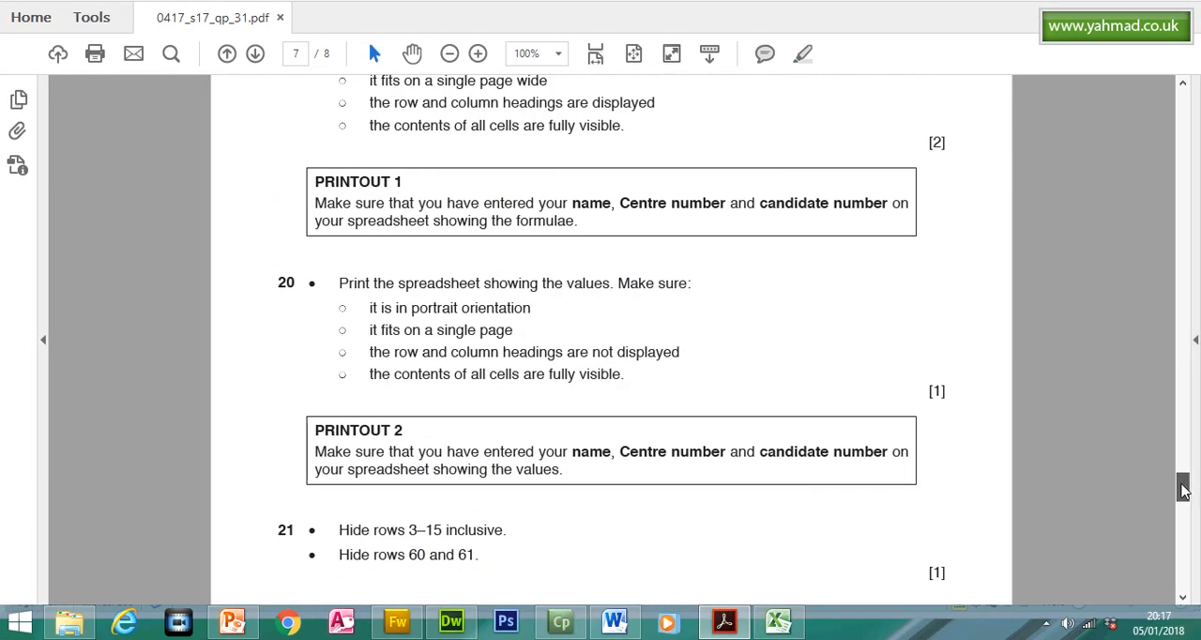
pyautogui.moveTo(316, 181); pyautogui.dragTo(403, 181)
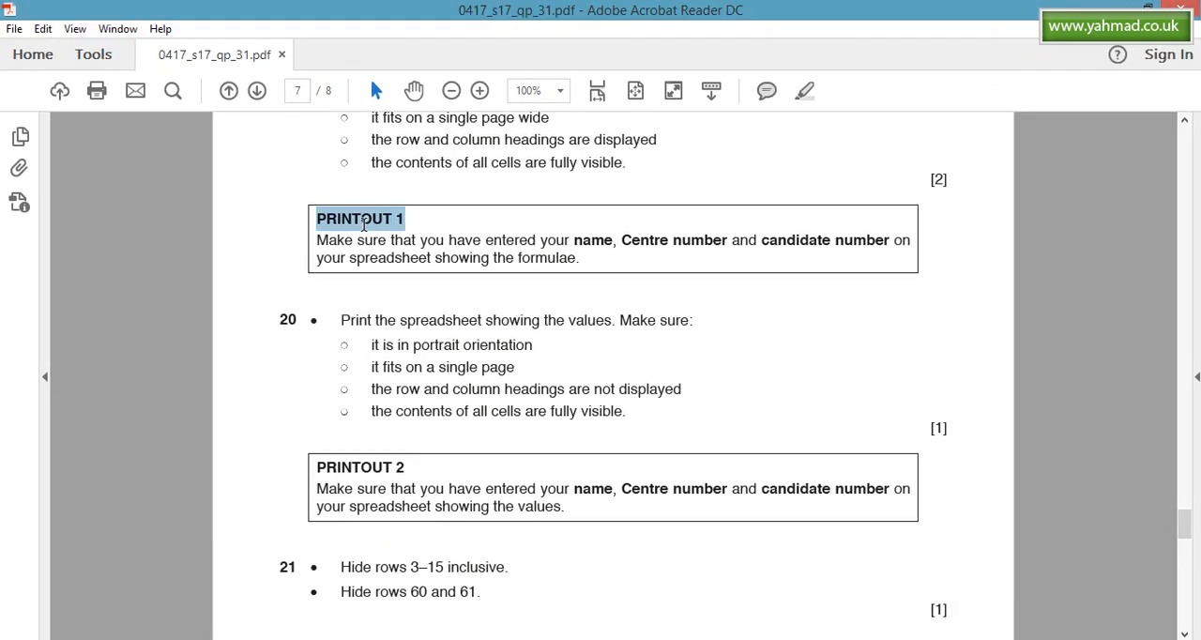
pyautogui.click(802, 91)
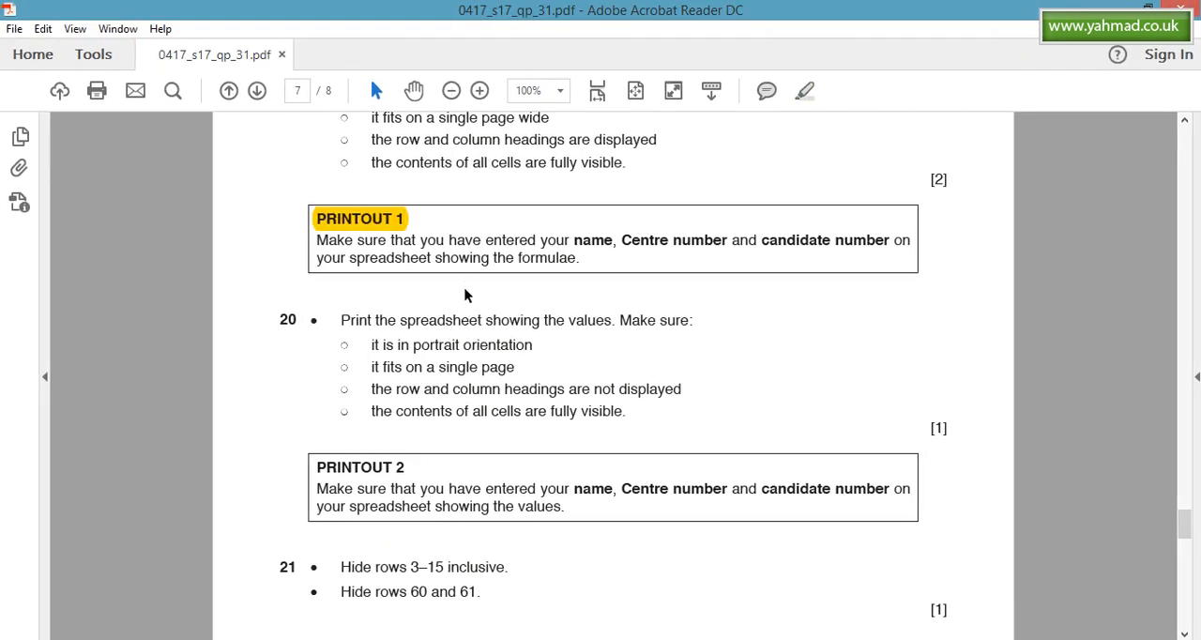
pyautogui.moveTo(346, 320); pyautogui.dragTo(692, 320)
pyautogui.click(802, 91)
pyautogui.click(528, 319)
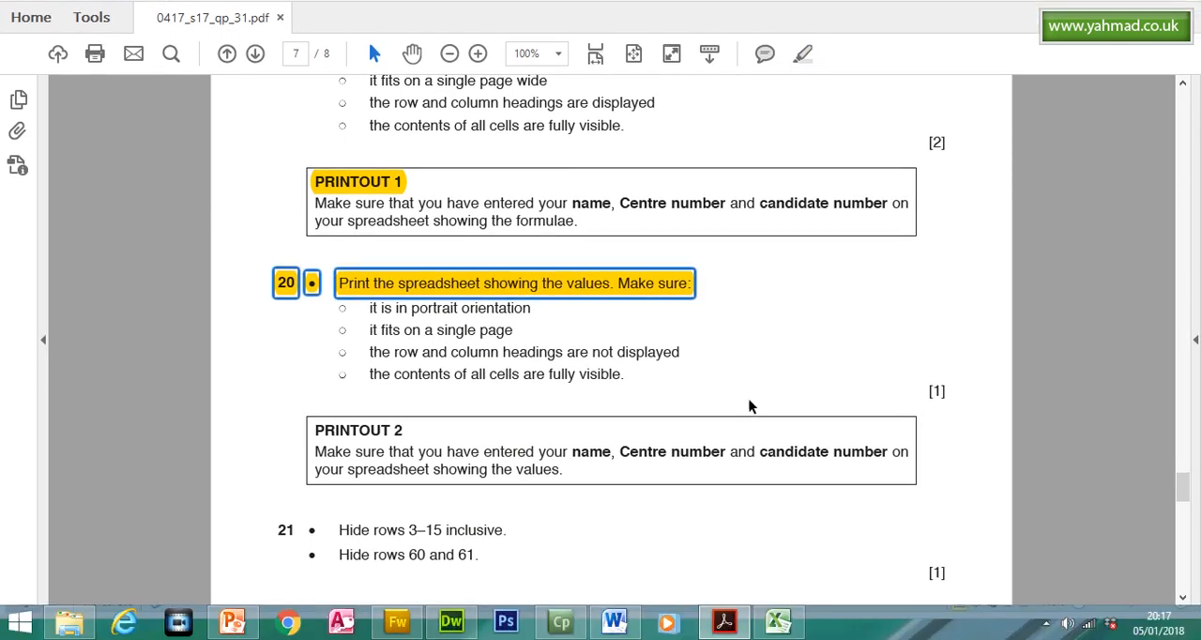
# - Set the values printout in Excel to Portrait Orientation, checking question 20's requirements in the question paper
pyautogui.click(792, 634)
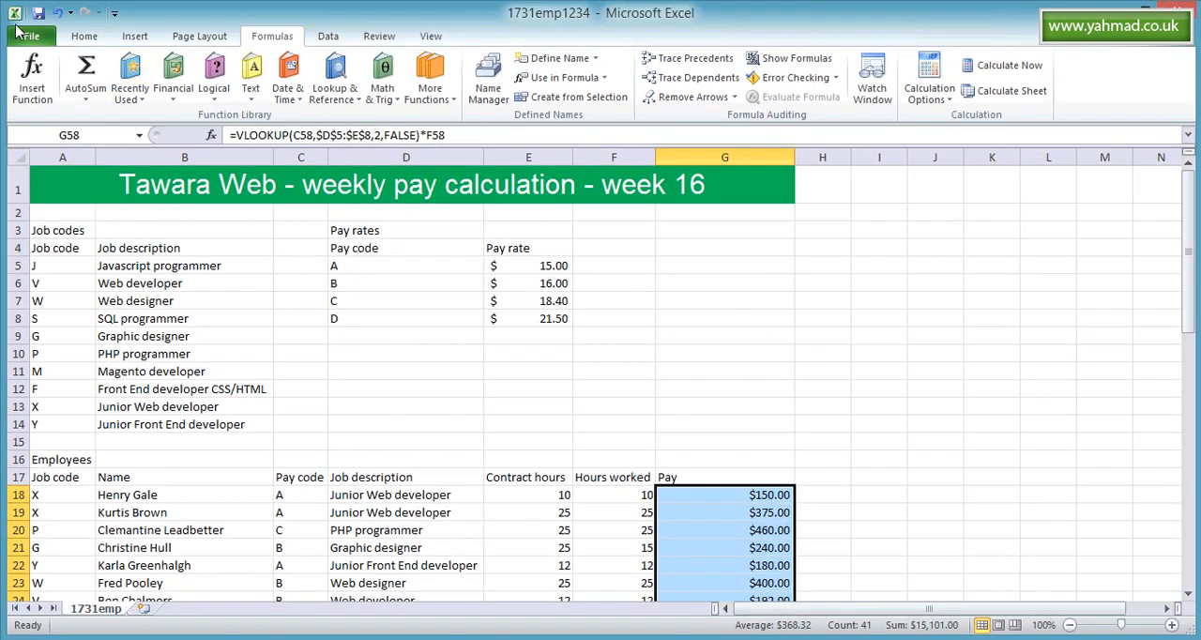
pyautogui.click(19, 33)
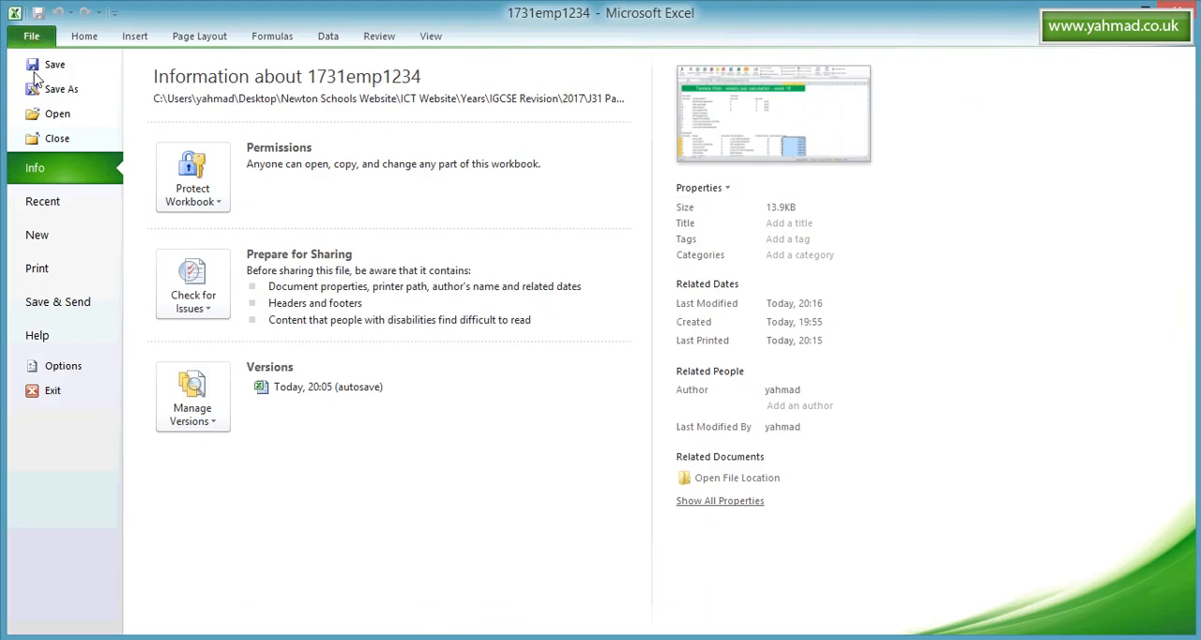
pyautogui.click(87, 272)
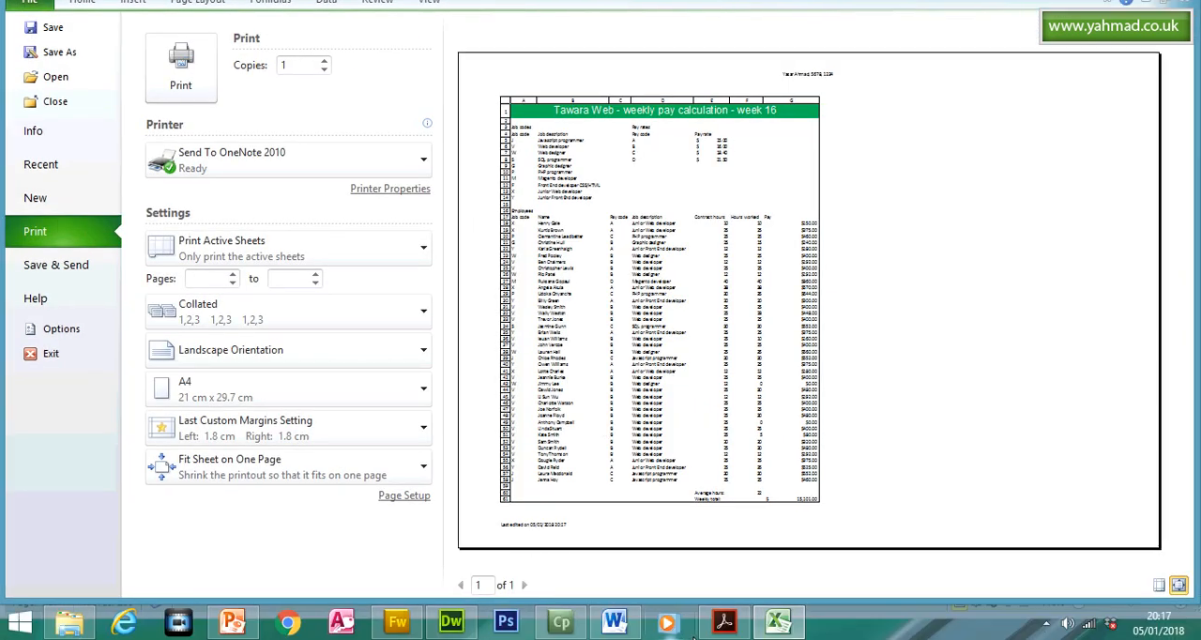
pyautogui.click(723, 621)
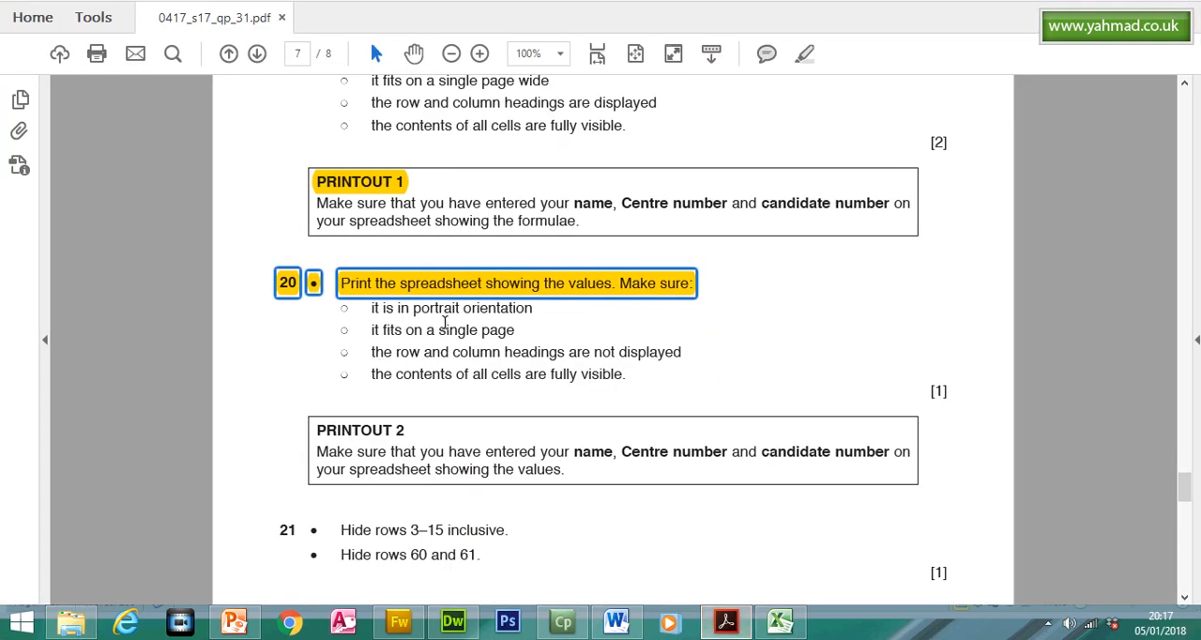
pyautogui.click(780, 621)
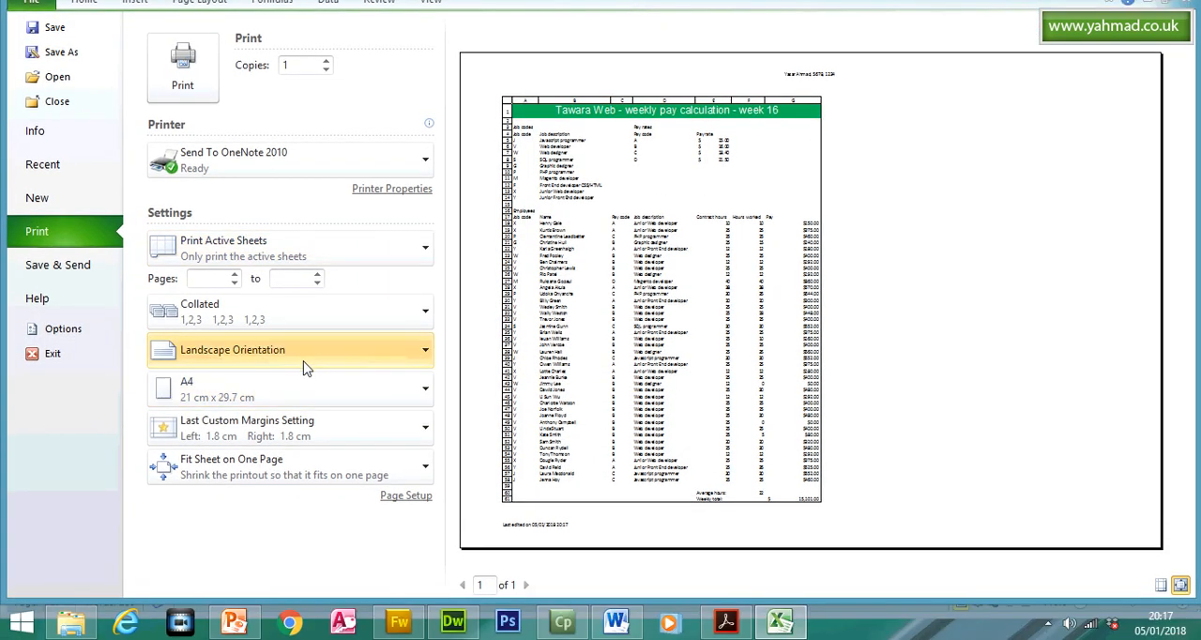
pyautogui.click(298, 395)
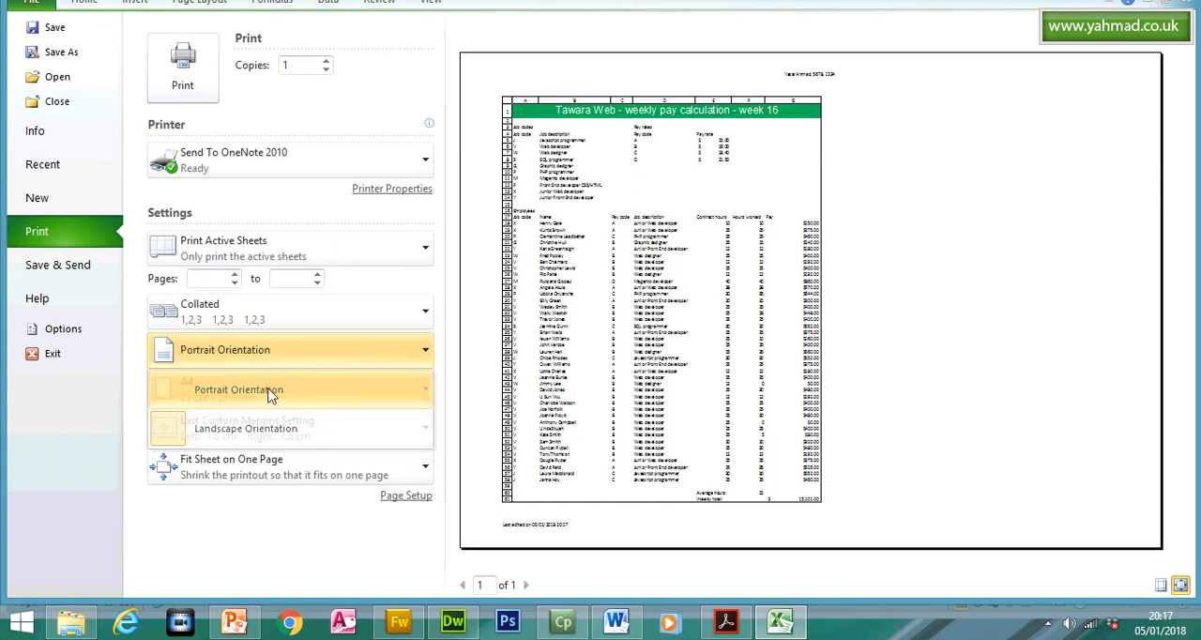
pyautogui.click(295, 424)
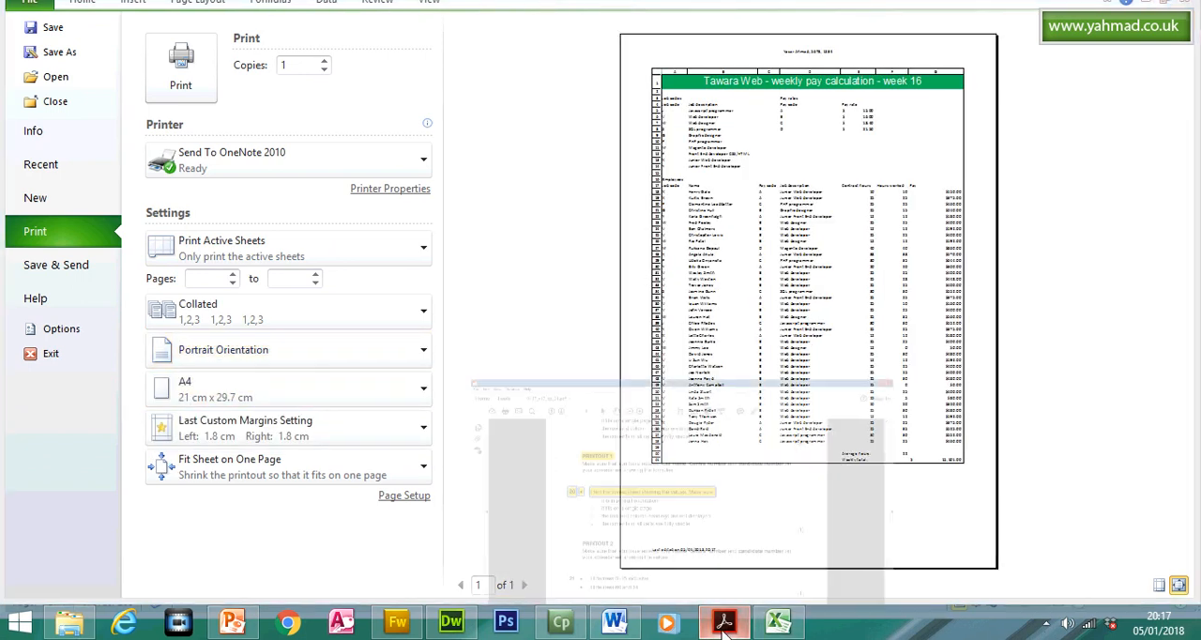
# - Check question 20's requirement on row and column headings in Acrobat Reader and return to Excel's print settings
pyautogui.click(724, 620)
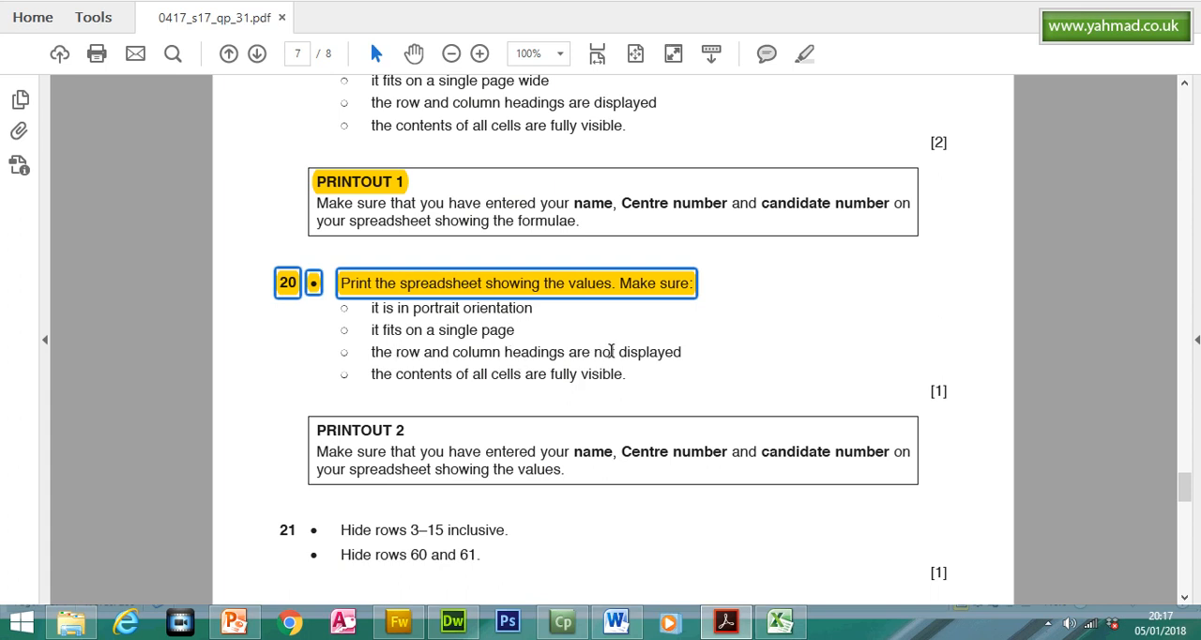
pyautogui.click(721, 621)
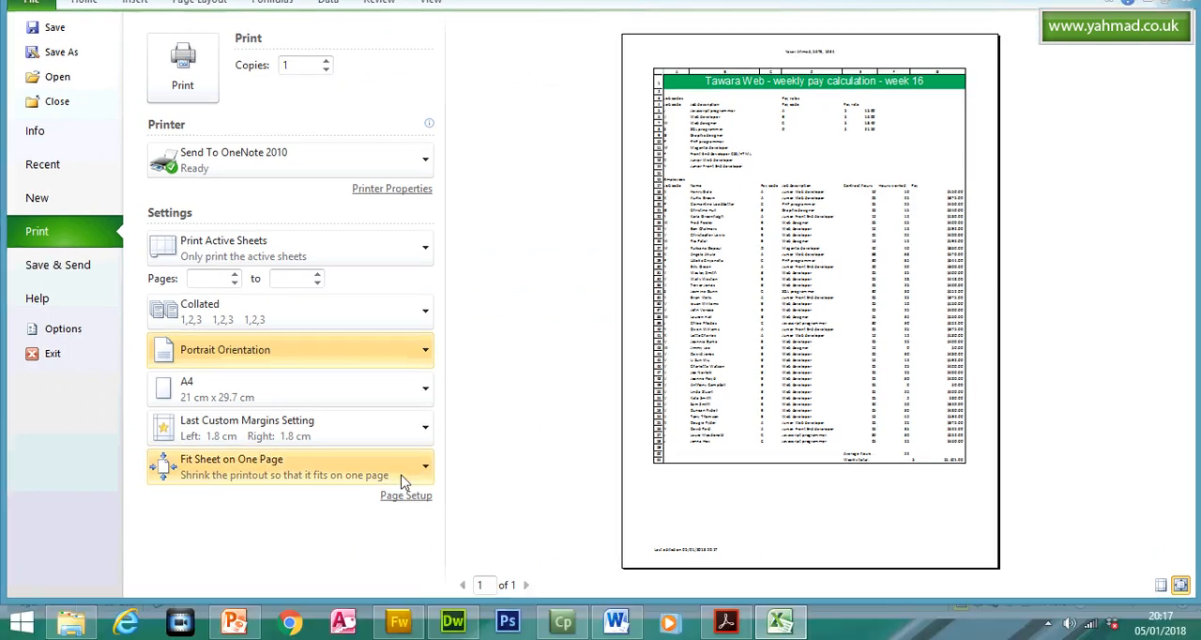
# - Turn off the printing of row and column headings in the sheet's page setup for the values printout
pyautogui.click(422, 469)
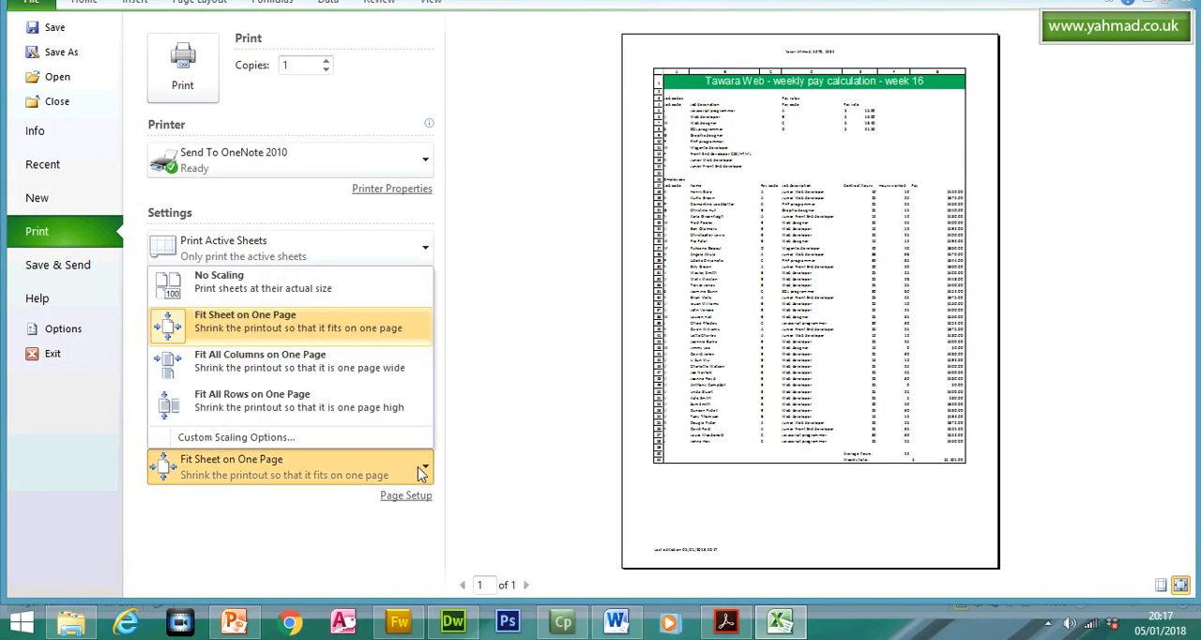
pyautogui.click(348, 441)
pyautogui.click(571, 169)
pyautogui.click(441, 352)
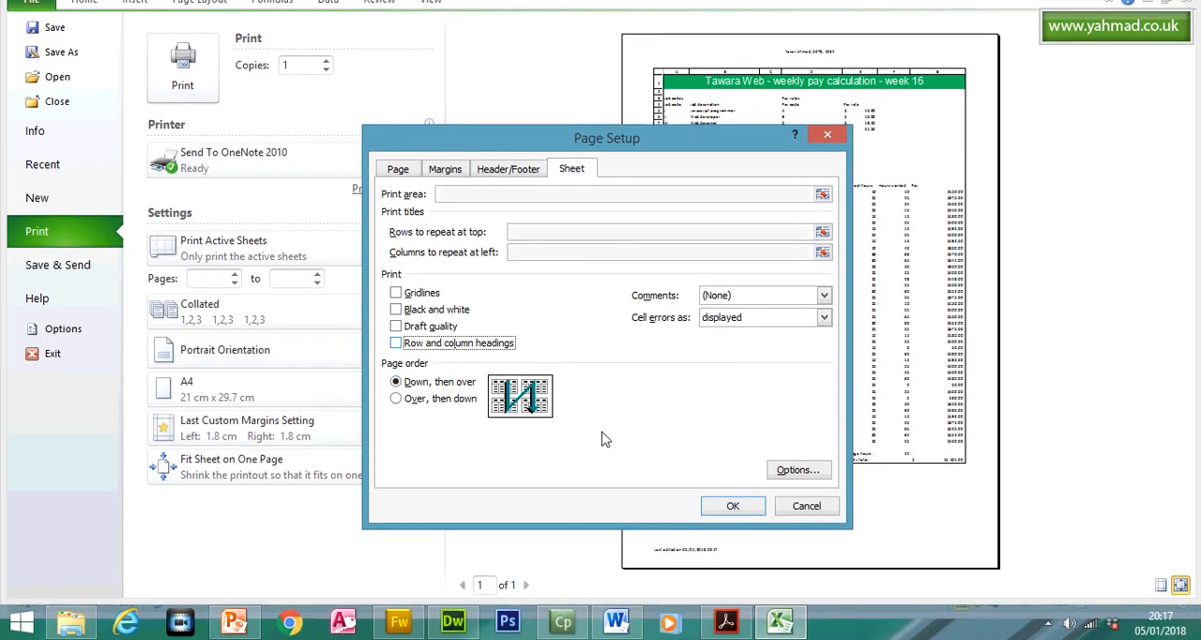
pyautogui.click(733, 515)
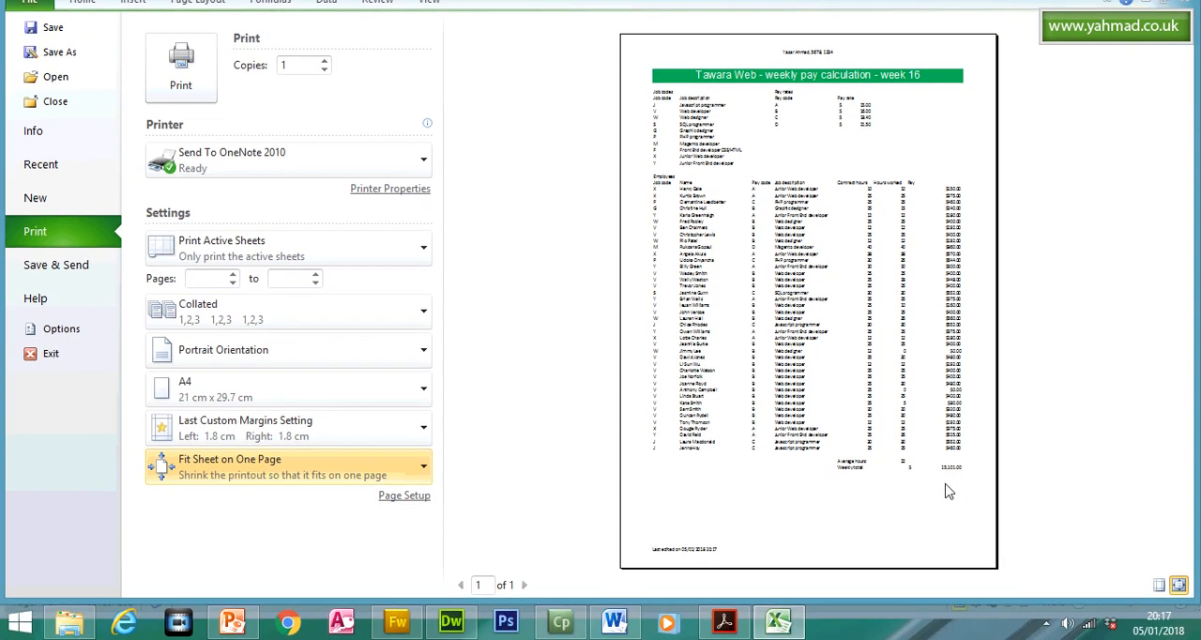
# - Recheck question 20's printout requirements in Acrobat Reader, return to Excel and leave the print settings for the worksheet
pyautogui.click(723, 622)
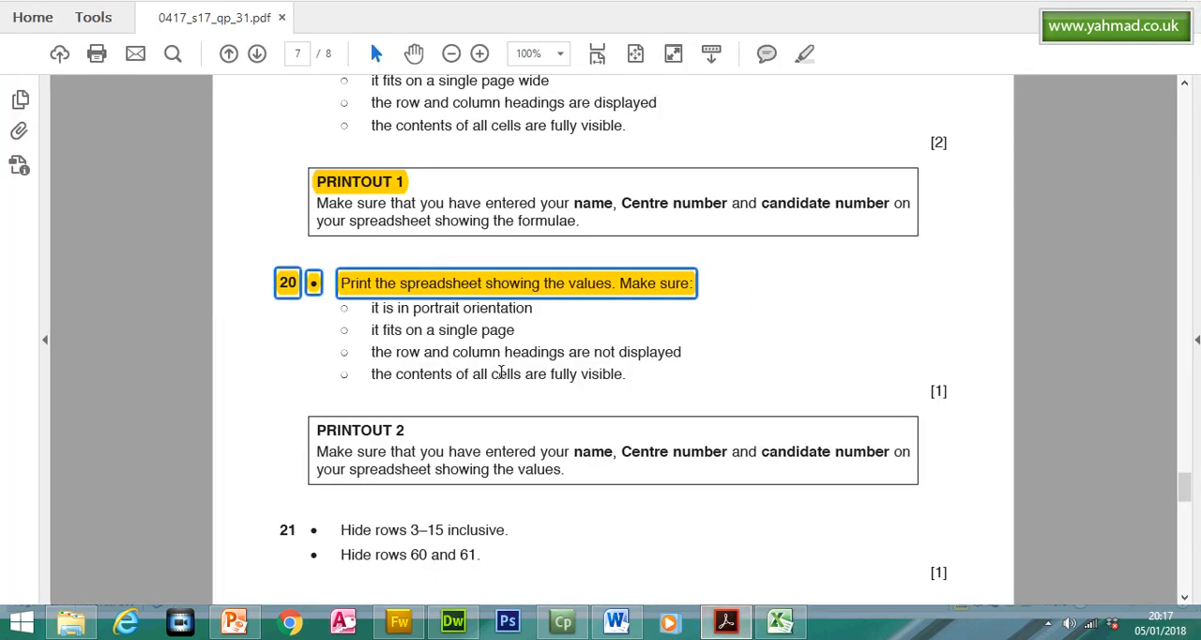
pyautogui.click(778, 622)
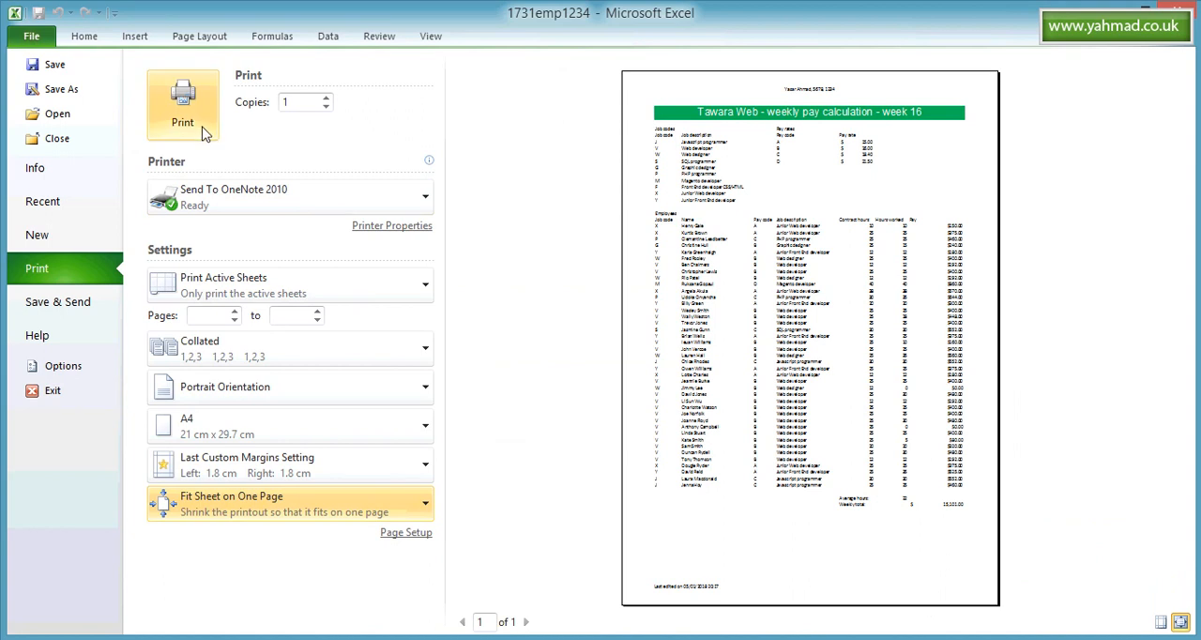
pyautogui.click(83, 35)
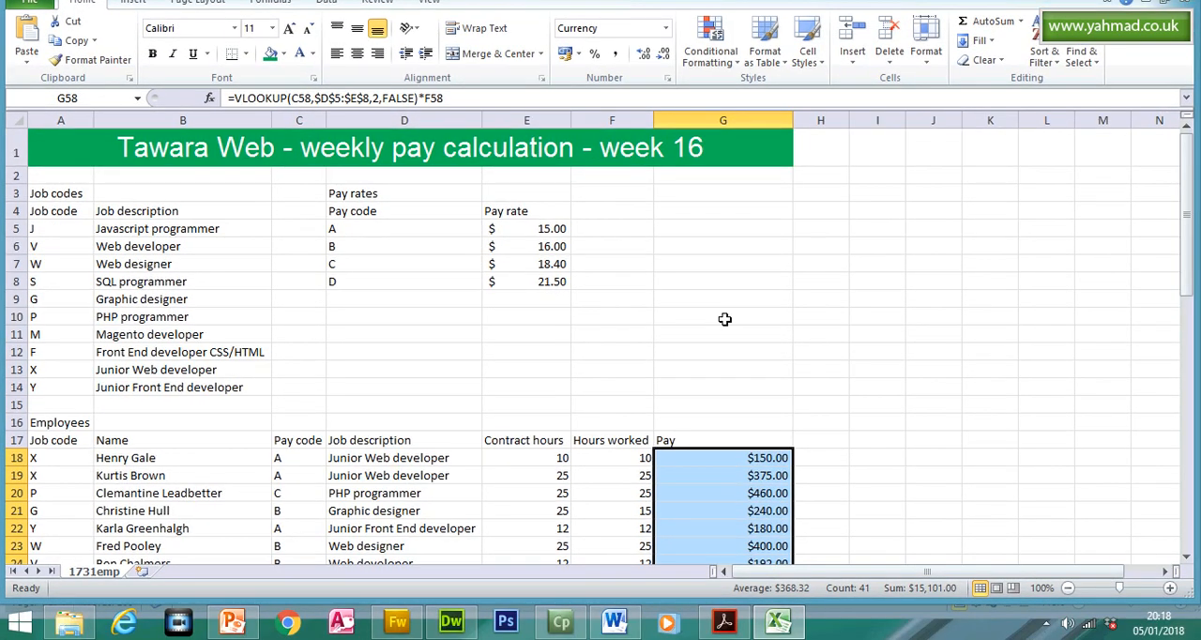
pyautogui.click(724, 338)
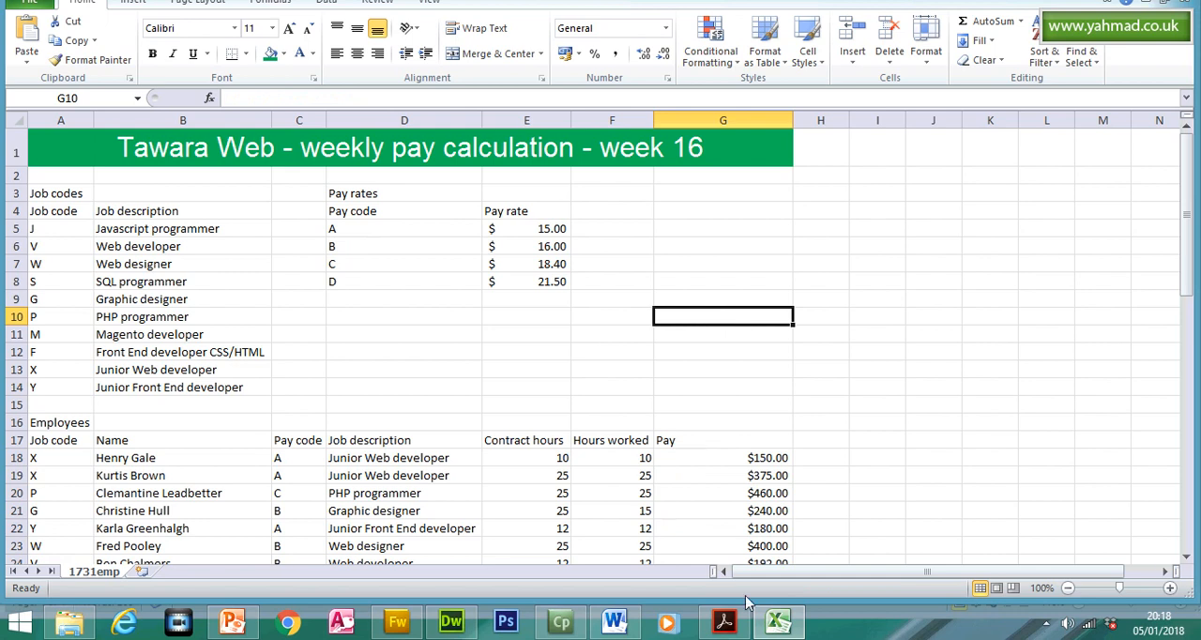
# - Switch to the question paper in Acrobat Reader and highlight the word PRINTOUT in the PRINTOUT 2 heading
pyautogui.click(724, 621)
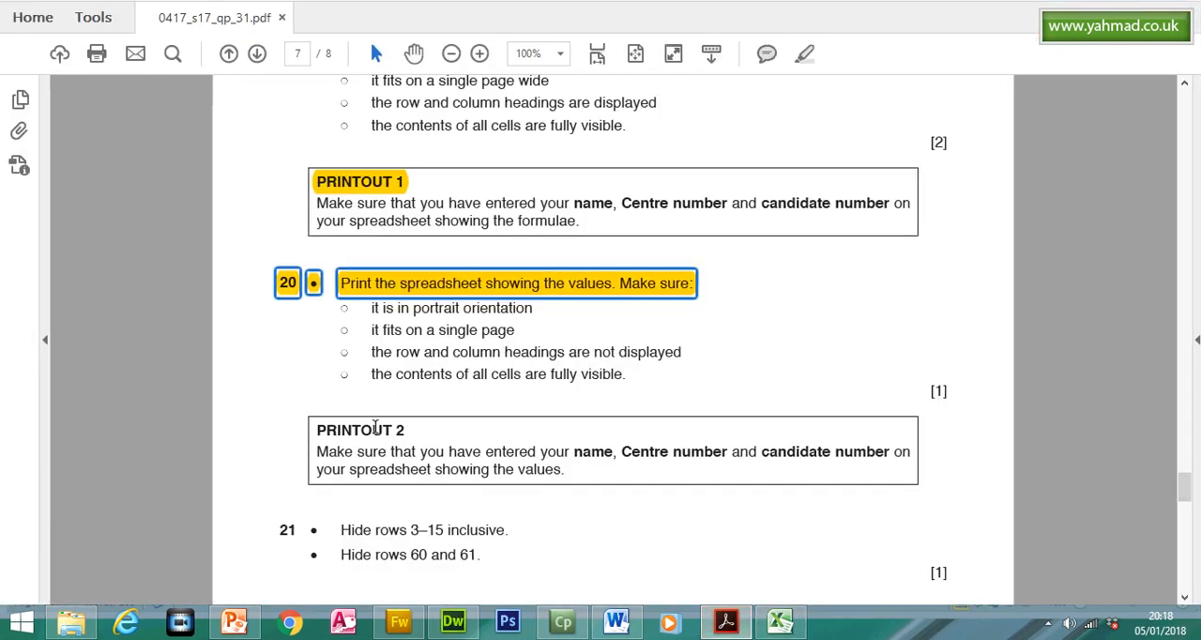
pyautogui.doubleClick(367, 428)
pyautogui.click(802, 92)
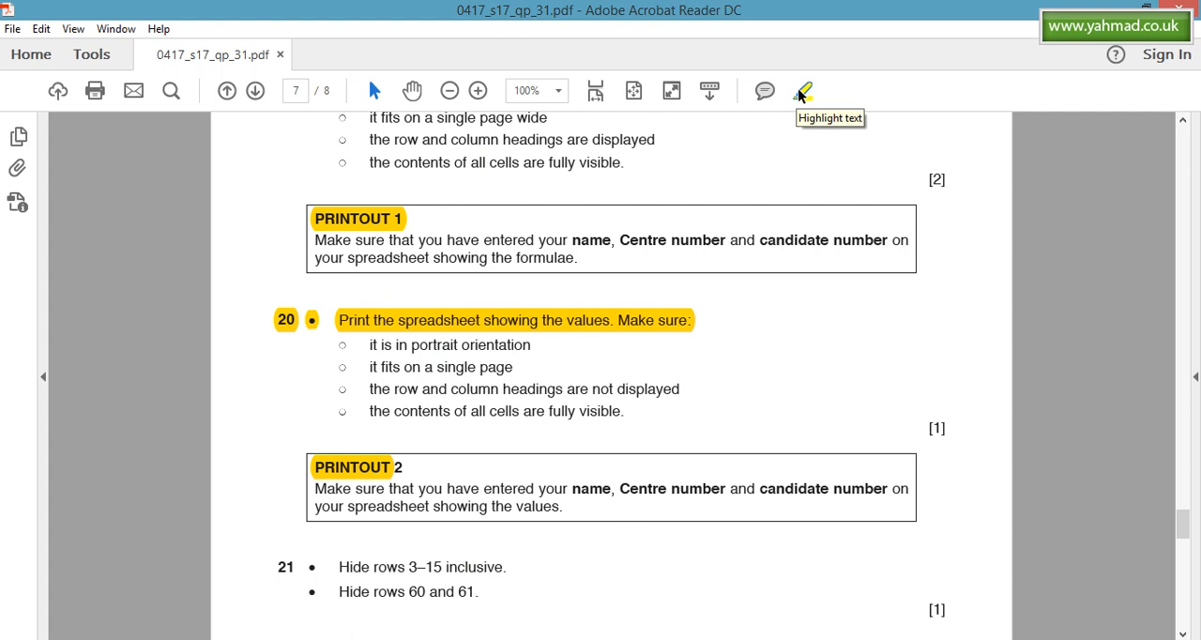
# - Check question 21's first instruction in the question paper, switch to Excel and hide rows 3 to 15
pyautogui.moveTo(1186, 491); pyautogui.dragTo(1187, 507)
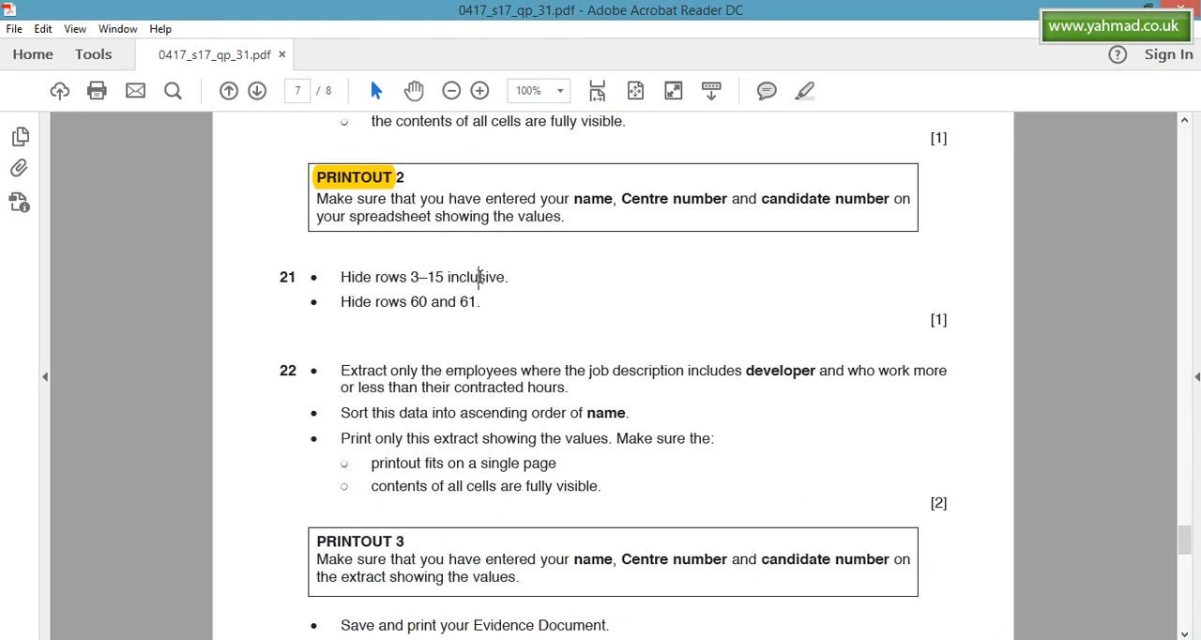
pyautogui.tripleClick(480, 277)
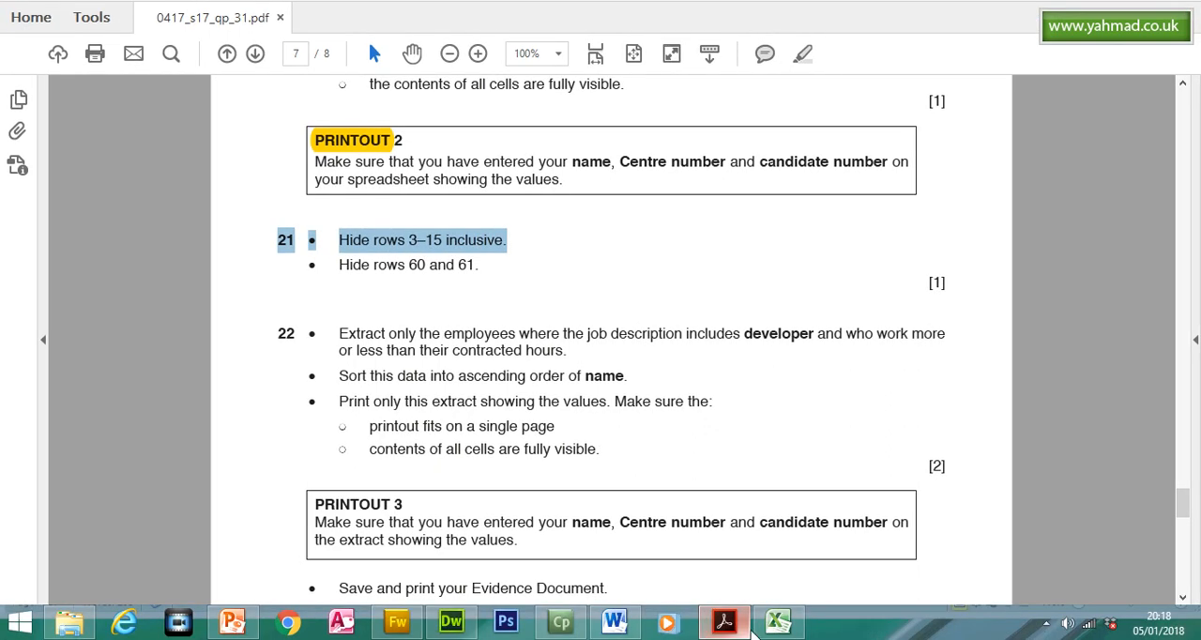
pyautogui.click(778, 621)
pyautogui.moveTo(14, 192); pyautogui.dragTo(21, 436)
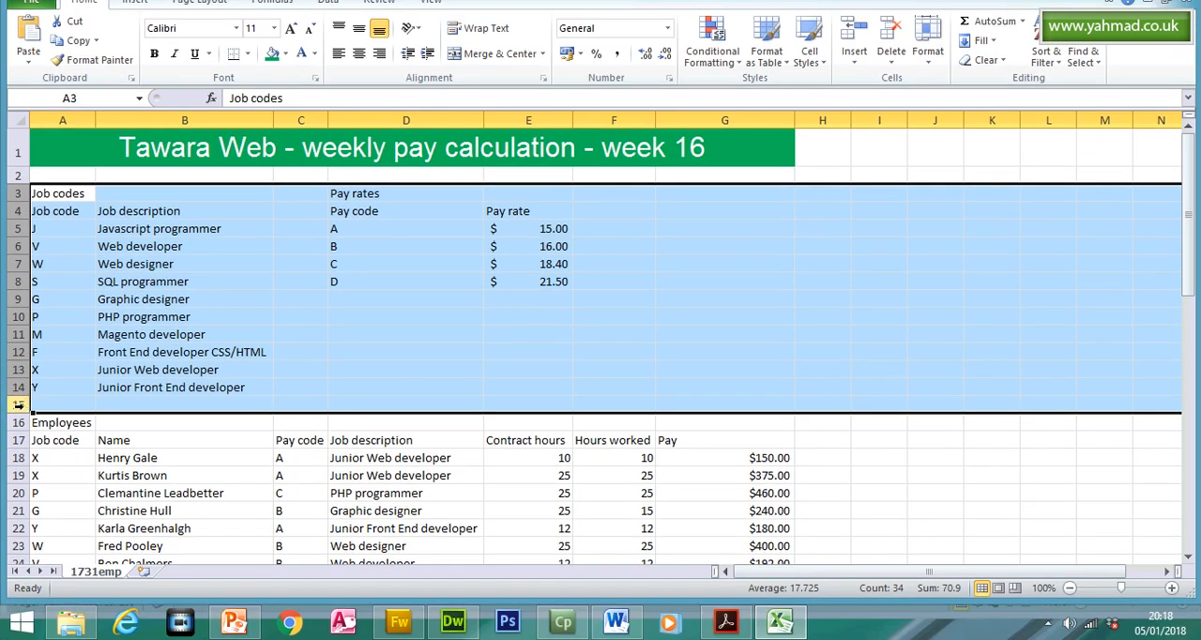
pyautogui.rightClick(18, 404)
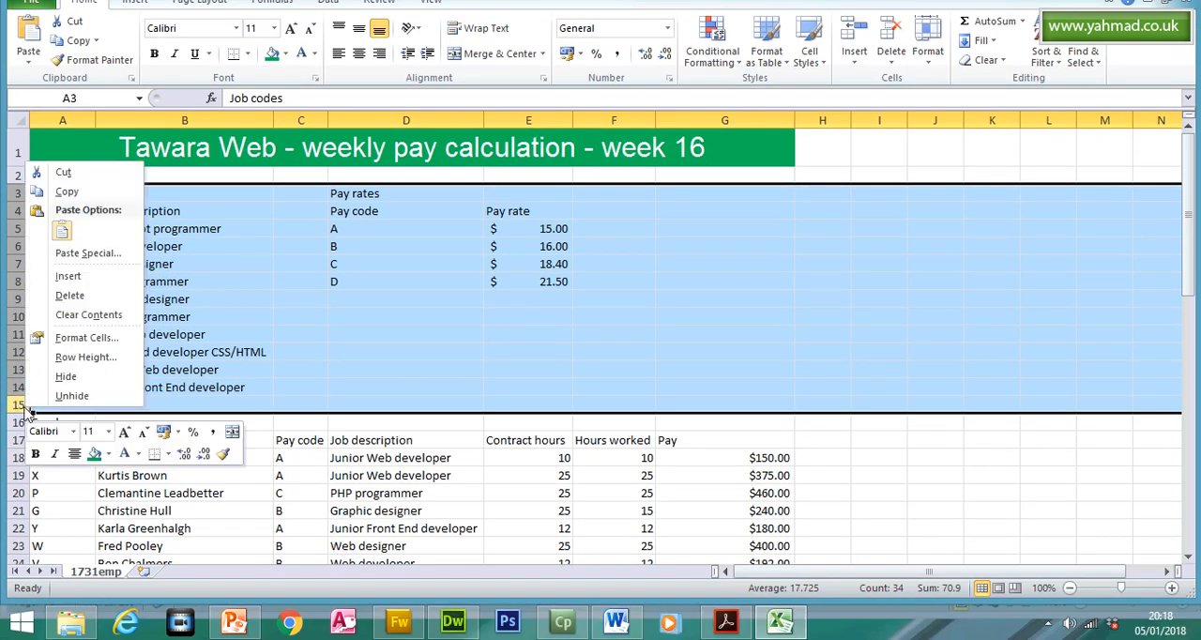
pyautogui.click(84, 381)
# - Check question 21's second instruction in Acrobat Reader, return to Excel and hide rows 60 and 61
pyautogui.click(723, 623)
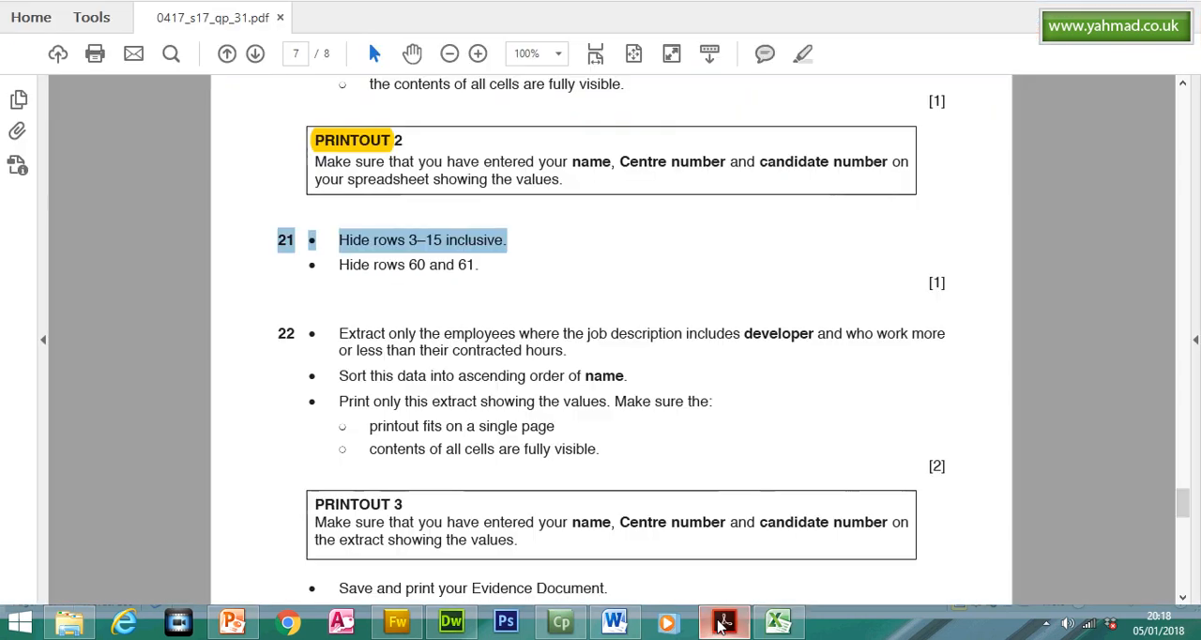
pyautogui.doubleClick(433, 262)
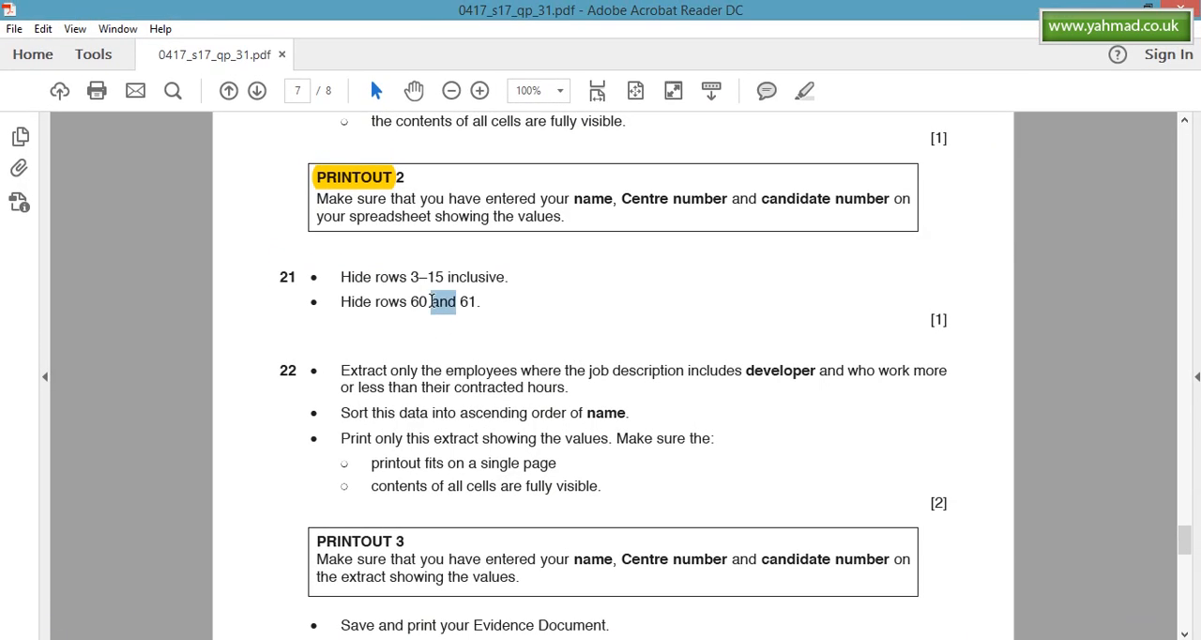
pyautogui.tripleClick(424, 302)
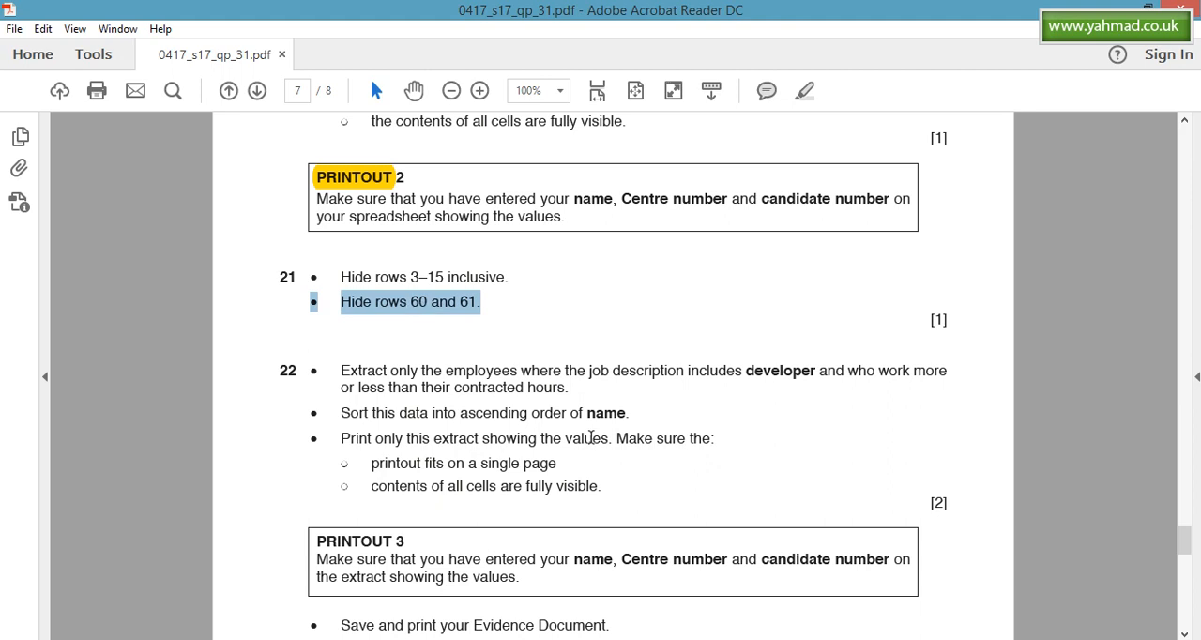
pyautogui.click(778, 622)
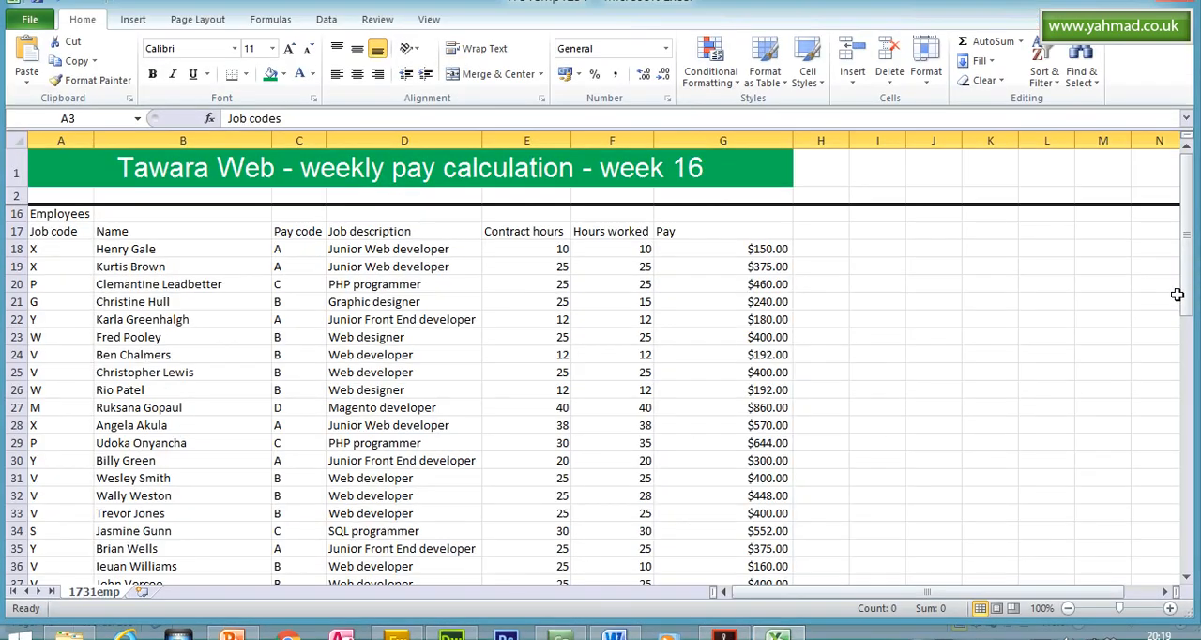
pyautogui.moveTo(1176, 294); pyautogui.dragTo(1183, 399)
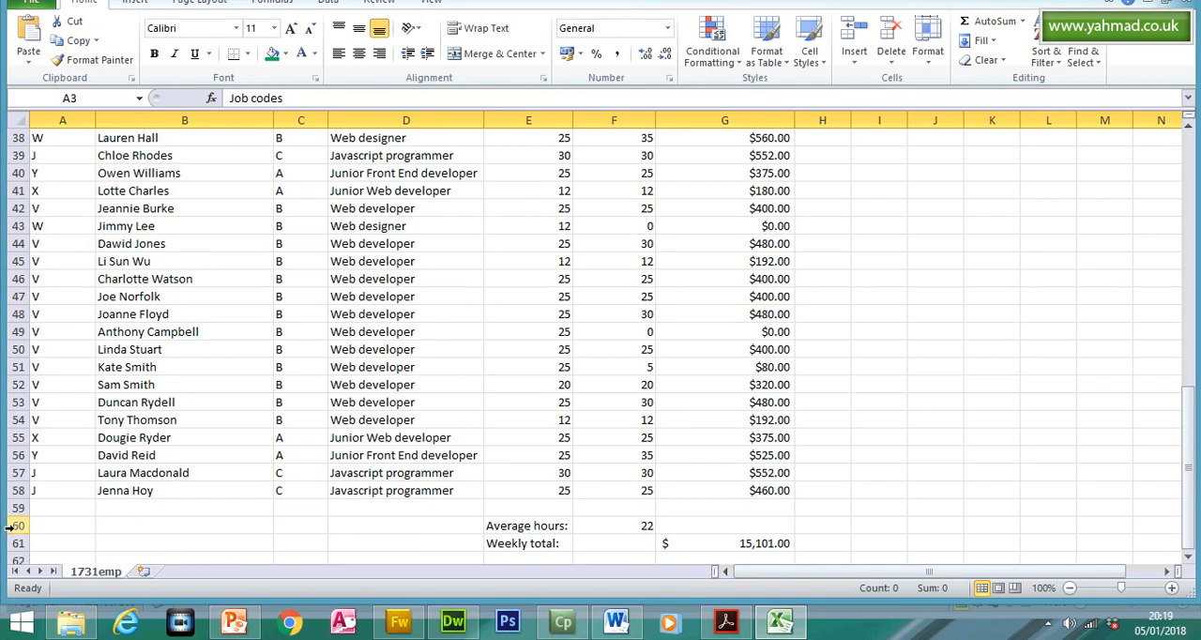
pyautogui.moveTo(15, 525); pyautogui.dragTo(15, 543)
pyautogui.rightClick(19, 548)
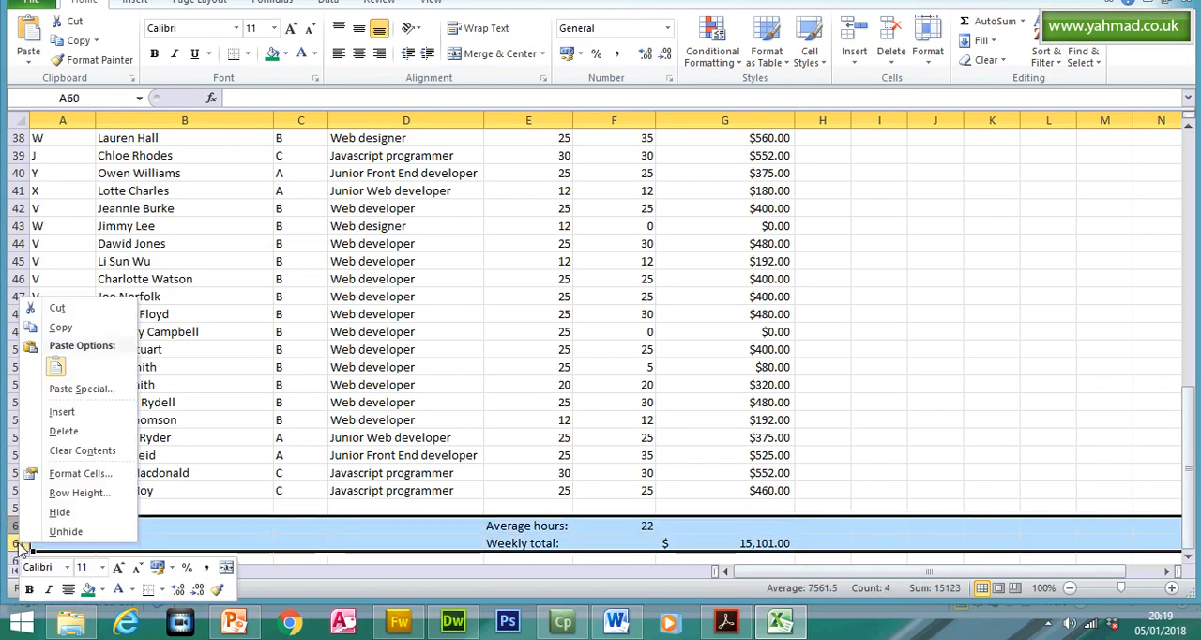
pyautogui.click(79, 511)
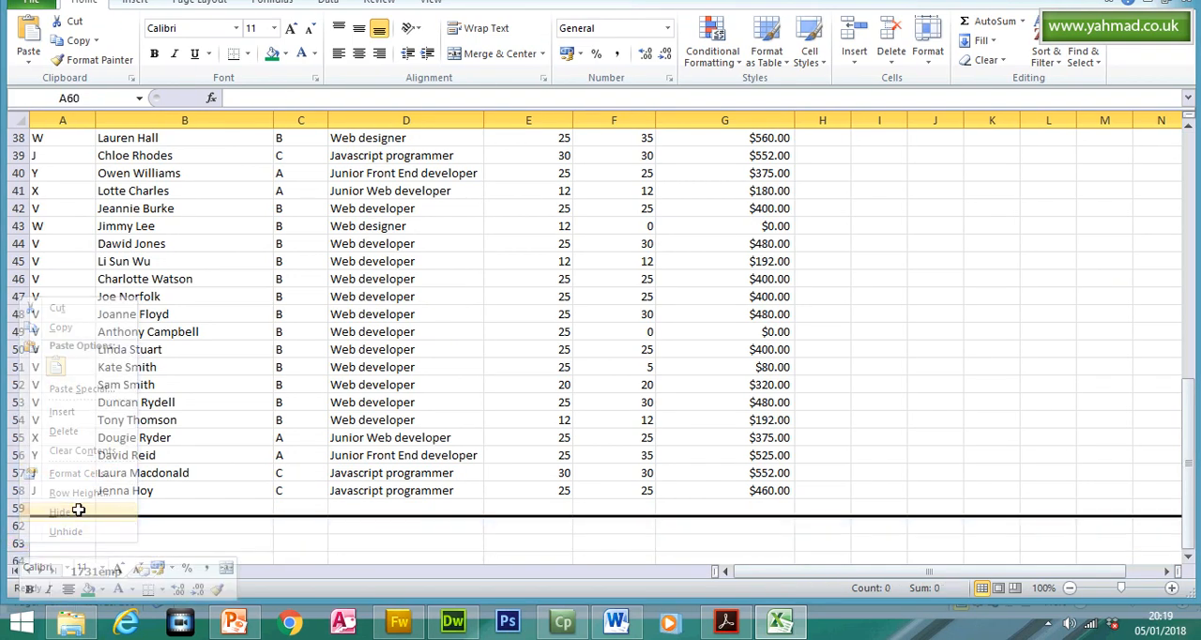
pyautogui.moveTo(1184, 437); pyautogui.dragTo(1184, 223)
# - Switch to the question paper in Acrobat Reader and highlight both of question 21's instruction lines
pyautogui.click(741, 630)
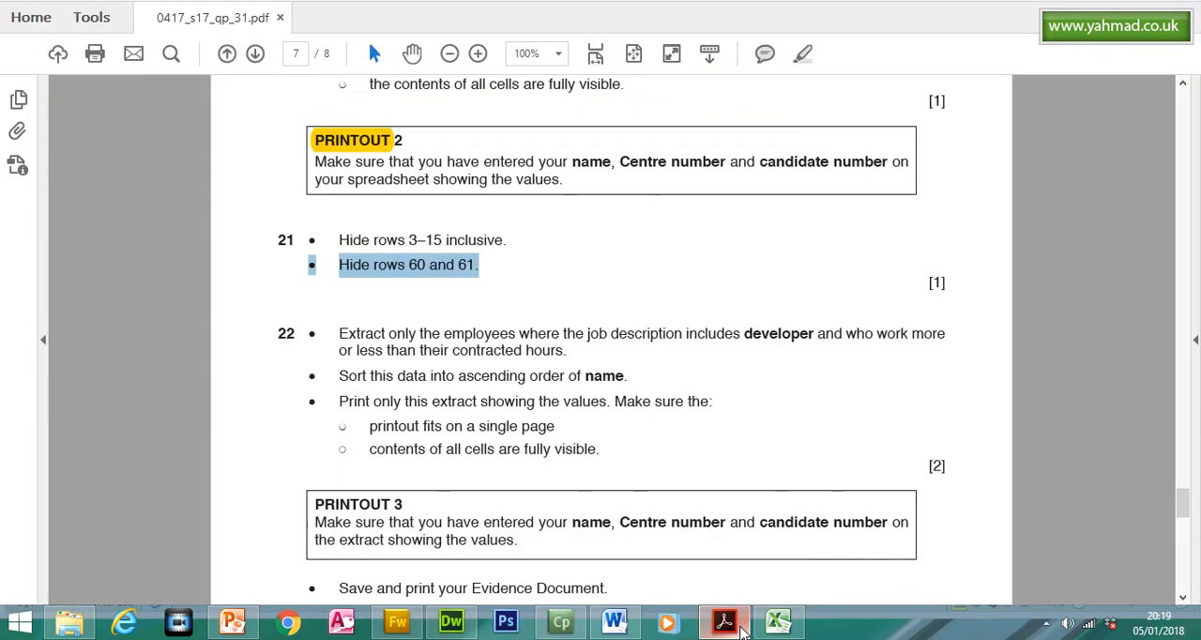
pyautogui.tripleClick(362, 284)
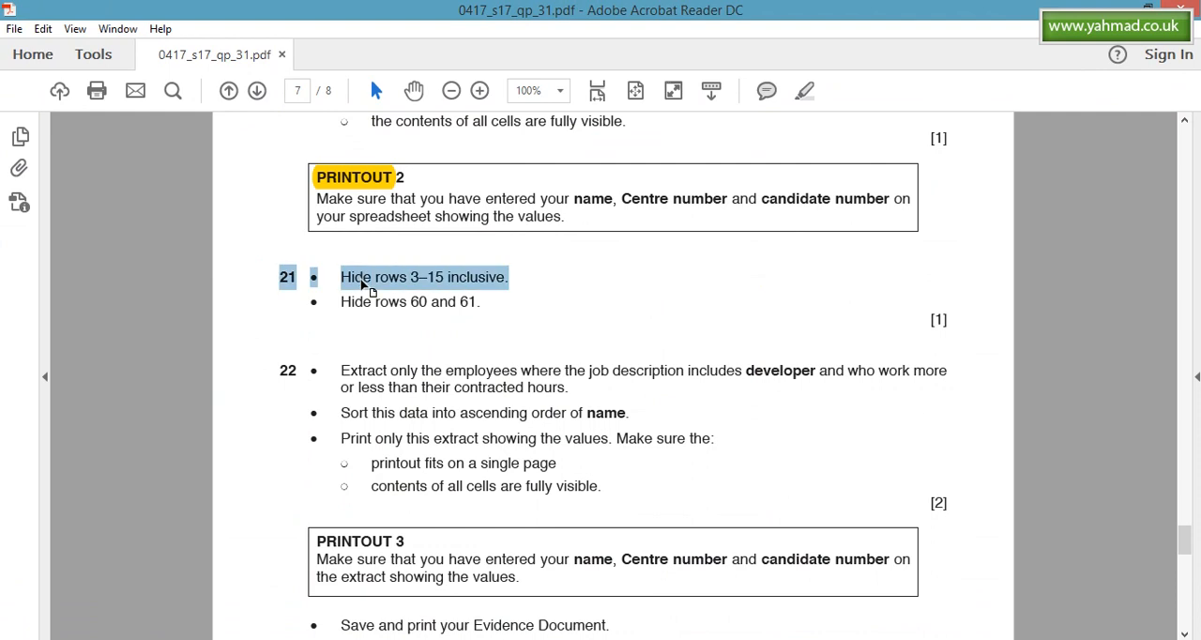
pyautogui.click(804, 90)
pyautogui.moveTo(430, 302); pyautogui.dragTo(460, 303)
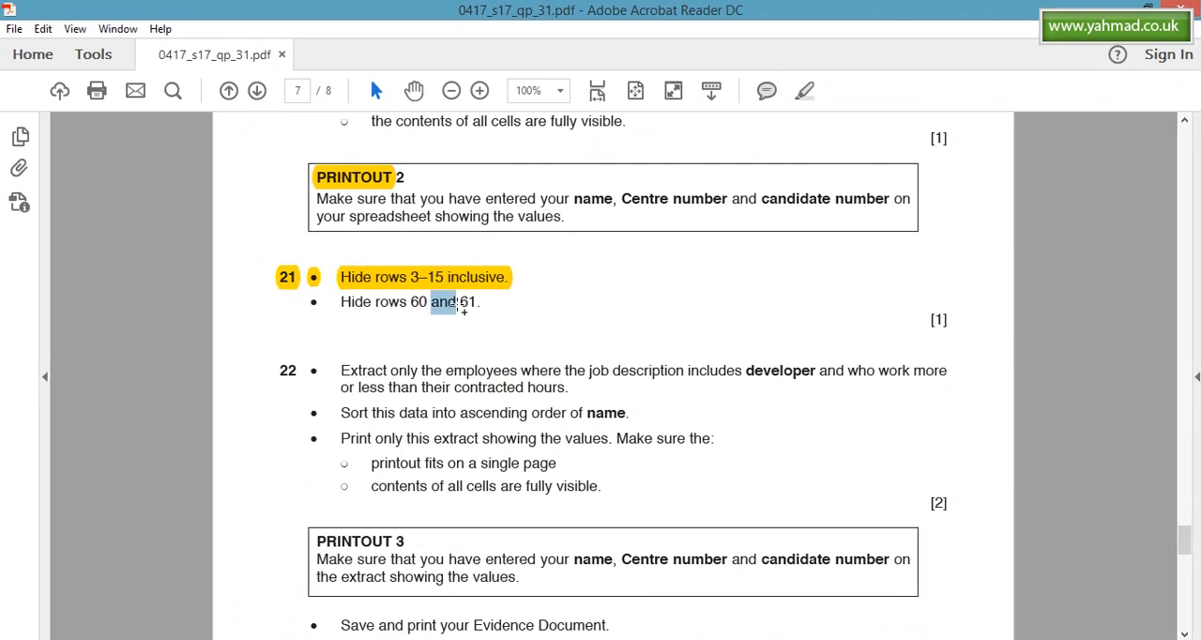
pyautogui.tripleClick(419, 302)
pyautogui.click(801, 91)
# - Check question 22's extraction instruction in the question paper, switch to Excel and turn on filtering for the headings in A17:G17
pyautogui.click(341, 371)
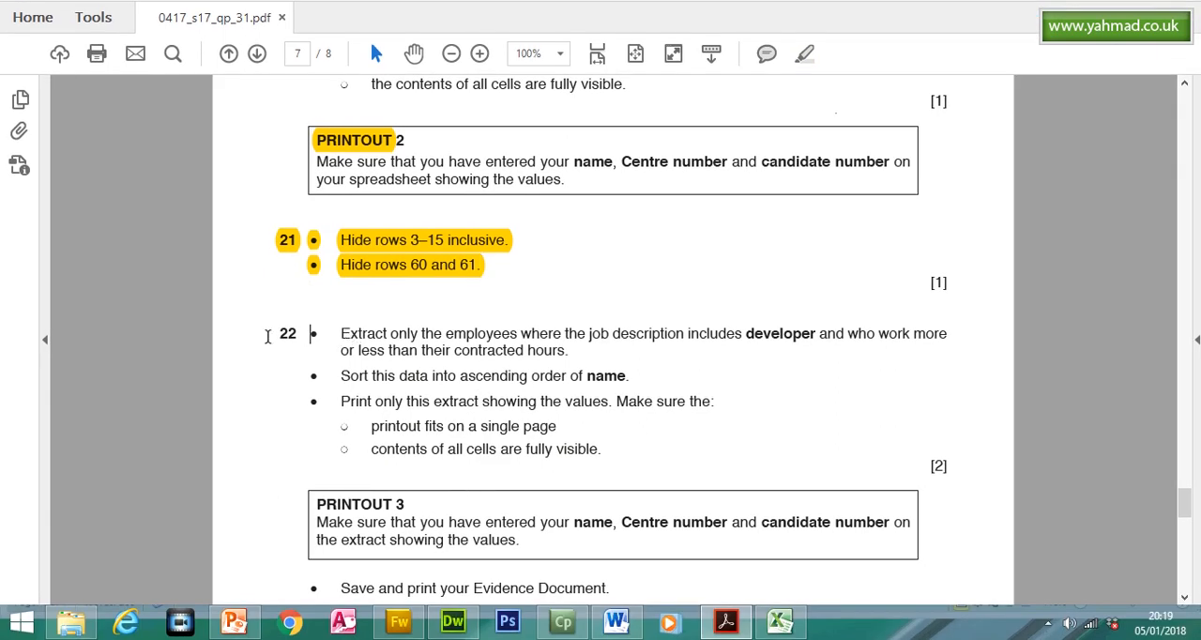
pyautogui.tripleClick(301, 344)
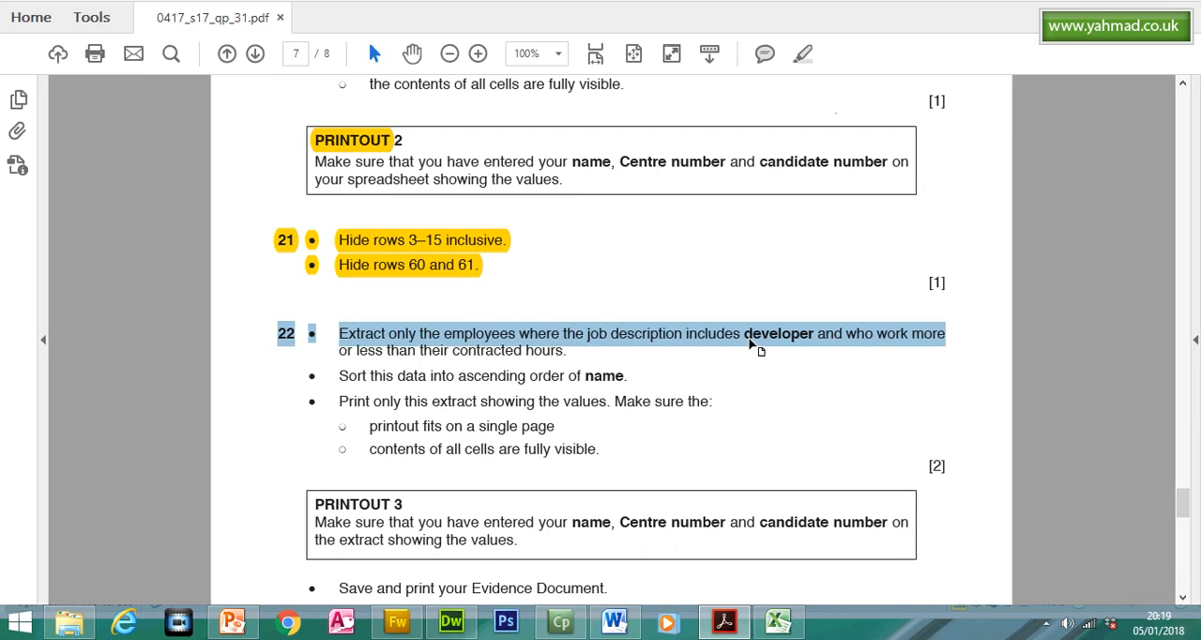
pyautogui.click(747, 335)
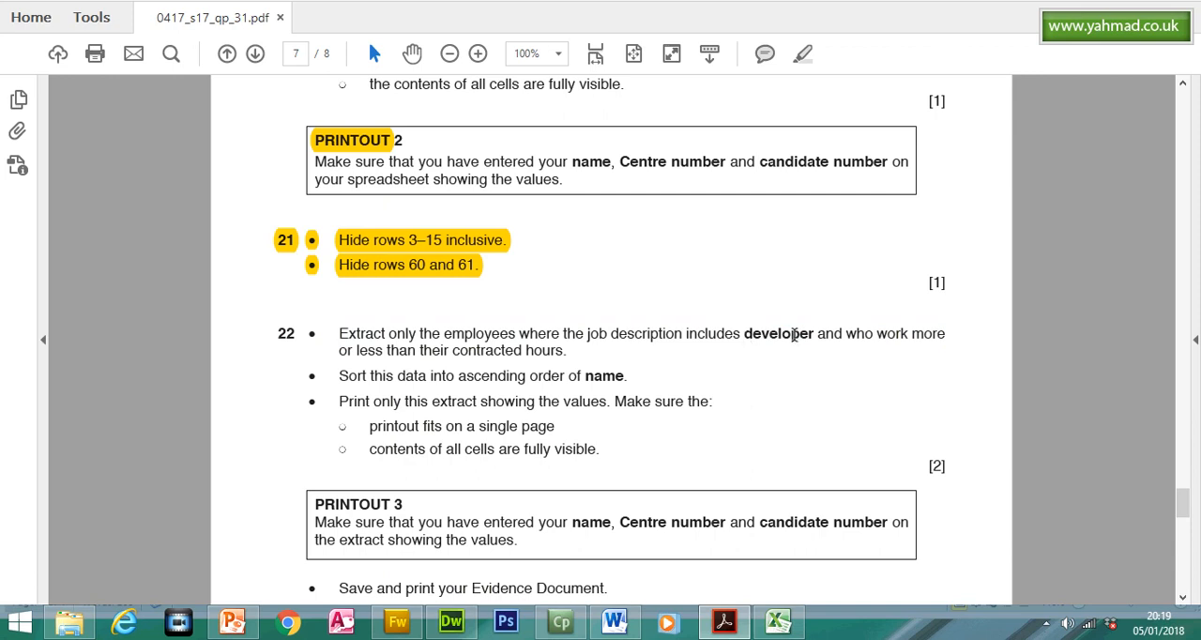
pyautogui.click(778, 622)
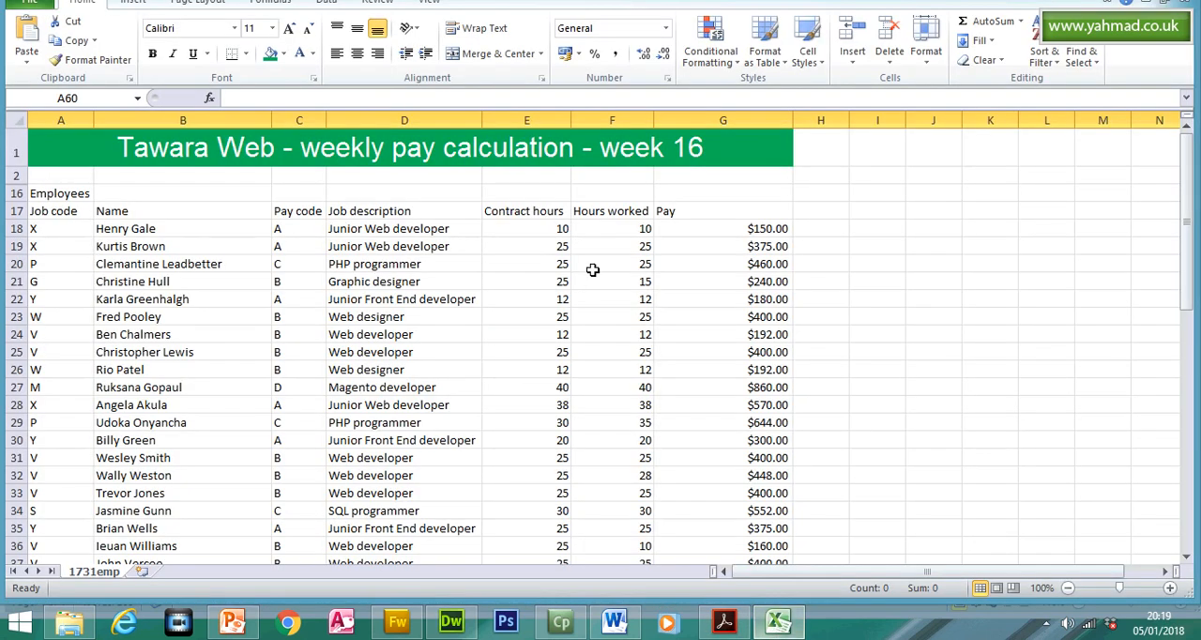
pyautogui.moveTo(84, 248); pyautogui.dragTo(749, 245)
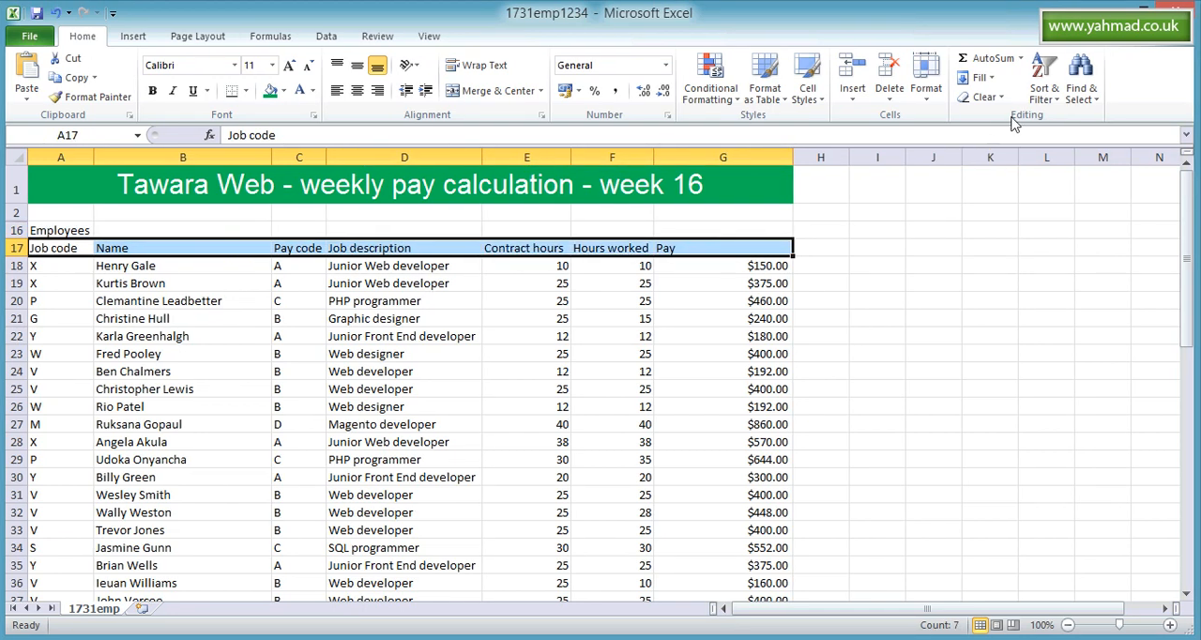
pyautogui.click(1060, 98)
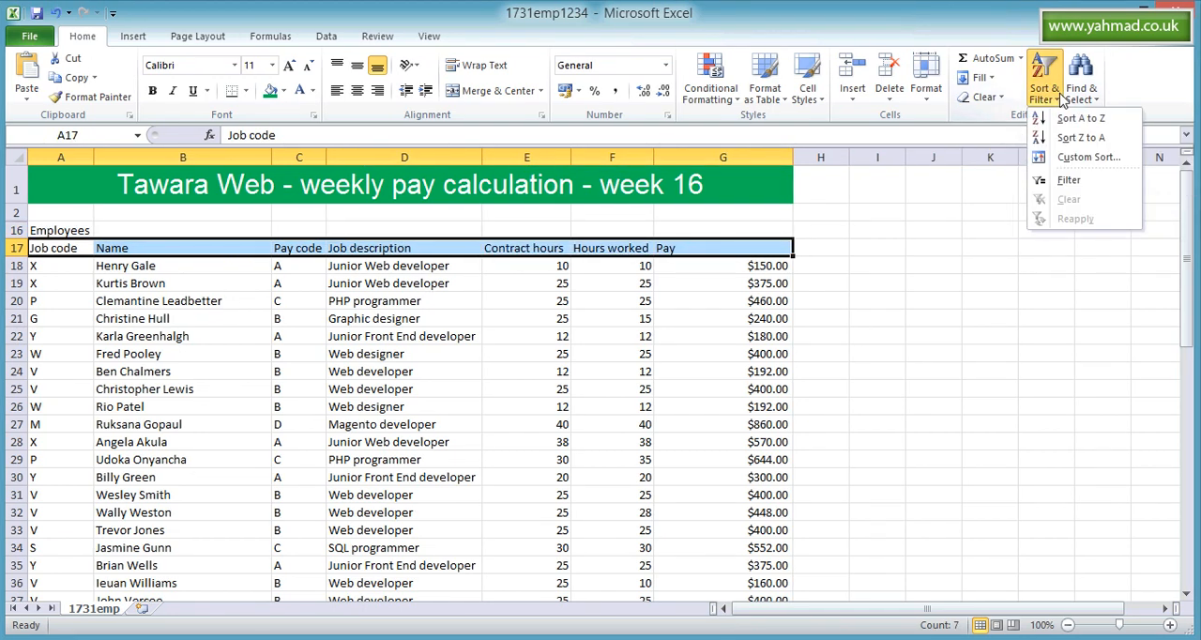
pyautogui.click(1068, 179)
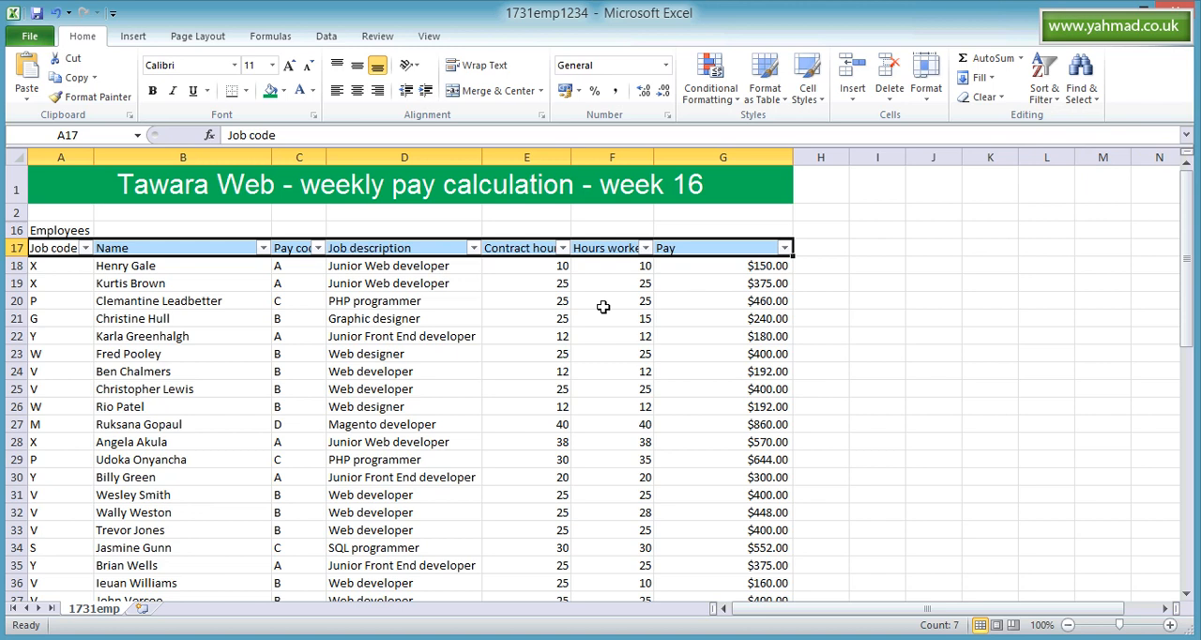
# - Filter the Job description column to rows containing "developer", checking the condition against question 22 in the question paper
pyautogui.click(473, 248)
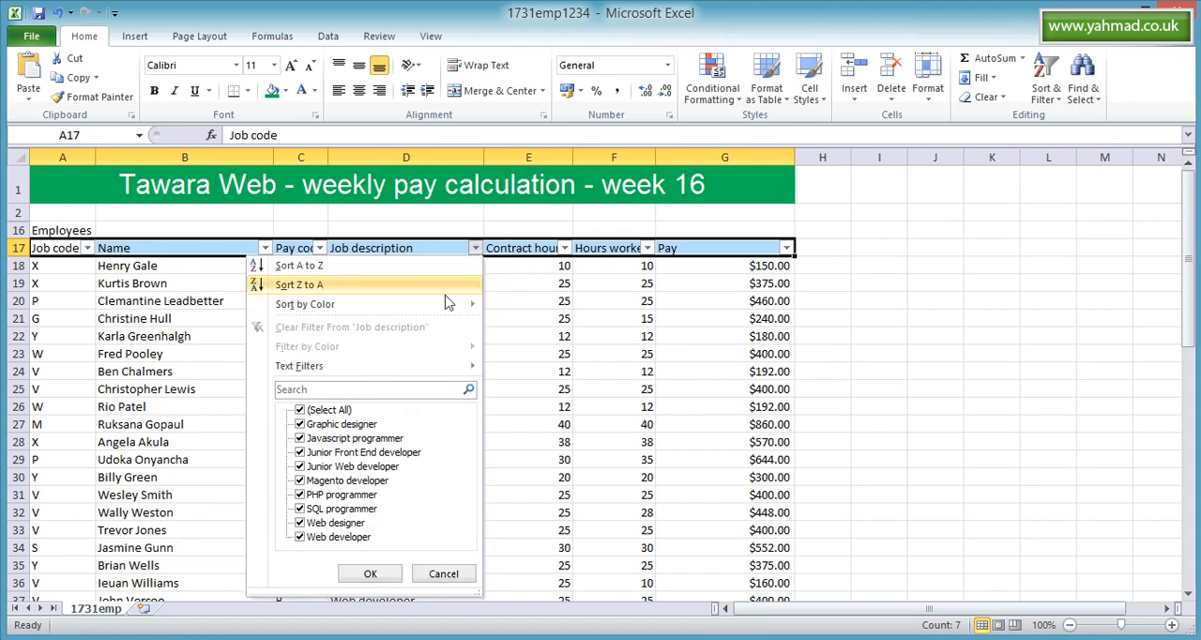
pyautogui.moveTo(421, 370)
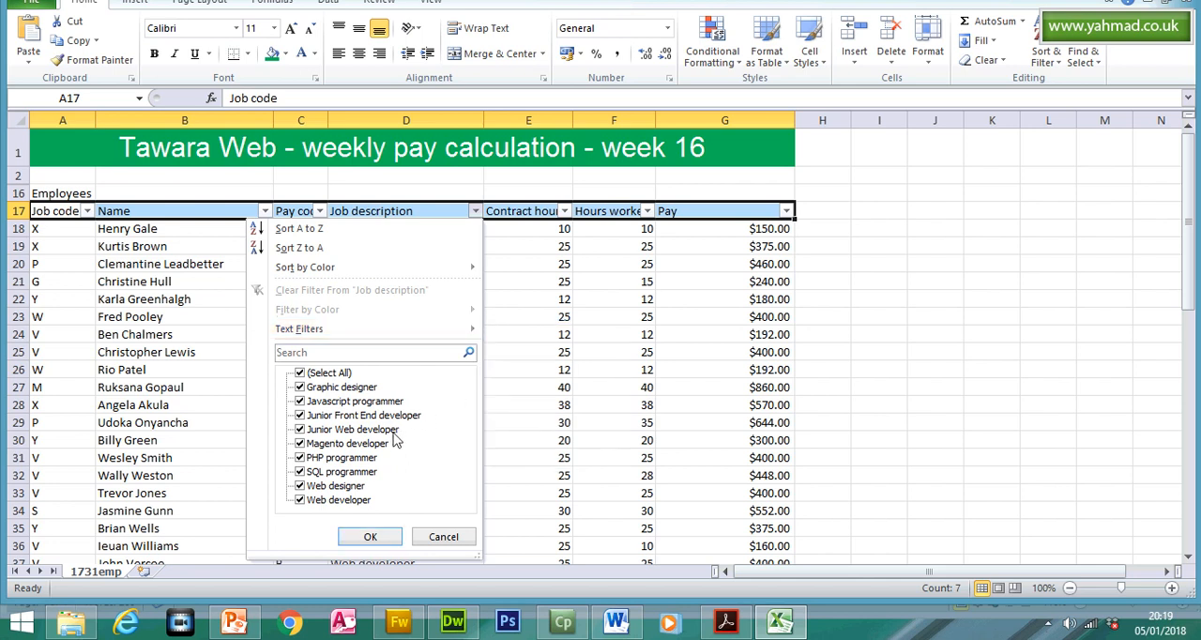
pyautogui.moveTo(458, 333)
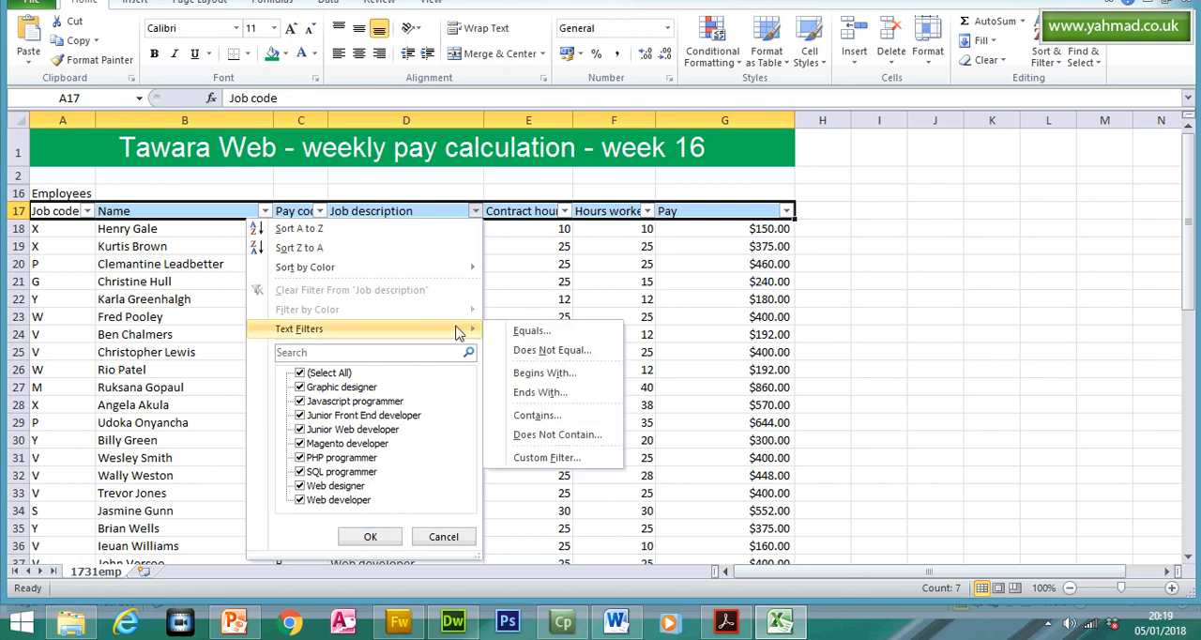
pyautogui.click(543, 418)
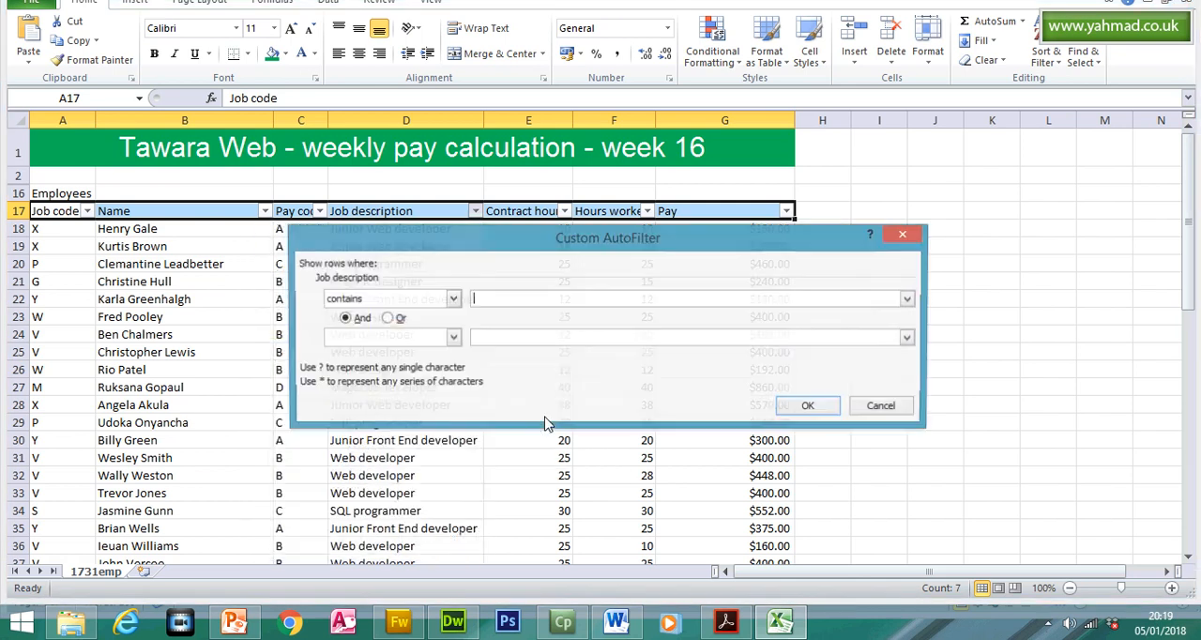
pyautogui.moveTo(499, 238); pyautogui.dragTo(550, 118)
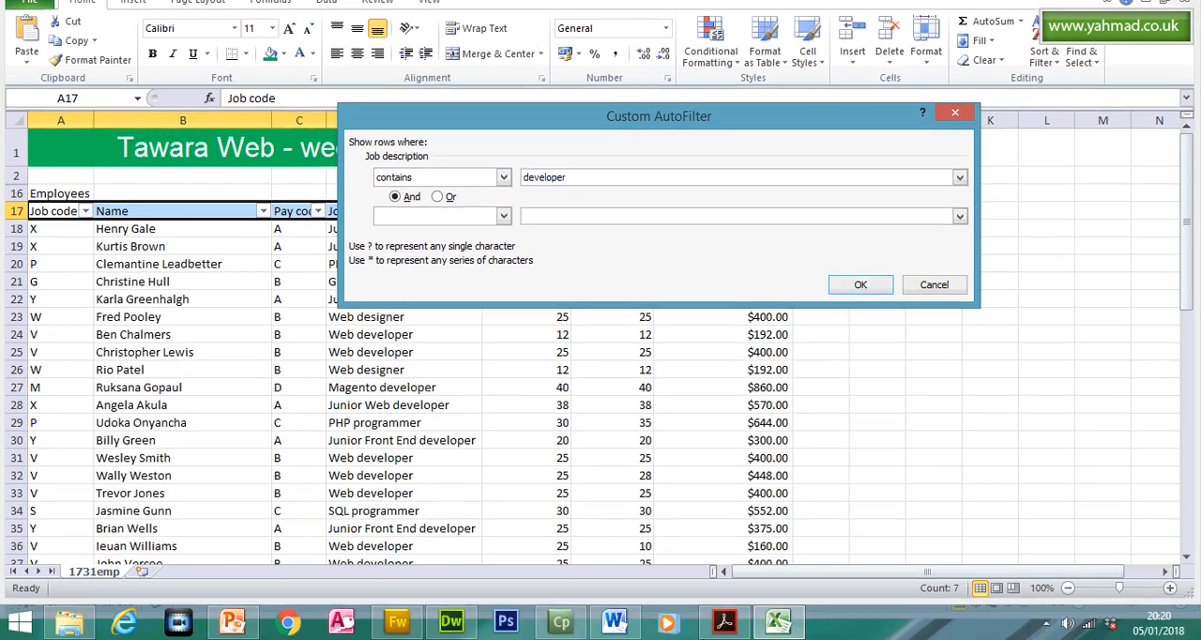
pyautogui.click(723, 620)
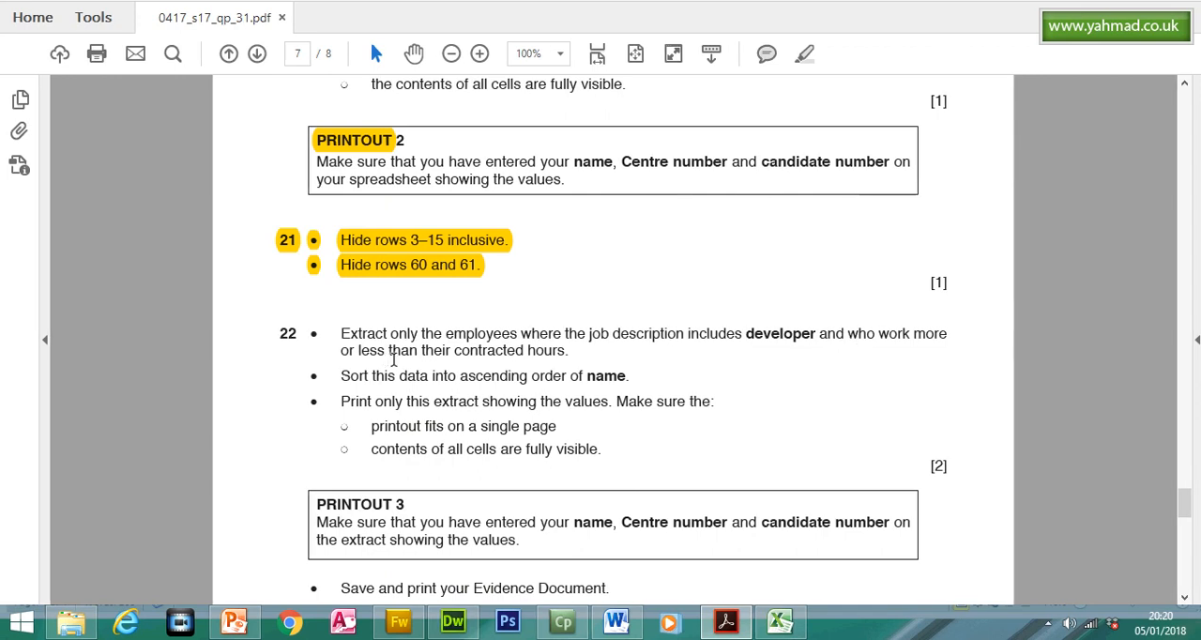
pyautogui.click(739, 616)
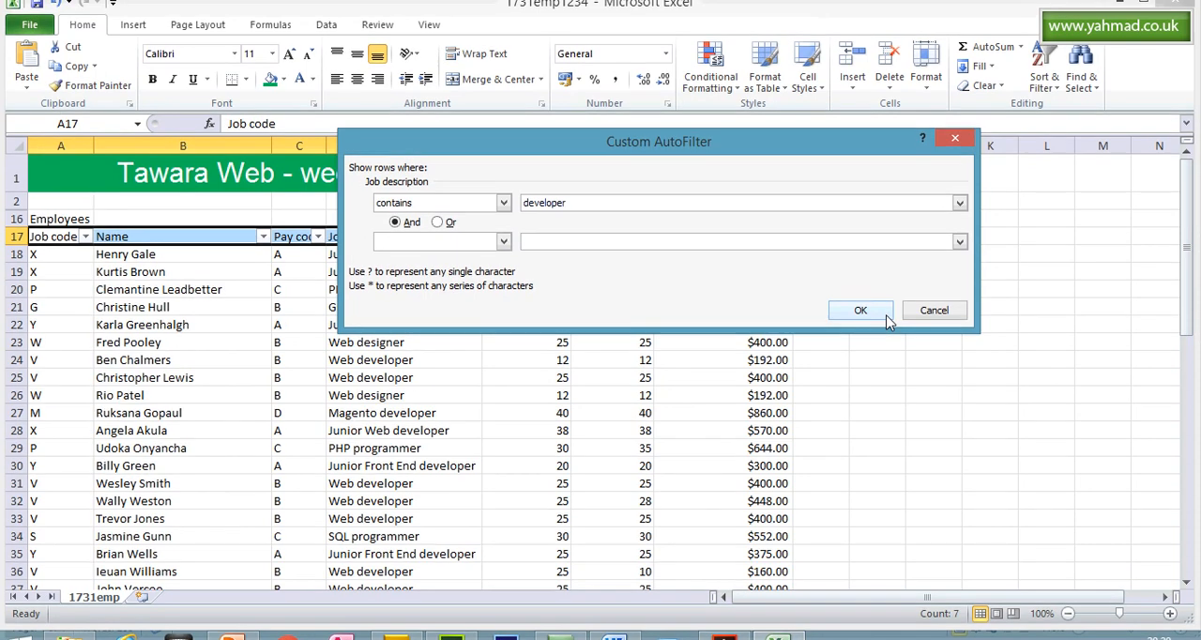
pyautogui.click(884, 287)
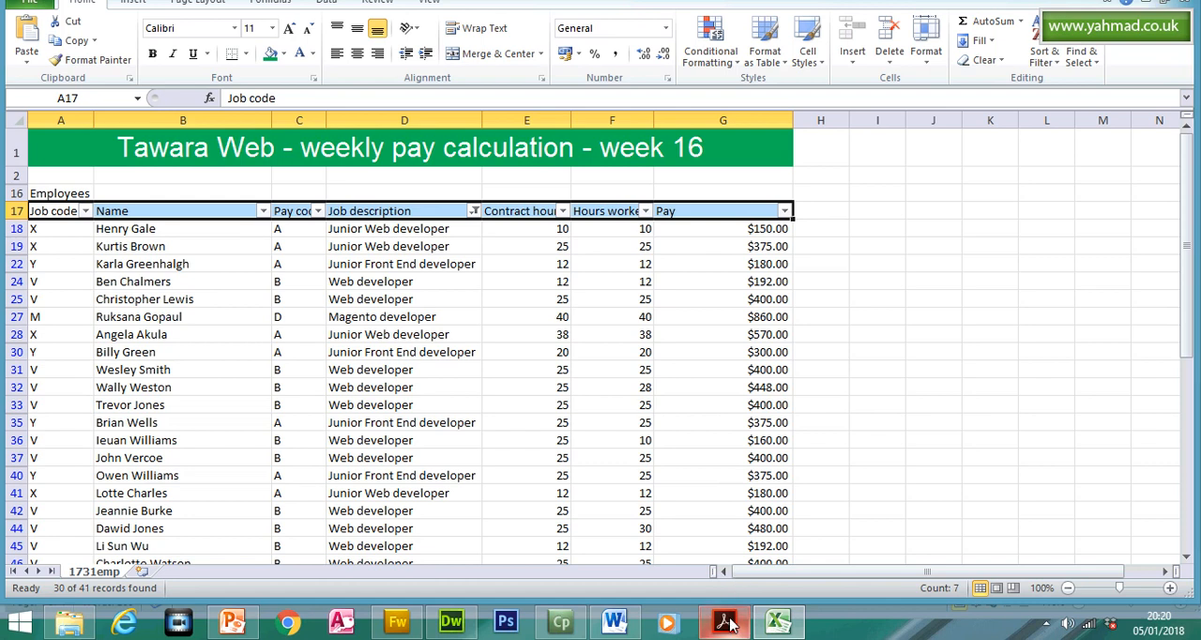
# - Check question 22's contracted-hours condition in the question paper in Acrobat Reader against the filtered employee list in Excel
pyautogui.click(725, 623)
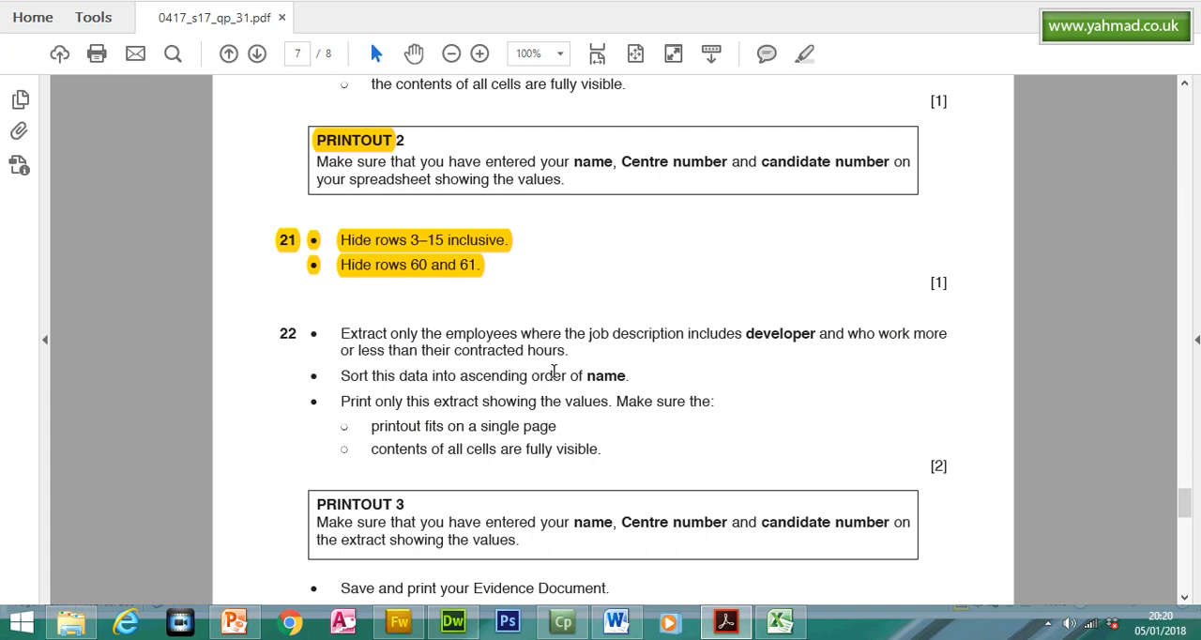
pyautogui.click(715, 615)
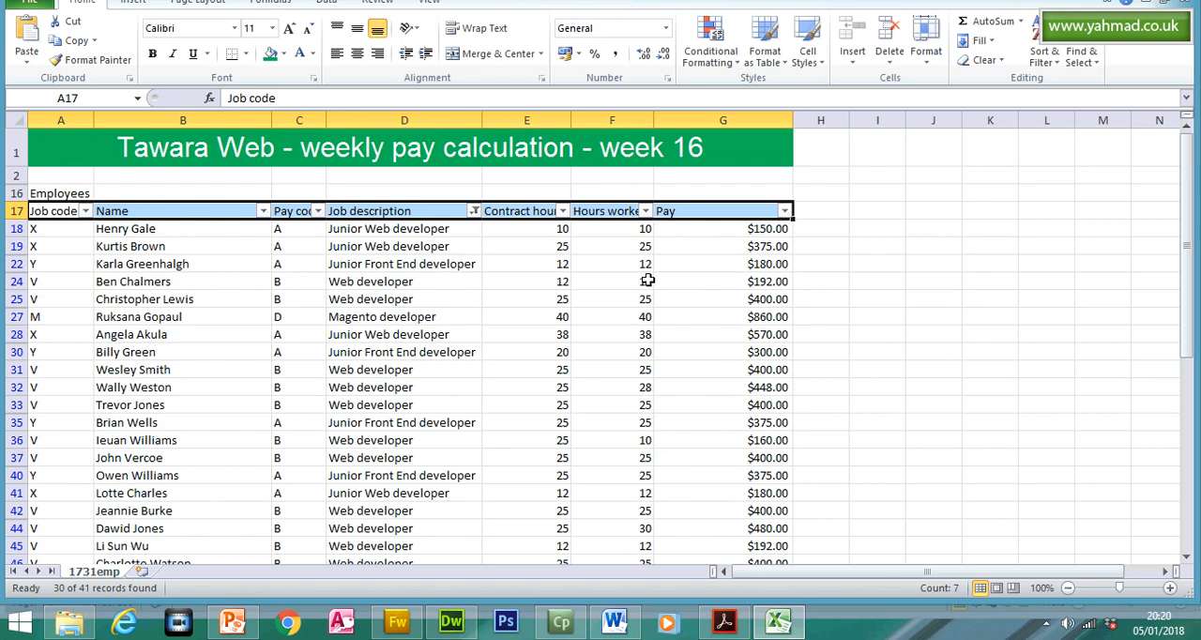
pyautogui.moveTo(572, 632)
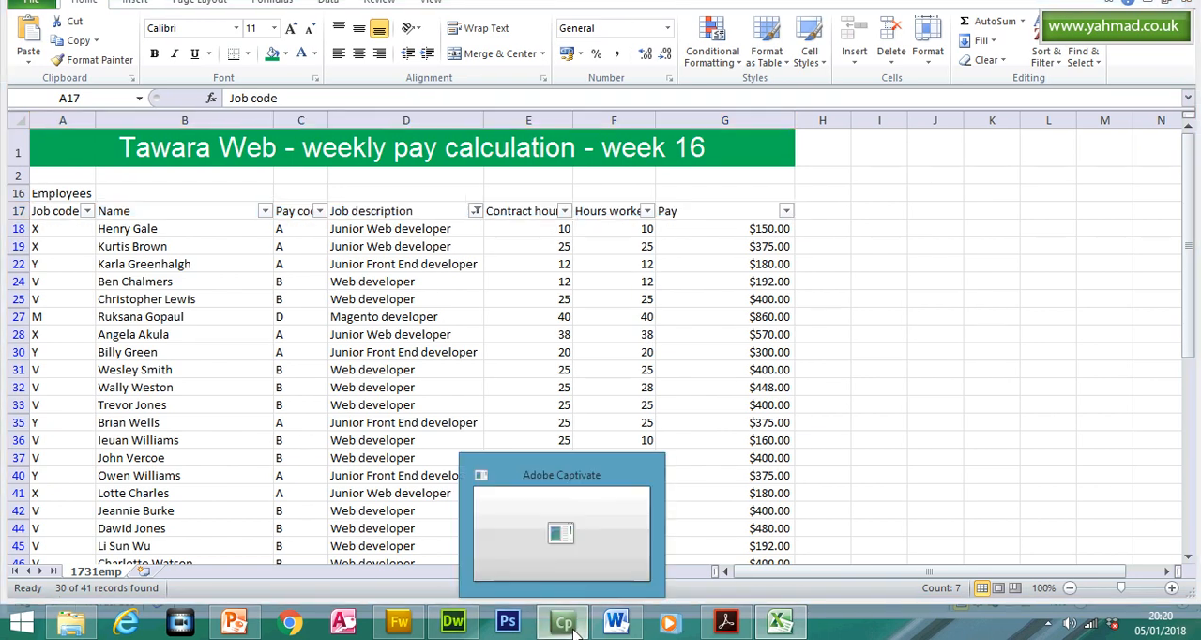
pyautogui.click(726, 623)
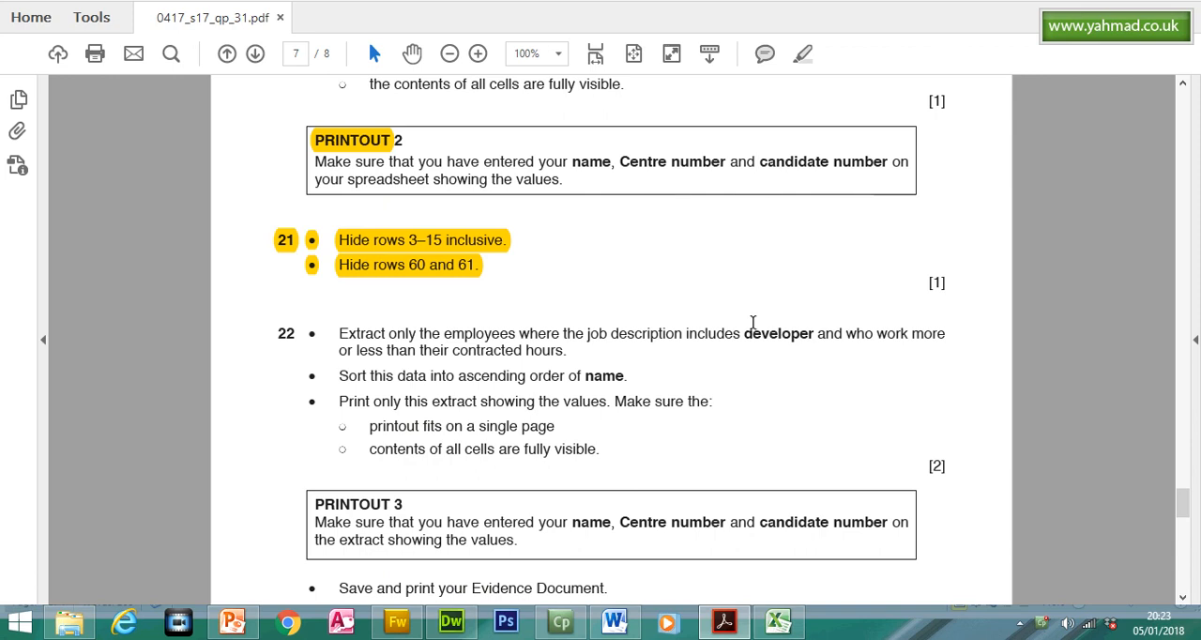
pyautogui.click(777, 621)
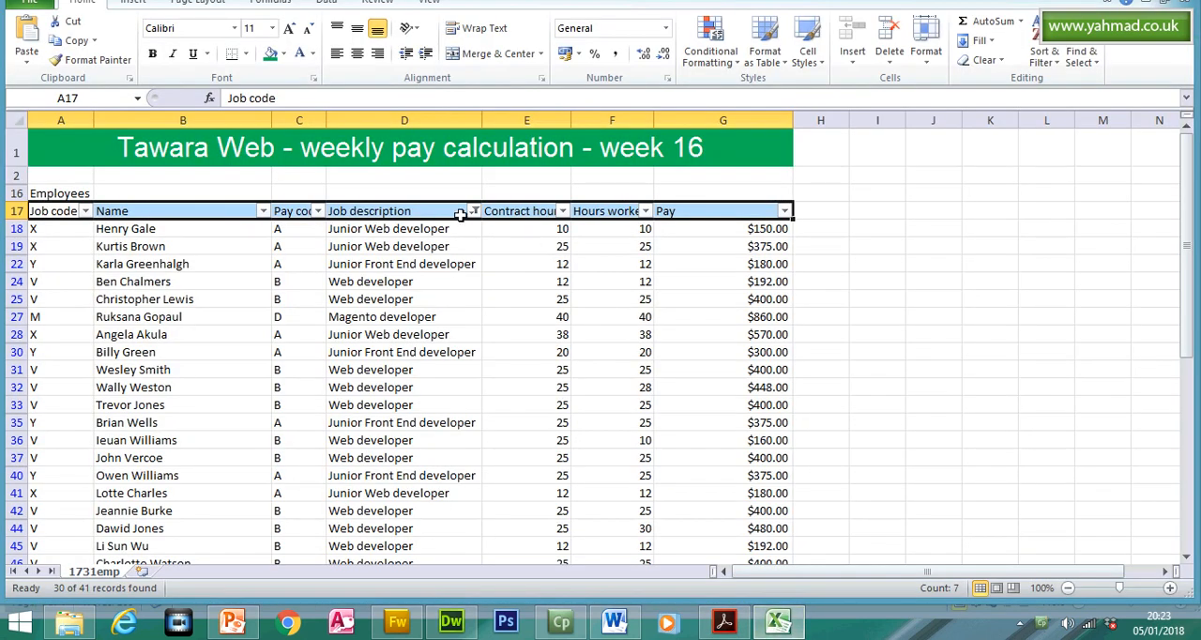
# - Clear the filter from the Job description column and turn off filtering for the headings in row 17
pyautogui.click(475, 249)
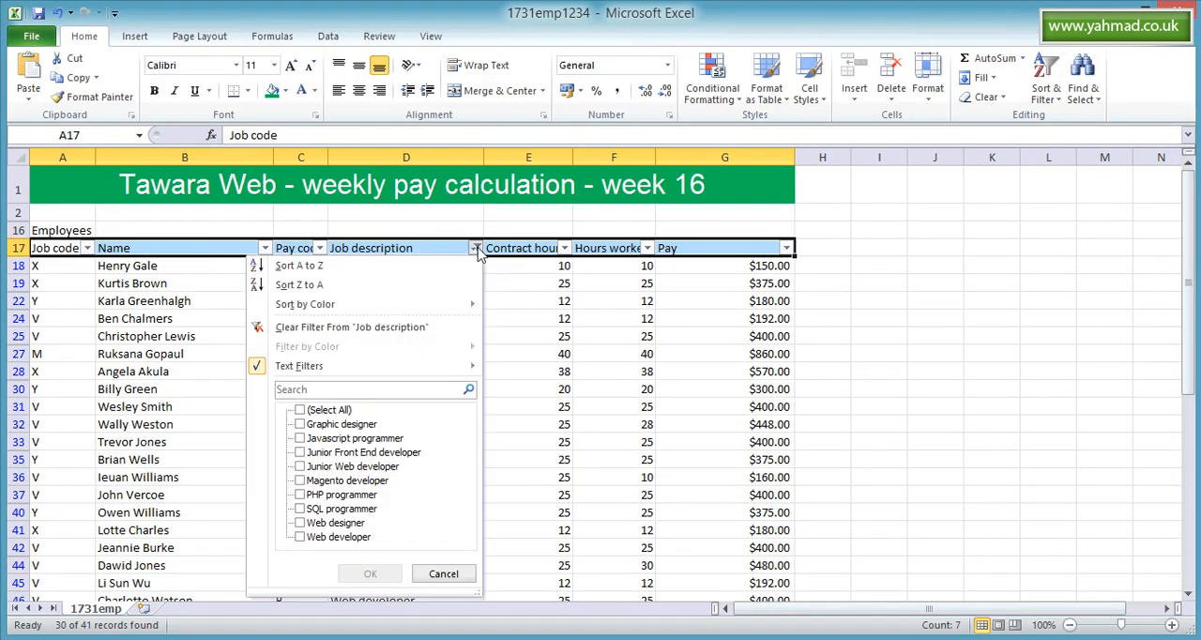
pyautogui.click(436, 328)
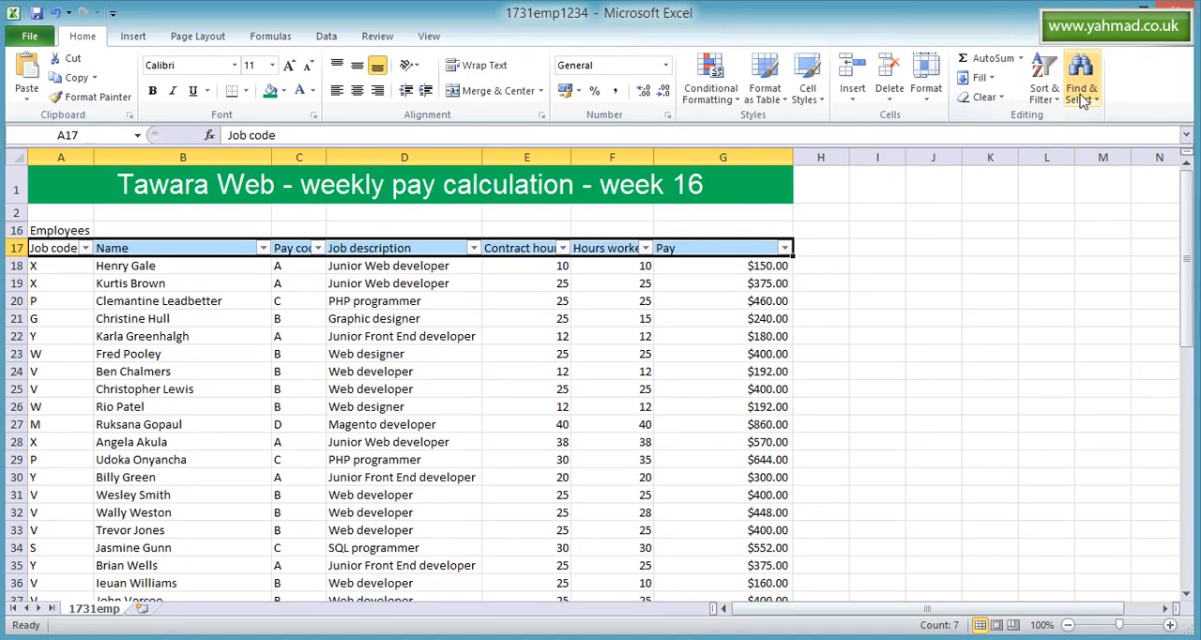
pyautogui.click(1045, 94)
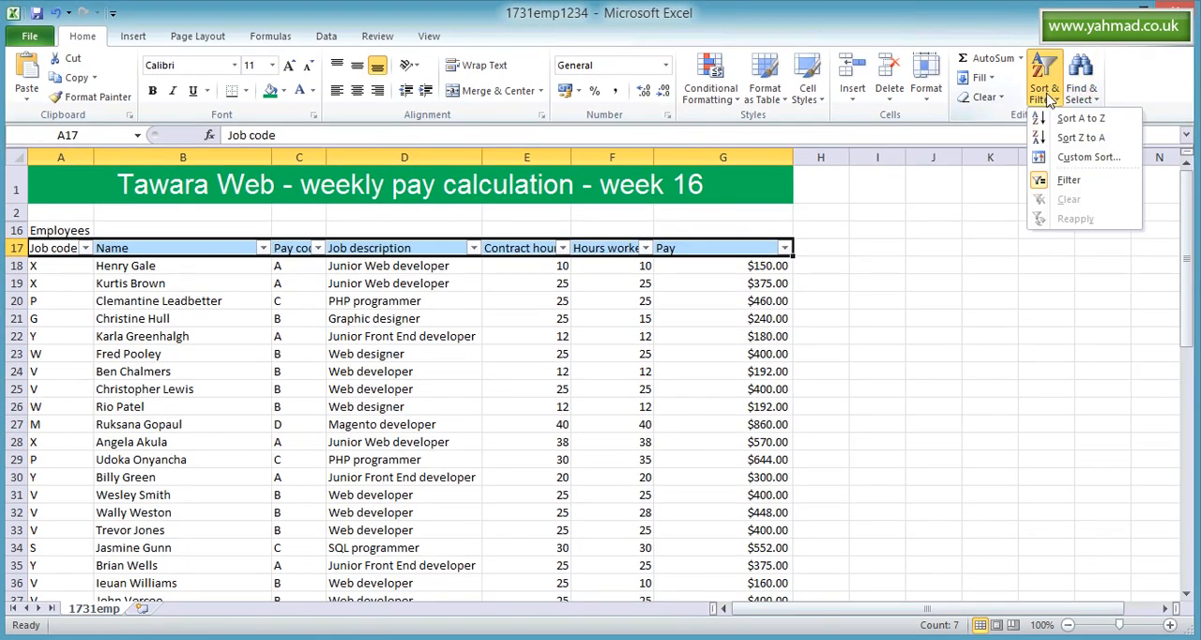
pyautogui.click(1077, 185)
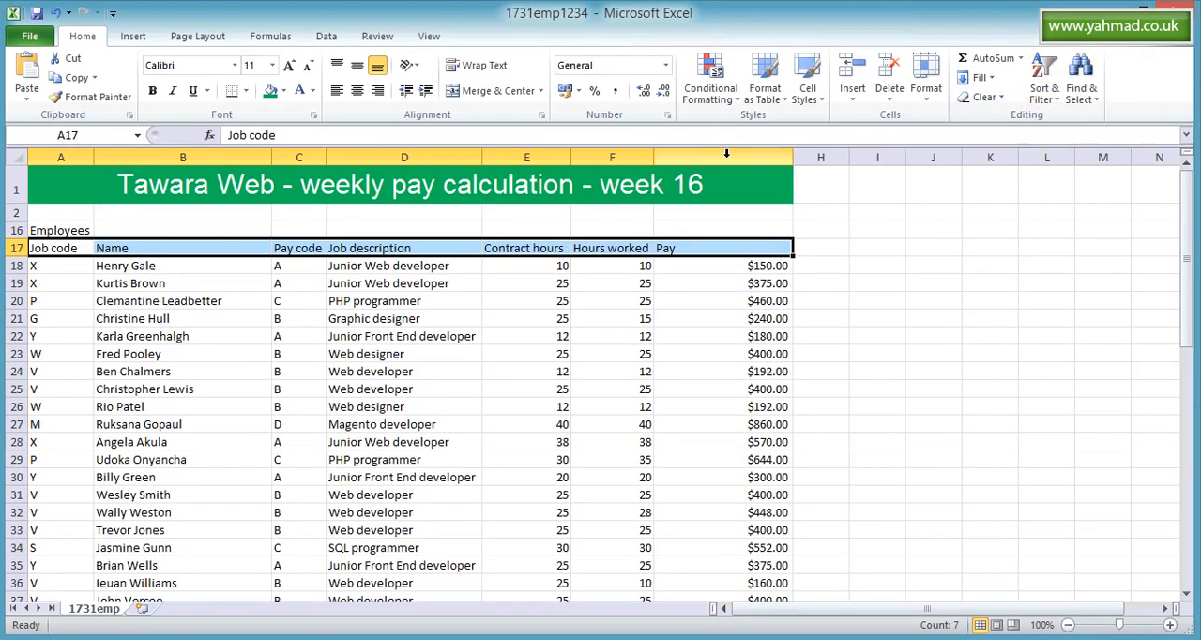
# - Insert a new column before the Pay column and enter the heading "Same" in G17
pyautogui.click(692, 156)
pyautogui.rightClick(687, 158)
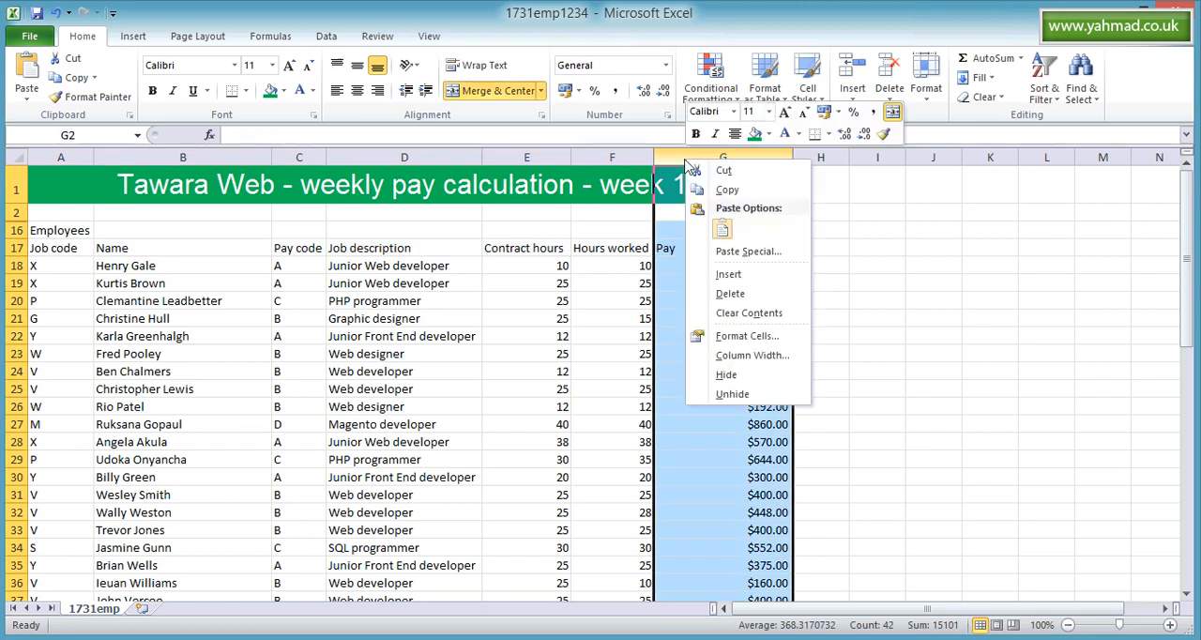
pyautogui.click(726, 277)
pyautogui.click(698, 250)
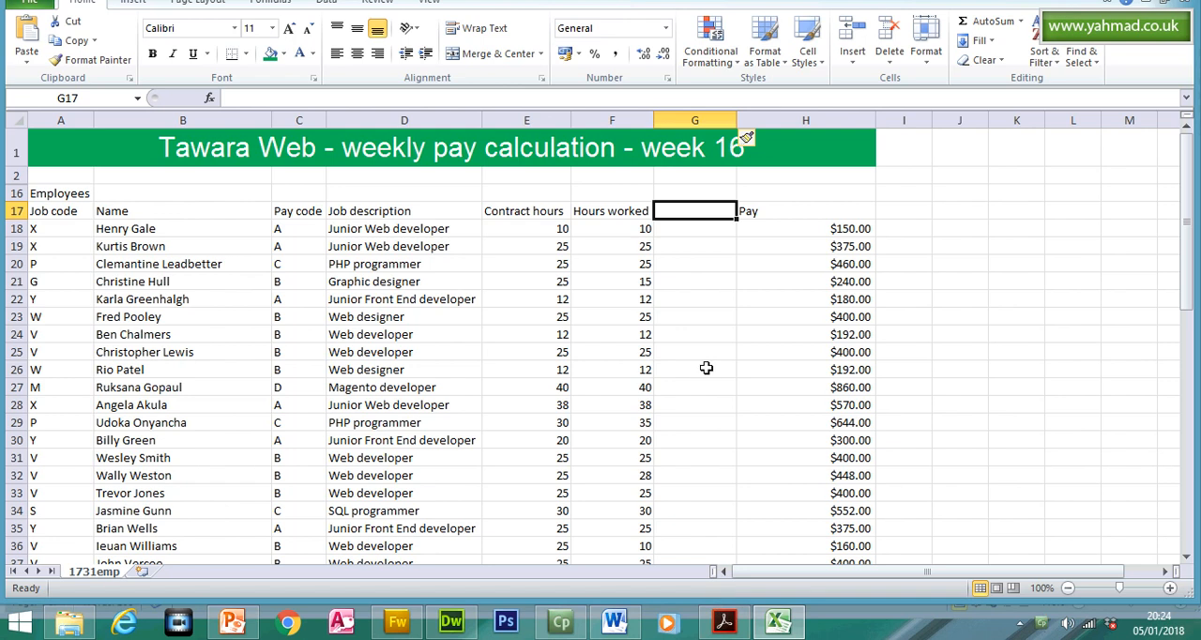
pyautogui.write('Same')
pyautogui.click(708, 247)
pyautogui.click(699, 229)
# - Reread question 22's contracted-hours condition in Acrobat Reader and compare it with the Contract hours and Hours worked cells in row 18 in Excel
pyautogui.click(723, 621)
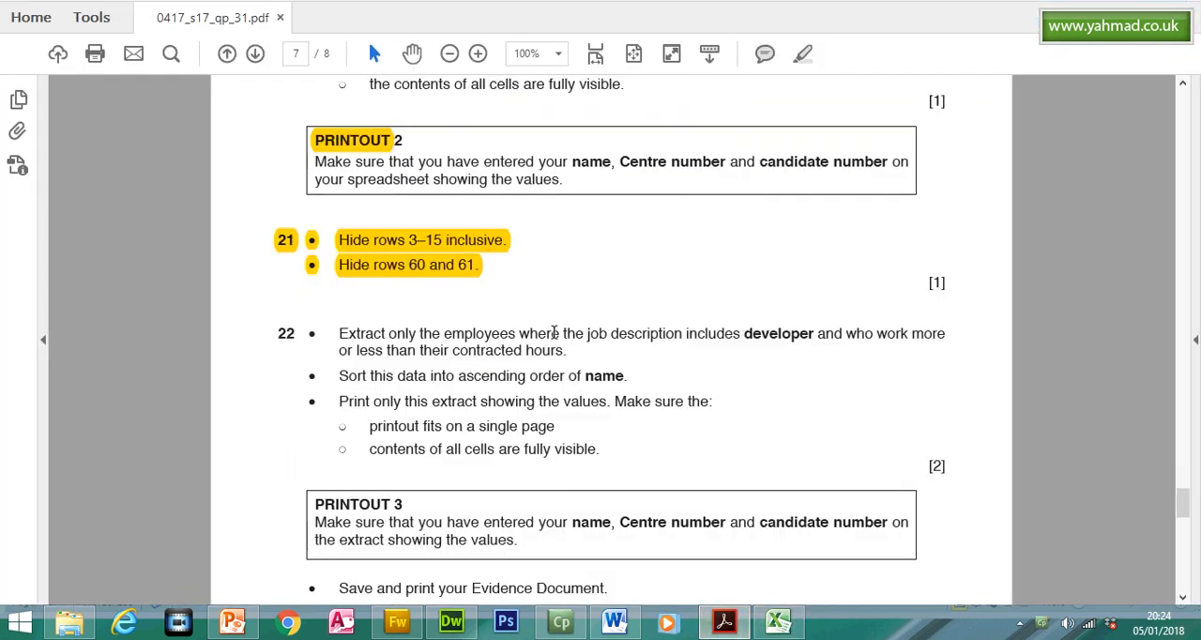
pyautogui.click(590, 337)
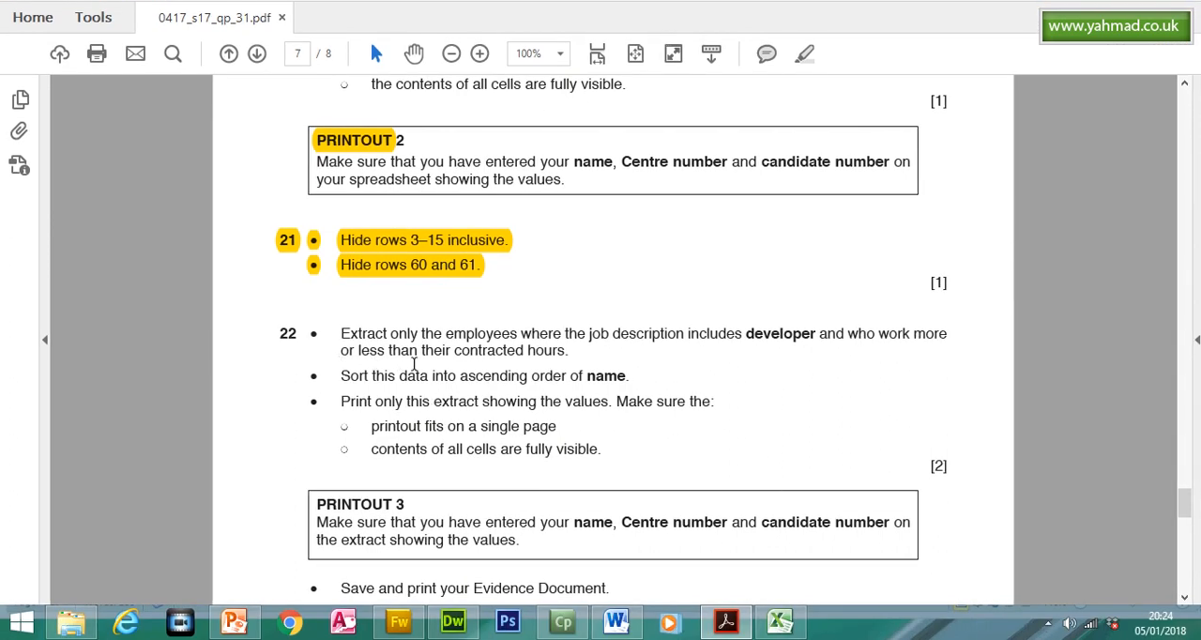
pyautogui.click(780, 621)
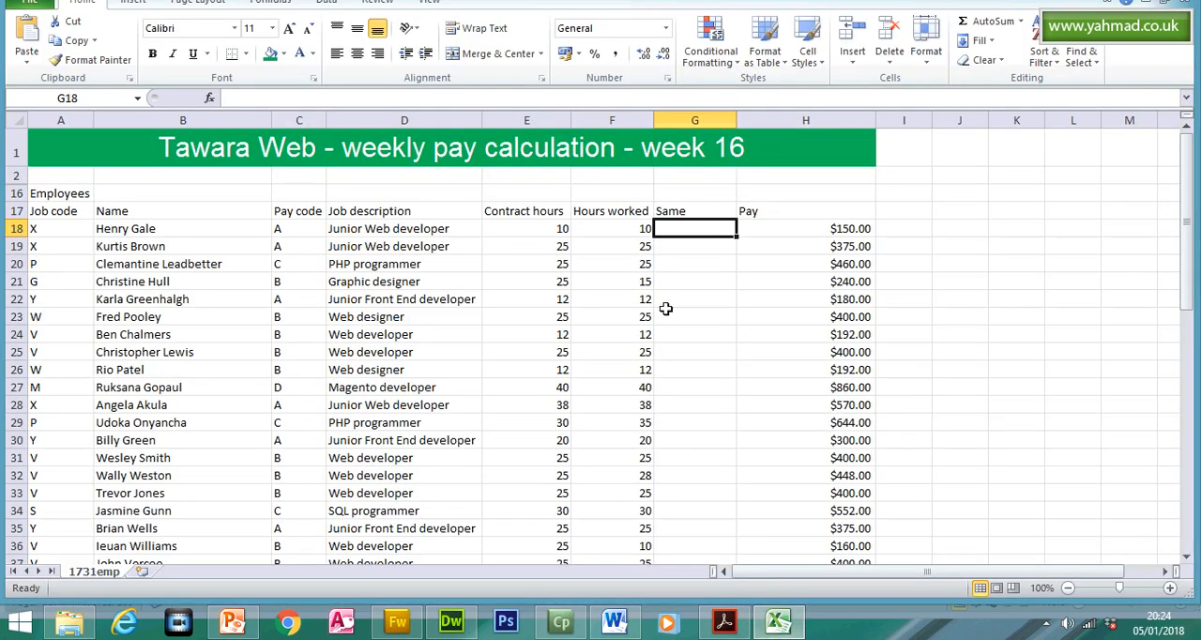
pyautogui.moveTo(557, 229); pyautogui.dragTo(599, 234)
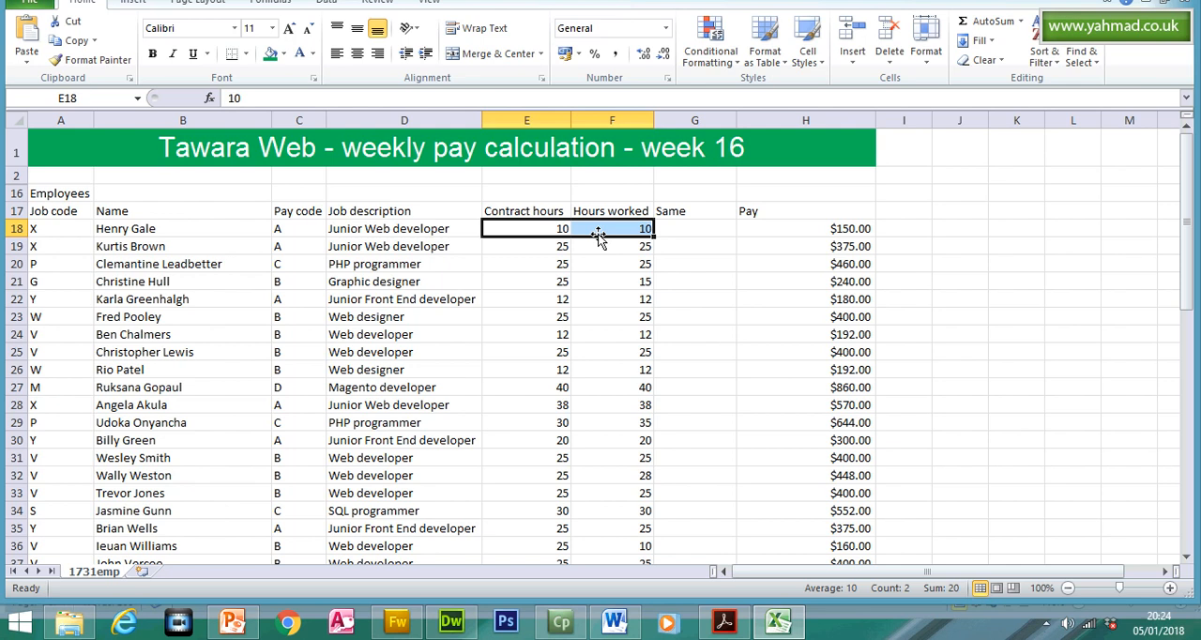
pyautogui.click(629, 231)
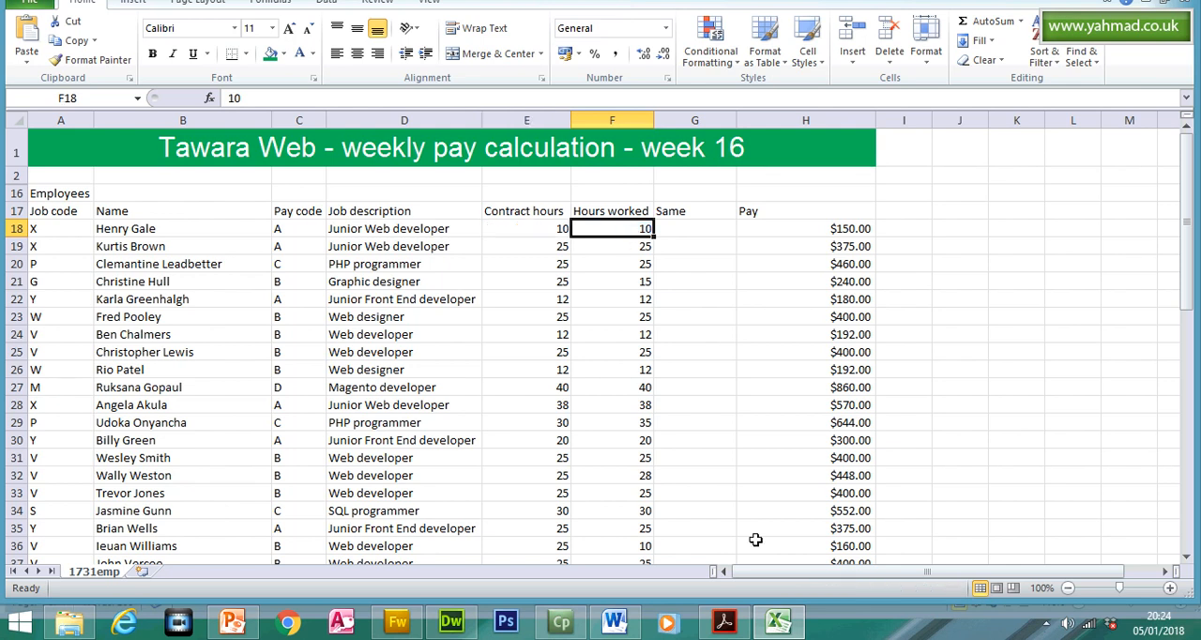
pyautogui.click(741, 633)
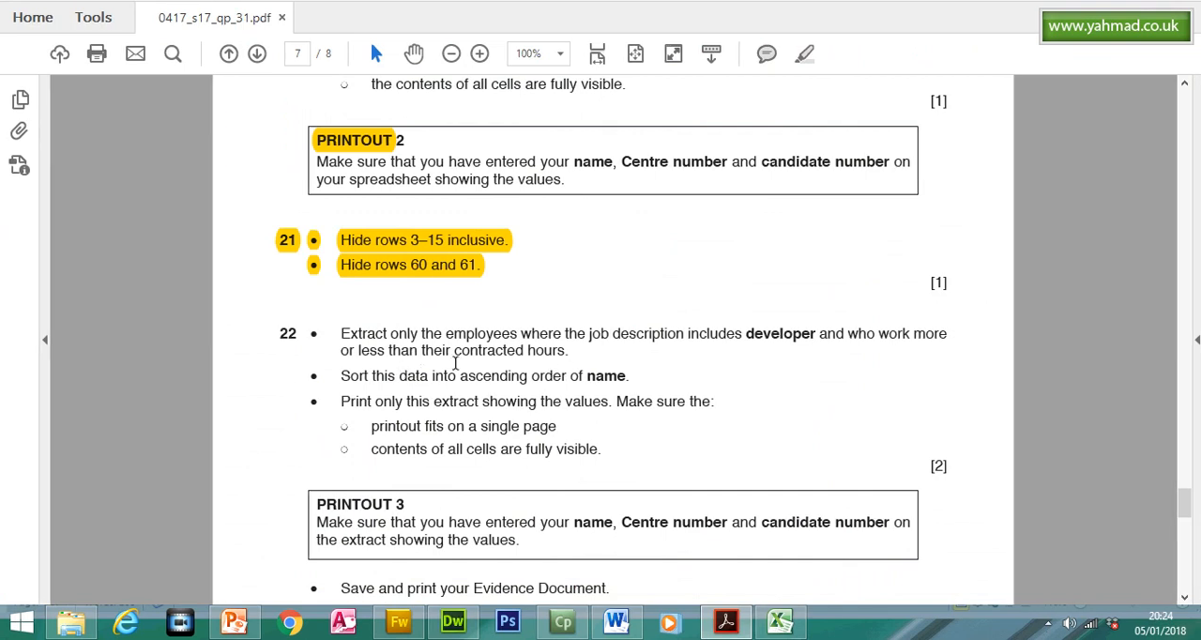
pyautogui.hotkey('alt', 'Tab')
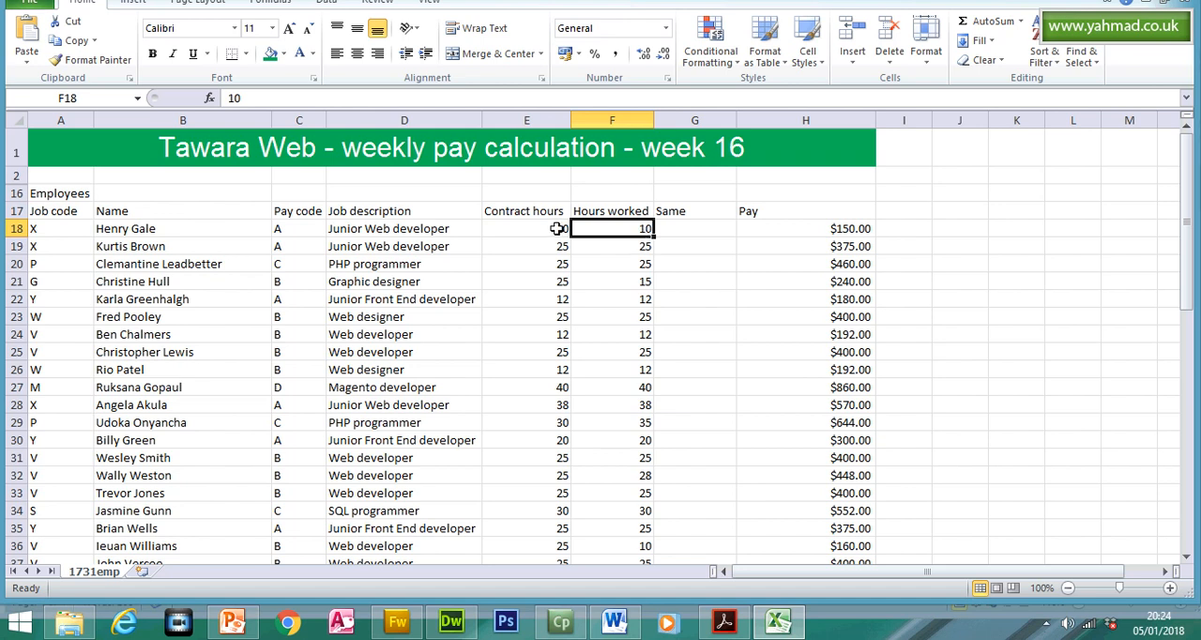
# - Enter the formula =IF(E18=F18,"Yes","no") in G18 to compare contract hours with hours worked, and select that cell
pyautogui.doubleClick(683, 230)
pyautogui.write('=')
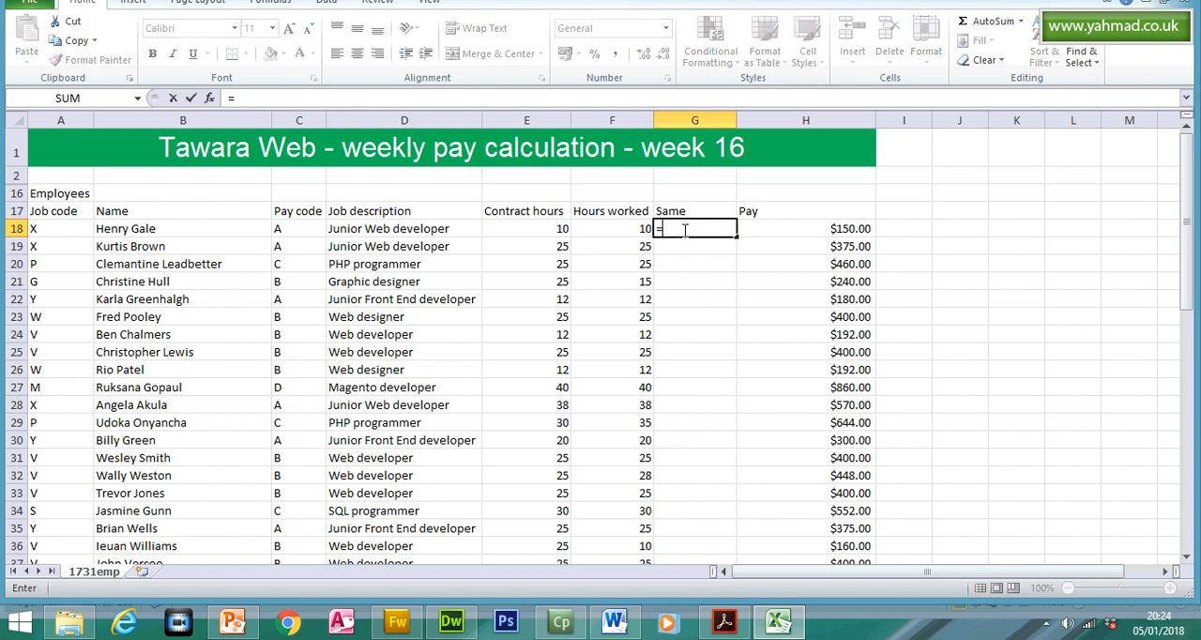
pyautogui.write('if')
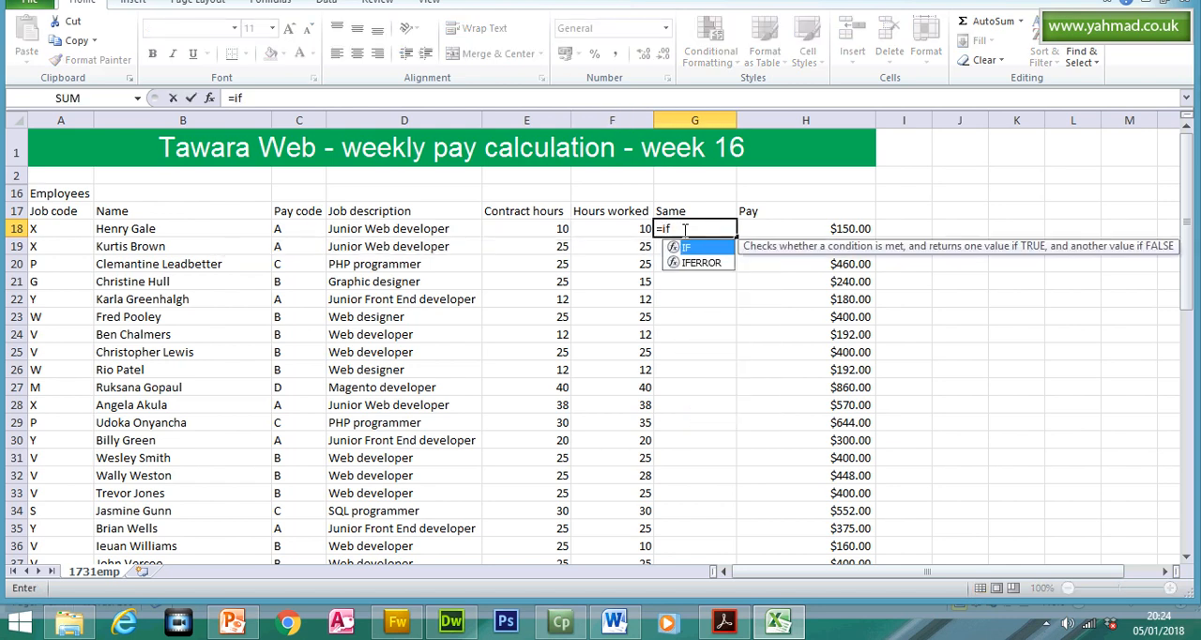
pyautogui.doubleClick(686, 248)
pyautogui.click(548, 229)
pyautogui.write('=IF(E18=')
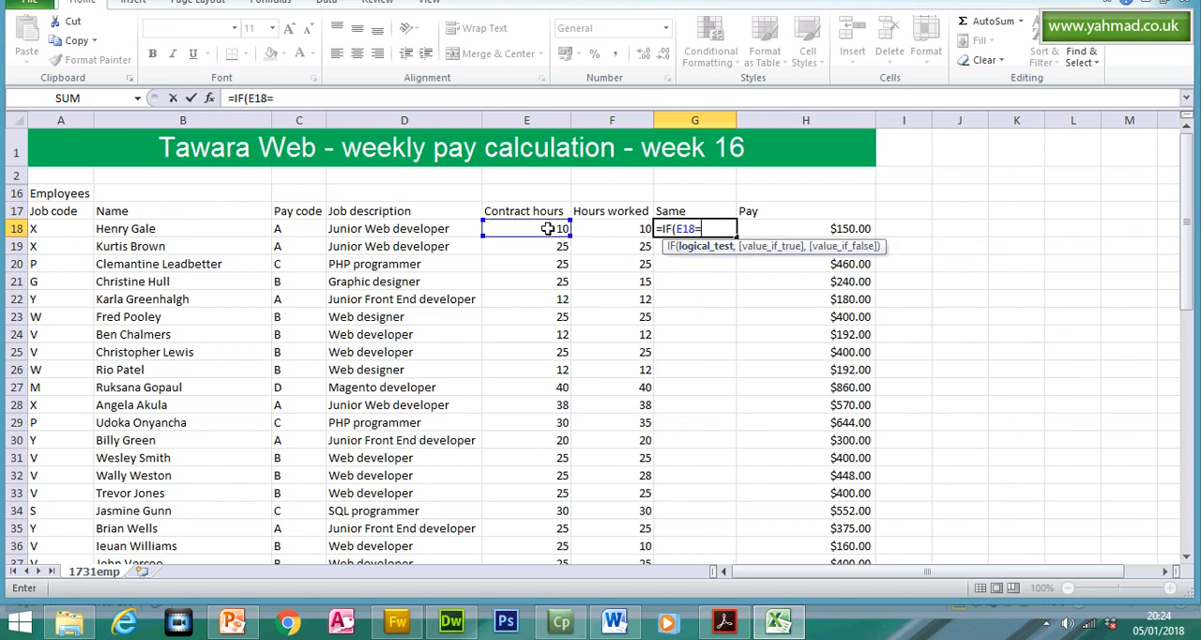
pyautogui.click(602, 232)
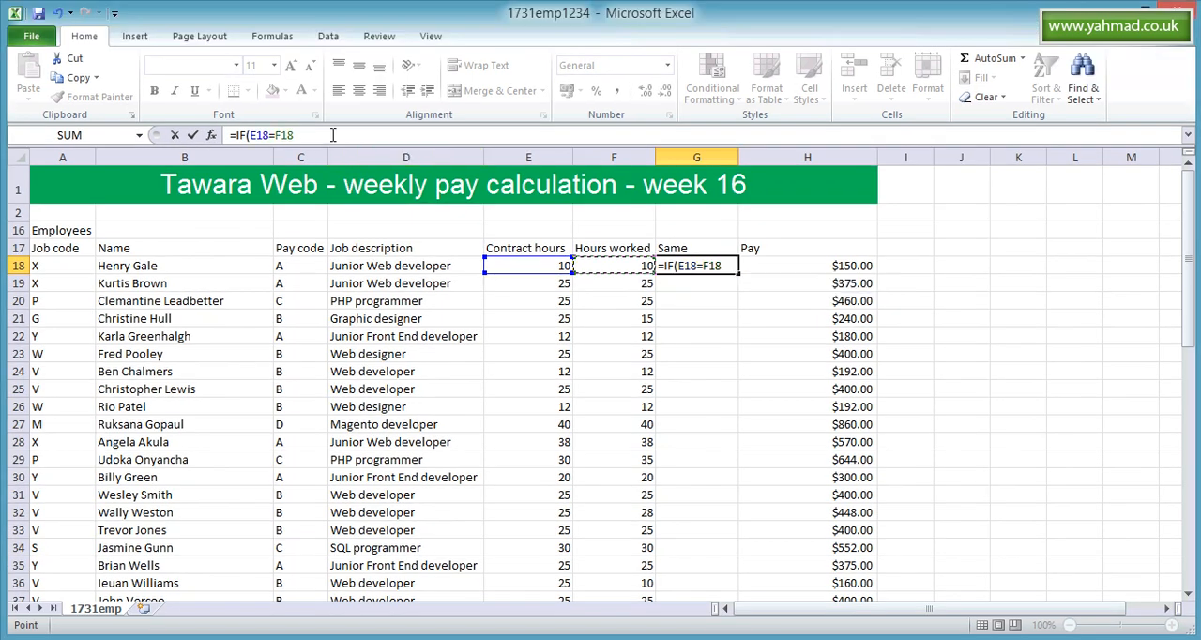
pyautogui.click(299, 97)
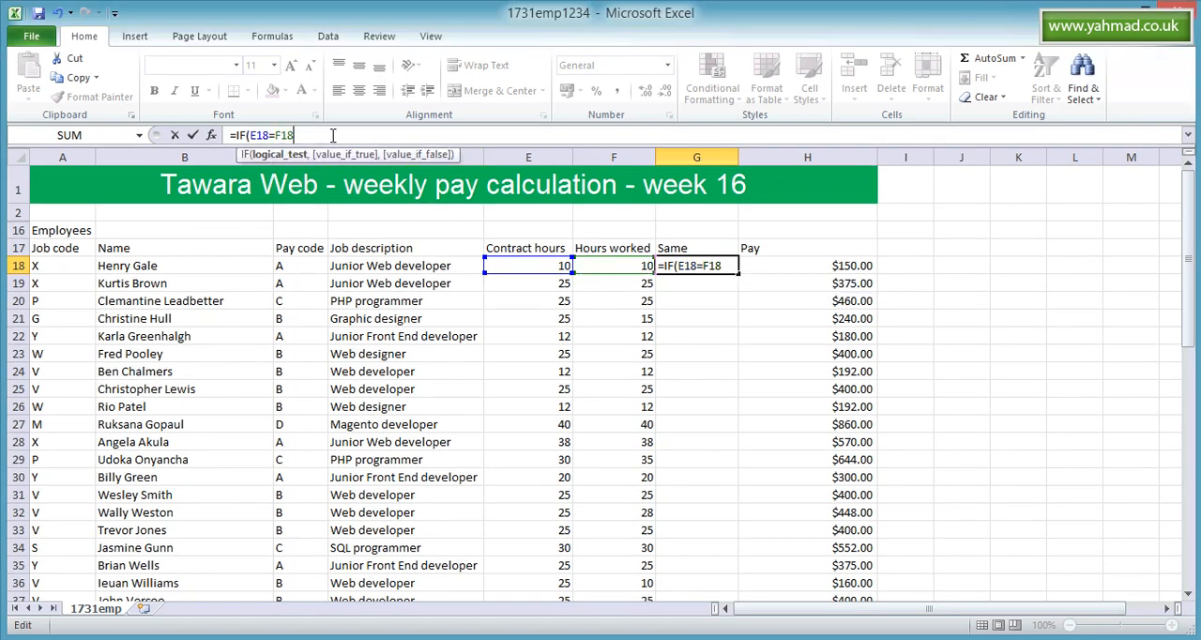
pyautogui.write(',')
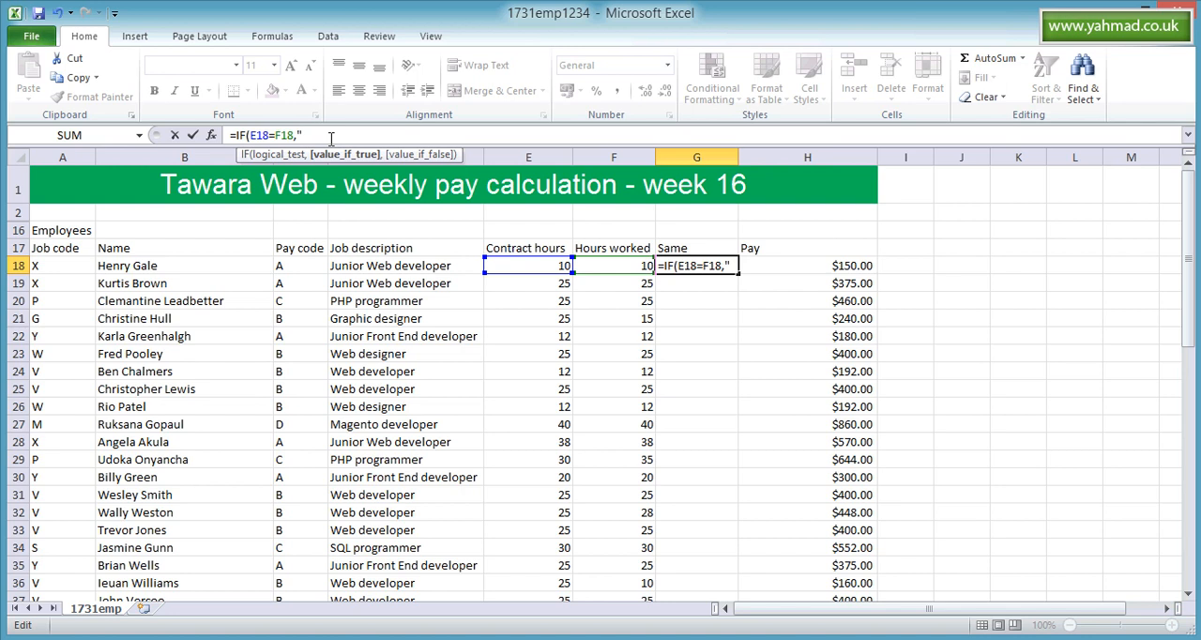
pyautogui.write('"Yes","no"')
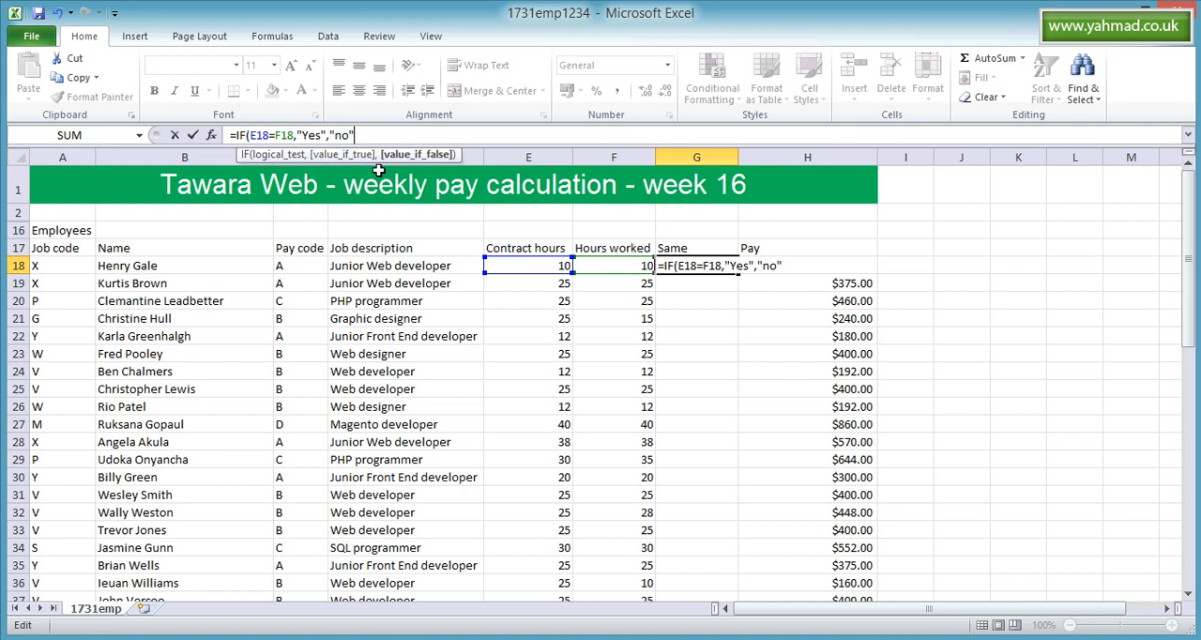
pyautogui.press('Return')
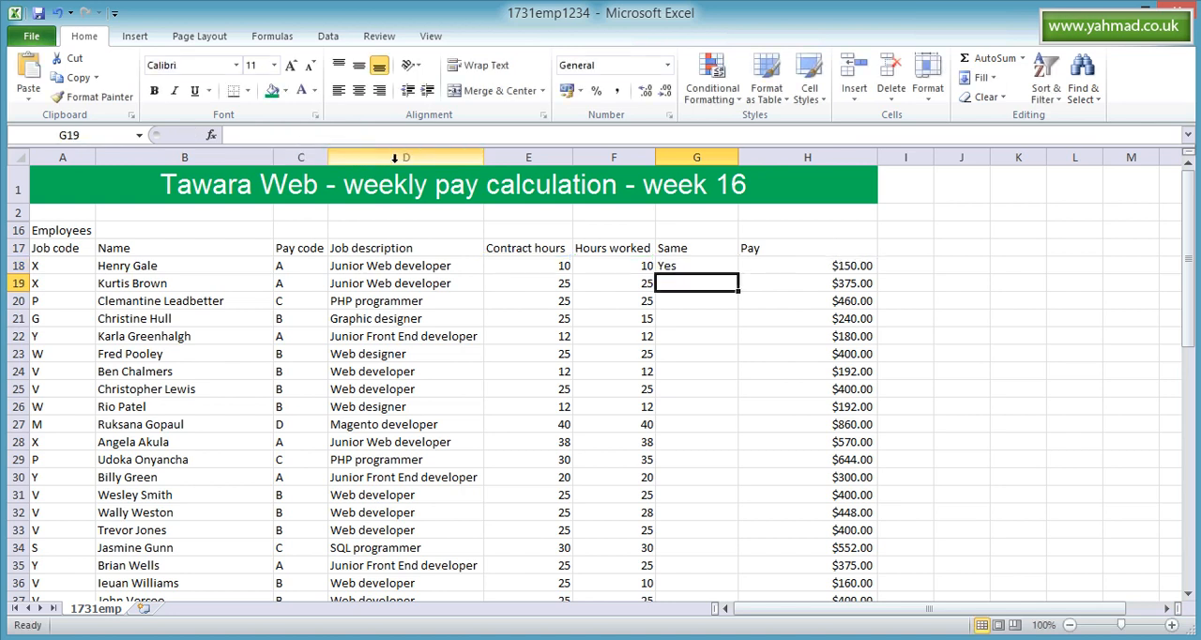
pyautogui.click(685, 266)
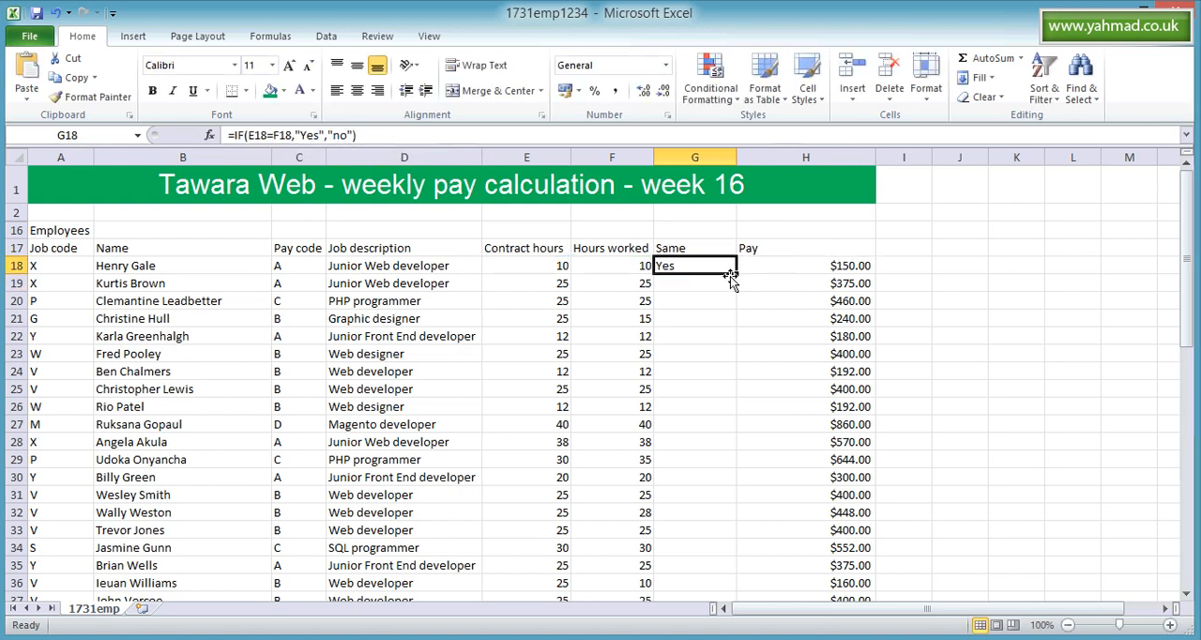
# - Copy the G18 formula down to G58 and check the results against the contract and worked hours in rows 21 and 29
pyautogui.moveTo(738, 274); pyautogui.dragTo(719, 528)
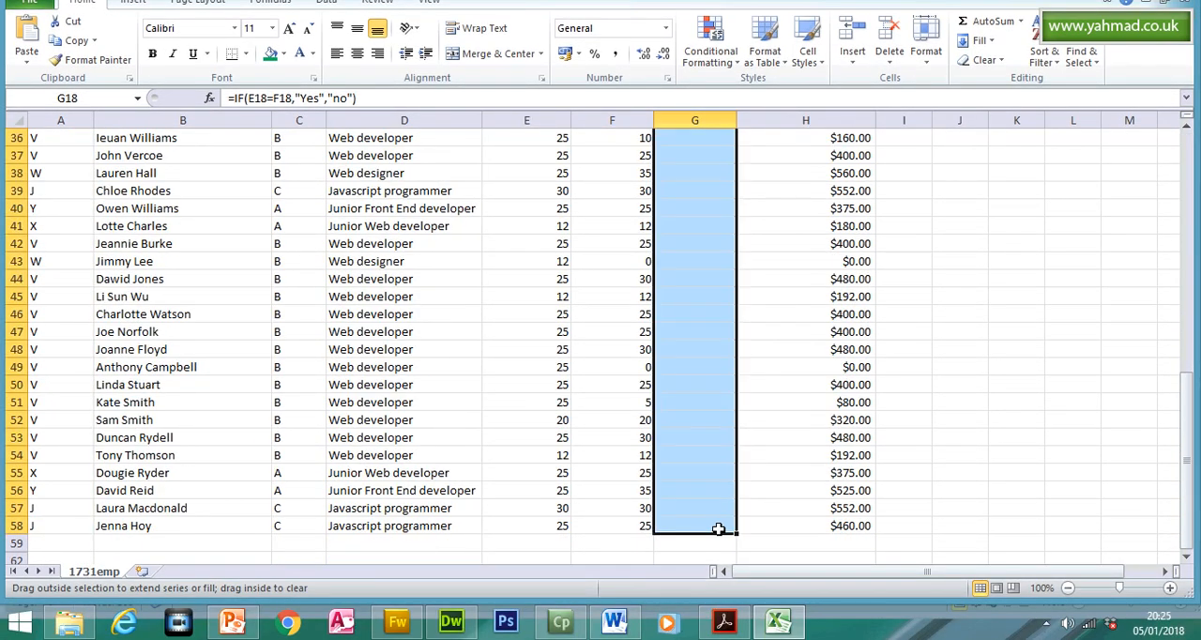
pyautogui.moveTo(1187, 410); pyautogui.dragTo(1186, 270)
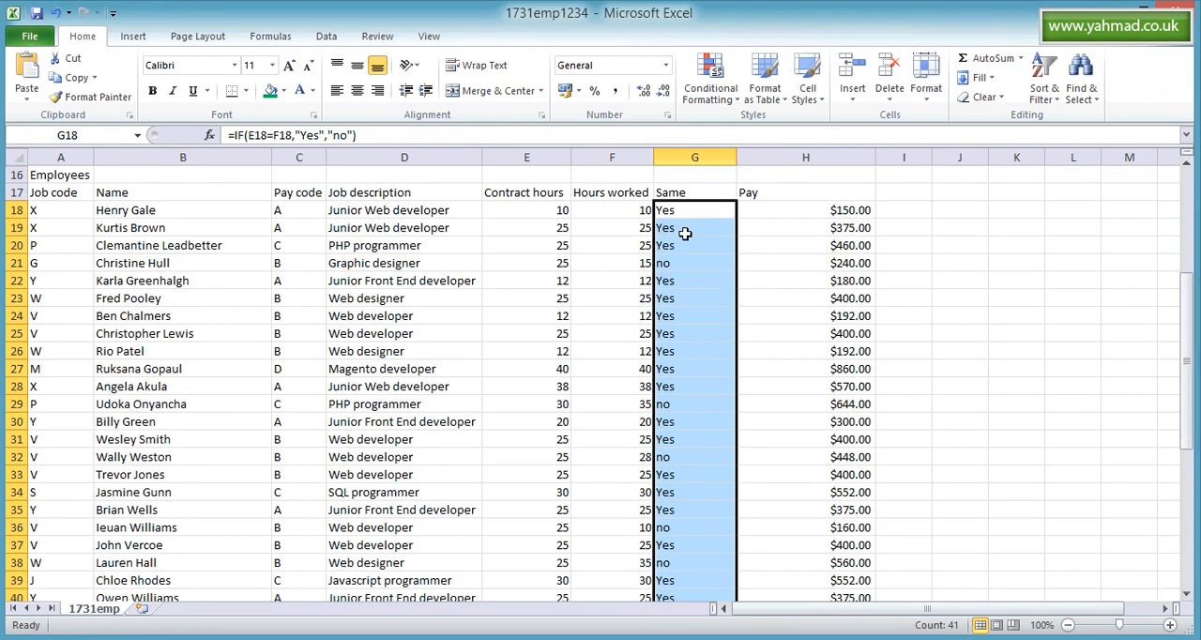
pyautogui.moveTo(679, 212); pyautogui.dragTo(684, 241)
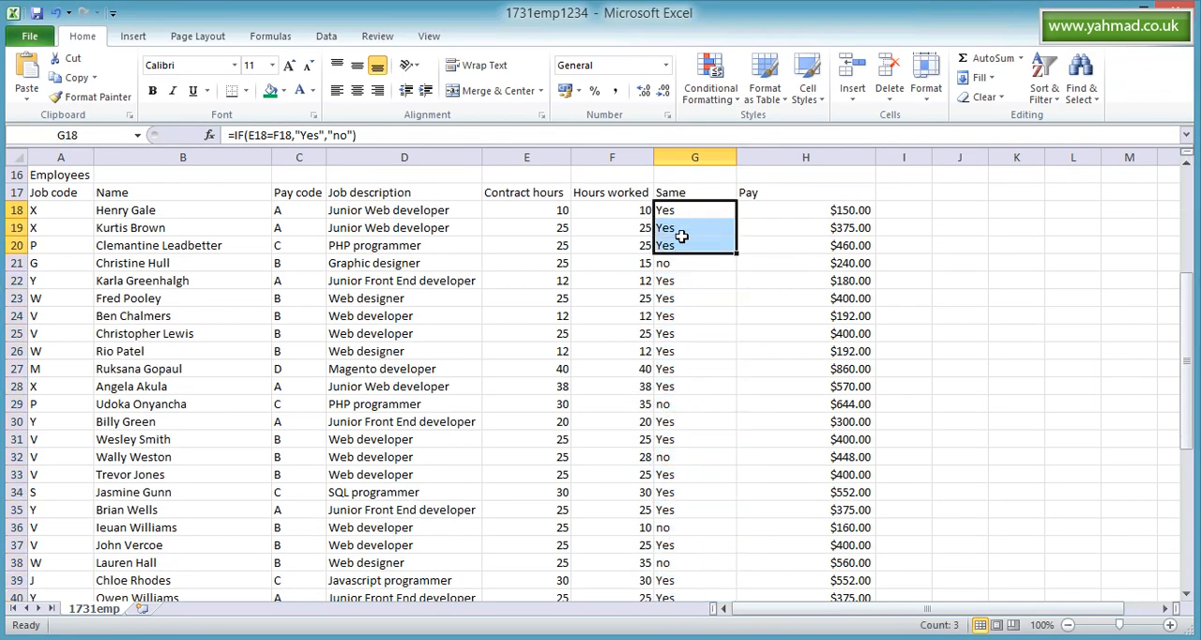
pyautogui.click(678, 262)
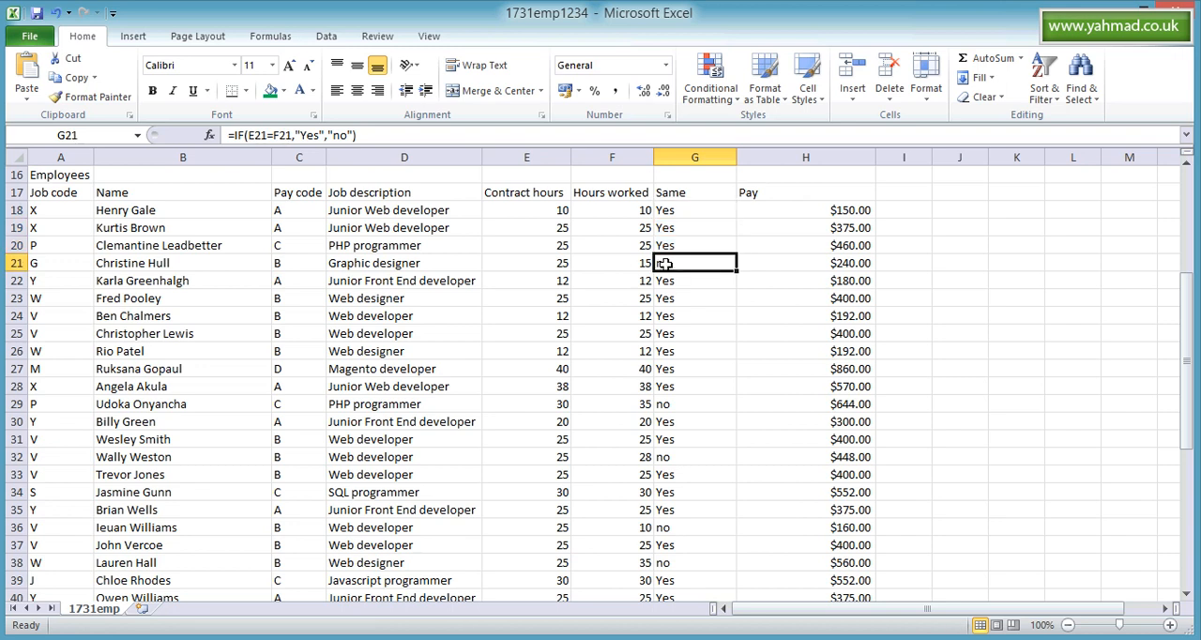
pyautogui.click(639, 263)
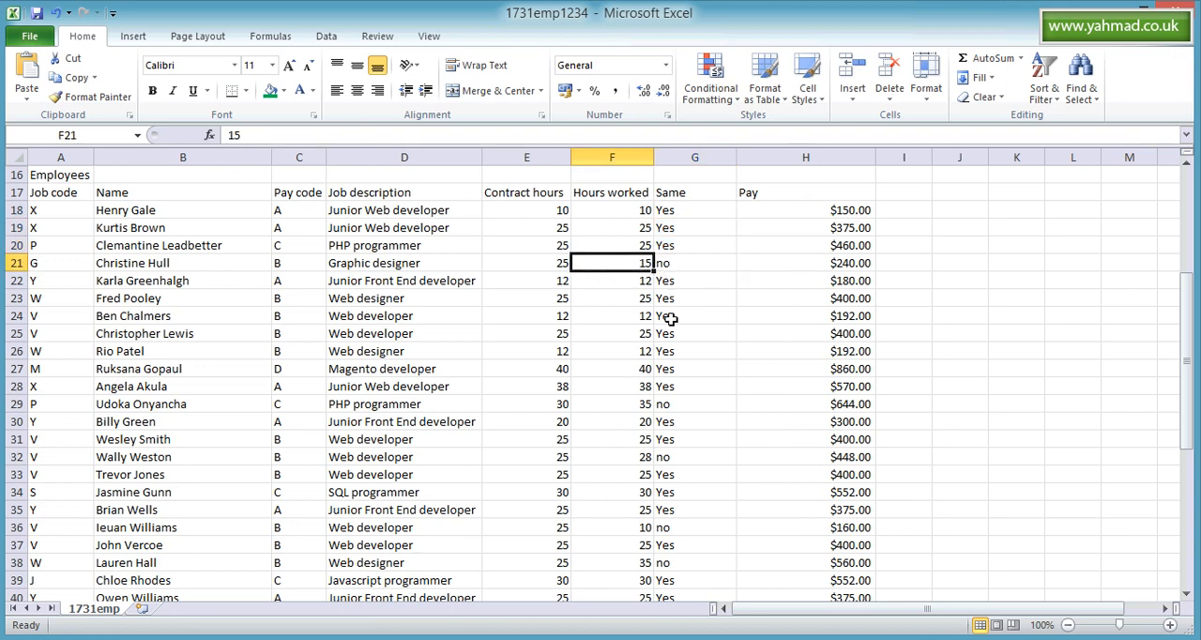
pyautogui.click(633, 404)
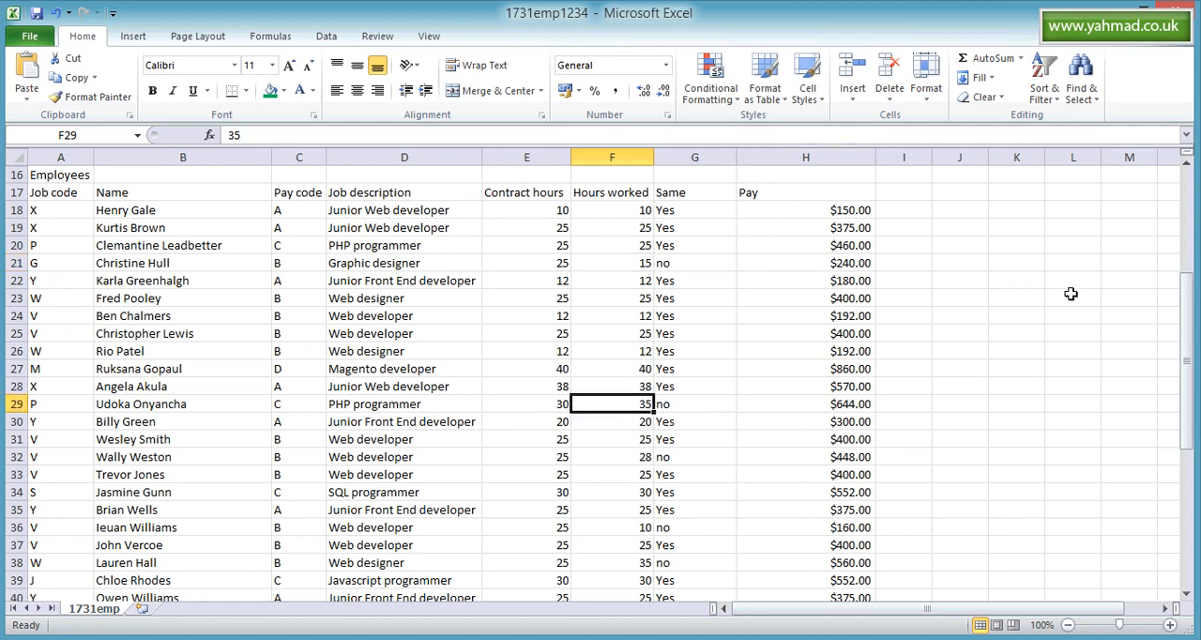
# - Turn on filtering for the headings in A17:H17, from Job code to Pay
pyautogui.moveTo(1190, 296); pyautogui.dragTo(1190, 187)
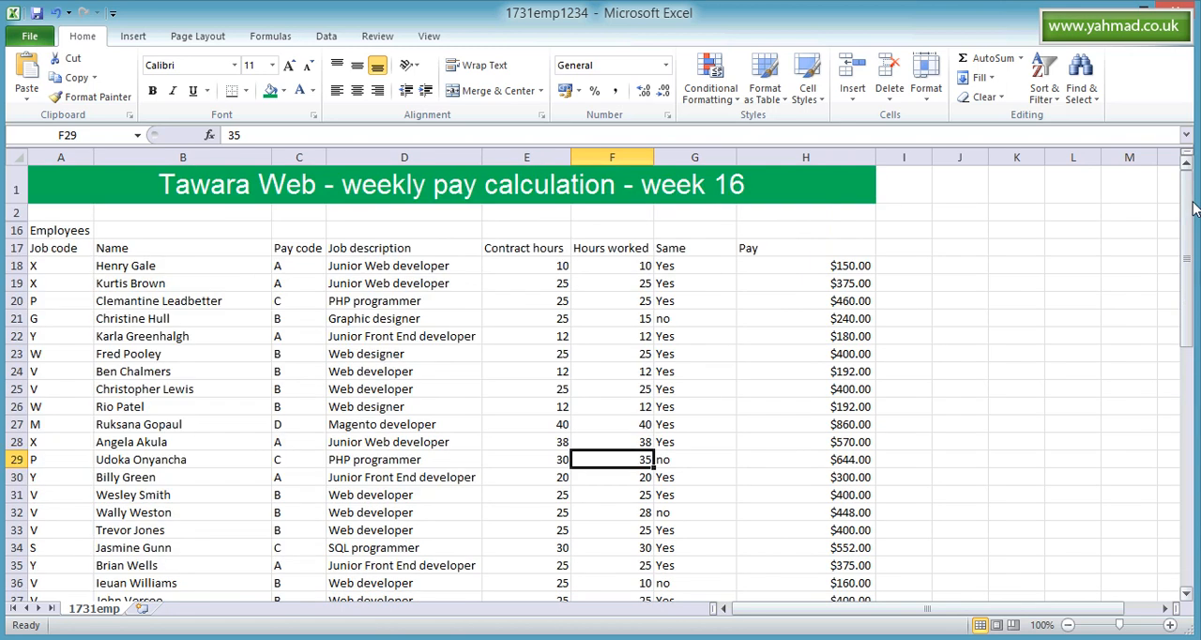
pyautogui.click(831, 247)
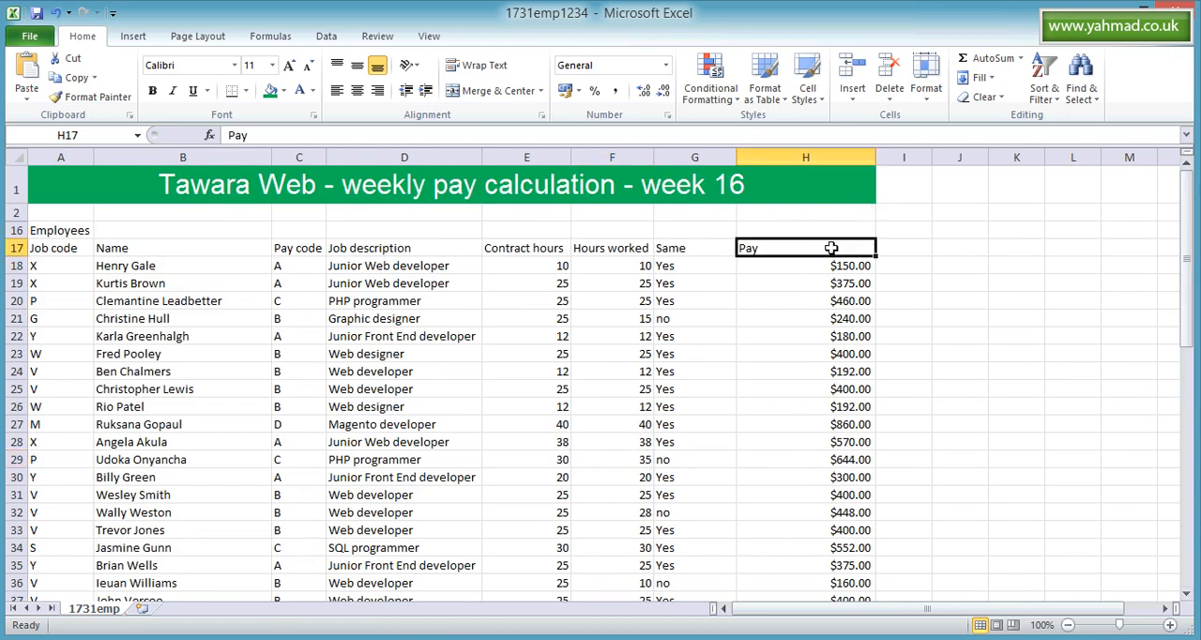
pyautogui.moveTo(831, 248); pyautogui.dragTo(60, 247)
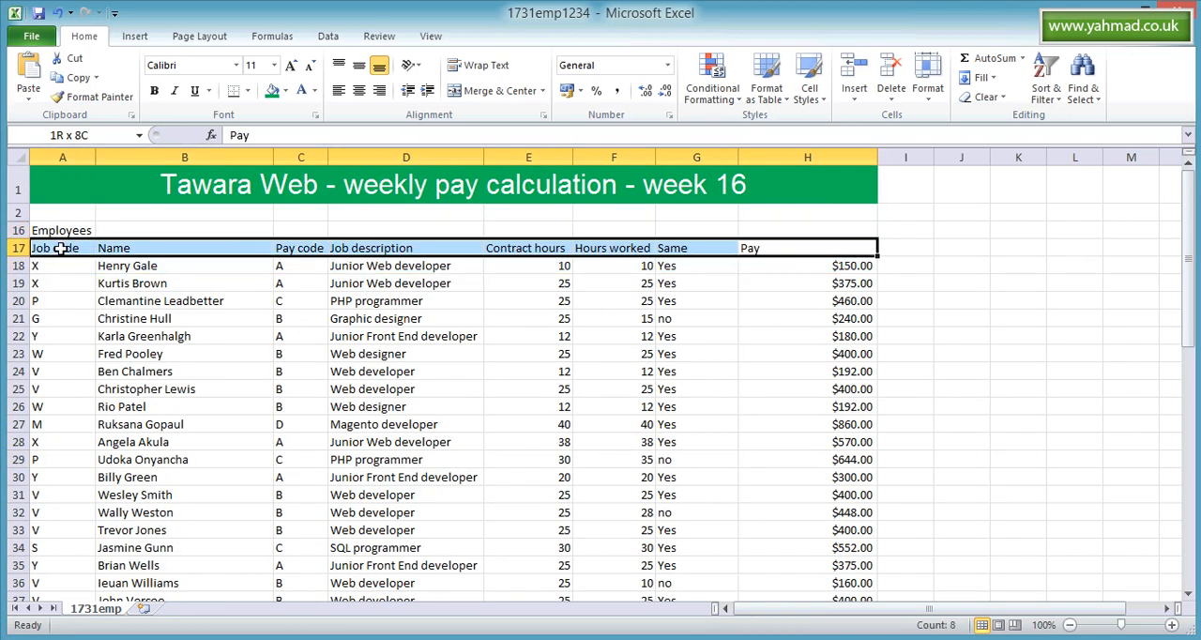
pyautogui.click(1044, 77)
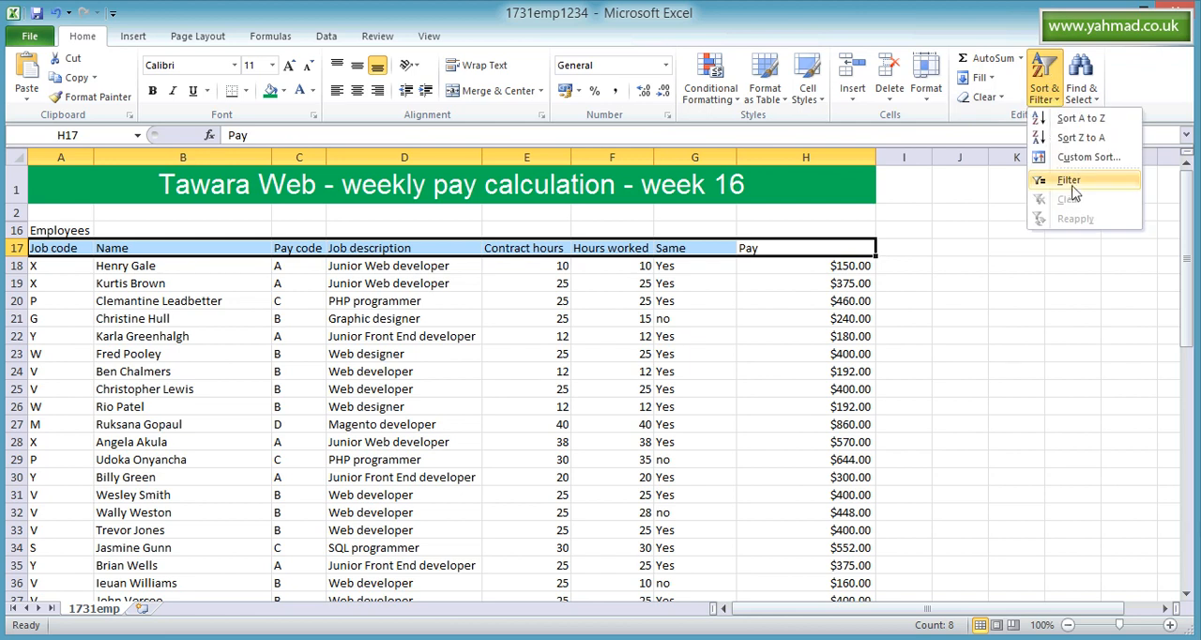
pyautogui.click(1070, 181)
# - Filter the Job description column to show only rows containing "developer"
pyautogui.click(475, 248)
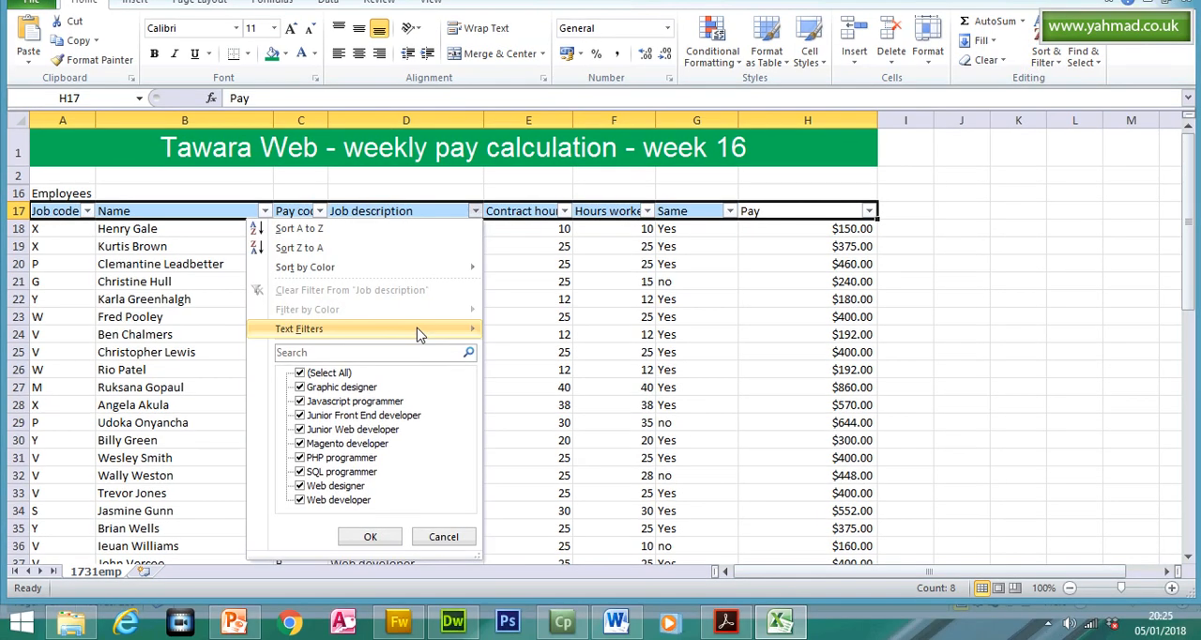
pyautogui.moveTo(445, 347)
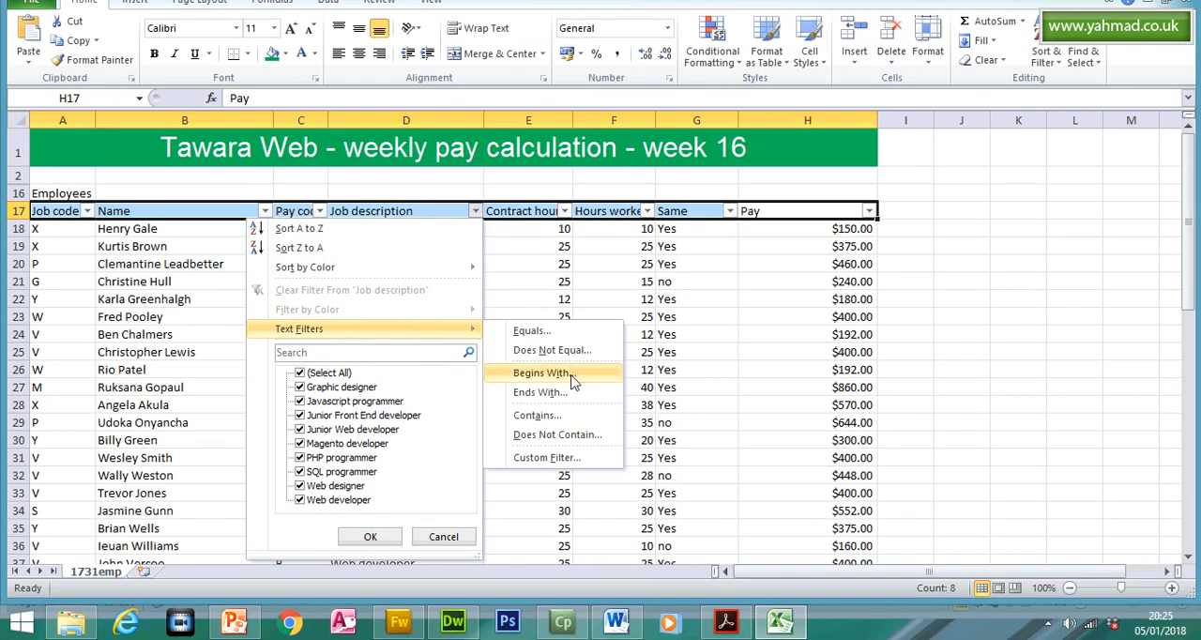
pyautogui.click(568, 418)
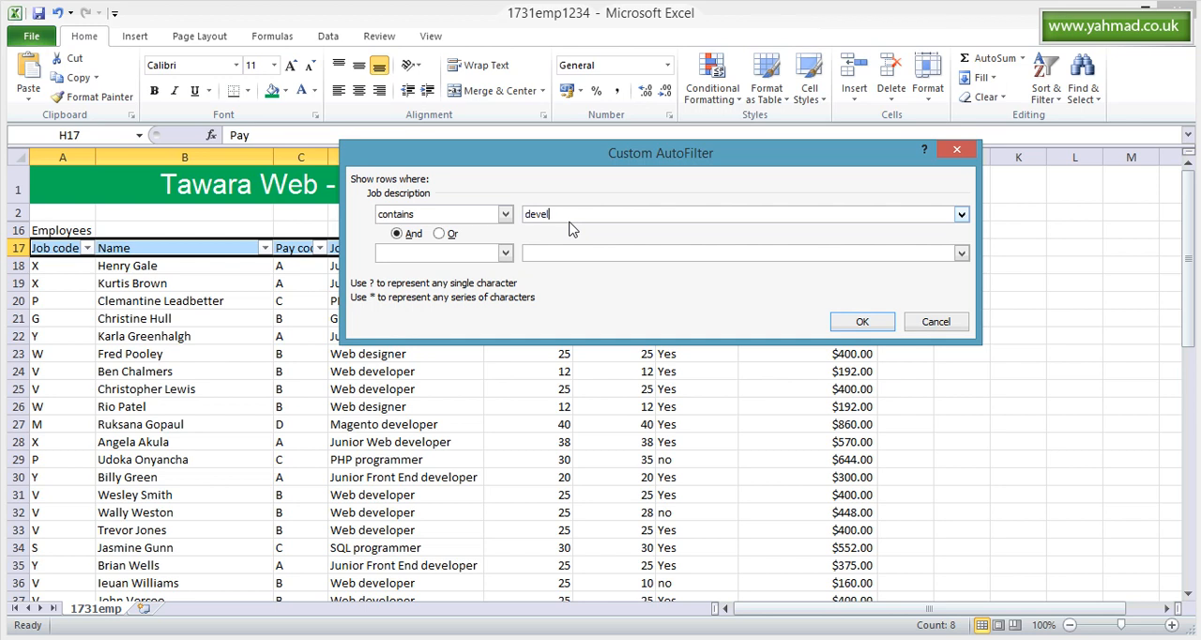
pyautogui.click(862, 321)
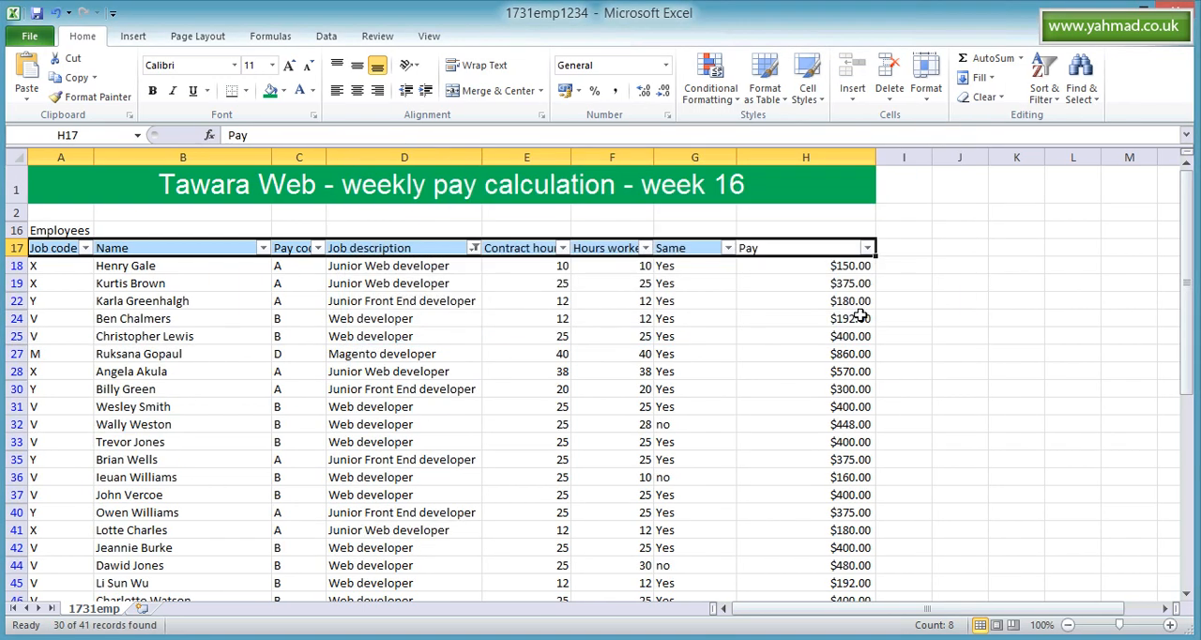
# - Filter the Same column to show only the "no" rows
pyautogui.click(728, 247)
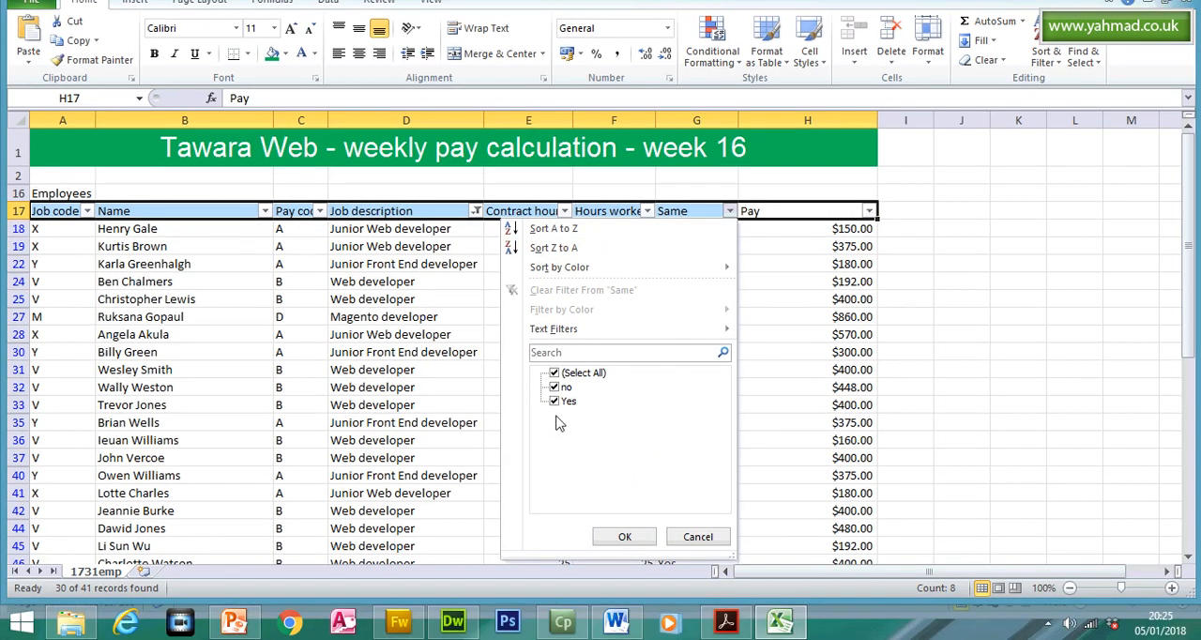
pyautogui.click(554, 438)
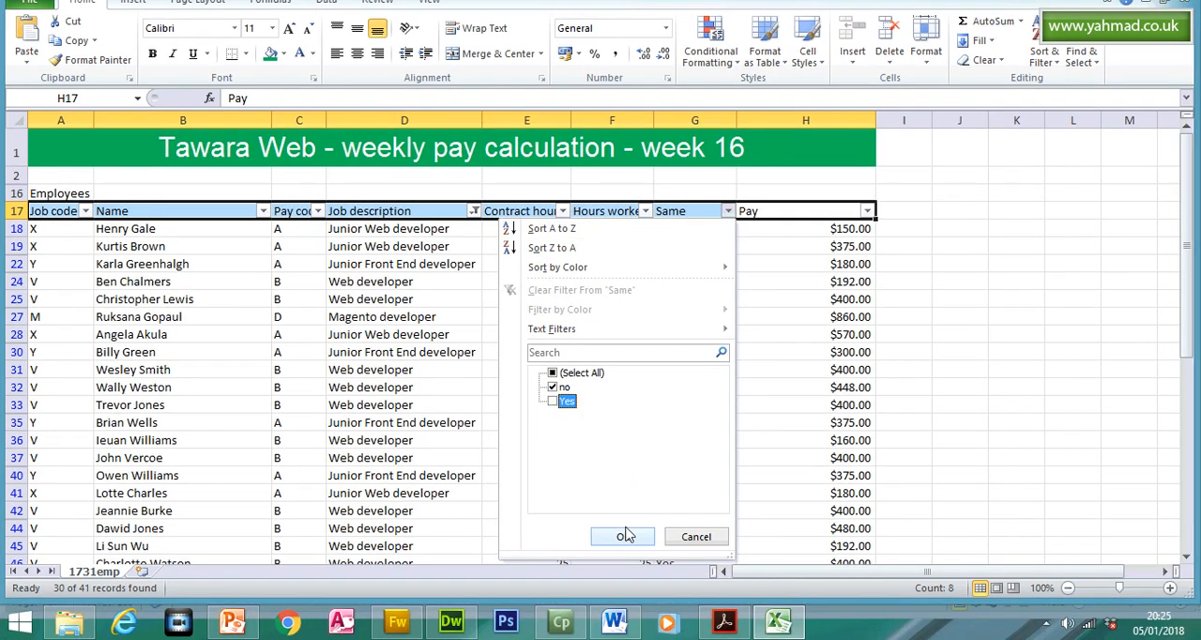
pyautogui.click(623, 536)
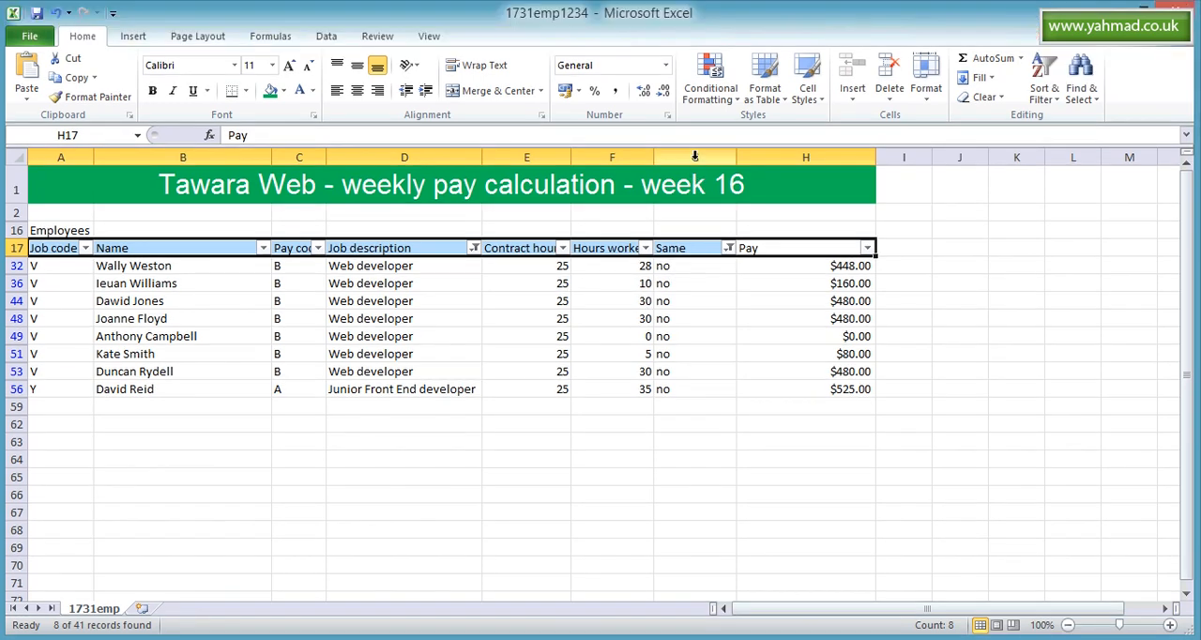
# - Hide column G, which holds the Same comparison, and deselect it
pyautogui.click(694, 157)
pyautogui.rightClick(695, 157)
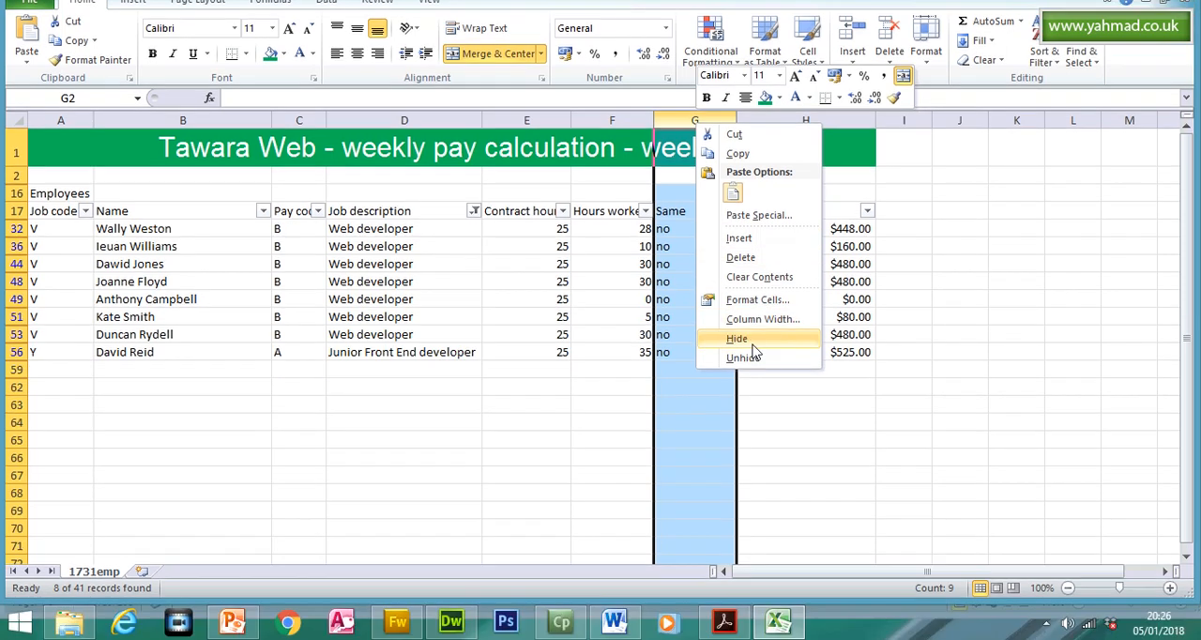
pyautogui.click(751, 379)
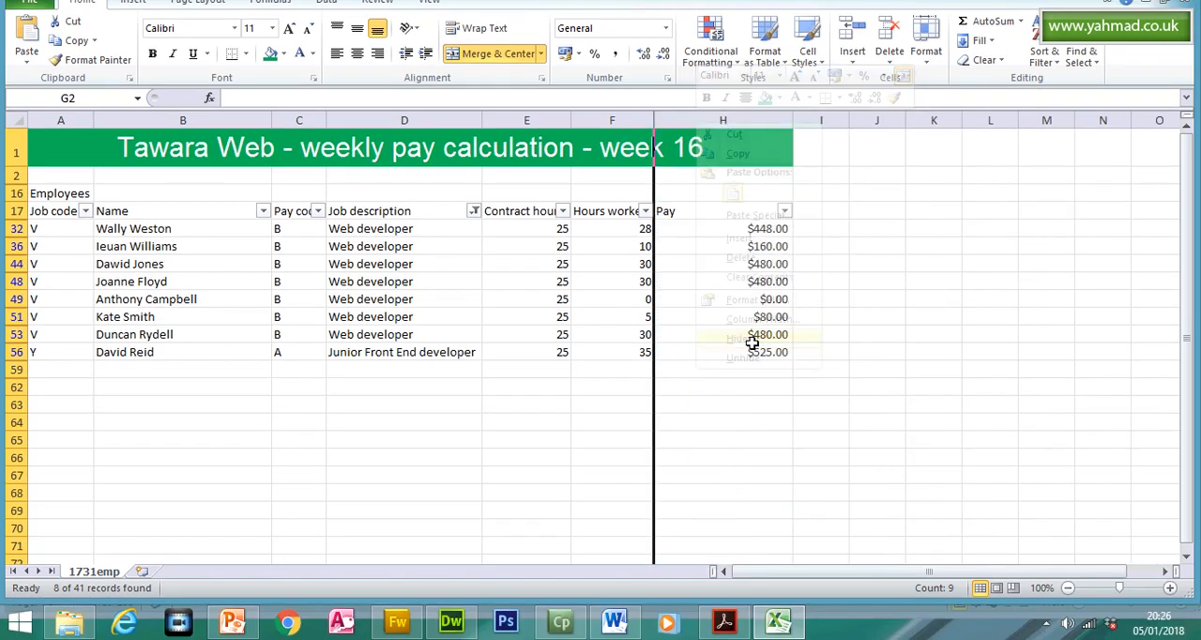
pyautogui.click(756, 400)
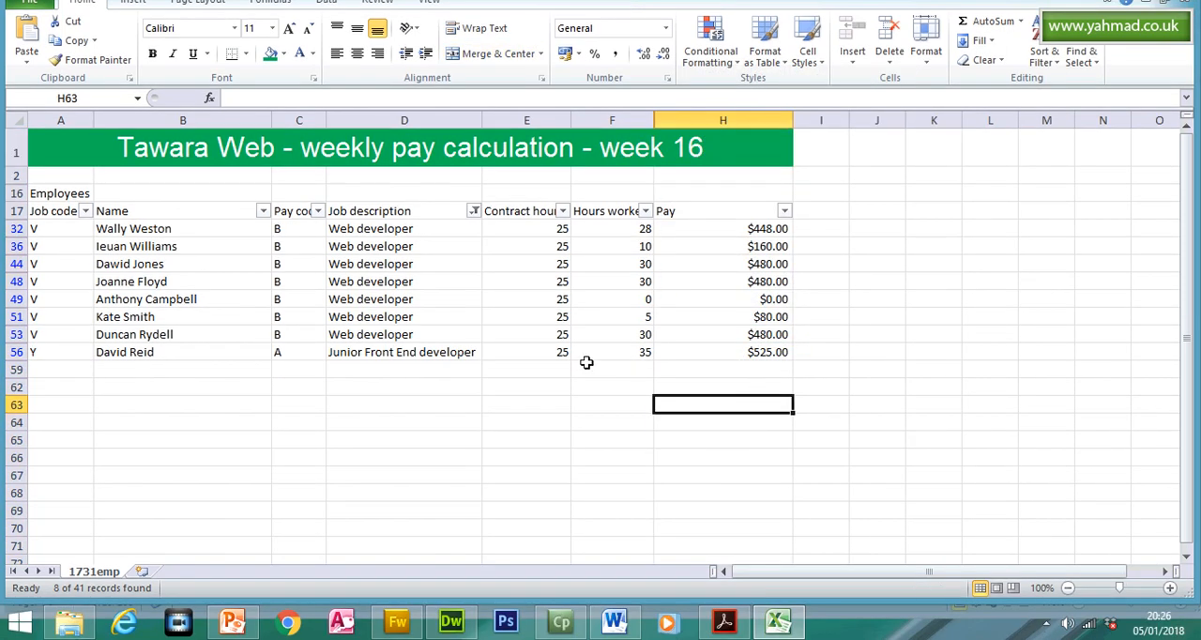
# - Switch to Acrobat Reader to reread question 22's extraction and sorting requirements, and return to Excel
pyautogui.click(723, 621)
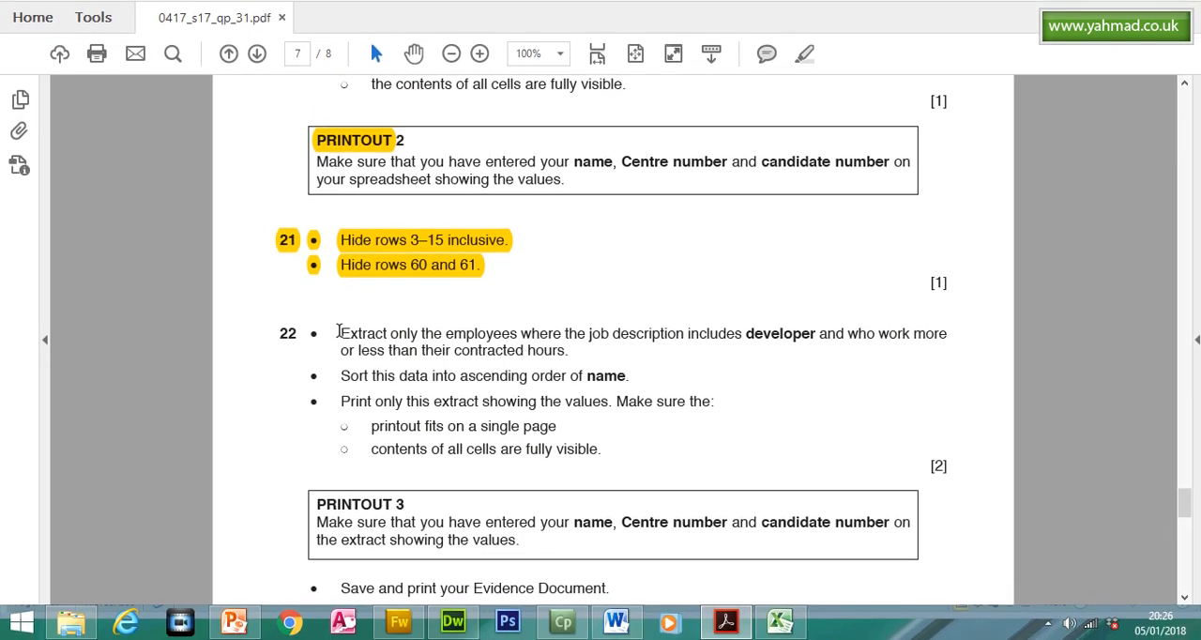
pyautogui.tripleClick(341, 333)
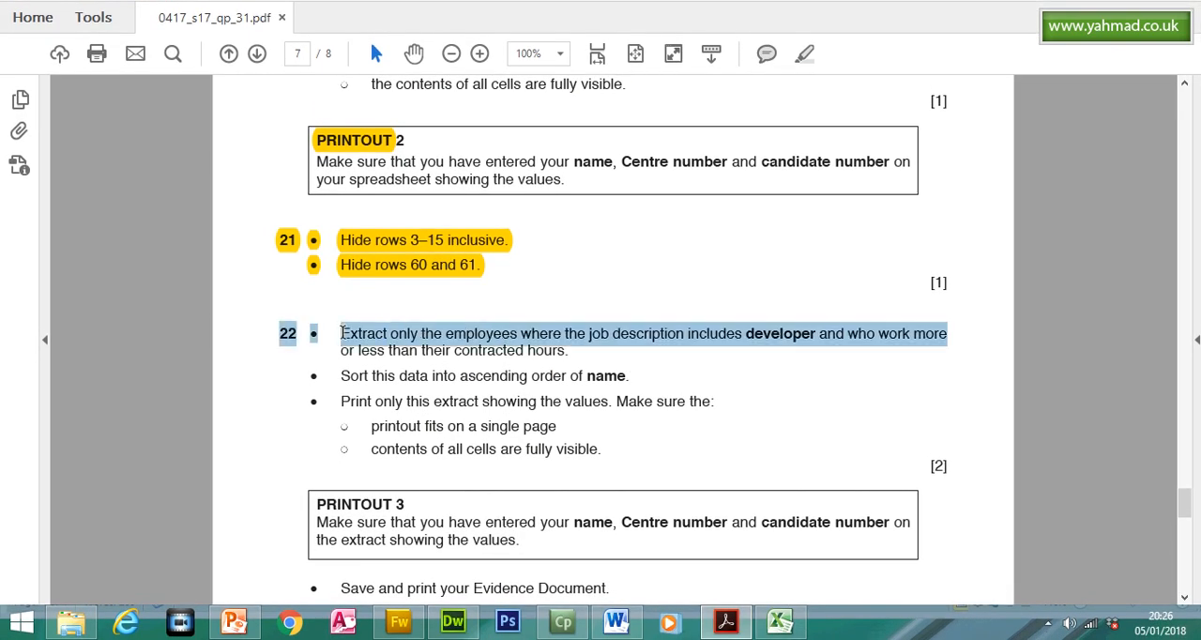
pyautogui.click(377, 355)
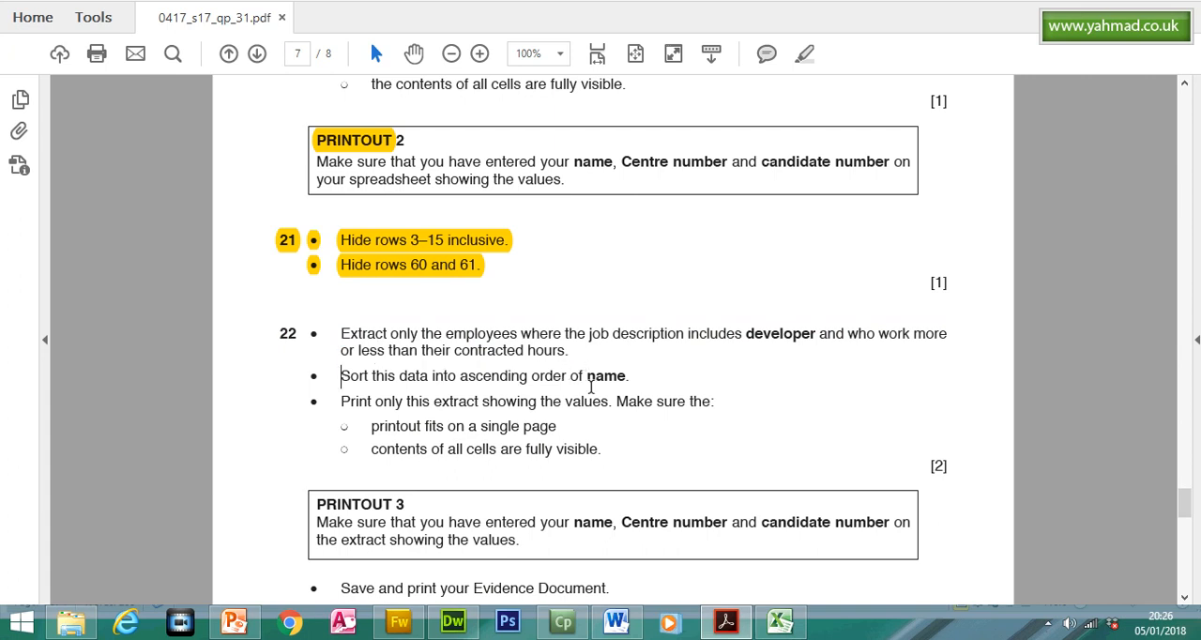
pyautogui.click(780, 621)
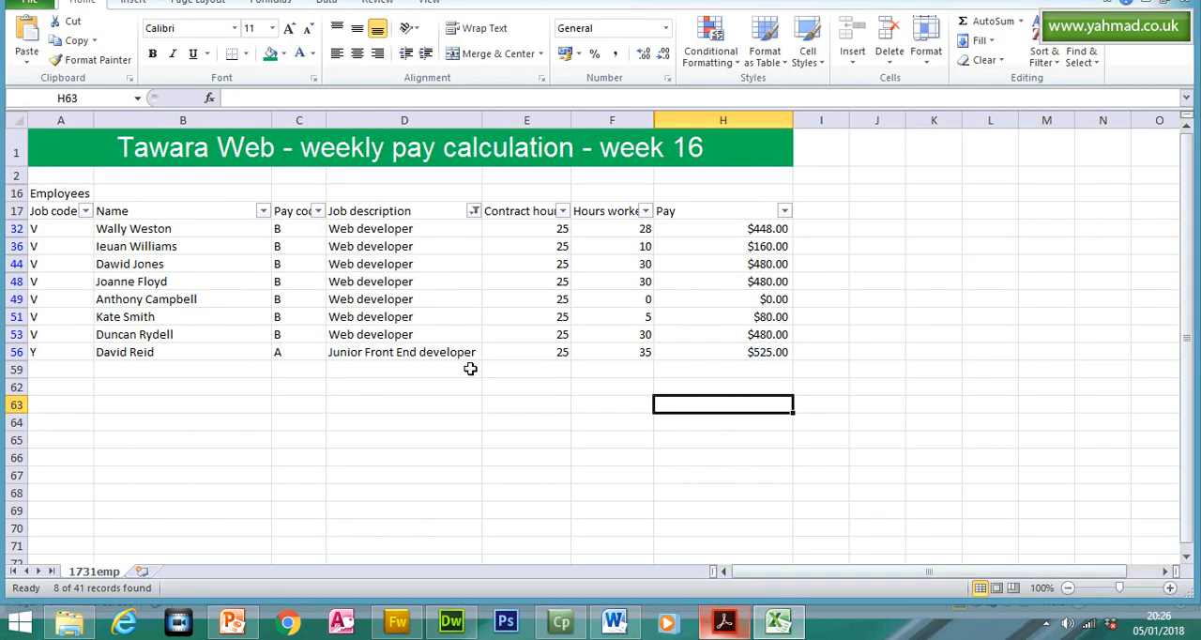
# - Sort the filtered employee extract by Name on values from A to Z, checking the required order in the exam paper in Acrobat Reader
pyautogui.moveTo(47, 248); pyautogui.dragTo(678, 382)
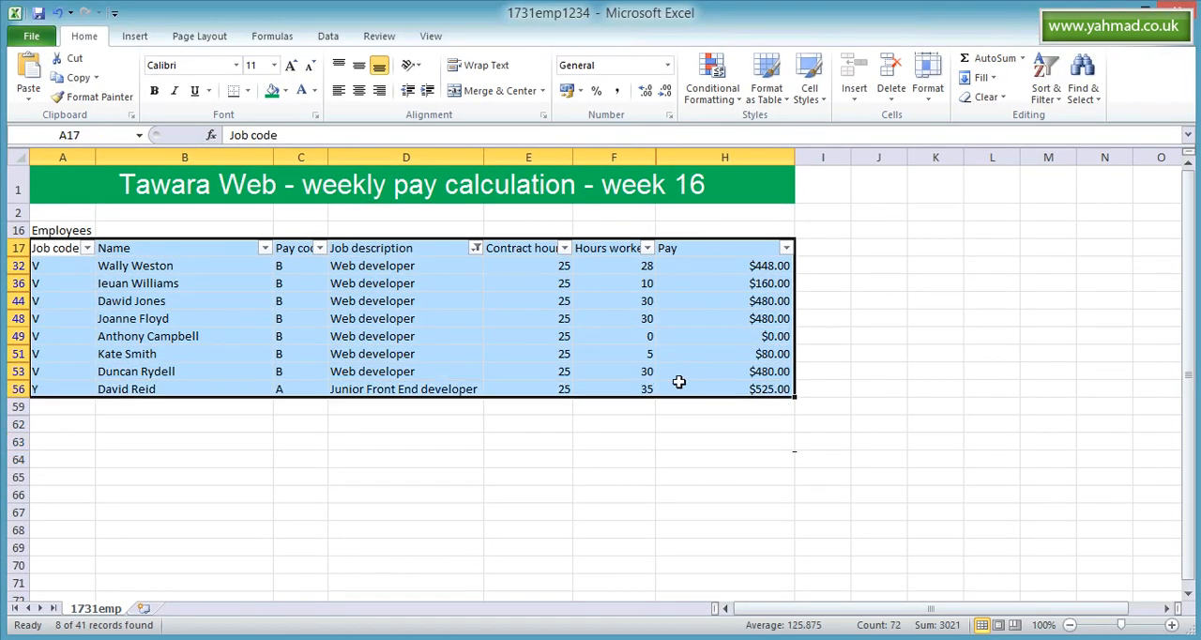
pyautogui.click(1058, 99)
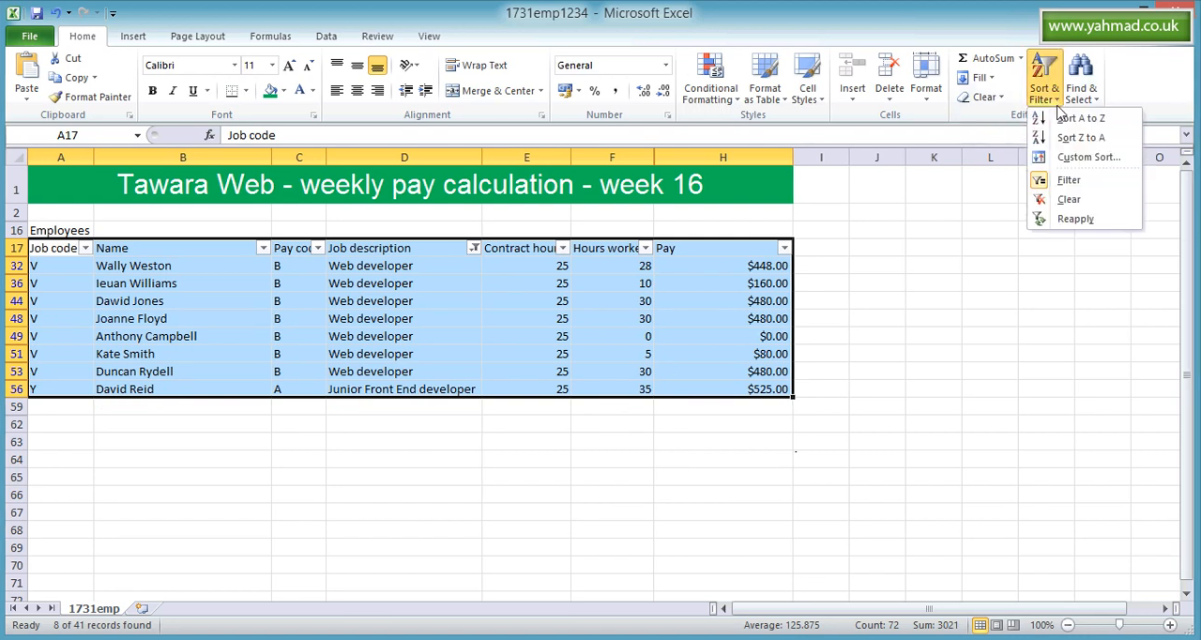
pyautogui.click(1080, 159)
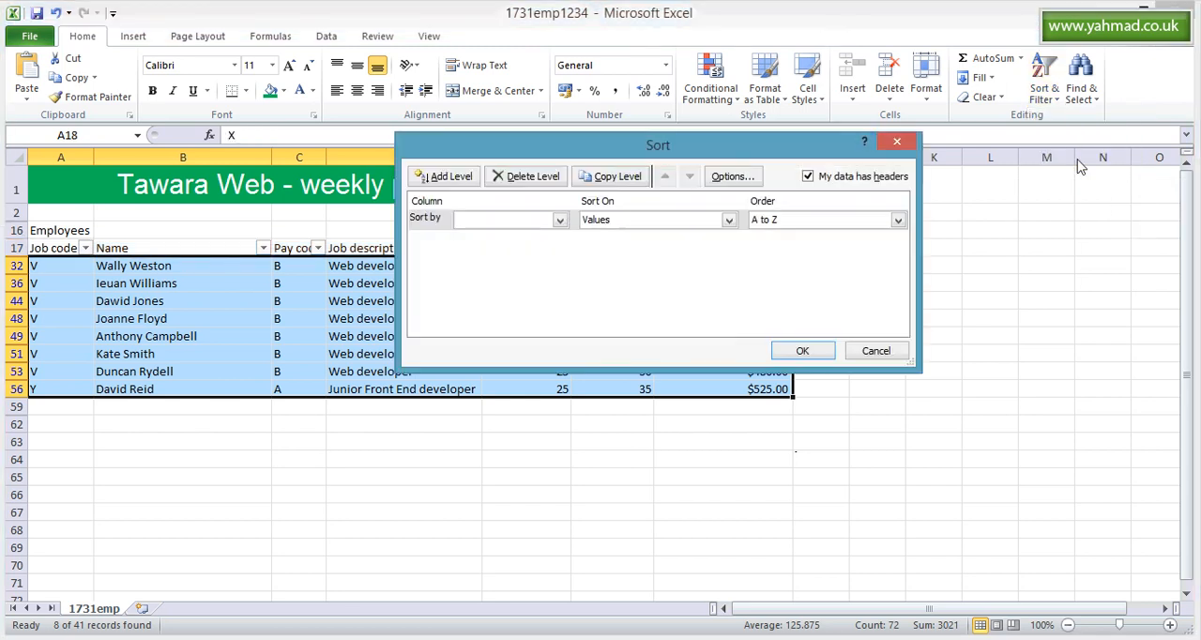
pyautogui.click(558, 221)
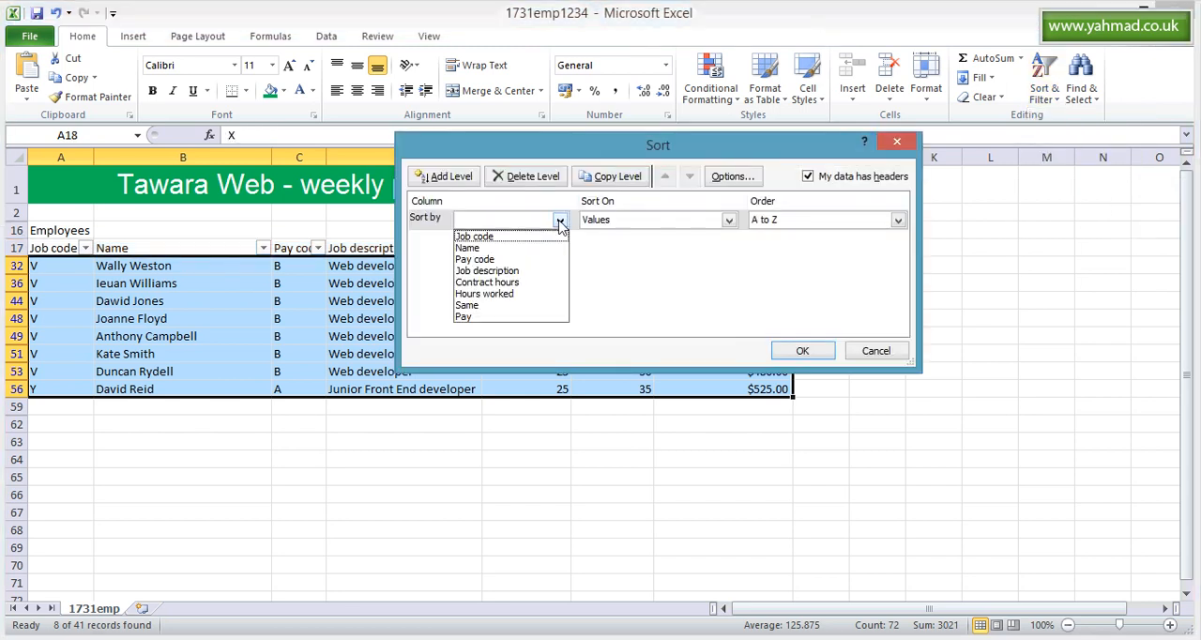
pyautogui.click(515, 247)
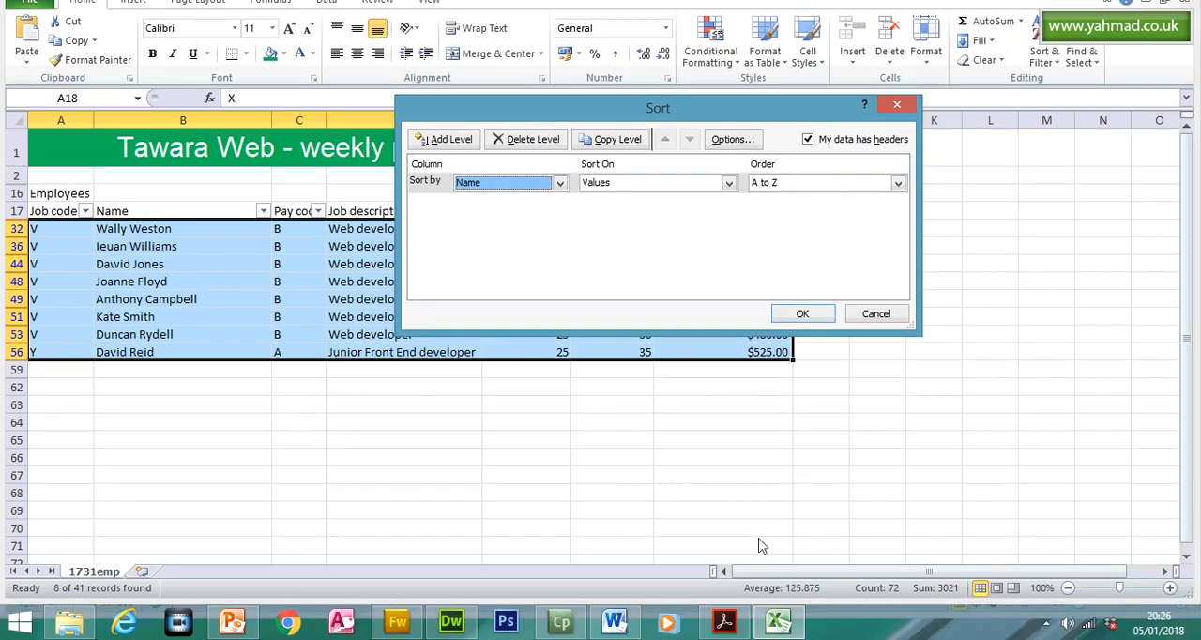
pyautogui.click(725, 624)
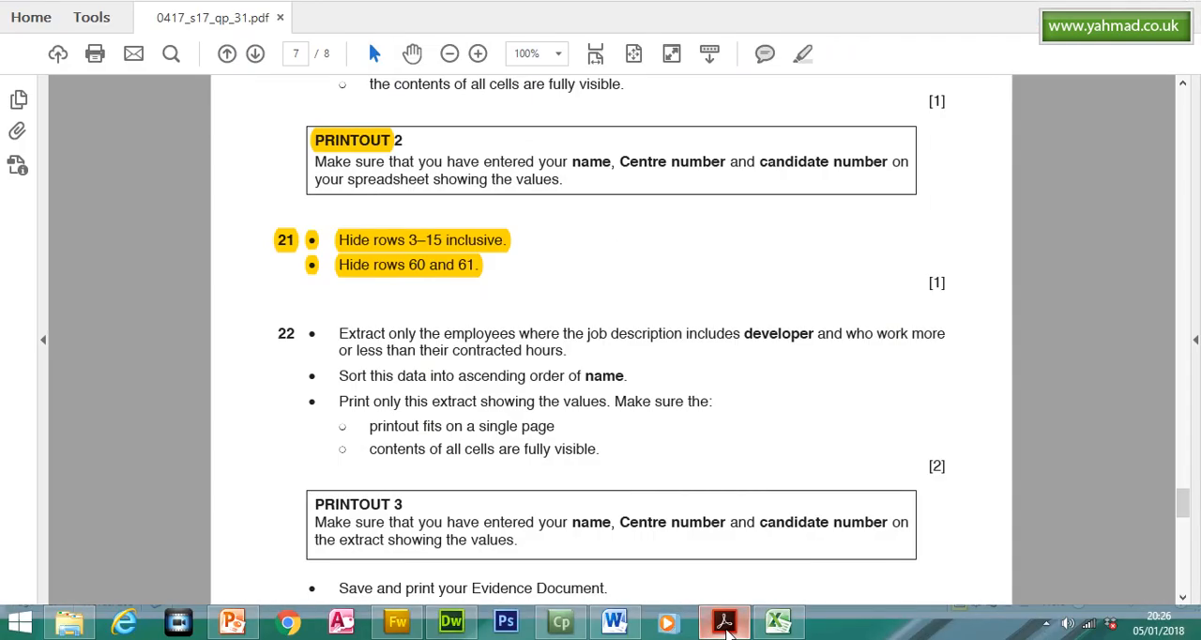
pyautogui.click(725, 626)
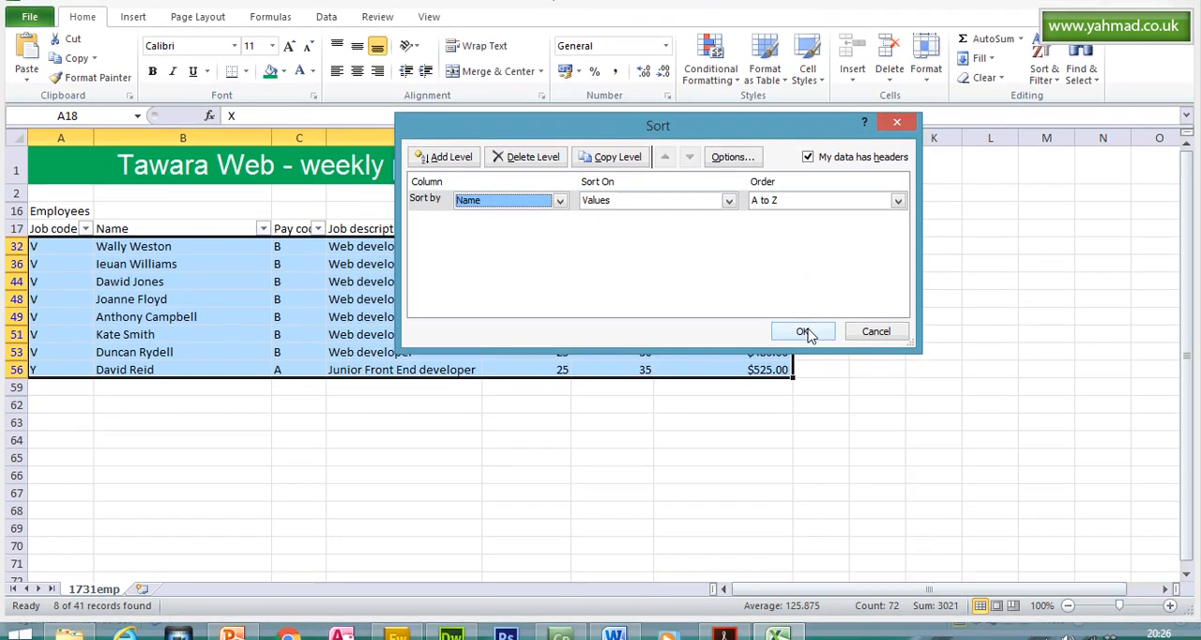
pyautogui.click(806, 341)
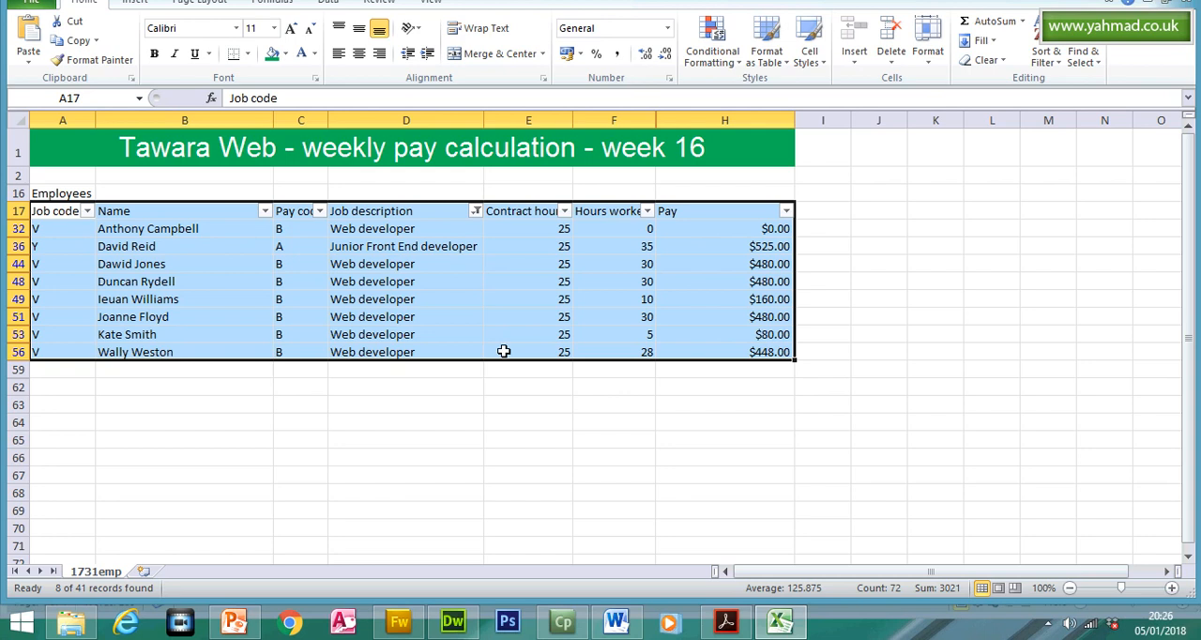
# - Highlight the "PRINTOUT 3" heading in the exam paper in Acrobat Reader and return to Excel
pyautogui.click(733, 629)
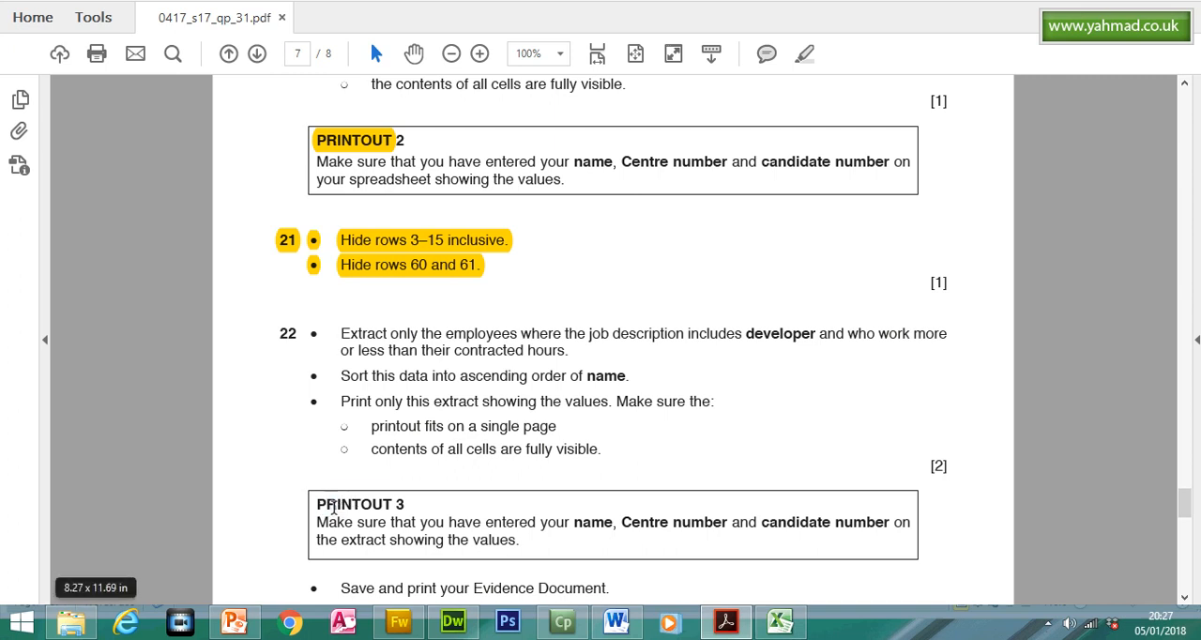
pyautogui.moveTo(317, 505); pyautogui.dragTo(405, 505)
pyautogui.click(804, 54)
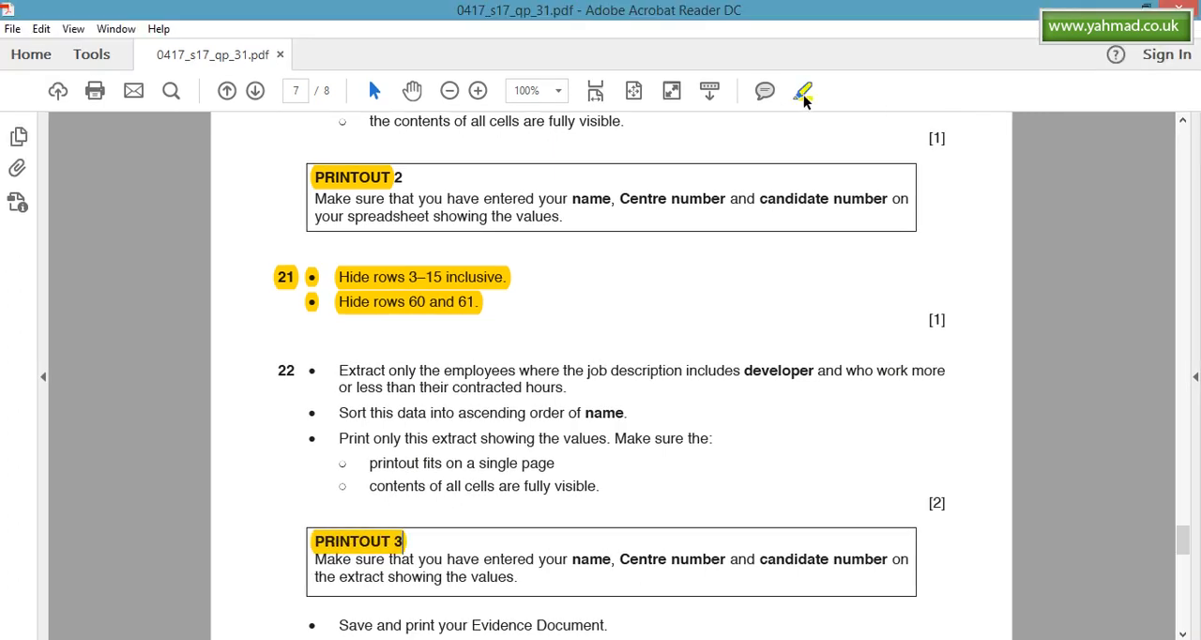
pyautogui.click(778, 621)
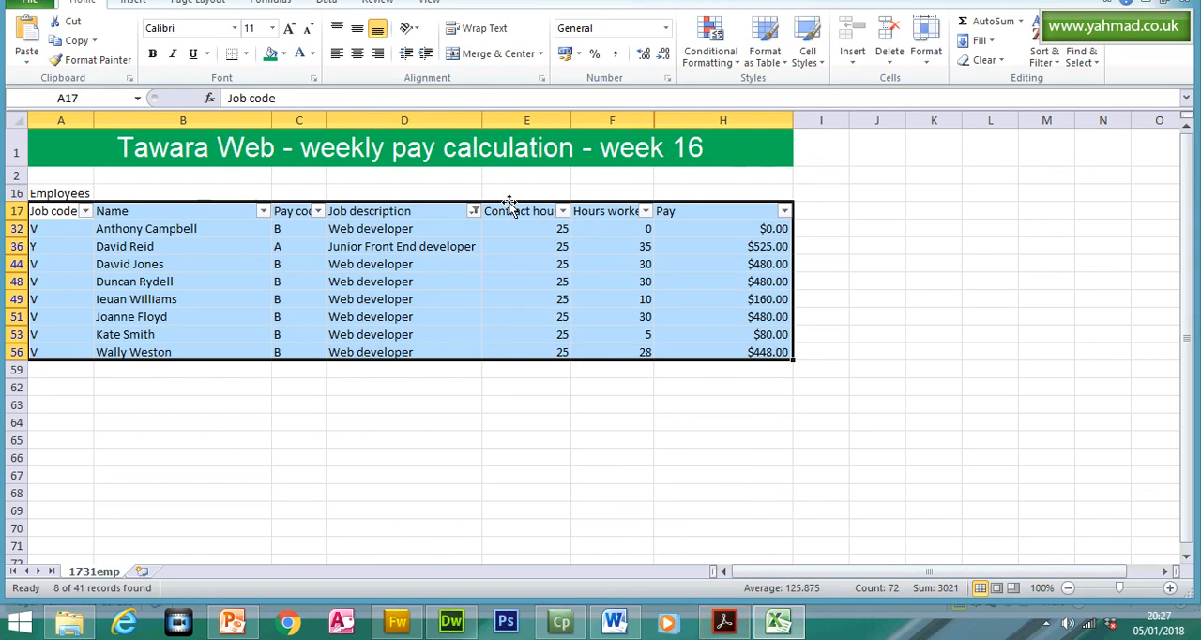
# - Deselect the employee extract, check its print preview for a single-page fit and fully visible cells, and return to the worksheet
pyautogui.click(461, 455)
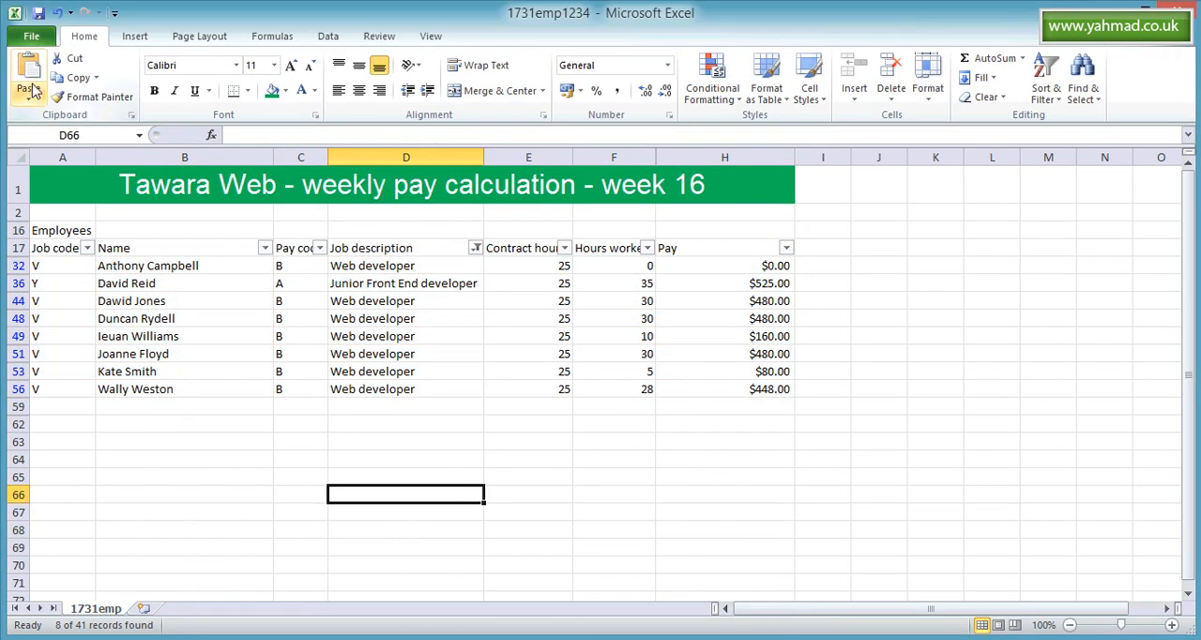
pyautogui.click(31, 37)
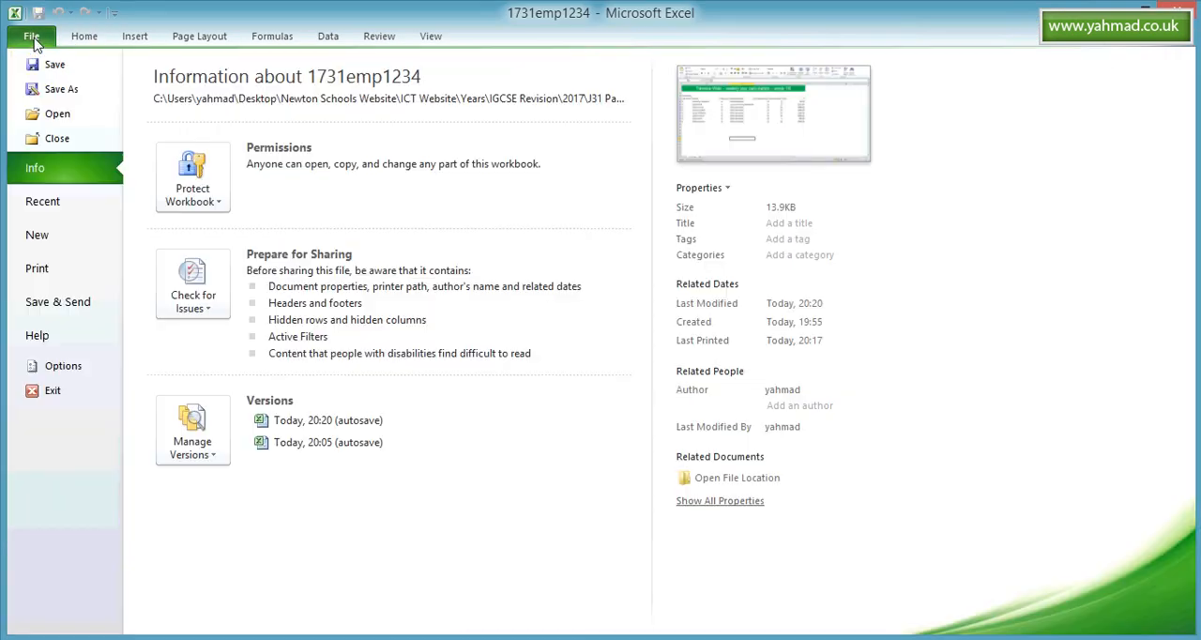
pyautogui.click(80, 272)
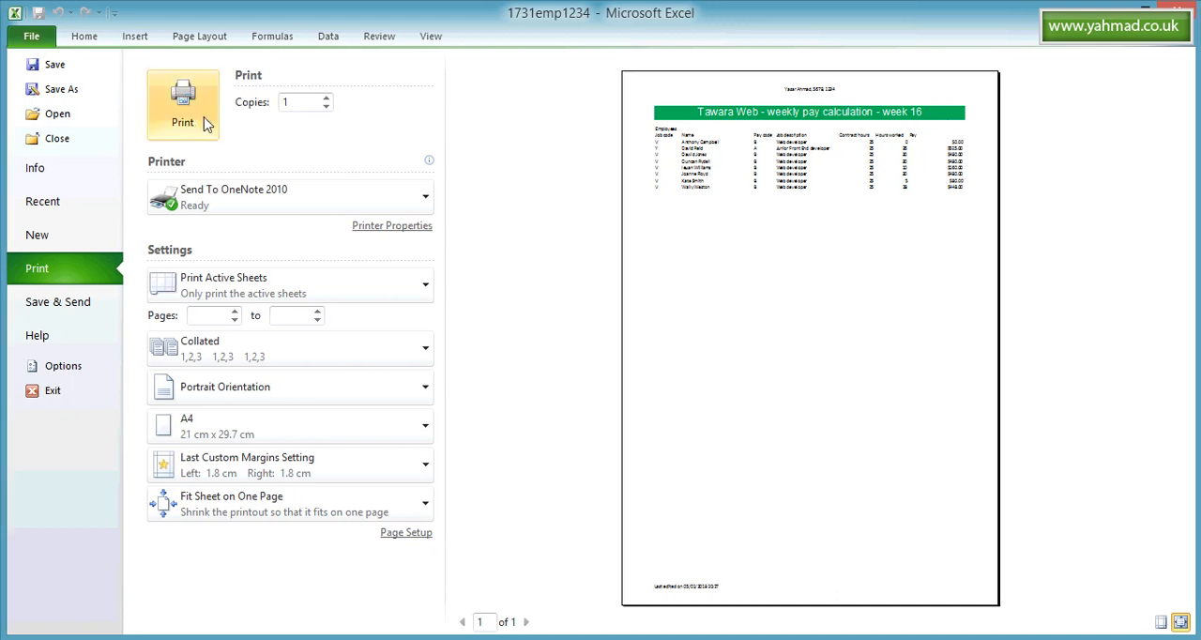
pyautogui.click(84, 36)
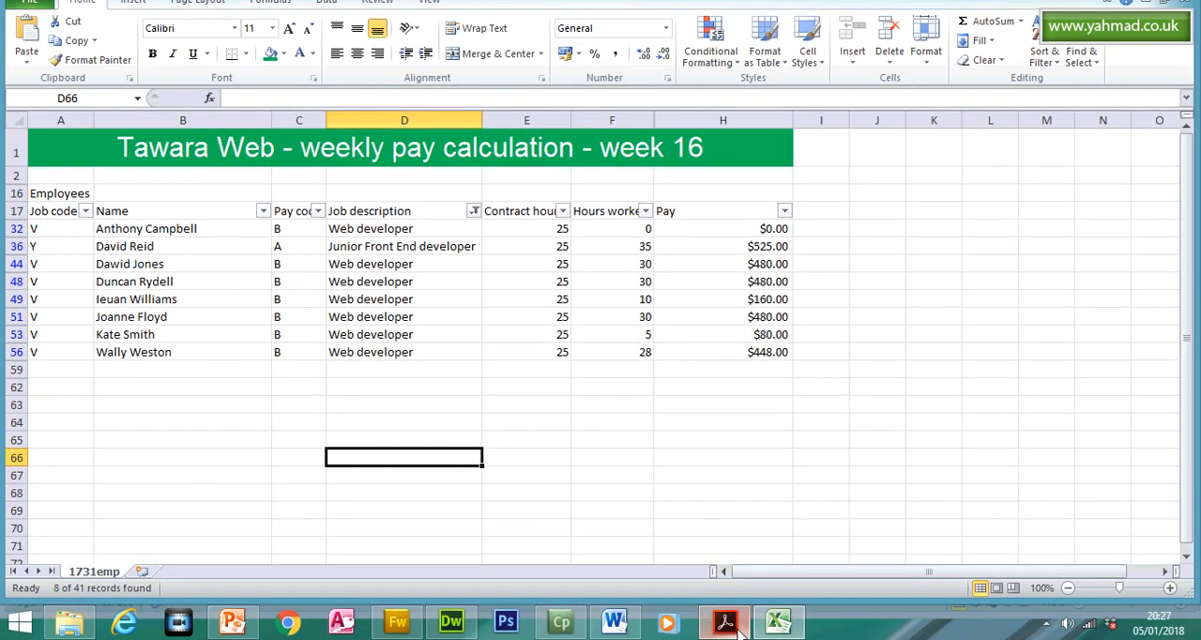
# - Switch to Acrobat Reader and reread question 19's Printout 1 requirements on orientation, page width, row and column headings, and cell visibility
pyautogui.click(725, 623)
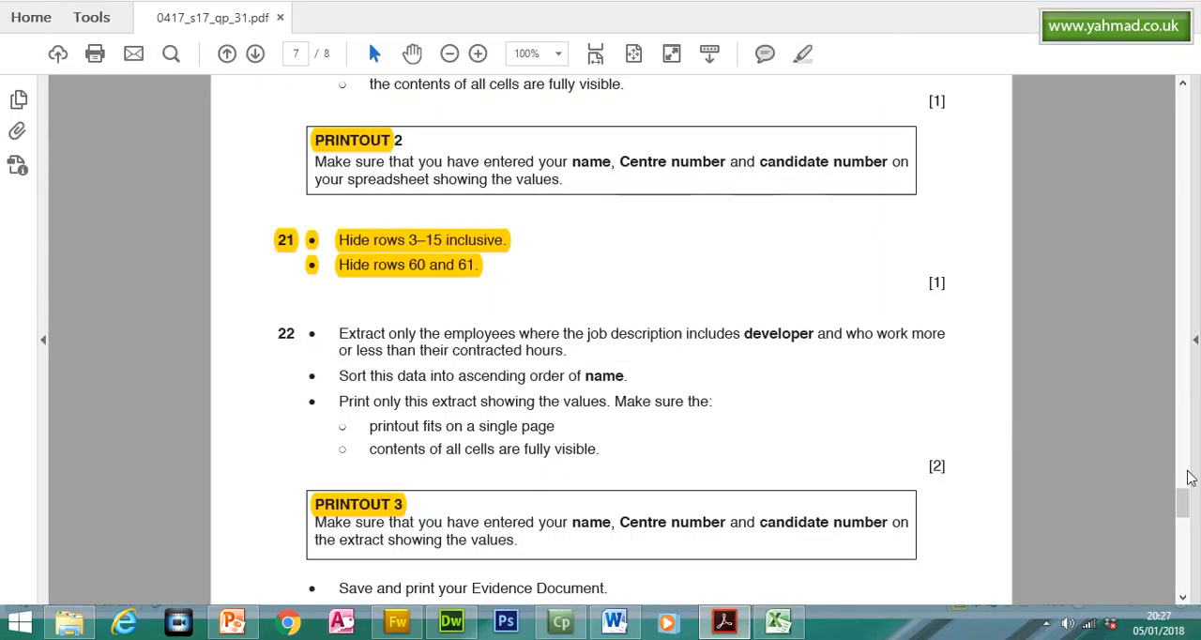
pyautogui.moveTo(1180, 503)
pyautogui.mouseDown()
pyautogui.moveTo(1181, 522)
pyautogui.moveTo(1180, 483)
pyautogui.mouseUp()
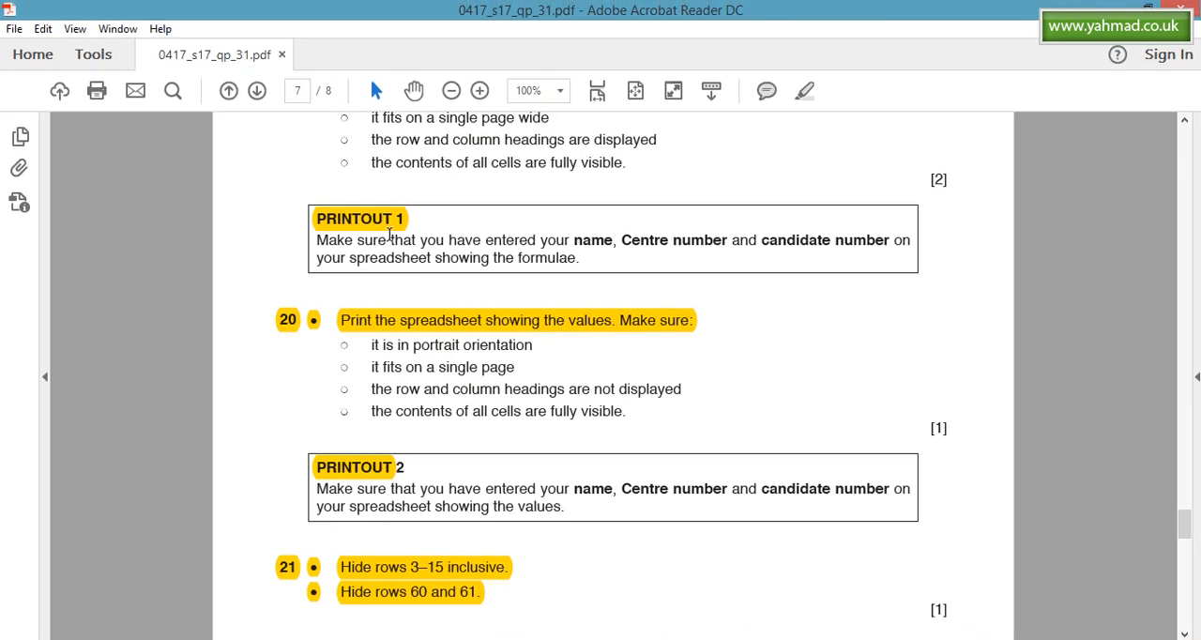
pyautogui.click(383, 232)
pyautogui.moveTo(1183, 488); pyautogui.dragTo(1184, 470)
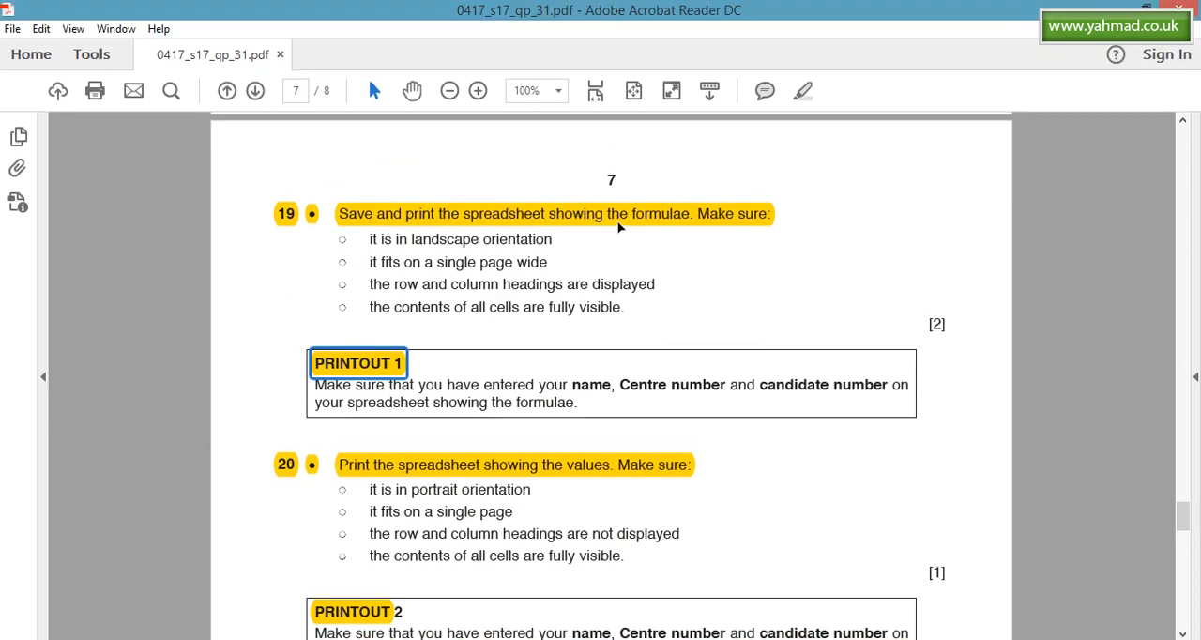
pyautogui.click(618, 225)
pyautogui.click(437, 243)
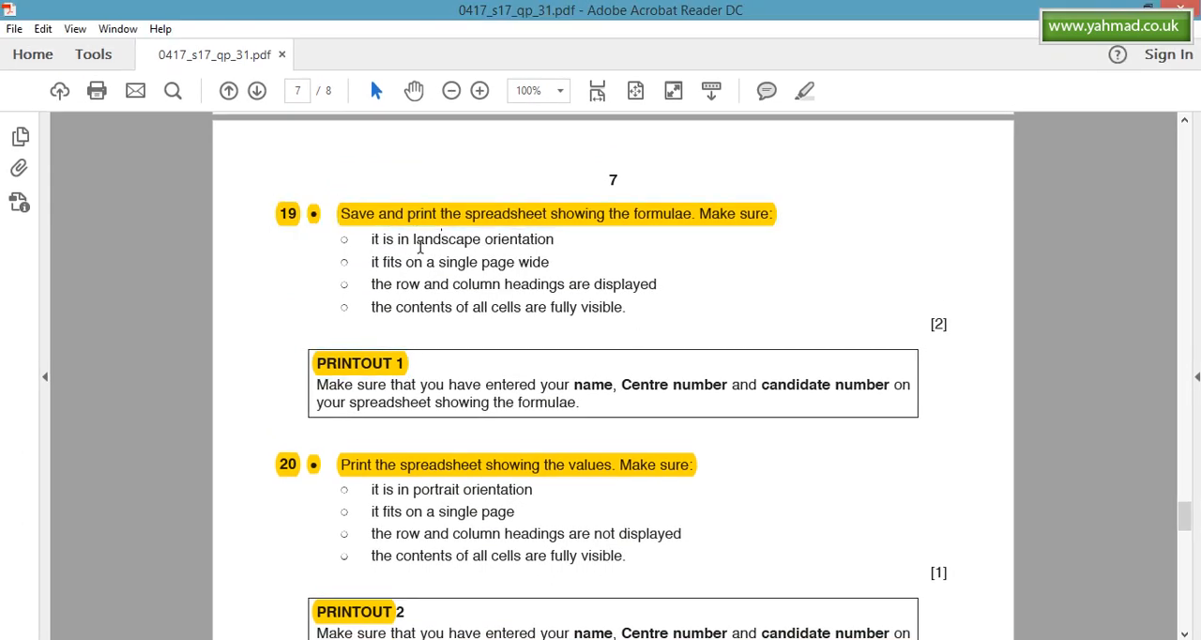
pyautogui.tripleClick(496, 242)
pyautogui.tripleClick(553, 286)
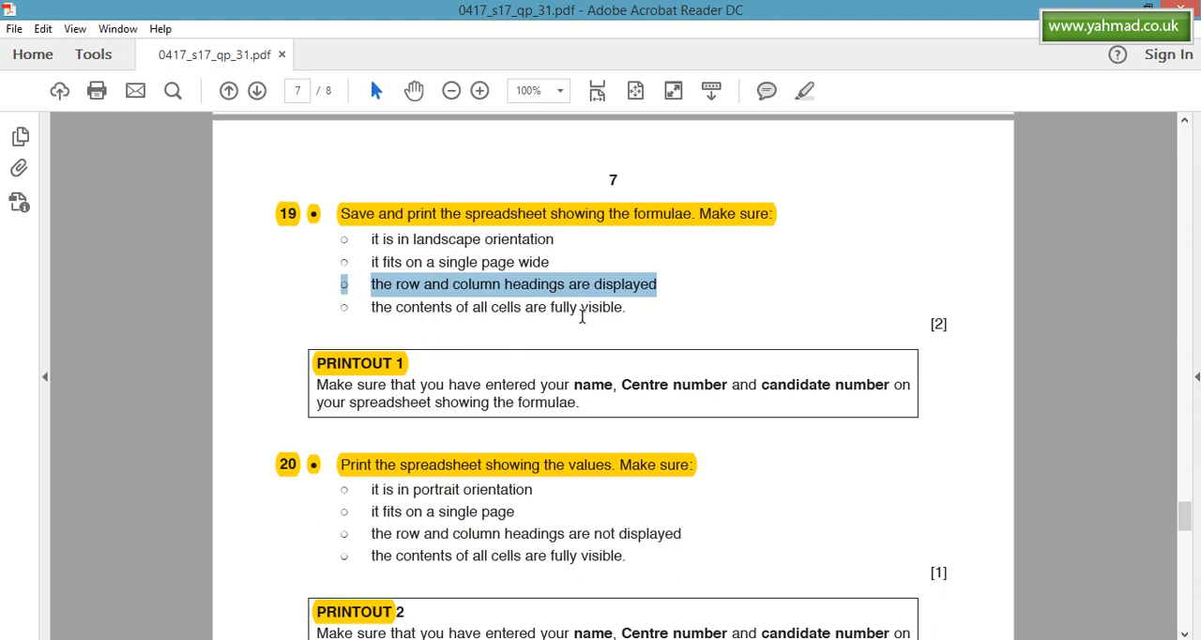
pyautogui.doubleClick(582, 312)
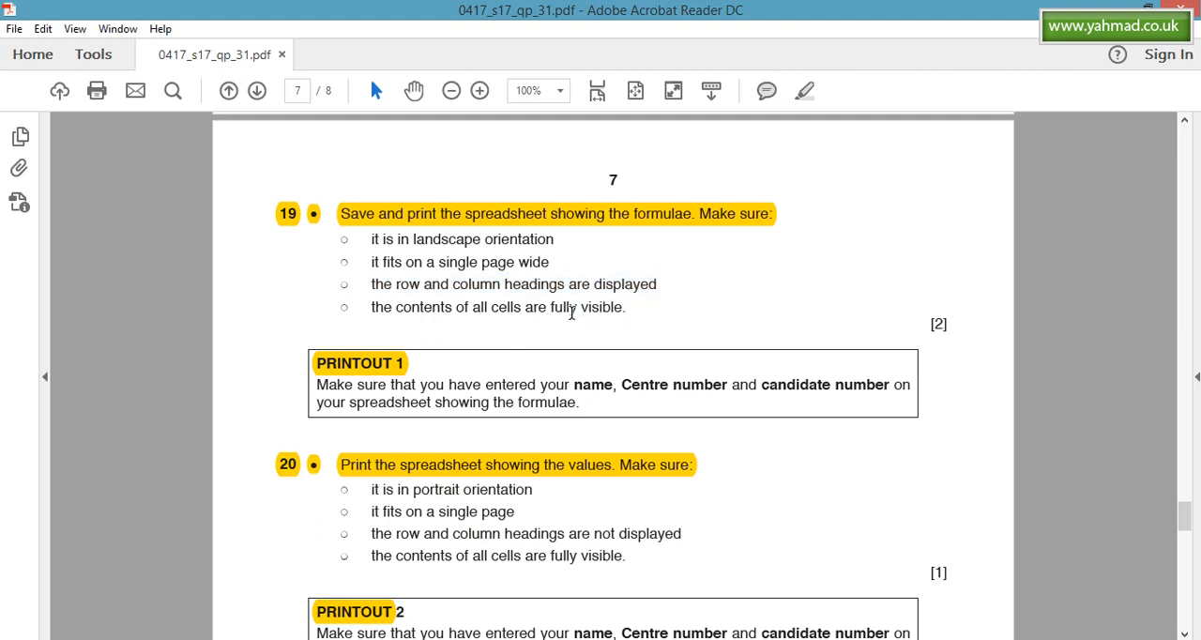
pyautogui.tripleClick(579, 313)
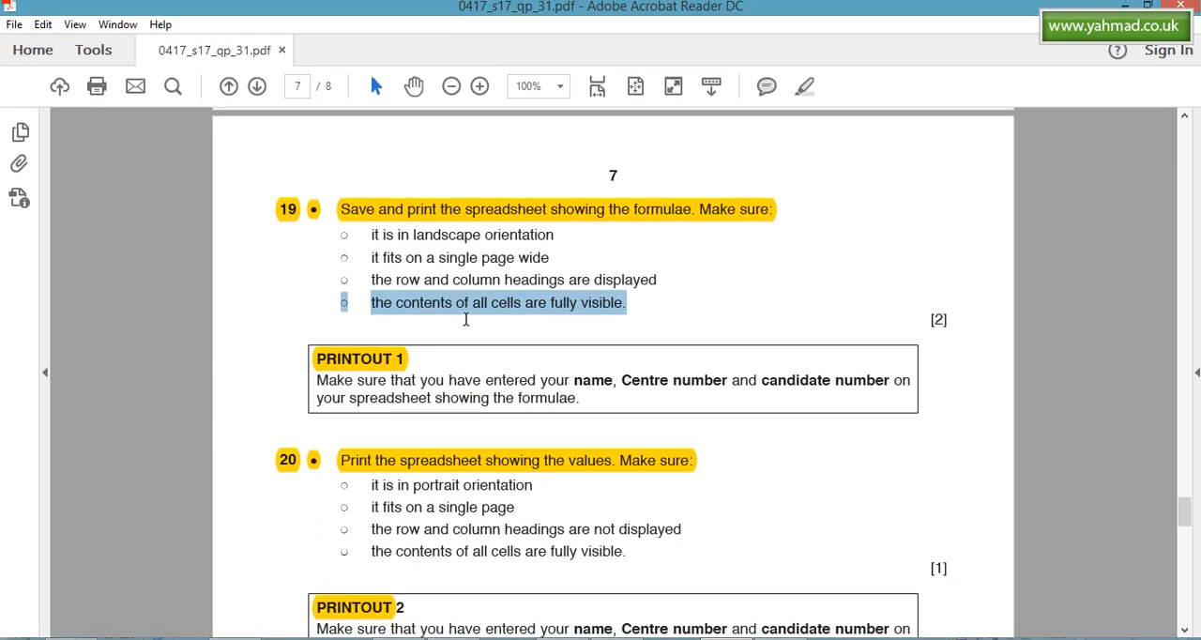
# - Reread question 20's requirements and the PRINTOUT 2 box, closing the comment note on its highlighted heading
pyautogui.moveTo(1184, 514); pyautogui.dragTo(1184, 536)
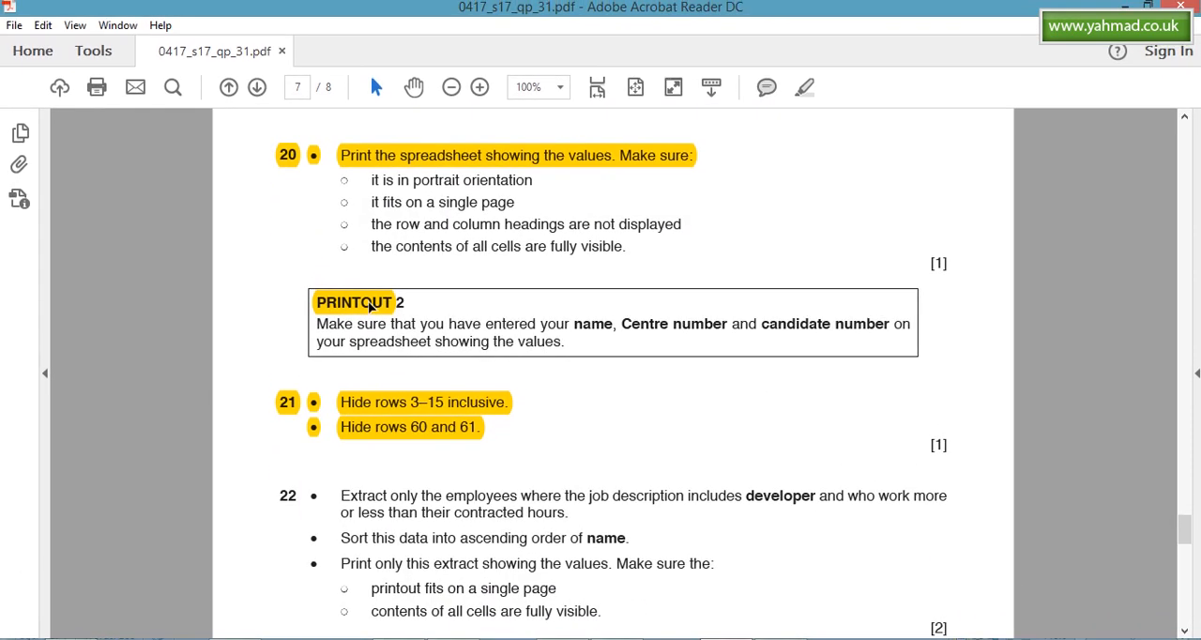
pyautogui.doubleClick(370, 310)
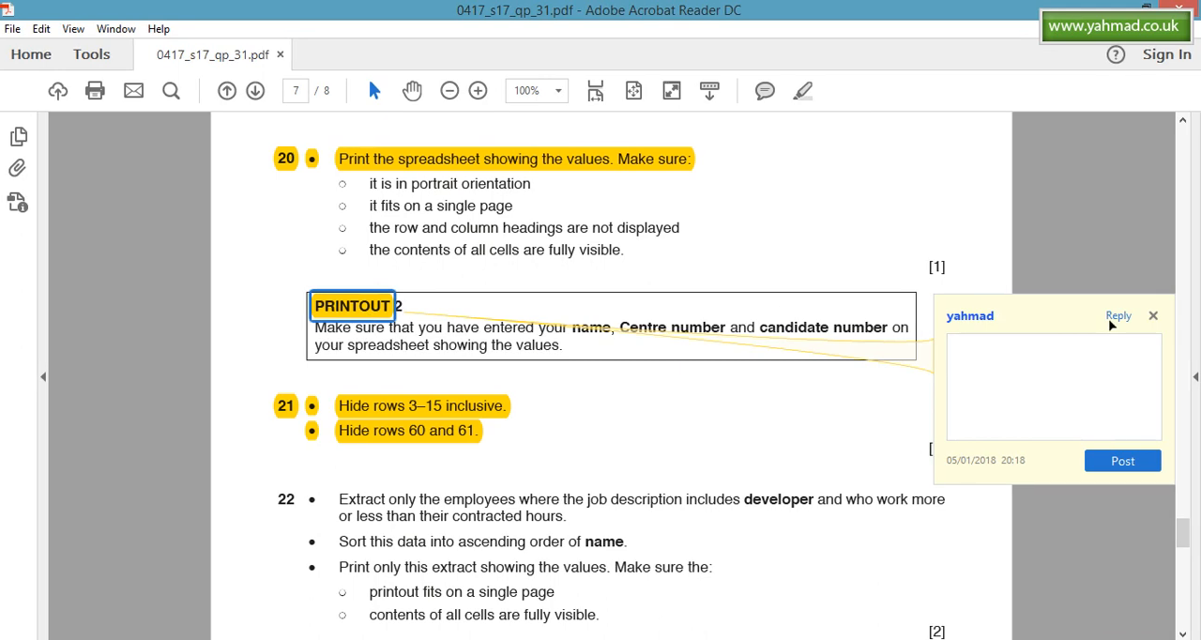
pyautogui.click(1155, 316)
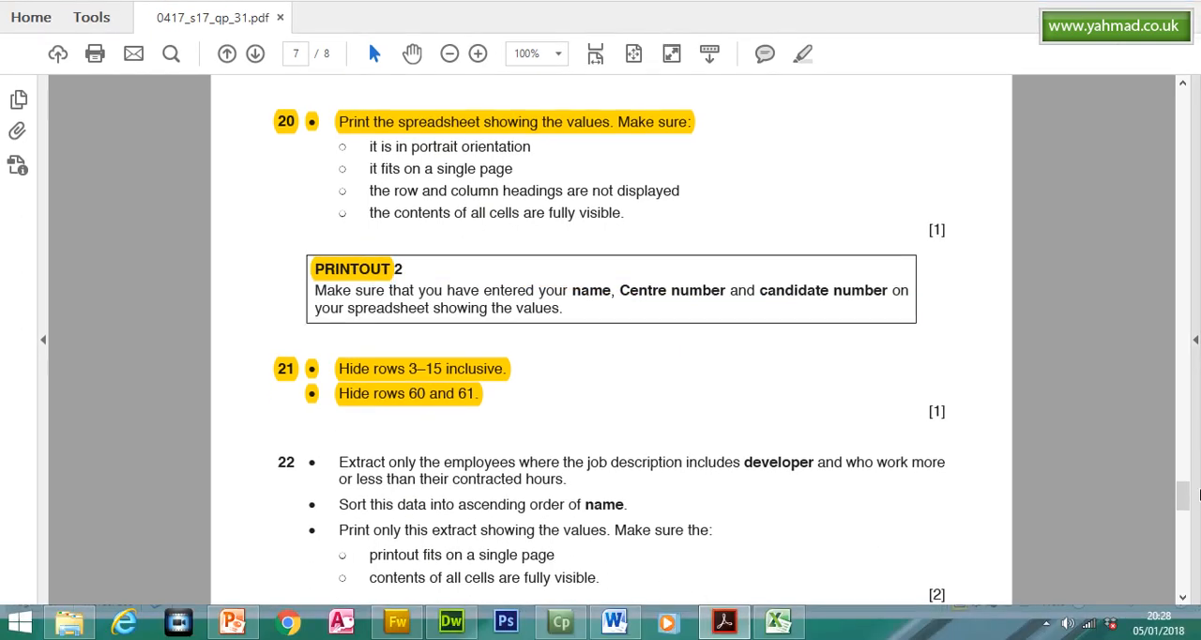
# - Highlight the first line of question 22, "Extract only the employees where the job description includes developer and who work more"
pyautogui.moveTo(1184, 495); pyautogui.dragTo(1183, 517)
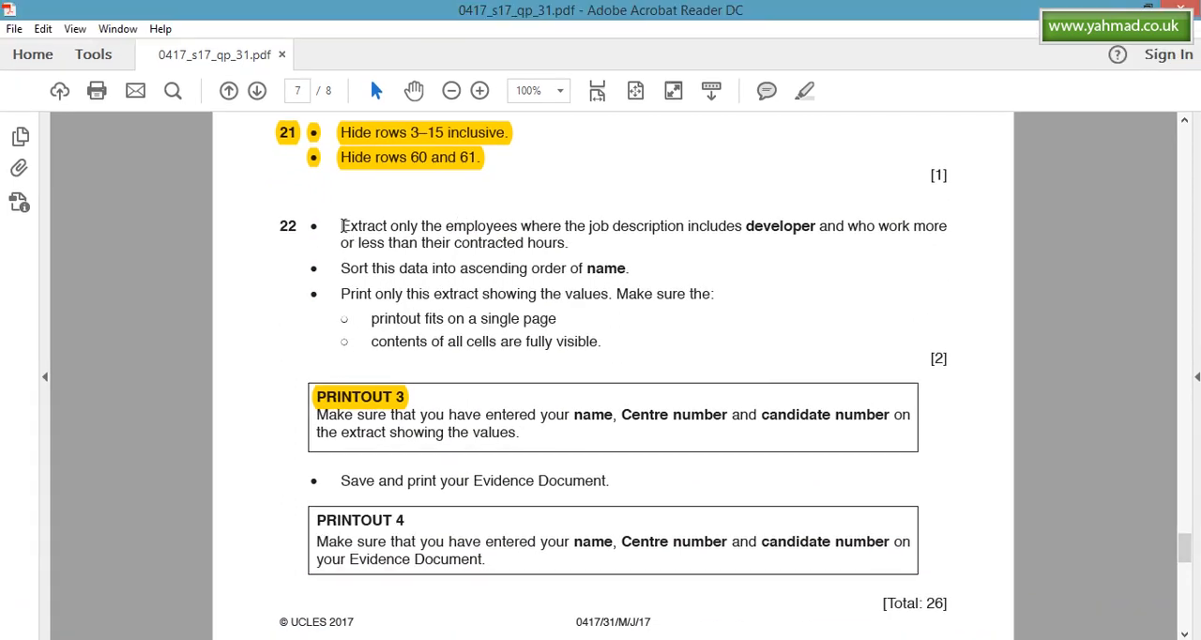
pyautogui.moveTo(344, 225); pyautogui.dragTo(947, 226)
pyautogui.click(803, 91)
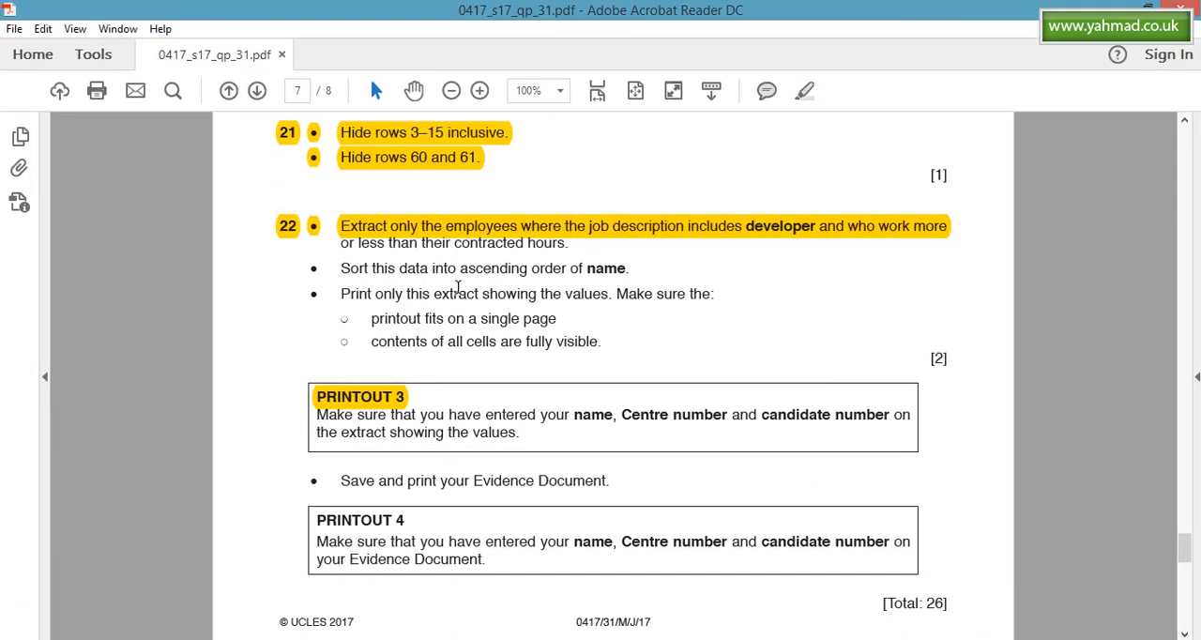
# - Reread question 22's contracted hours condition, name sorting instruction and PRINTOUT 3 box, closing the comment note on the highlighted line
pyautogui.click(483, 233)
pyautogui.doubleClick(487, 246)
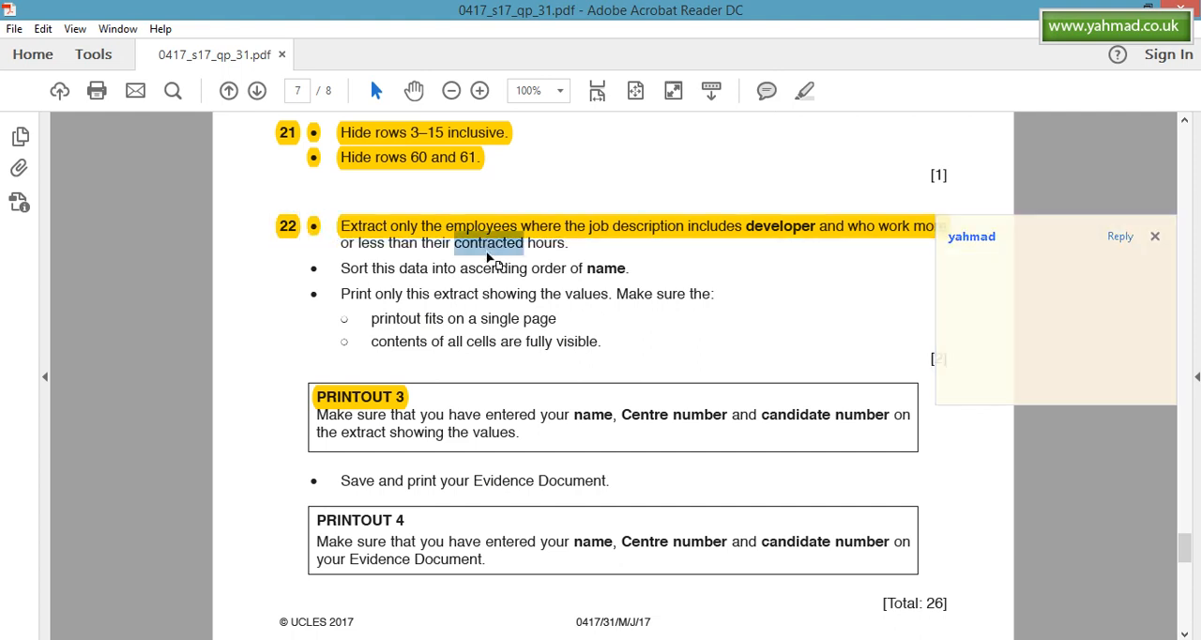
pyautogui.click(1153, 236)
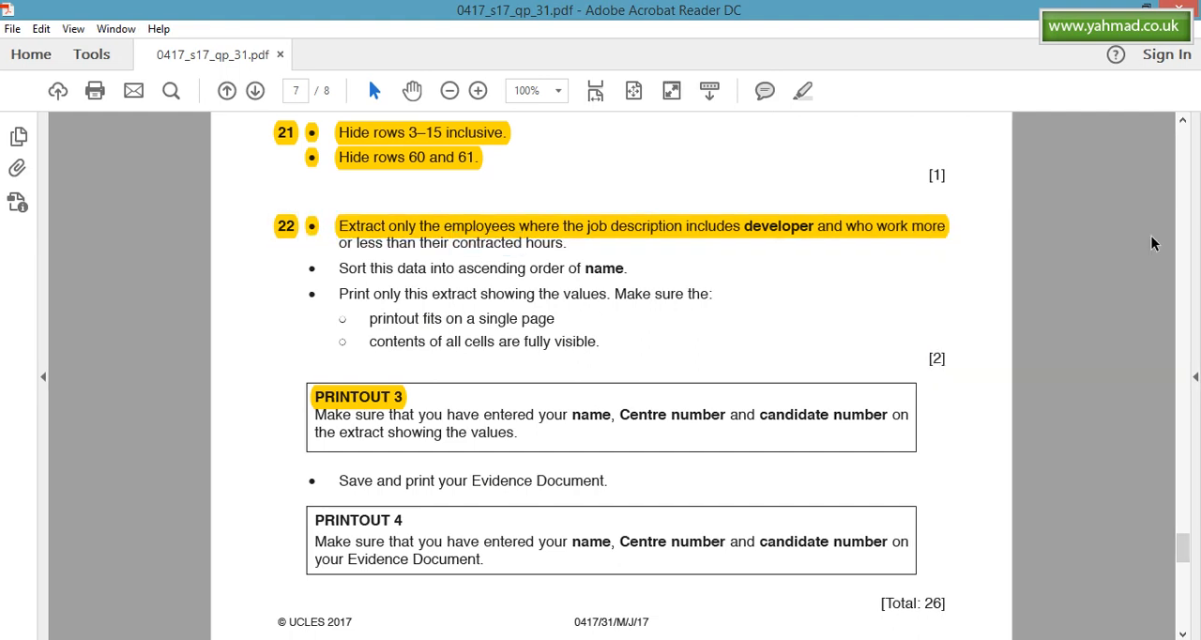
pyautogui.click(856, 236)
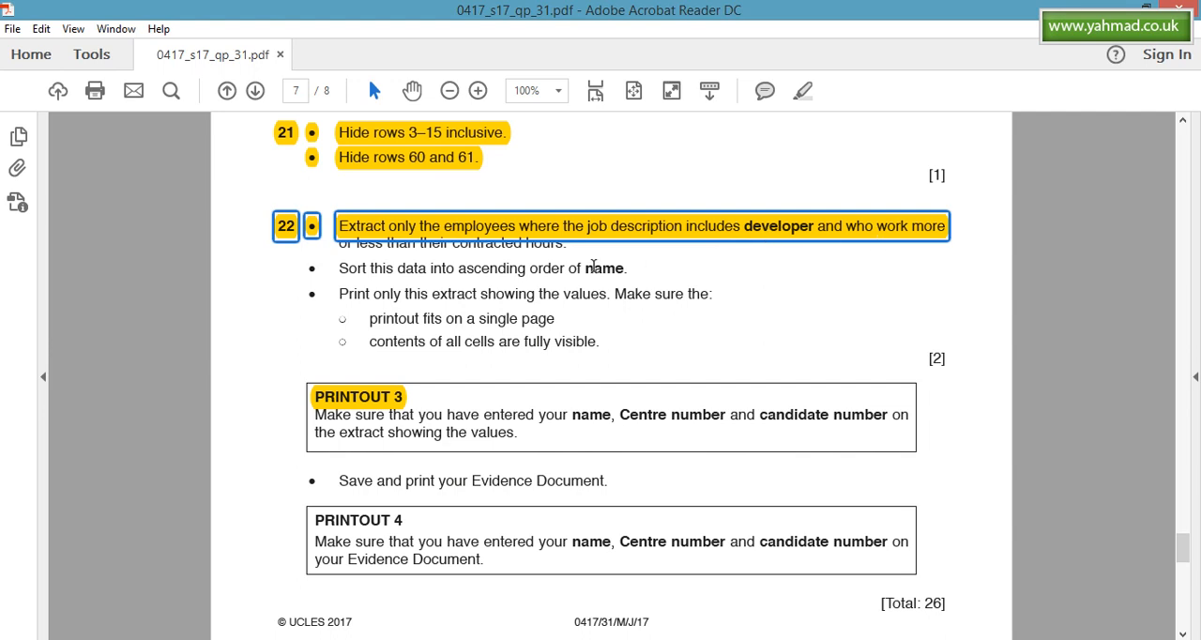
pyautogui.click(370, 269)
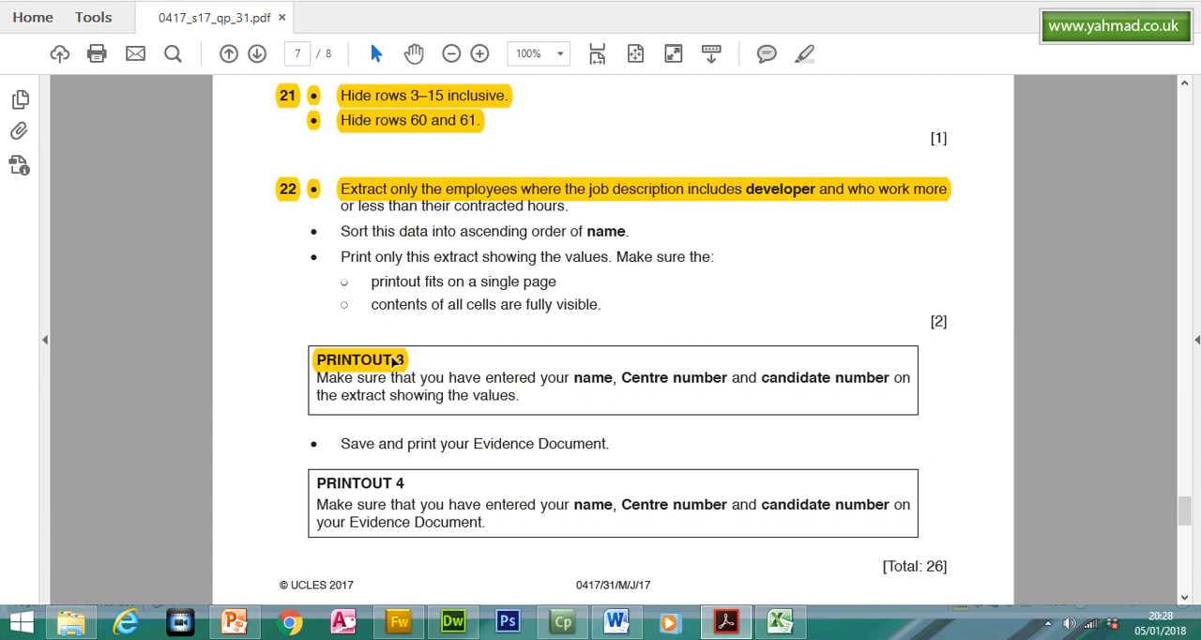
pyautogui.click(395, 398)
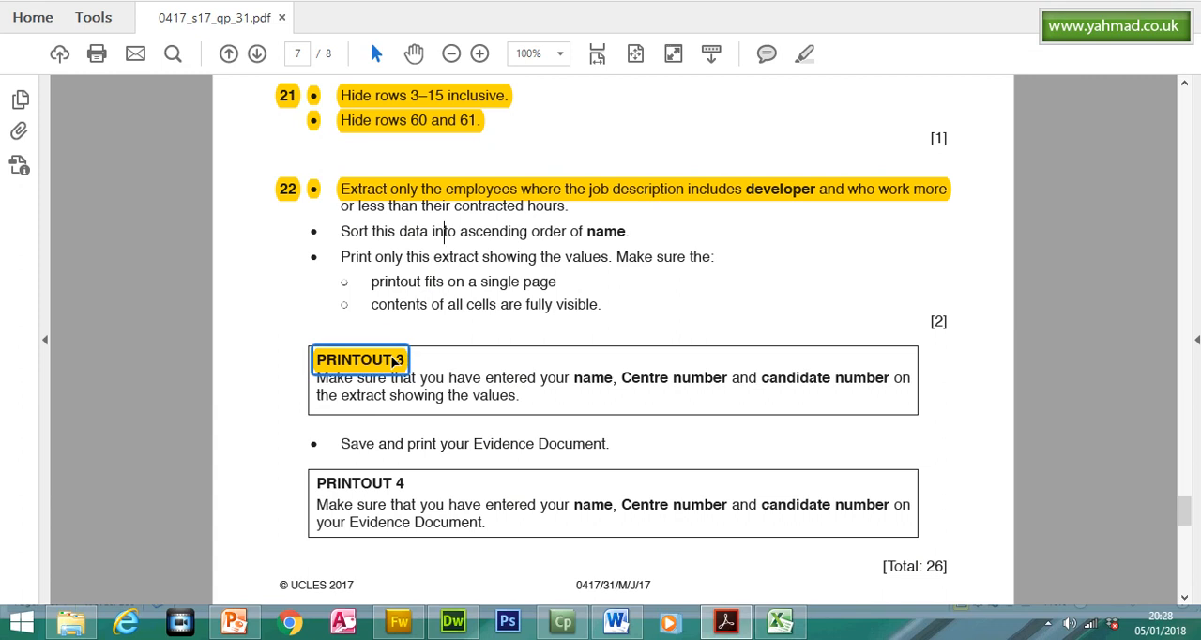
# - Highlight the instruction "Save and print your Evidence Document." above the PRINTOUT 4 box
pyautogui.click(350, 444)
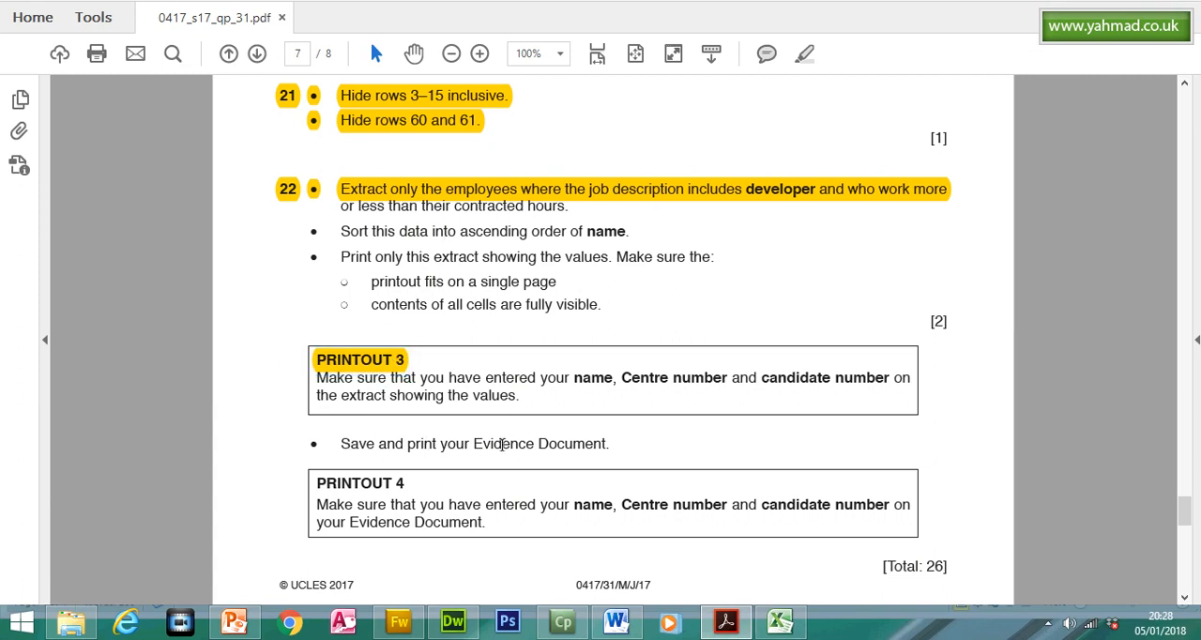
pyautogui.tripleClick(502, 444)
pyautogui.click(804, 54)
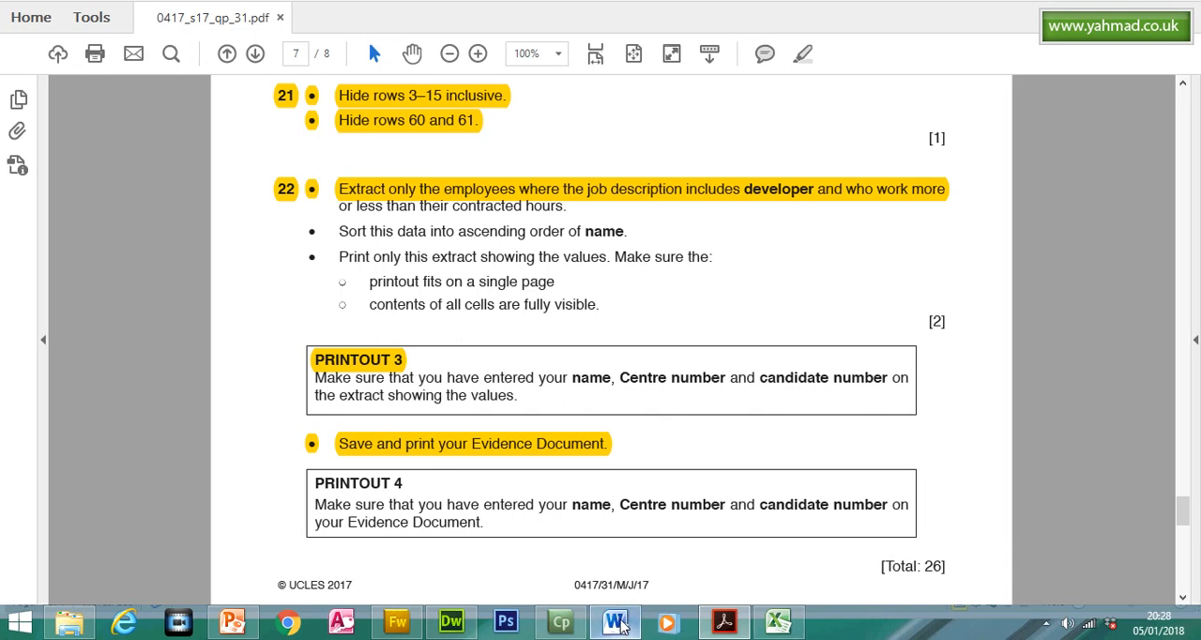
# - Switch to the evidence document in Word and review its pages from the beginning through Evidence 6
pyautogui.click(617, 624)
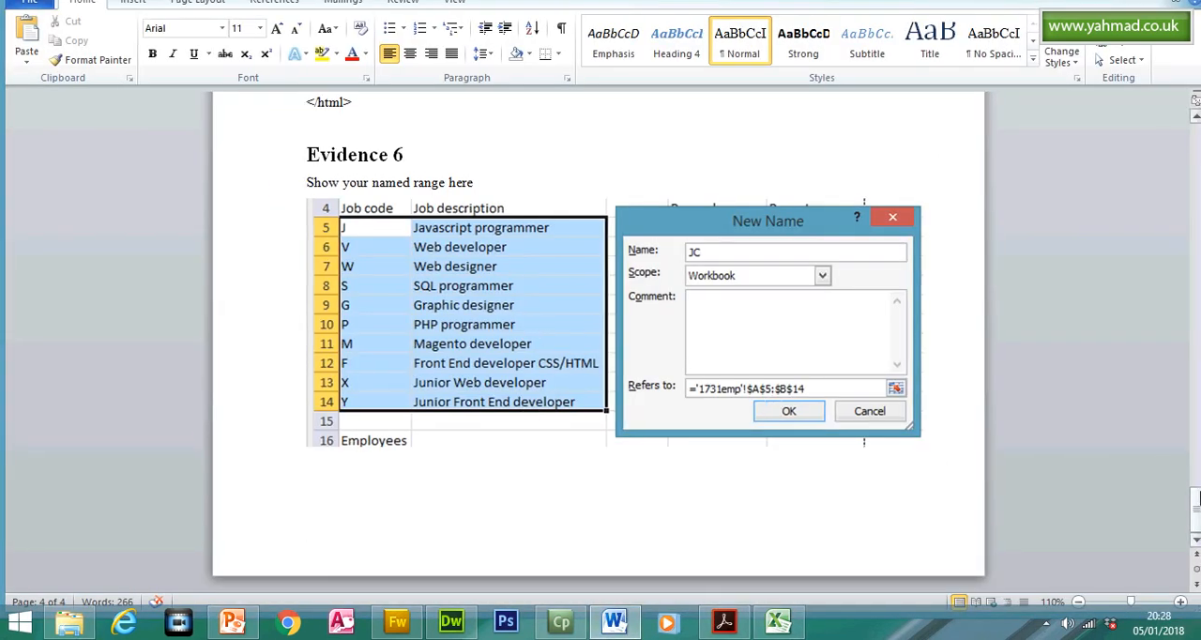
pyautogui.moveTo(1196, 516); pyautogui.dragTo(1171, 122)
pyautogui.moveTo(1173, 172); pyautogui.dragTo(1195, 404)
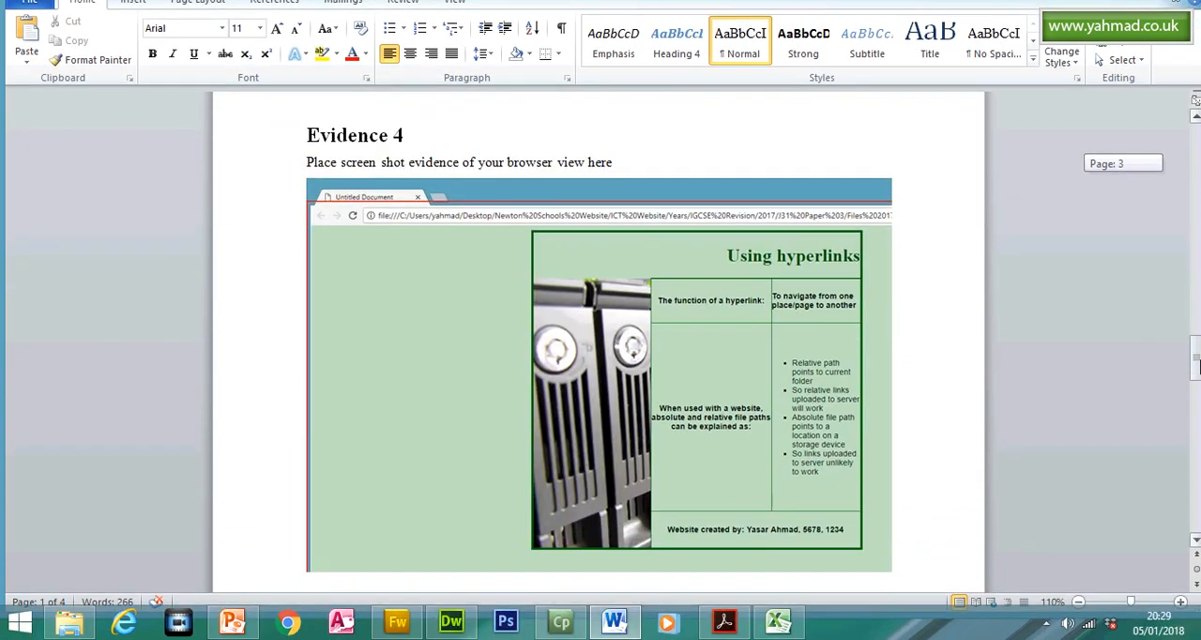
pyautogui.moveTo(1195, 369); pyautogui.dragTo(1197, 511)
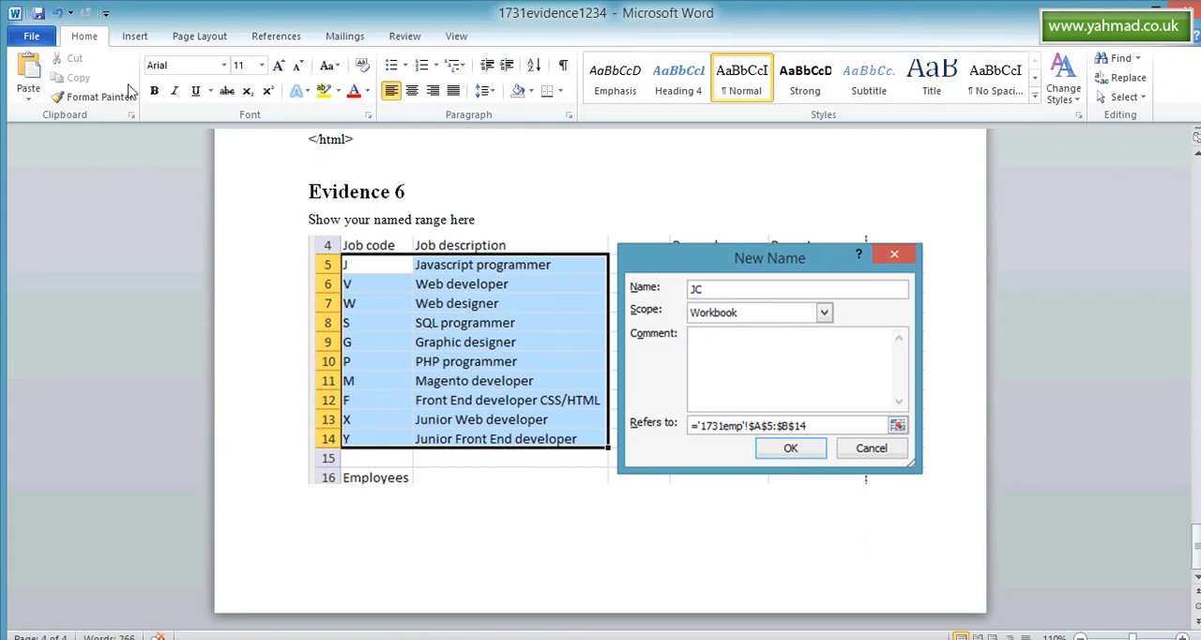
# - Open the evidence document's print preview and check all pages from 1 to 4
pyautogui.click(44, 40)
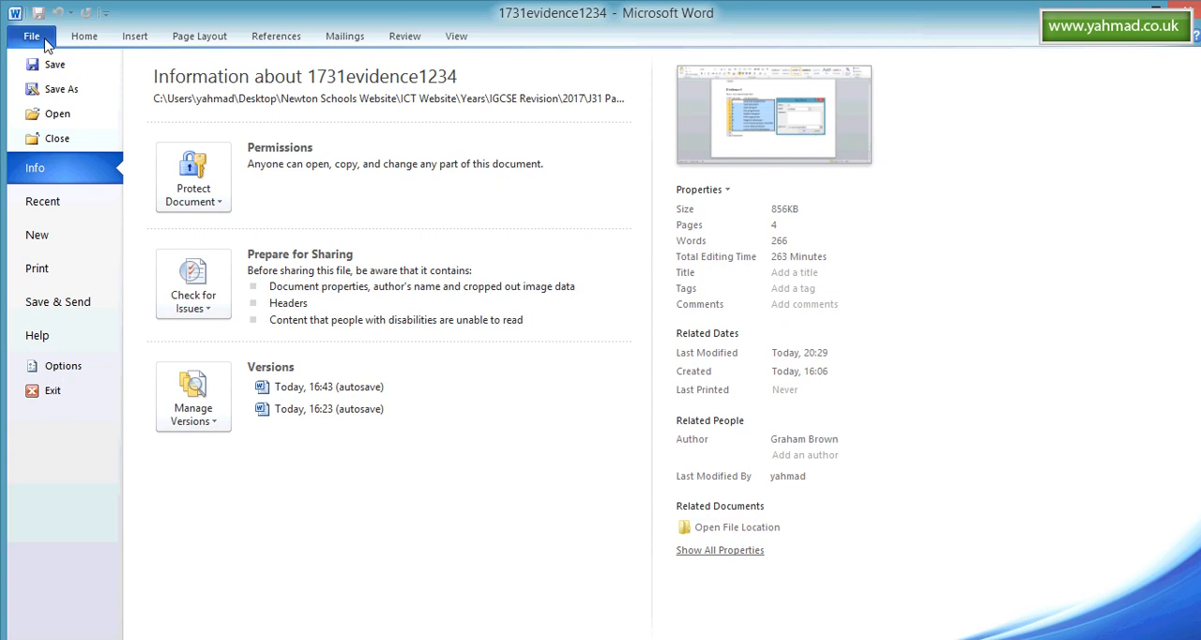
pyautogui.click(94, 269)
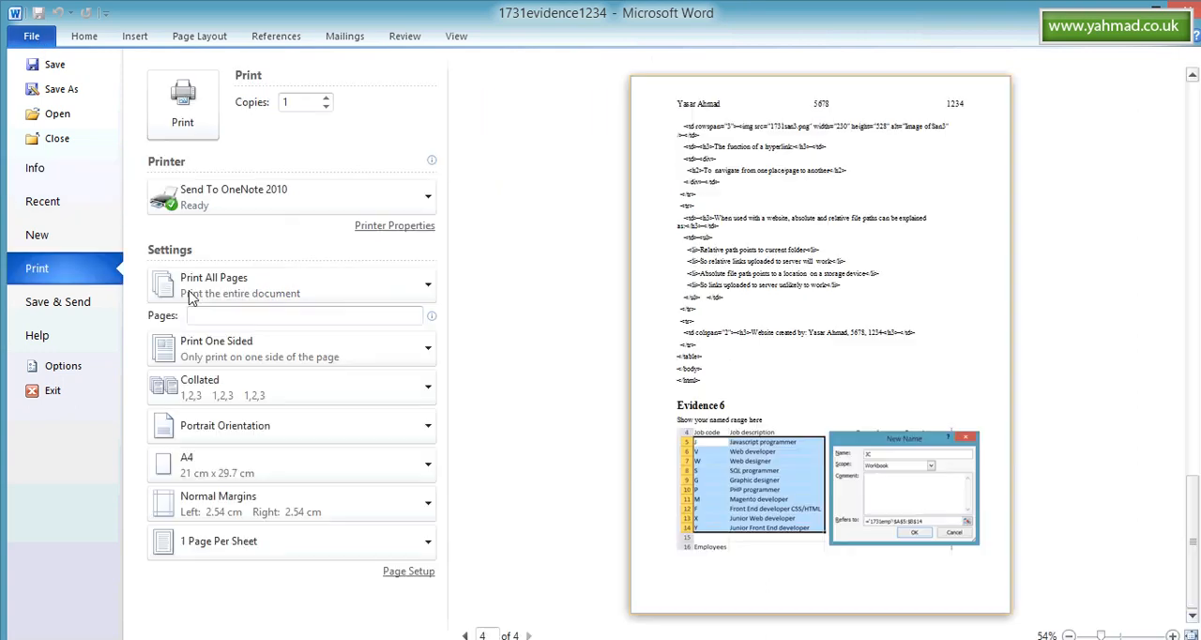
pyautogui.click(465, 599)
pyautogui.click(464, 599)
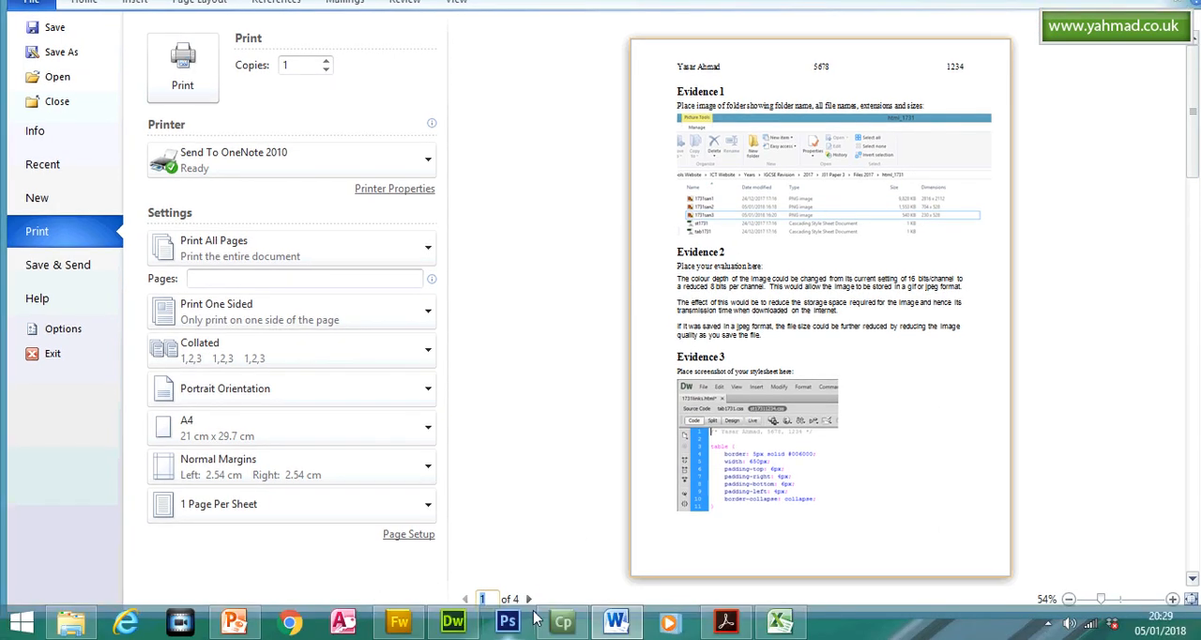
pyautogui.click(529, 599)
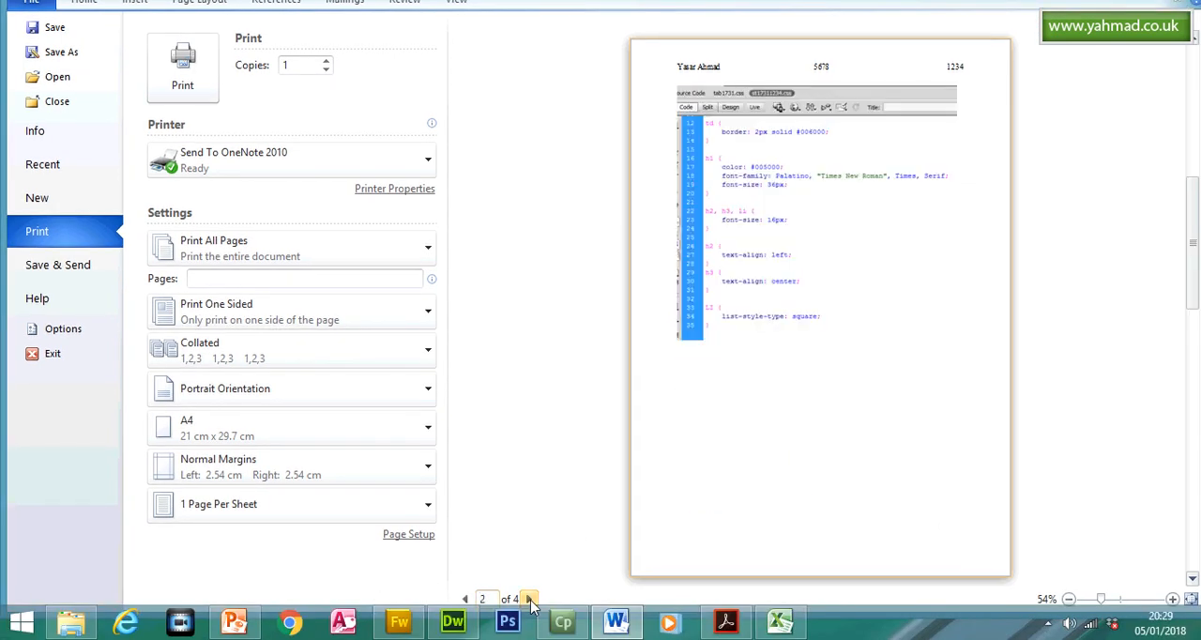
pyautogui.click(528, 598)
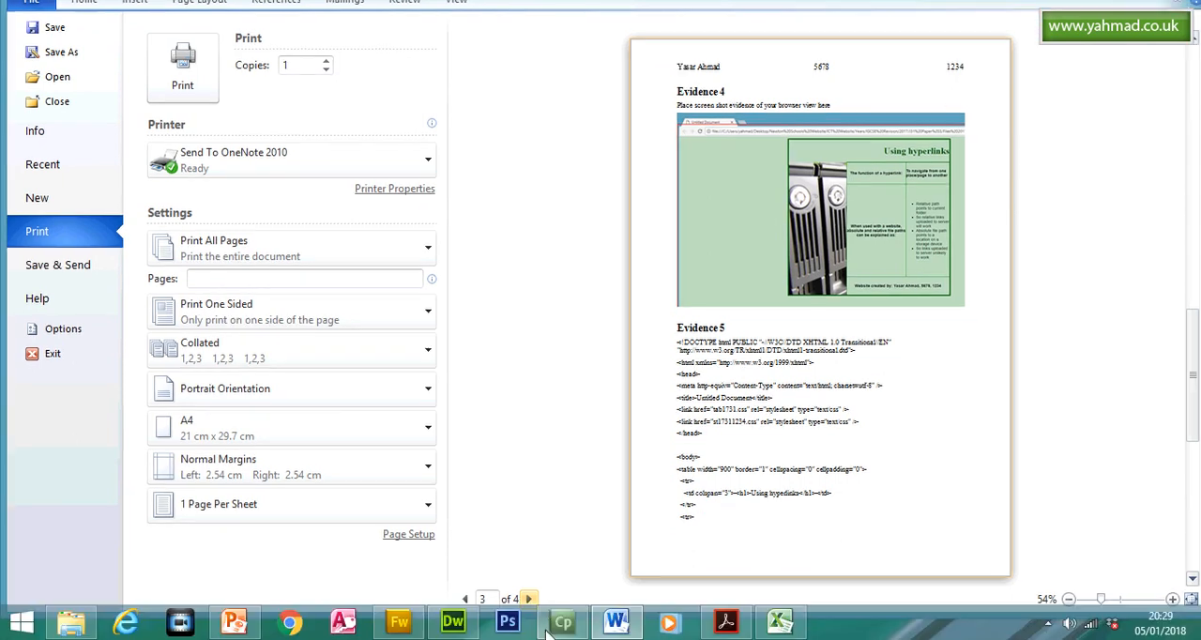
pyautogui.click(529, 598)
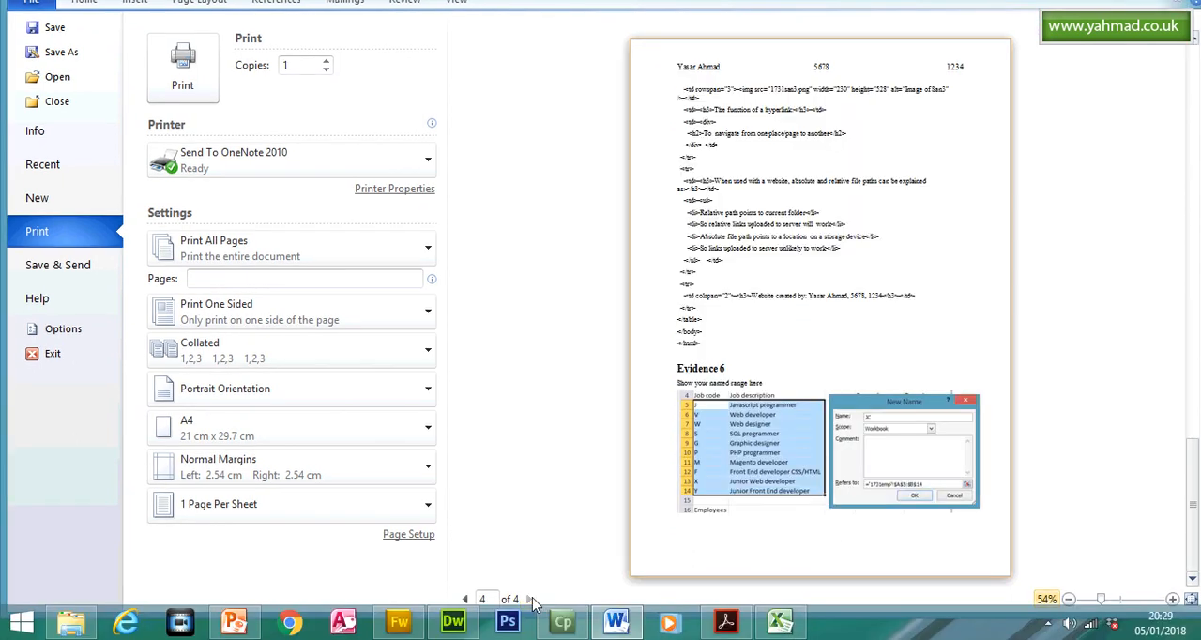
# - Switch to Acrobat Reader to recheck question 22's extraction wording, close the comment note, and return to the worksheet in Excel
pyautogui.click(724, 621)
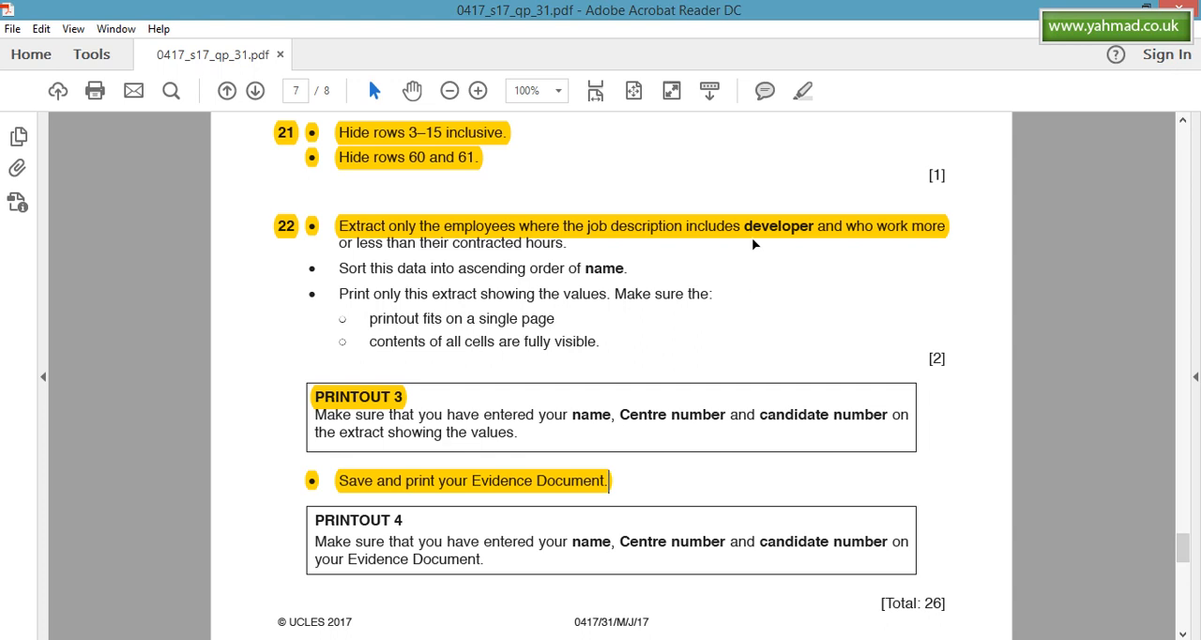
pyautogui.click(753, 201)
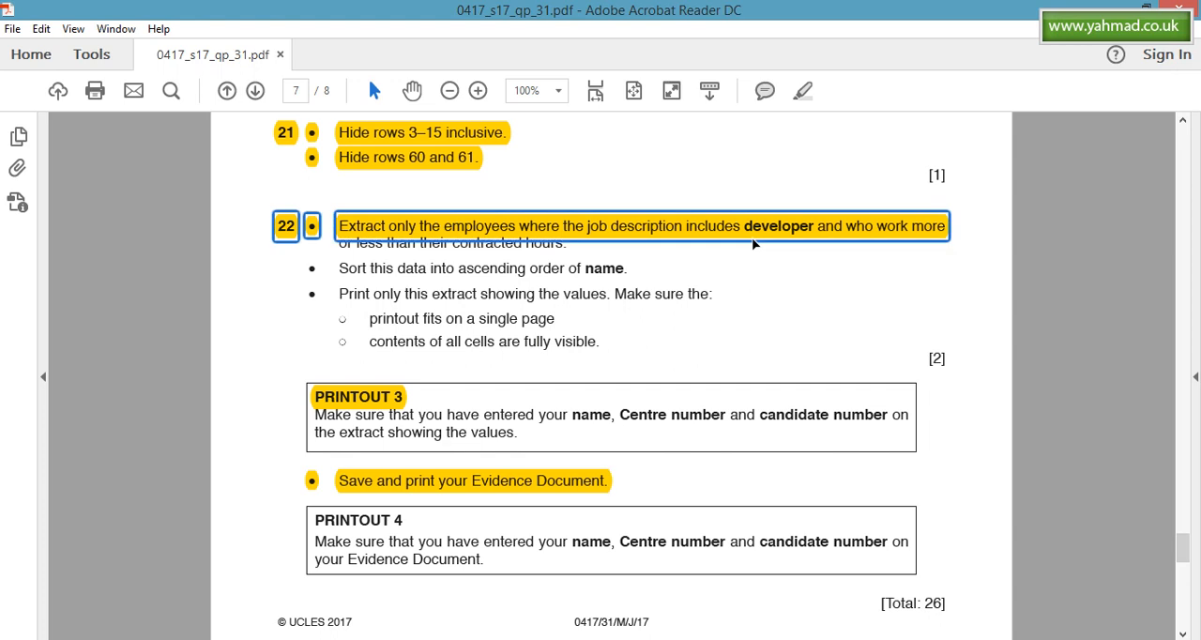
pyautogui.doubleClick(515, 246)
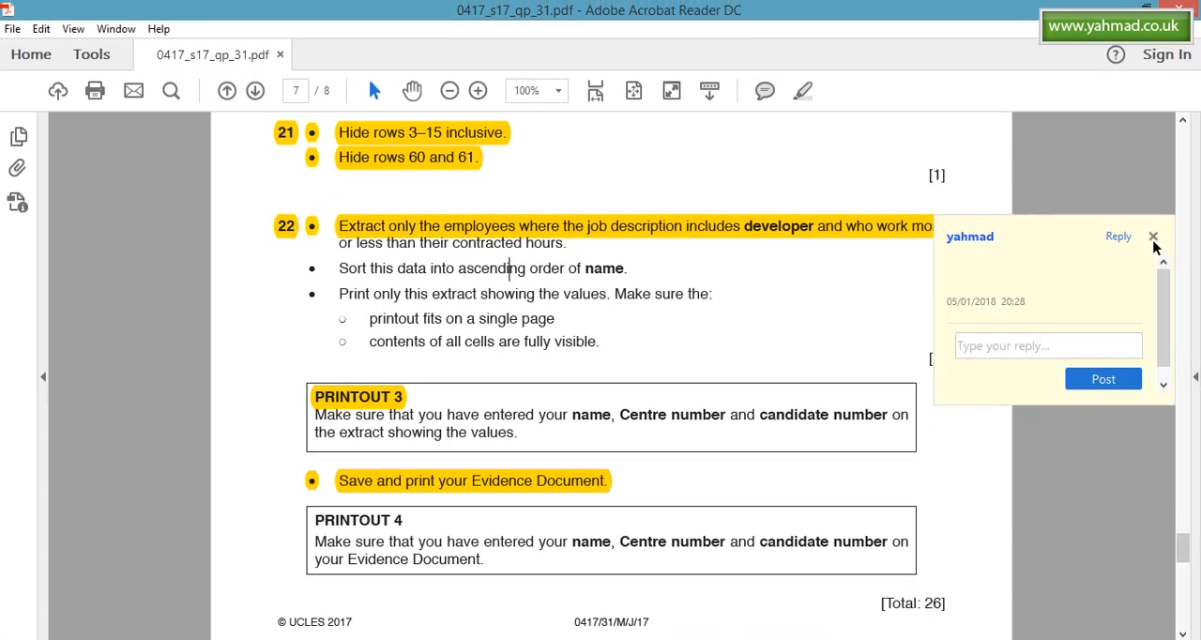
pyautogui.click(1153, 237)
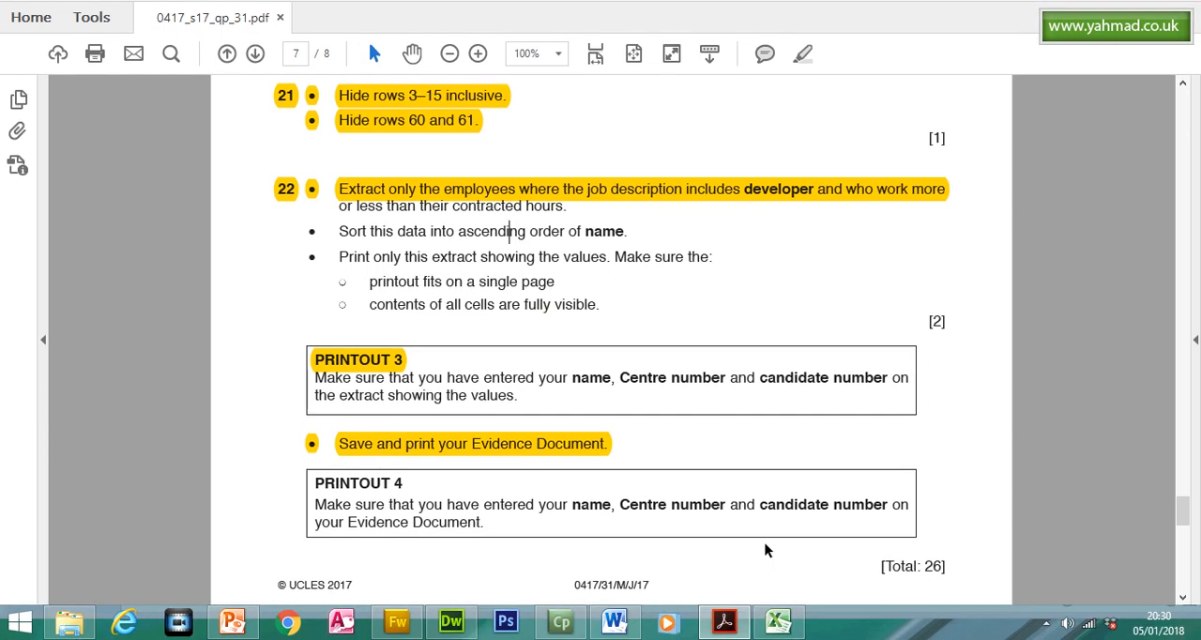
pyautogui.click(777, 621)
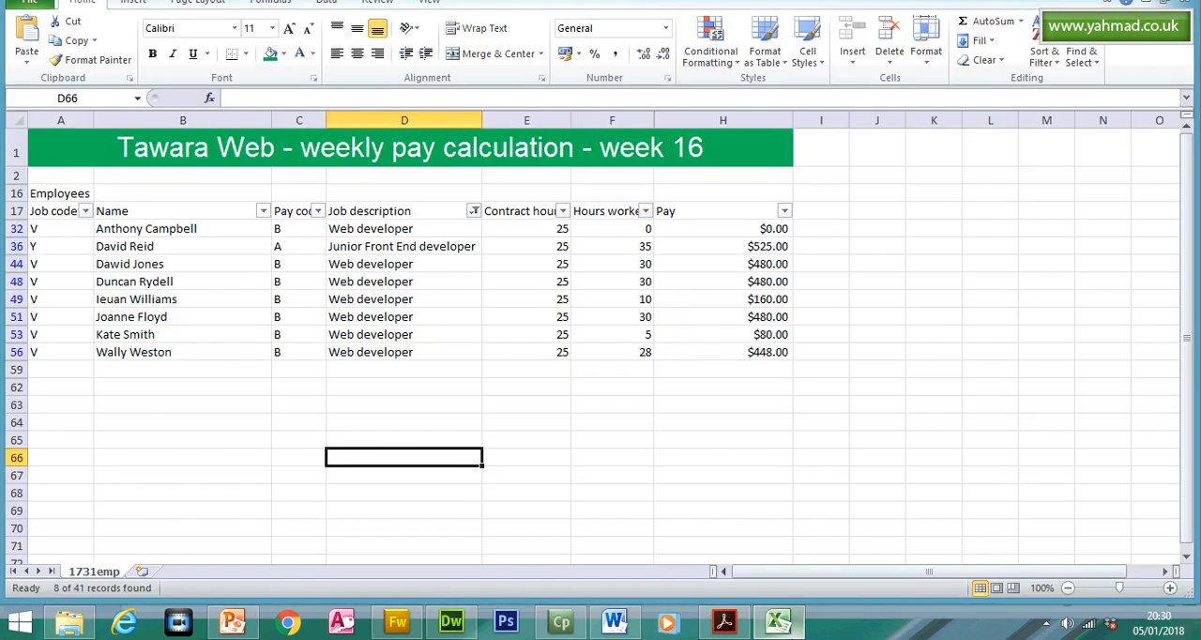